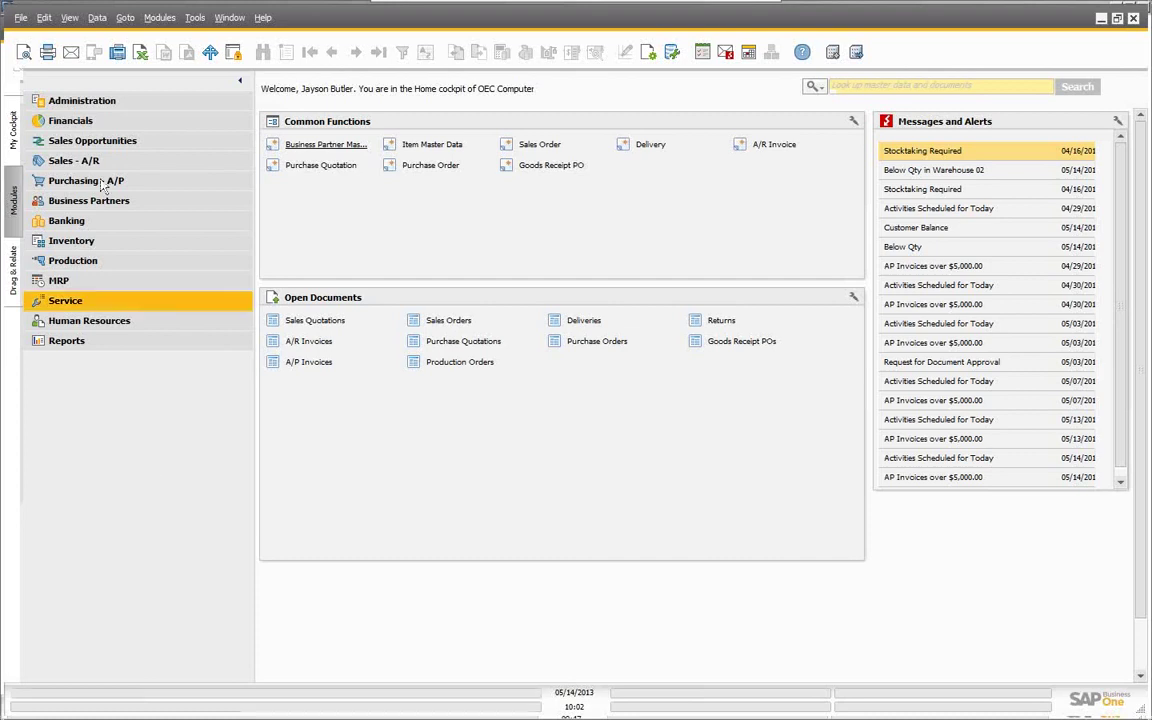
Open the Payment Terms setup for business partners from the administration setup
{"action": "left_click", "coordinate": [124, 106]}
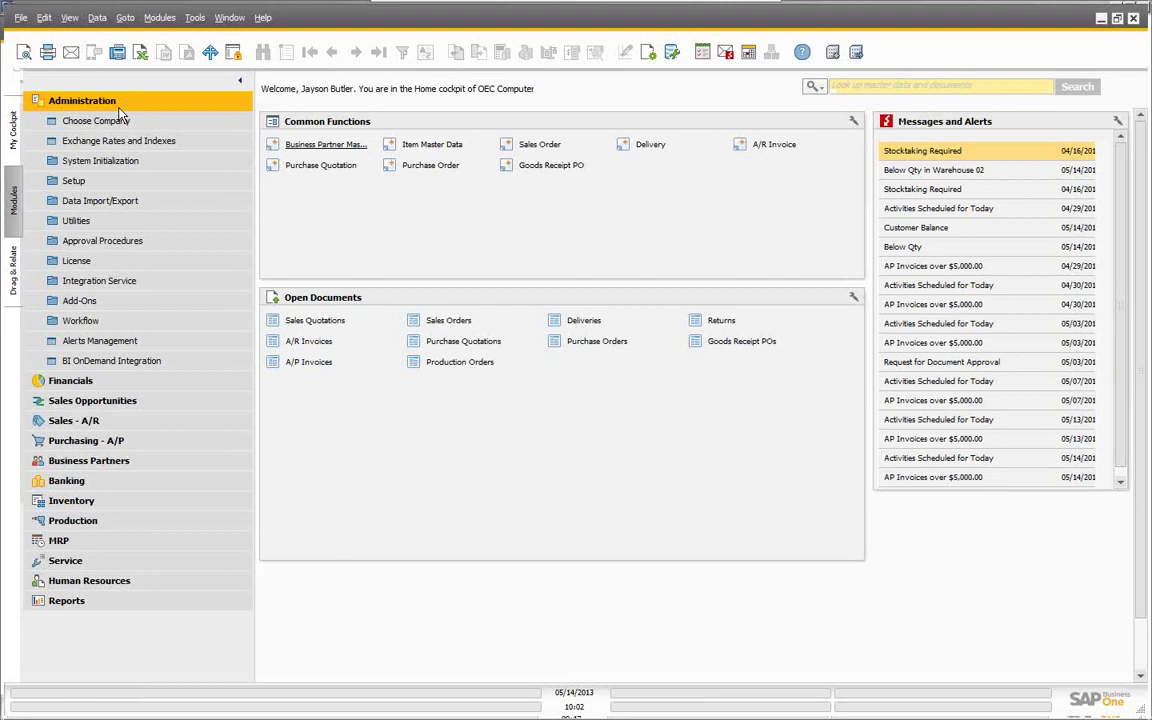
{"action": "left_click", "coordinate": [75, 181]}
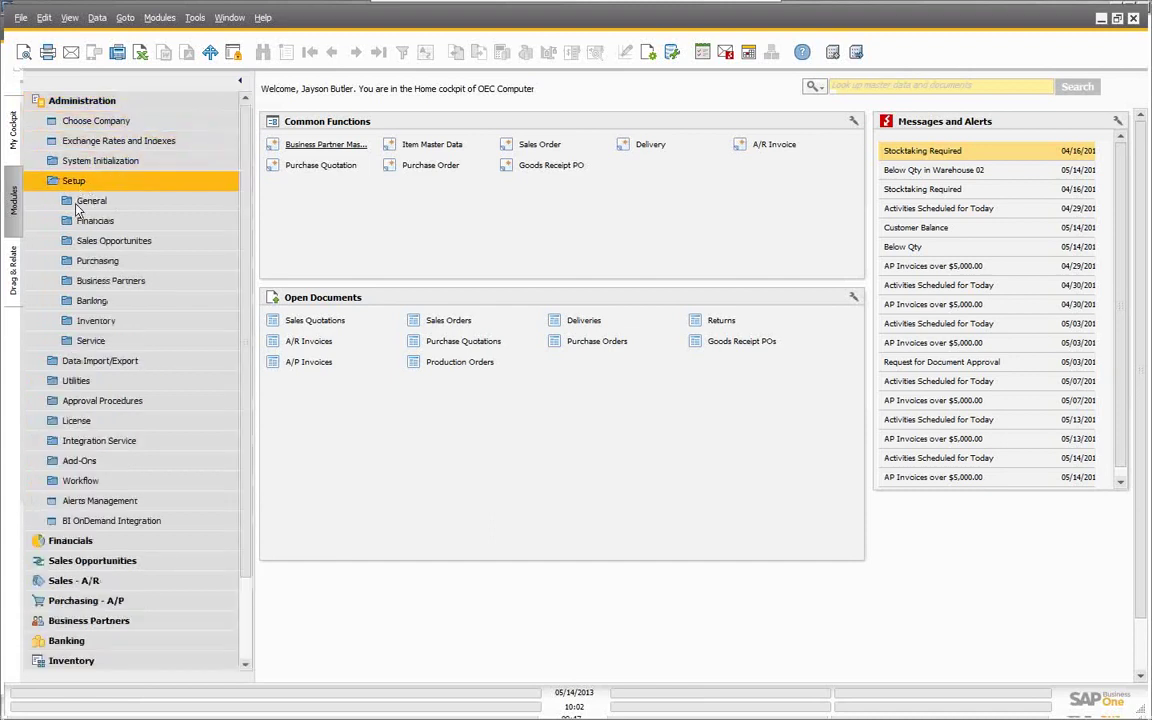
{"action": "left_click", "coordinate": [83, 283]}
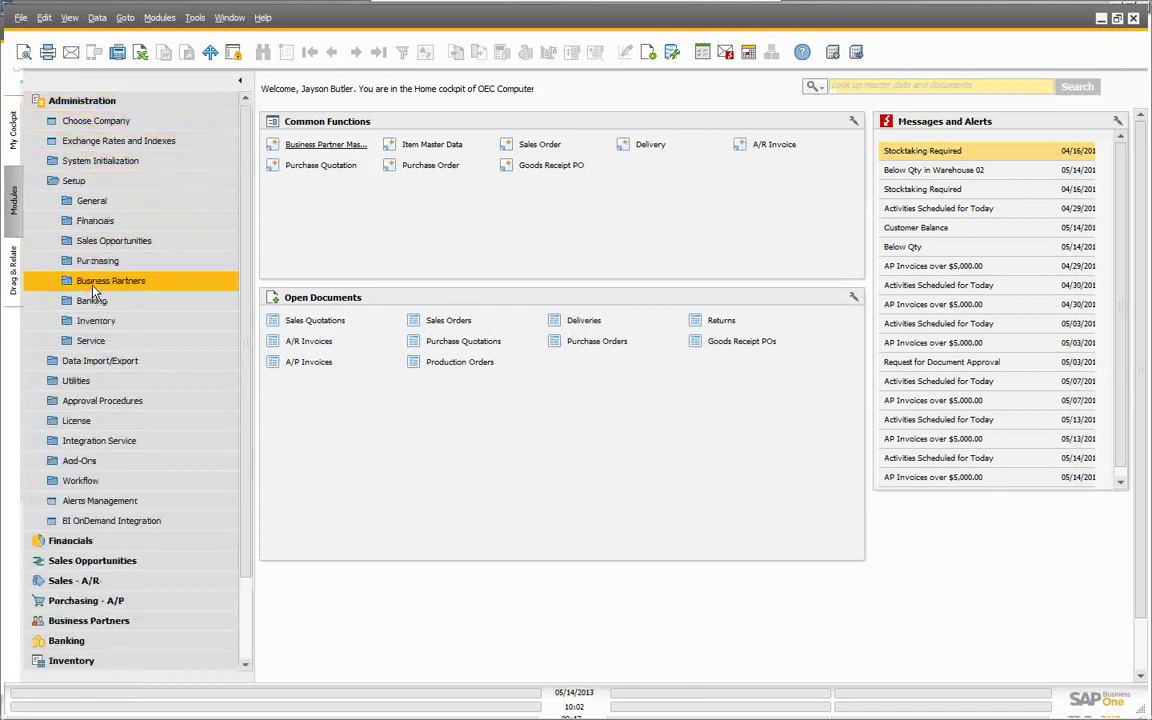
{"action": "left_click", "coordinate": [92, 286]}
{"action": "left_click", "coordinate": [117, 421]}
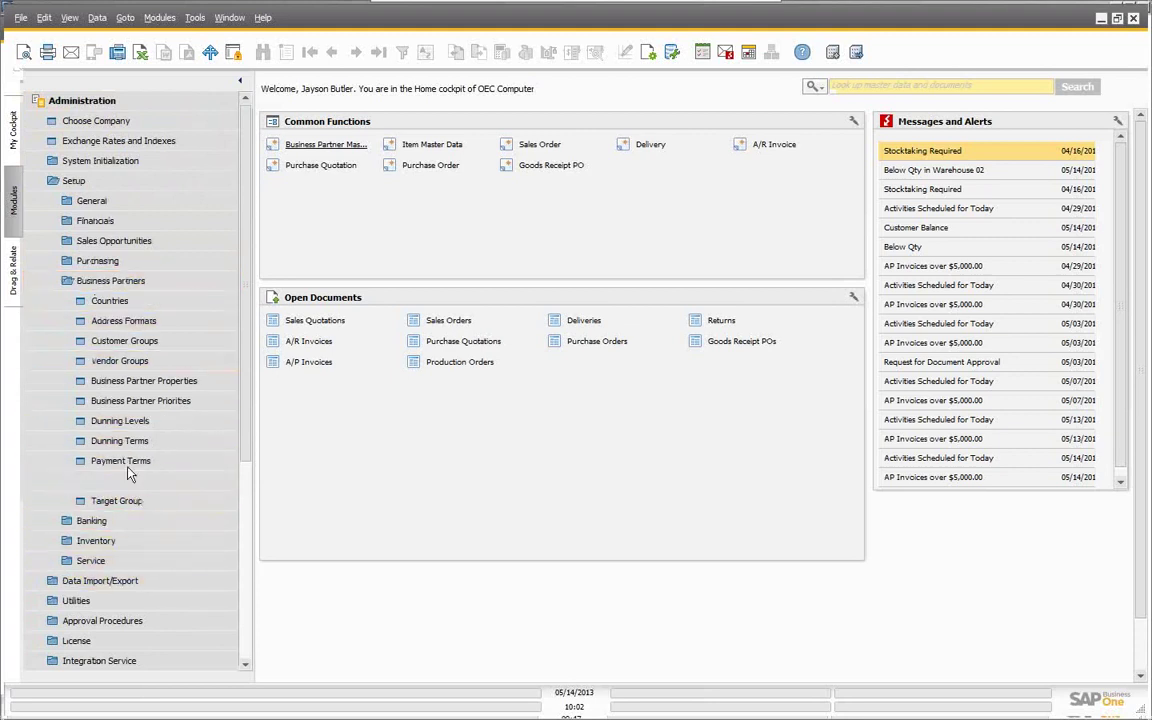
{"action": "double_click", "coordinate": [127, 465]}
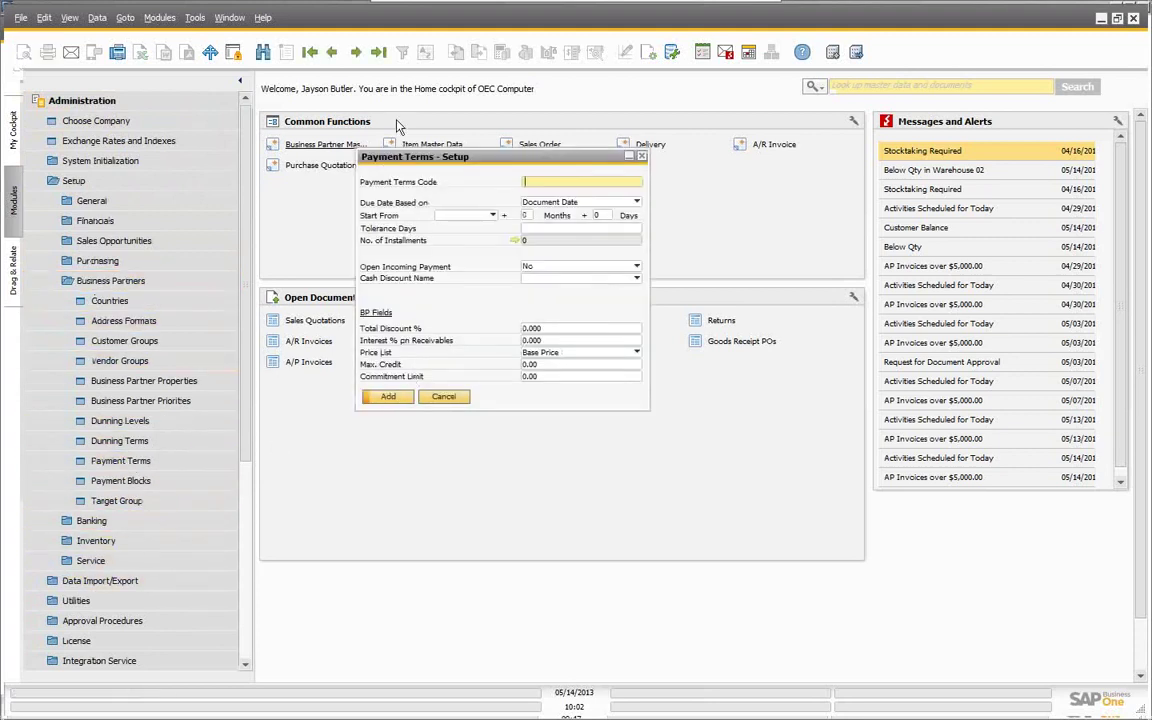
Review the existing payment terms from the first record through Net30, and close the setup
{"action": "left_click", "coordinate": [310, 53]}
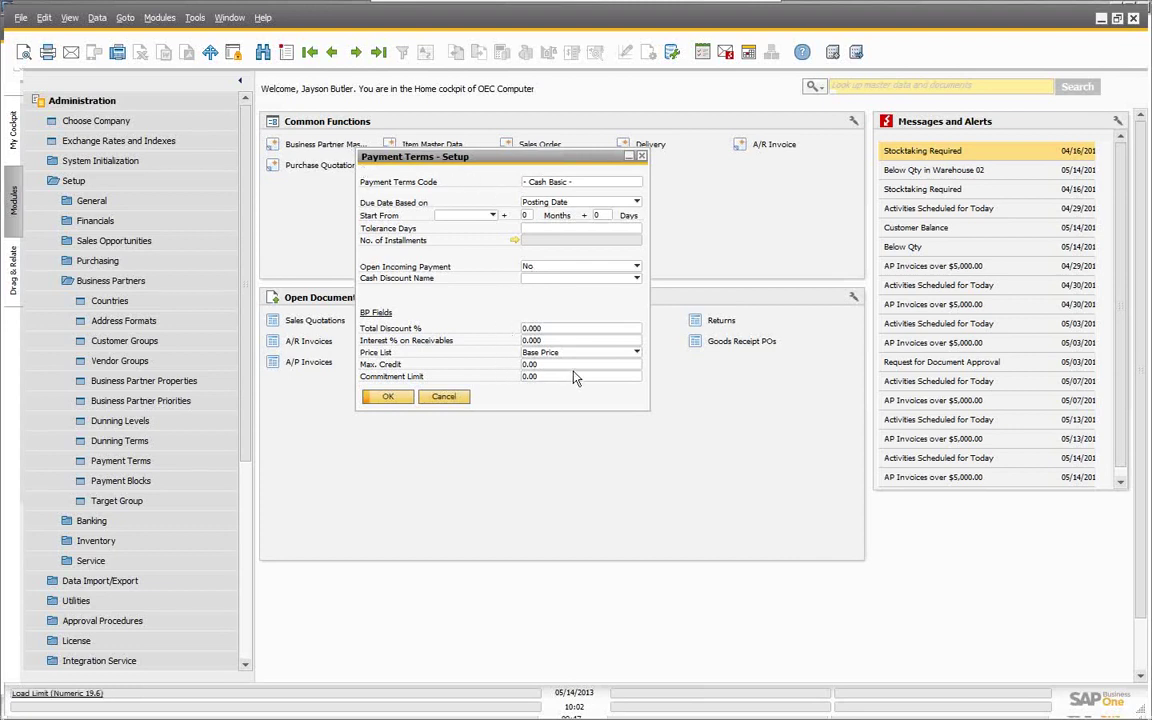
{"action": "left_click", "coordinate": [356, 55]}
{"action": "left_click", "coordinate": [356, 56]}
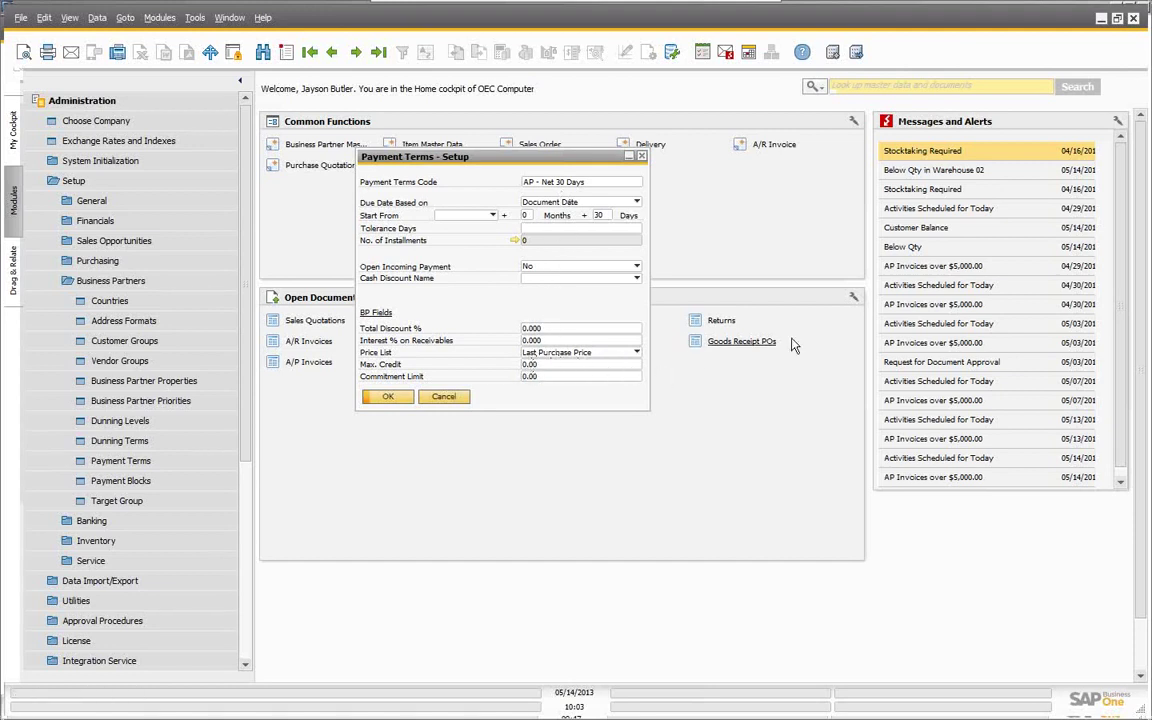
{"action": "left_click", "coordinate": [355, 53]}
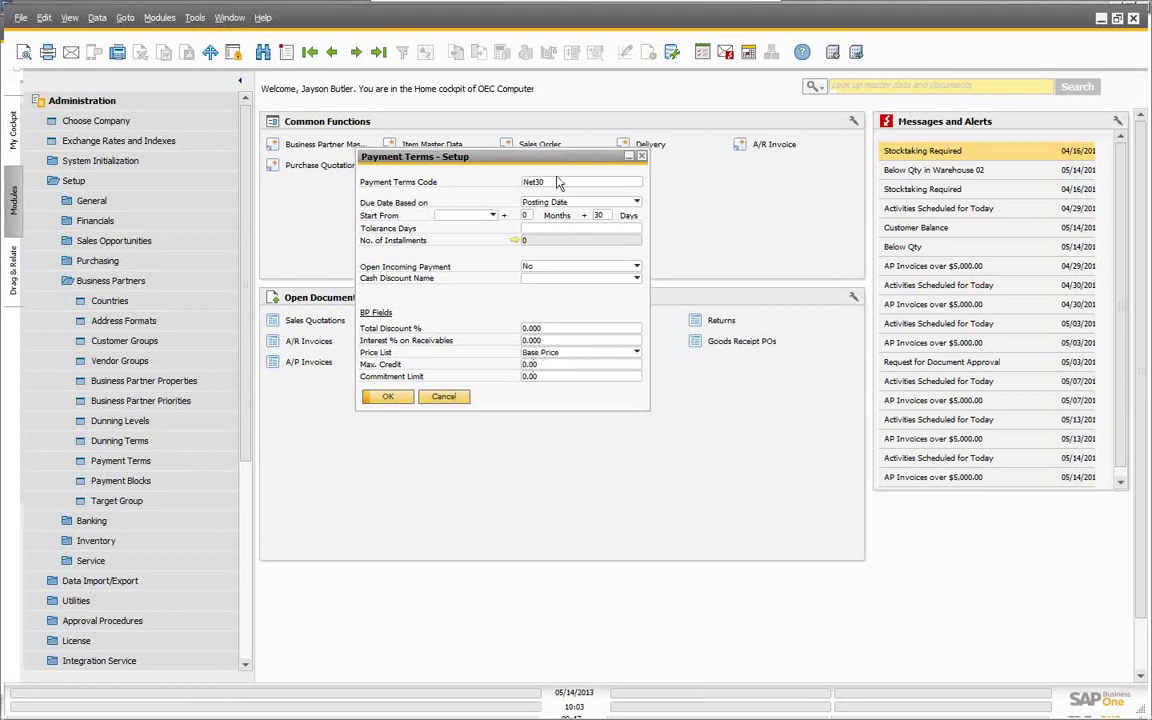
{"action": "left_click", "coordinate": [448, 399]}
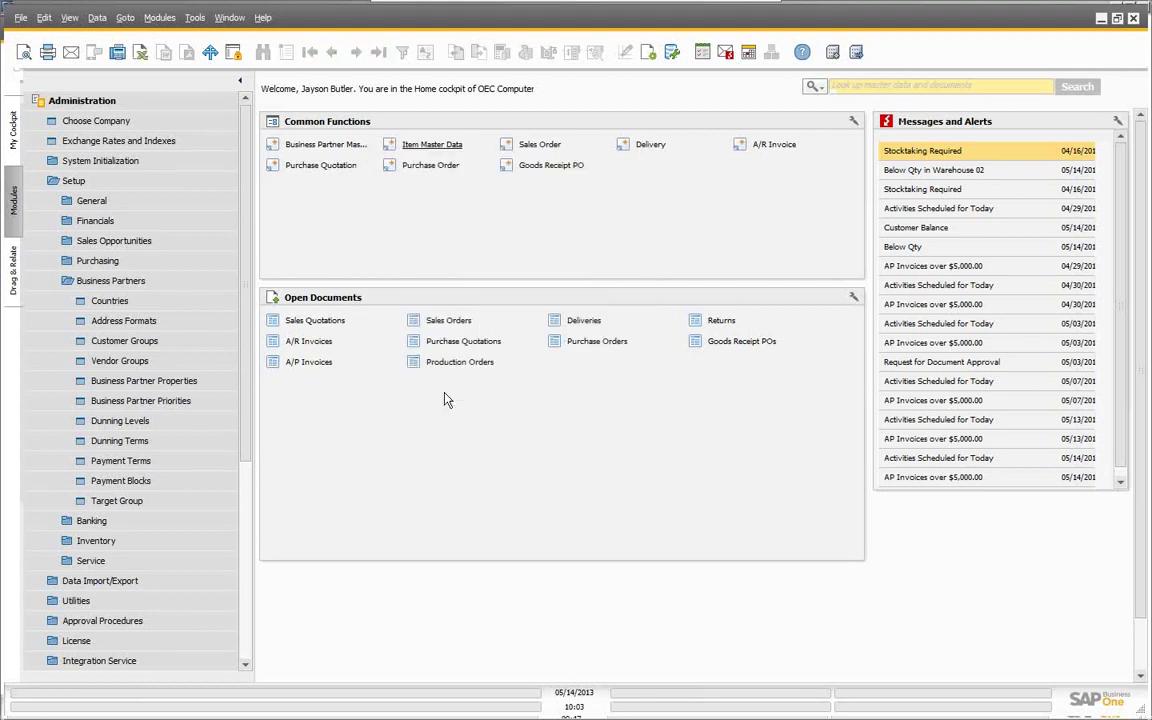
Find the Earthshaker Corporation record in Business Partner Master Data by searching for a name starting with "e"
{"action": "left_click", "coordinate": [82, 104]}
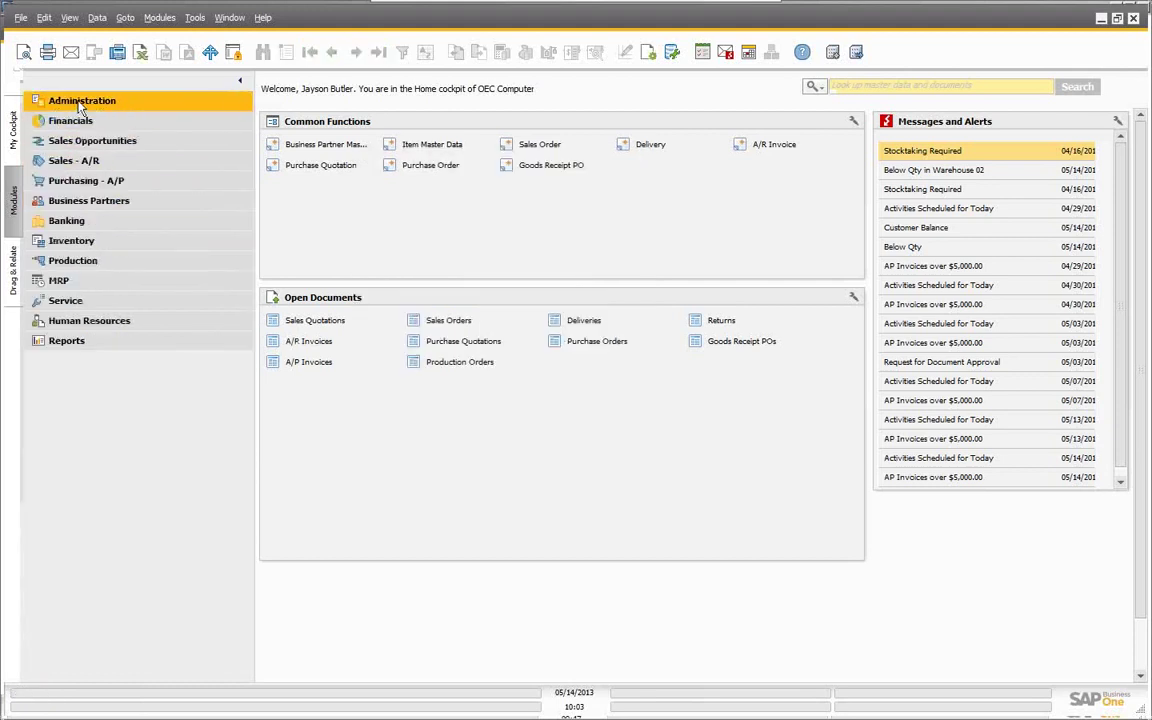
{"action": "left_click", "coordinate": [77, 201]}
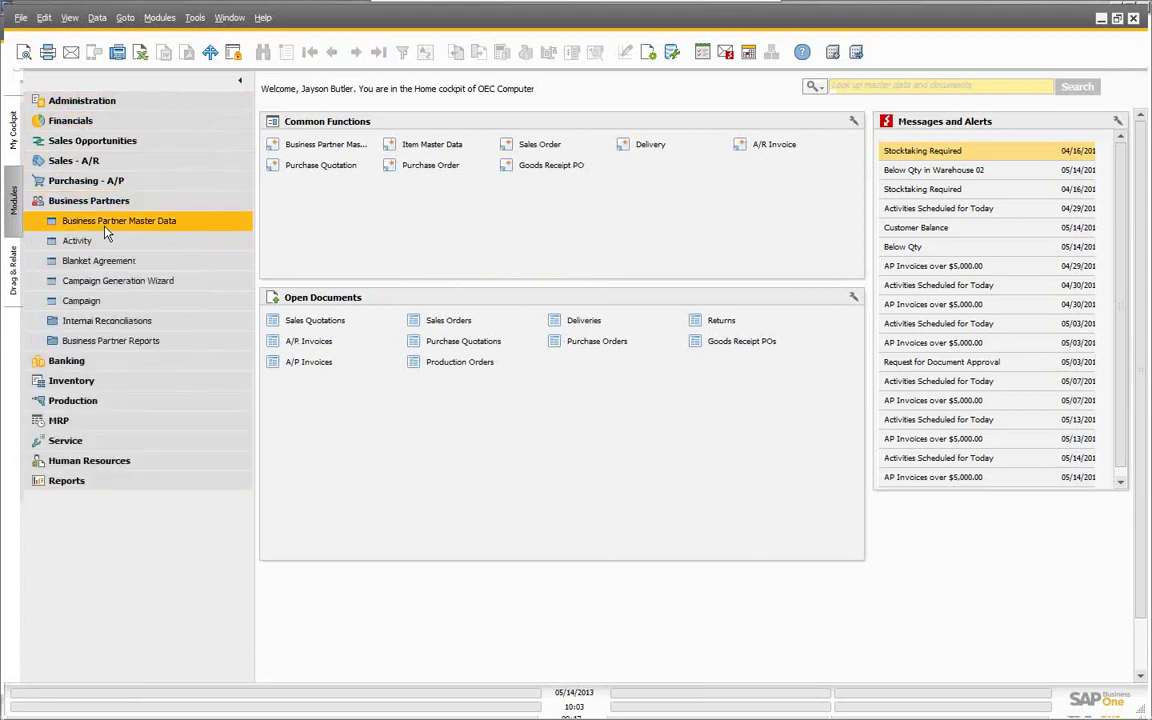
{"action": "left_click", "coordinate": [103, 220]}
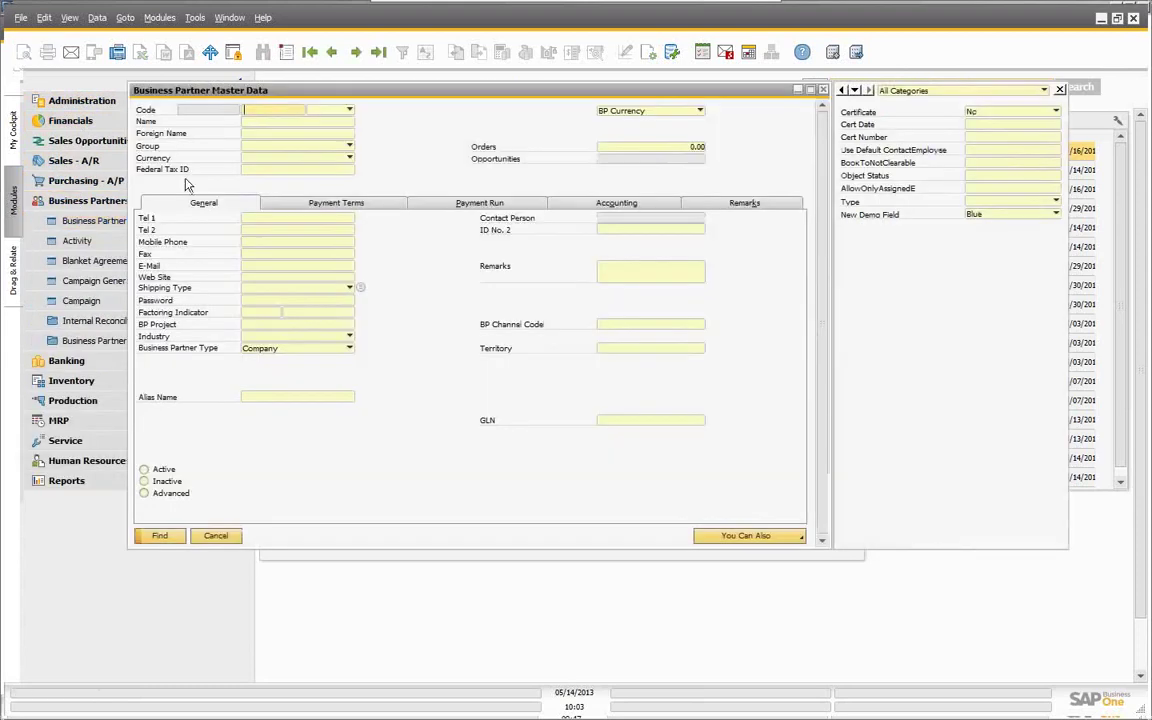
{"action": "left_click", "coordinate": [261, 122]}
{"action": "type", "text": "e"}
{"action": "key", "text": "Return"}
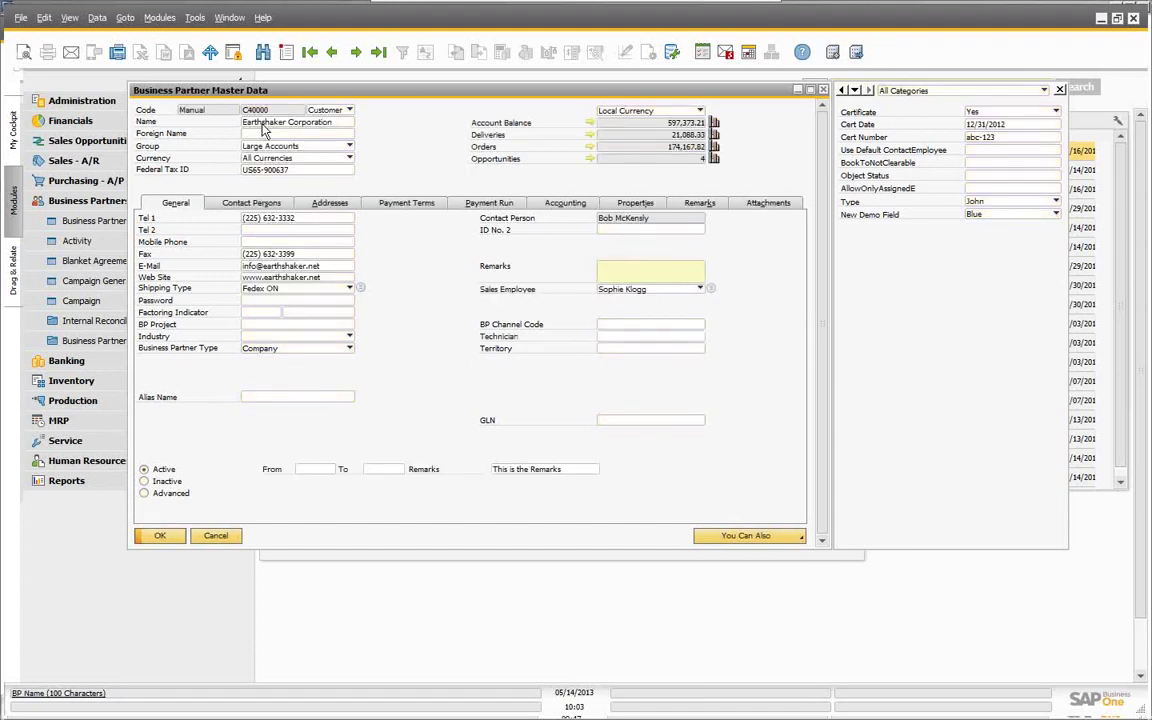
Examine Earthshaker Corporation's payment terms and its available price list options, and close the record
{"action": "left_click", "coordinate": [398, 204]}
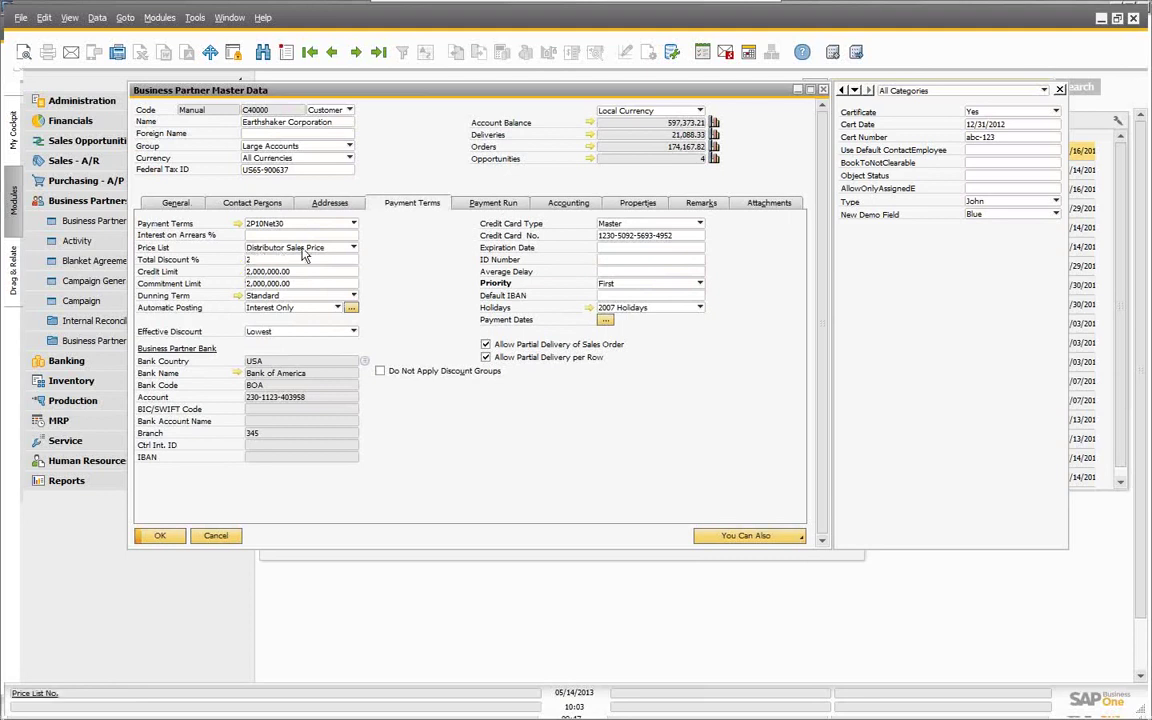
{"action": "left_click", "coordinate": [353, 249]}
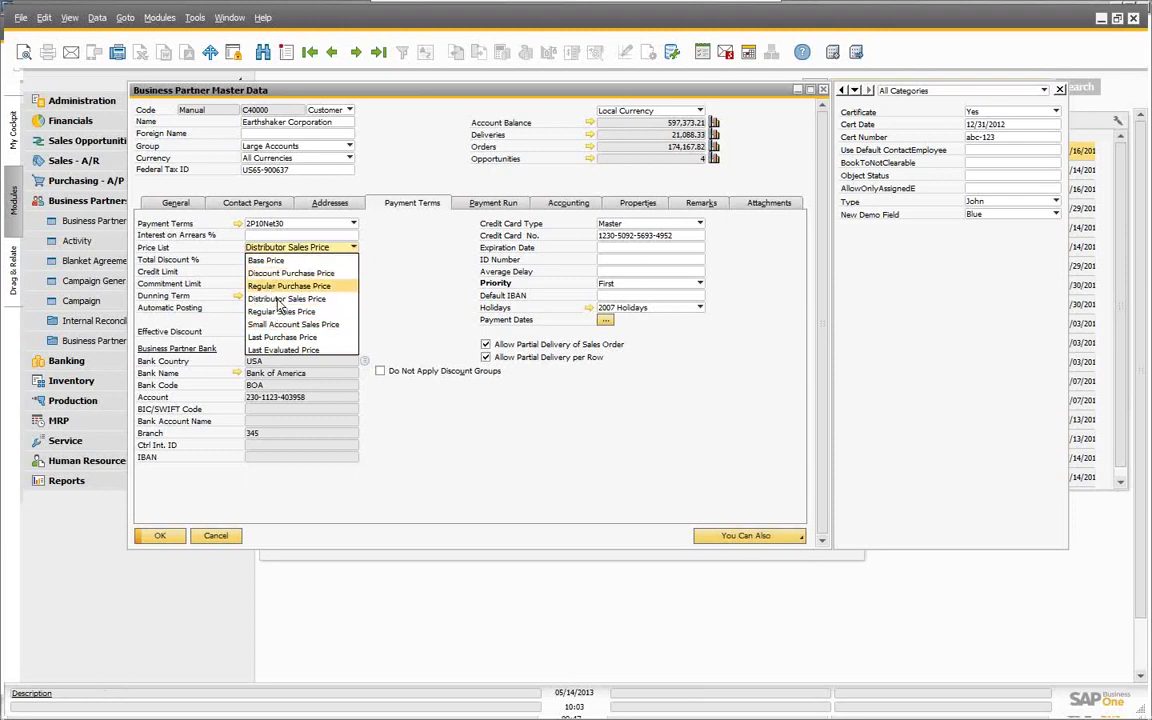
{"action": "left_click", "coordinate": [398, 282]}
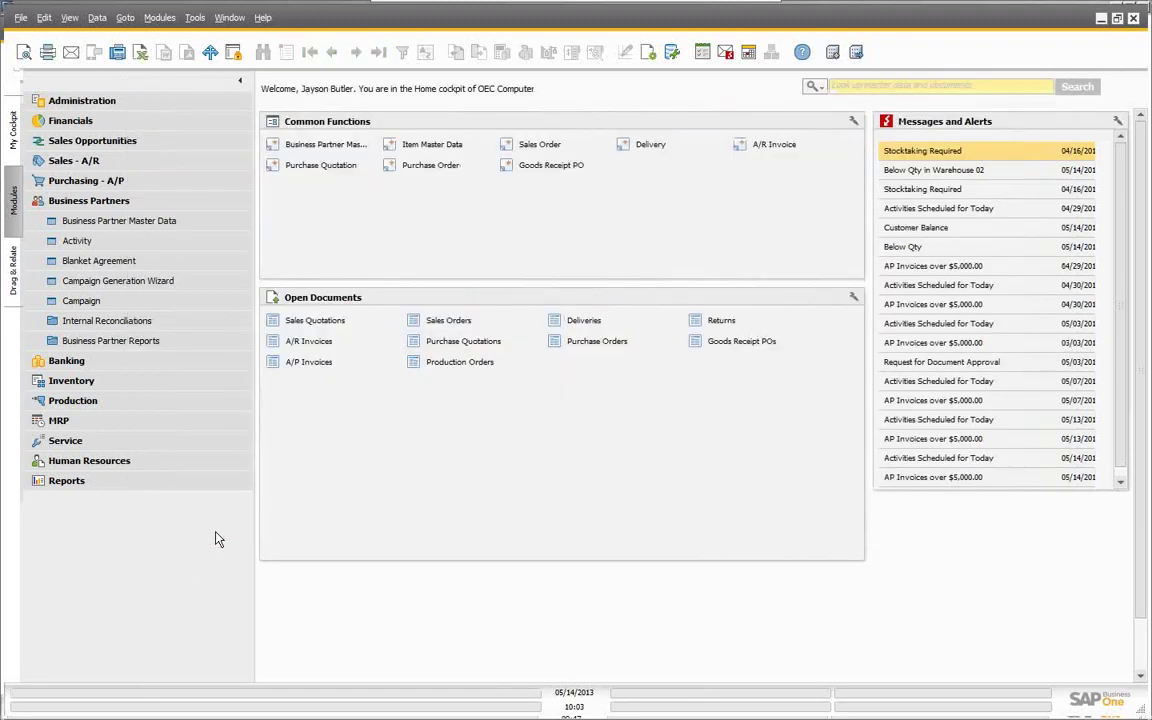
Set the Distributors group's price list to Distributor Sales Price in the Customer Groups setup
{"action": "left_click", "coordinate": [110, 106]}
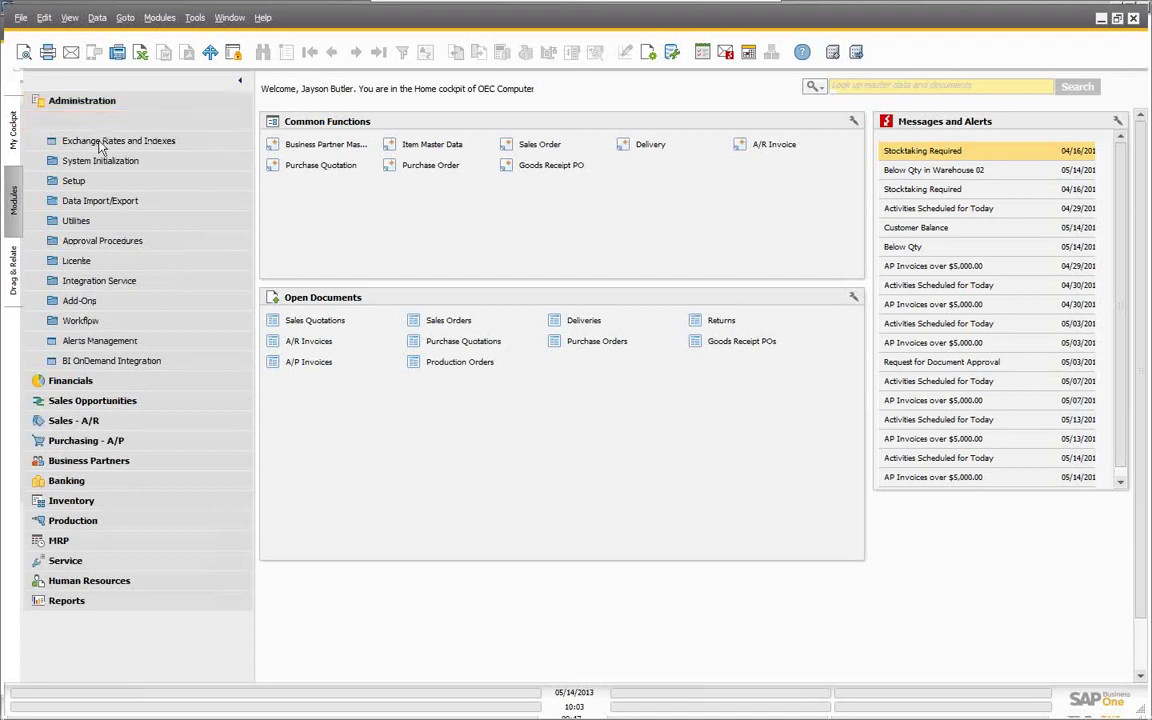
{"action": "left_click", "coordinate": [80, 184]}
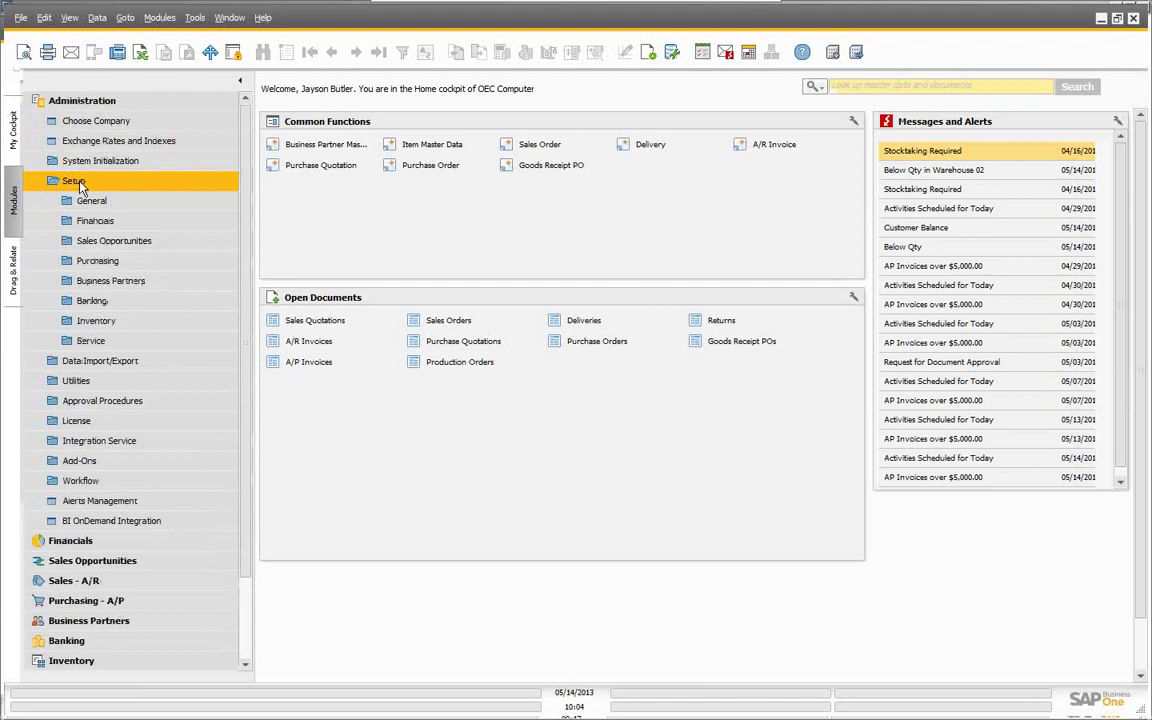
{"action": "left_click", "coordinate": [100, 284]}
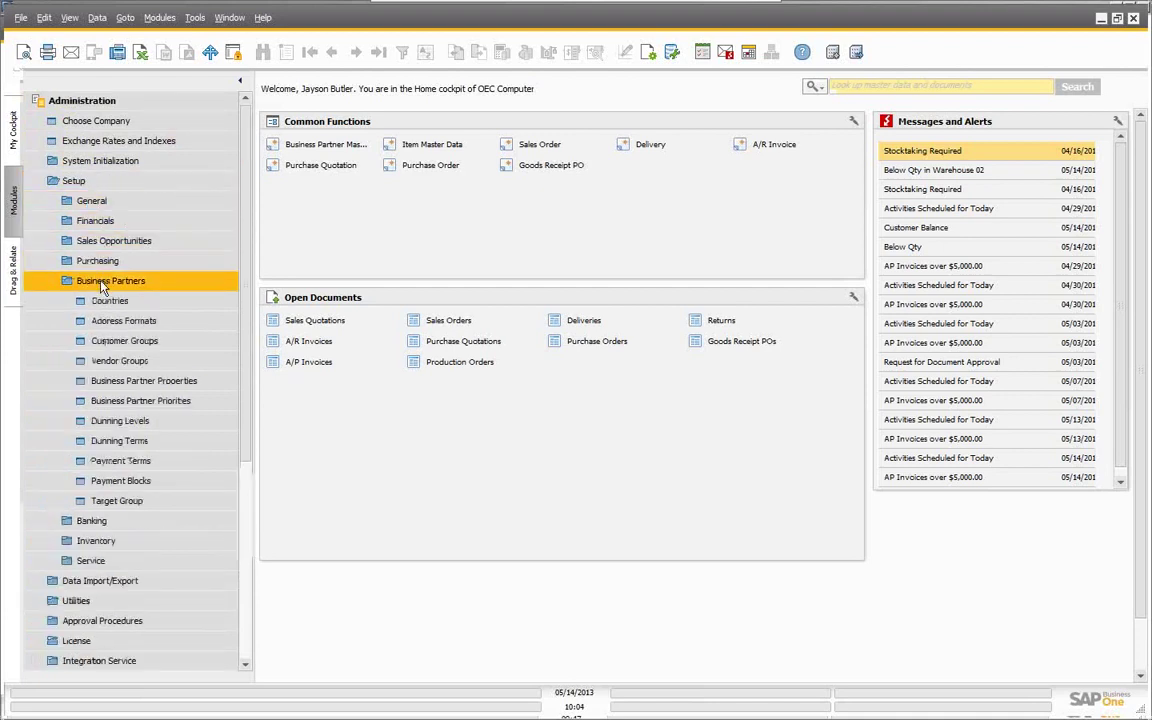
{"action": "left_click", "coordinate": [118, 341]}
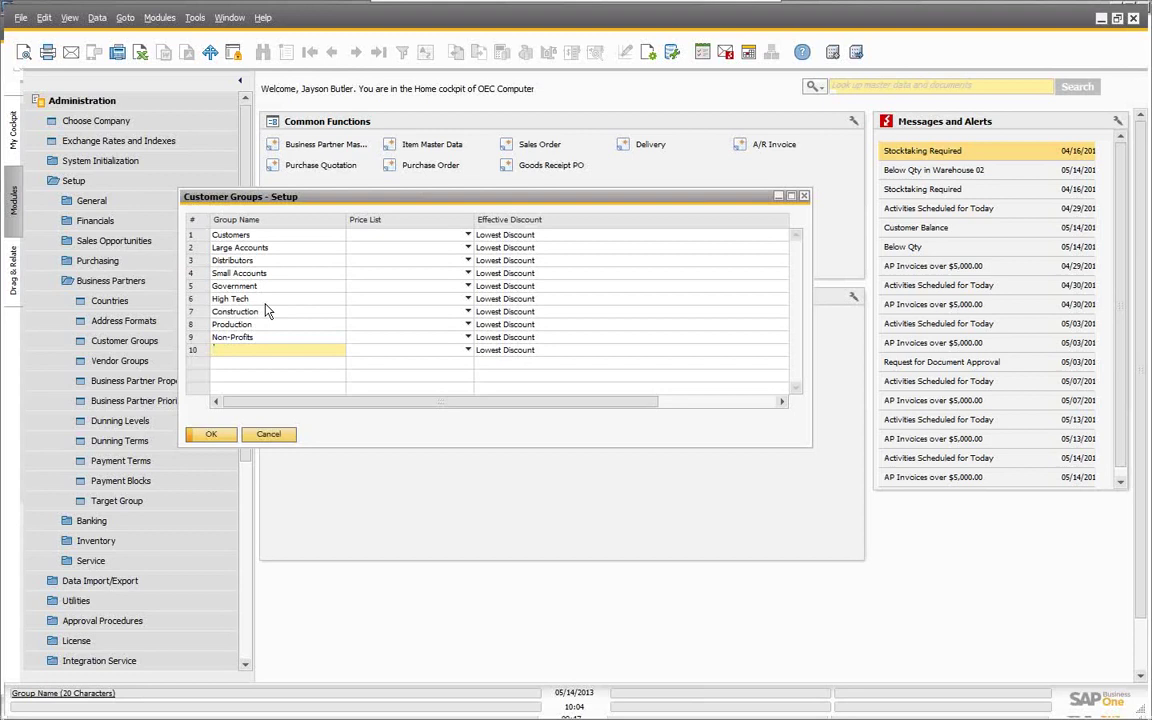
{"action": "left_click", "coordinate": [390, 262]}
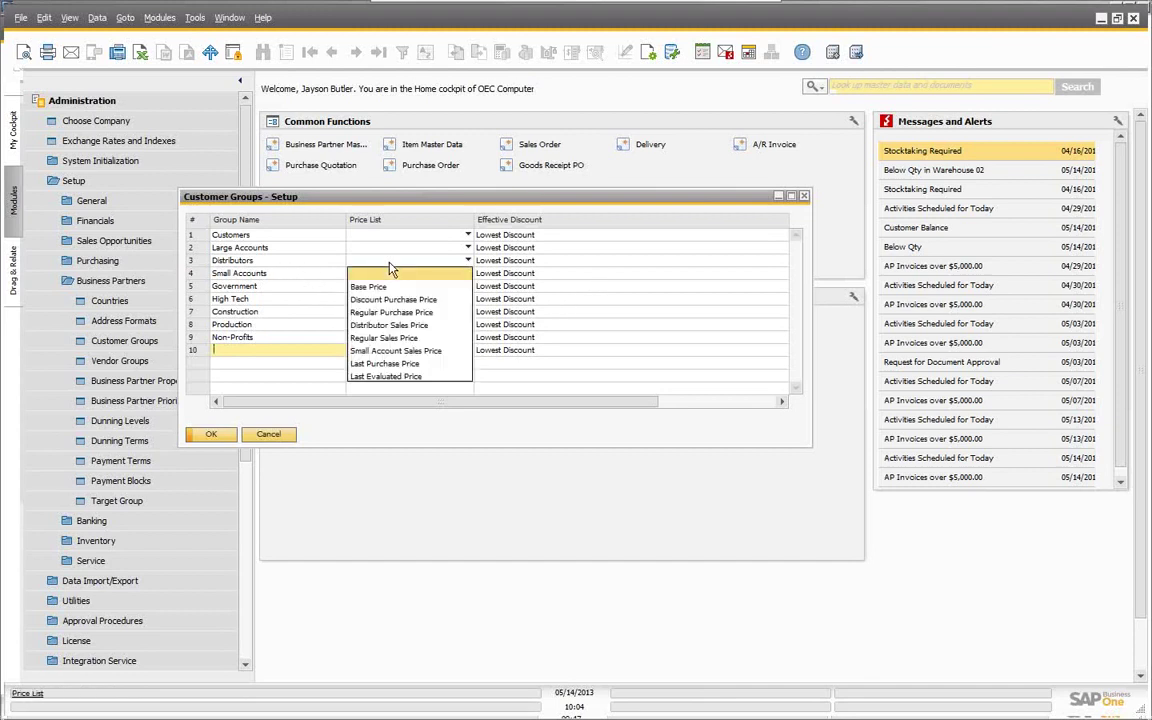
{"action": "left_click", "coordinate": [381, 327]}
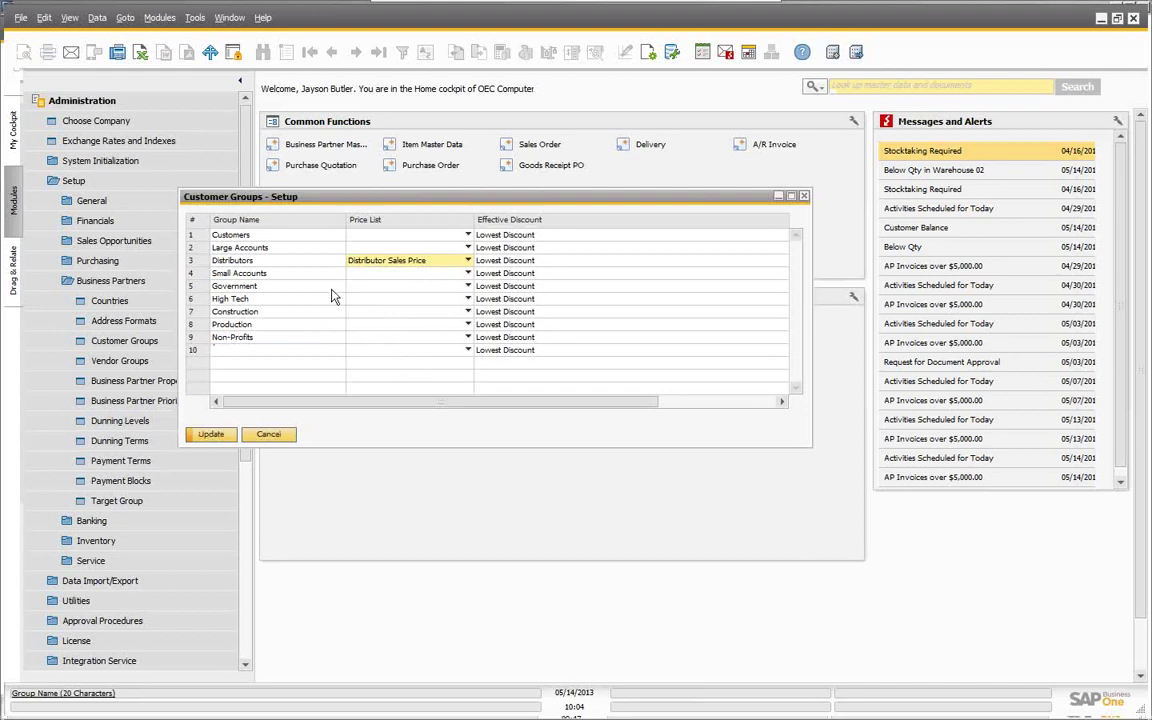
Examine the effective discount options available for the Distributors customer group
{"action": "left_click", "coordinate": [549, 264]}
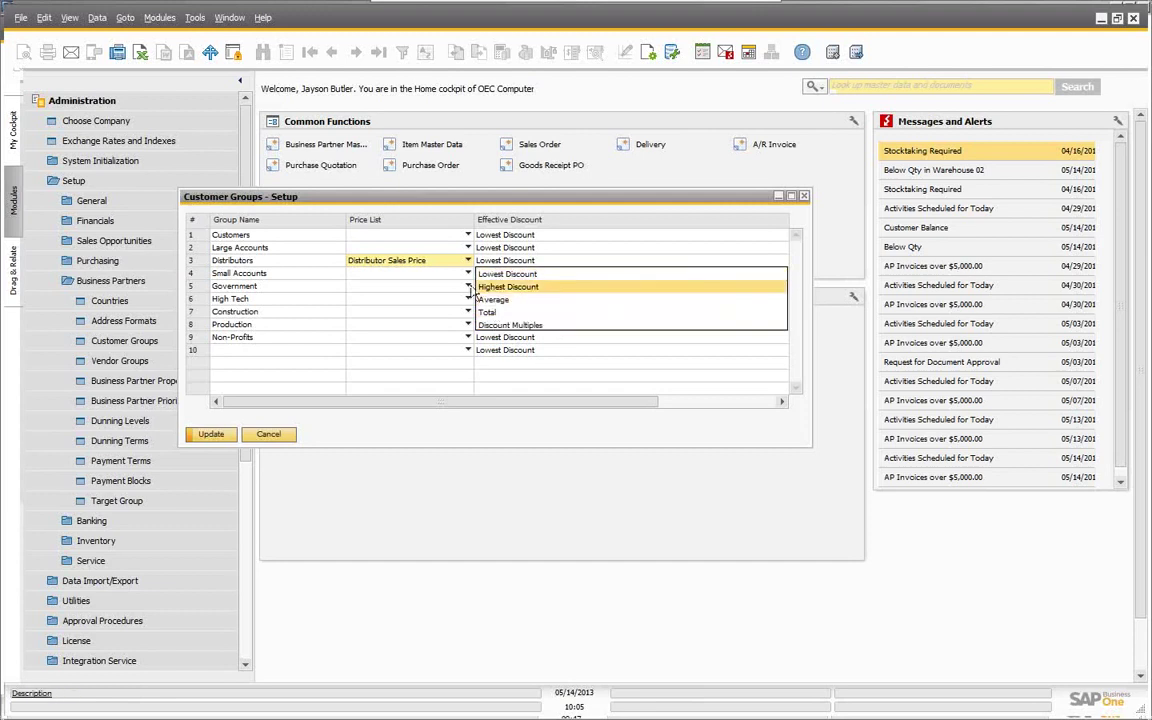
{"action": "left_click", "coordinate": [443, 264]}
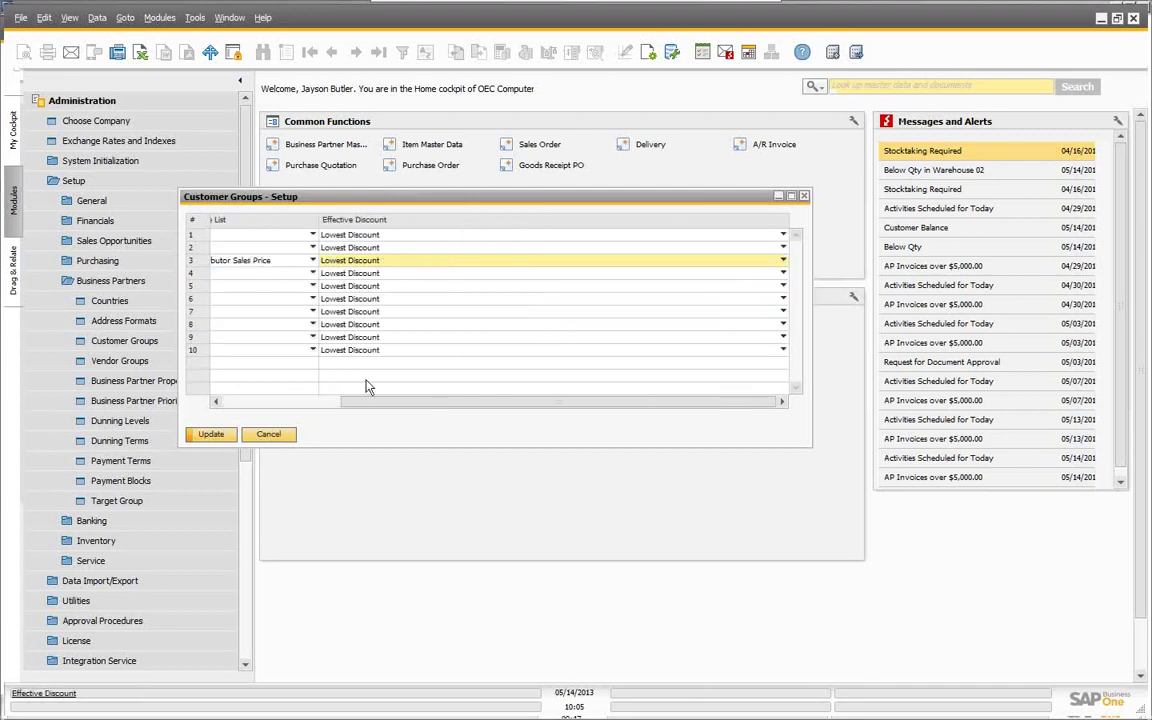
{"action": "left_click_drag", "start_coordinate": [406, 404], "coordinate": [290, 404]}
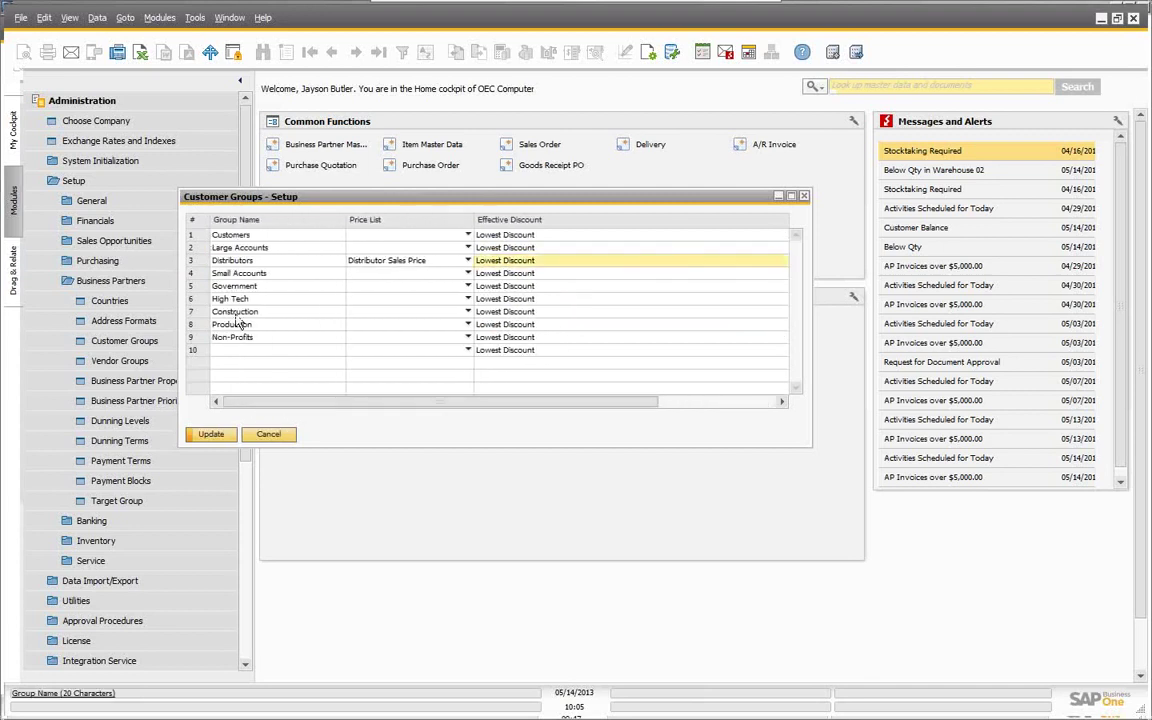
Save the customer group update, replacing the price lists for all business partners in the groups, and close the setup
{"action": "left_click", "coordinate": [212, 435]}
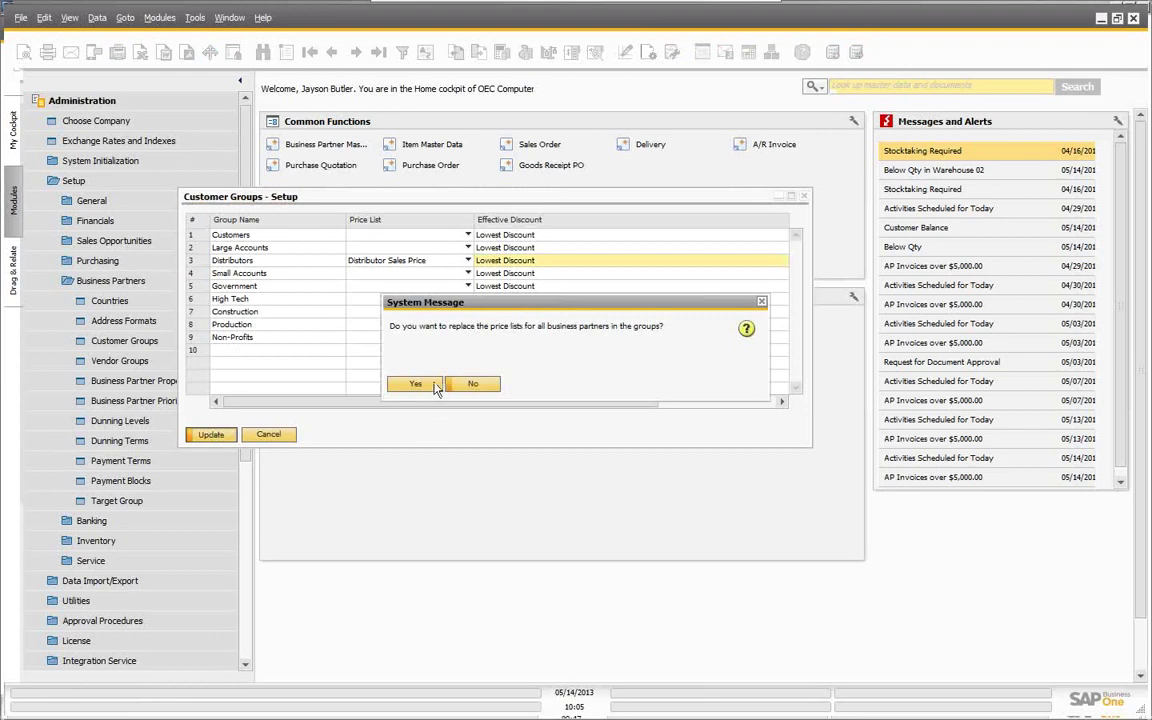
{"action": "left_click_drag", "start_coordinate": [478, 305], "coordinate": [487, 445]}
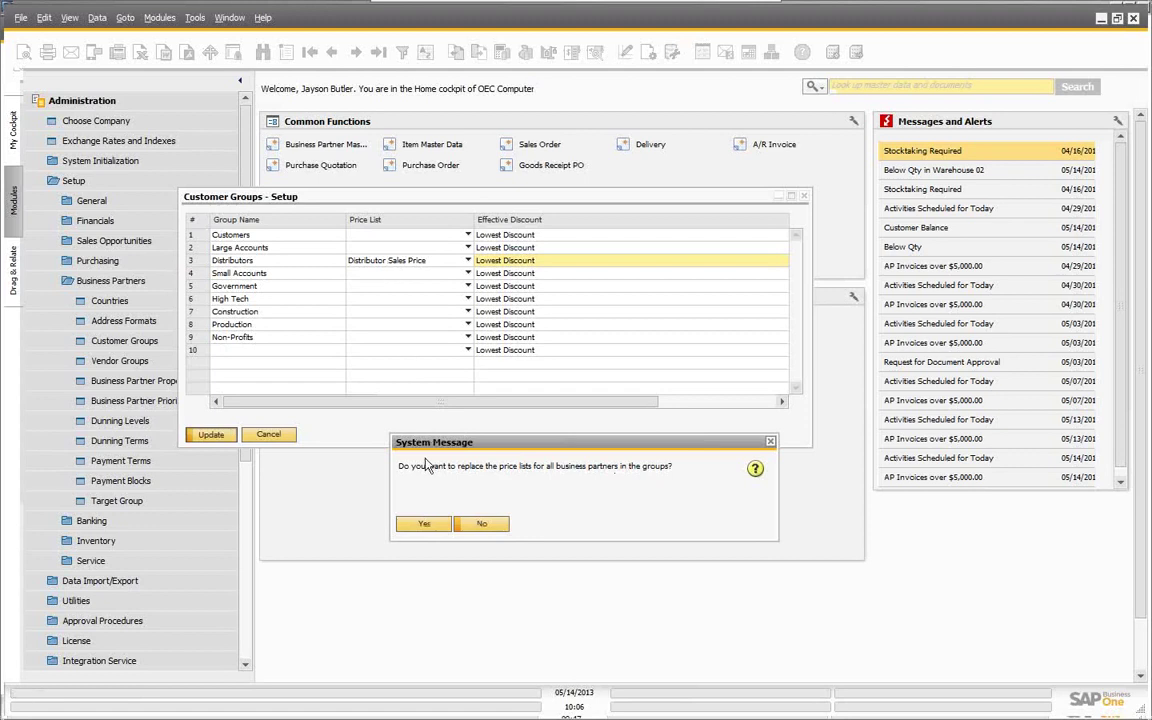
{"action": "left_click", "coordinate": [425, 524]}
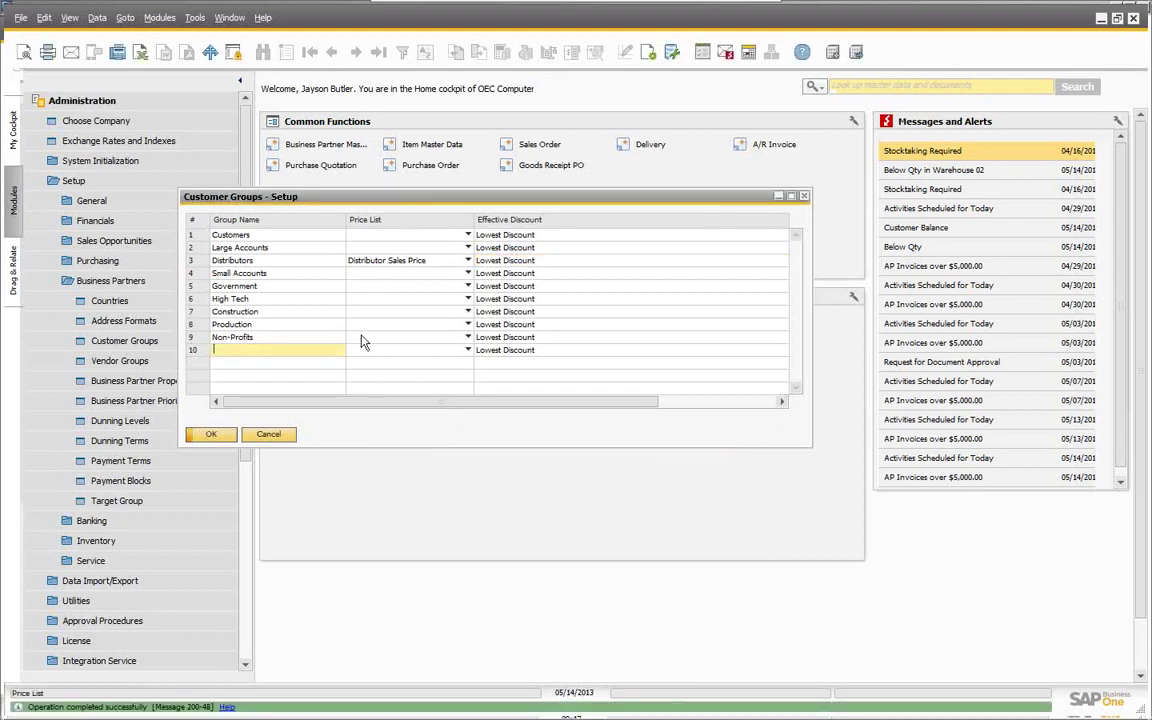
{"action": "left_click", "coordinate": [213, 435]}
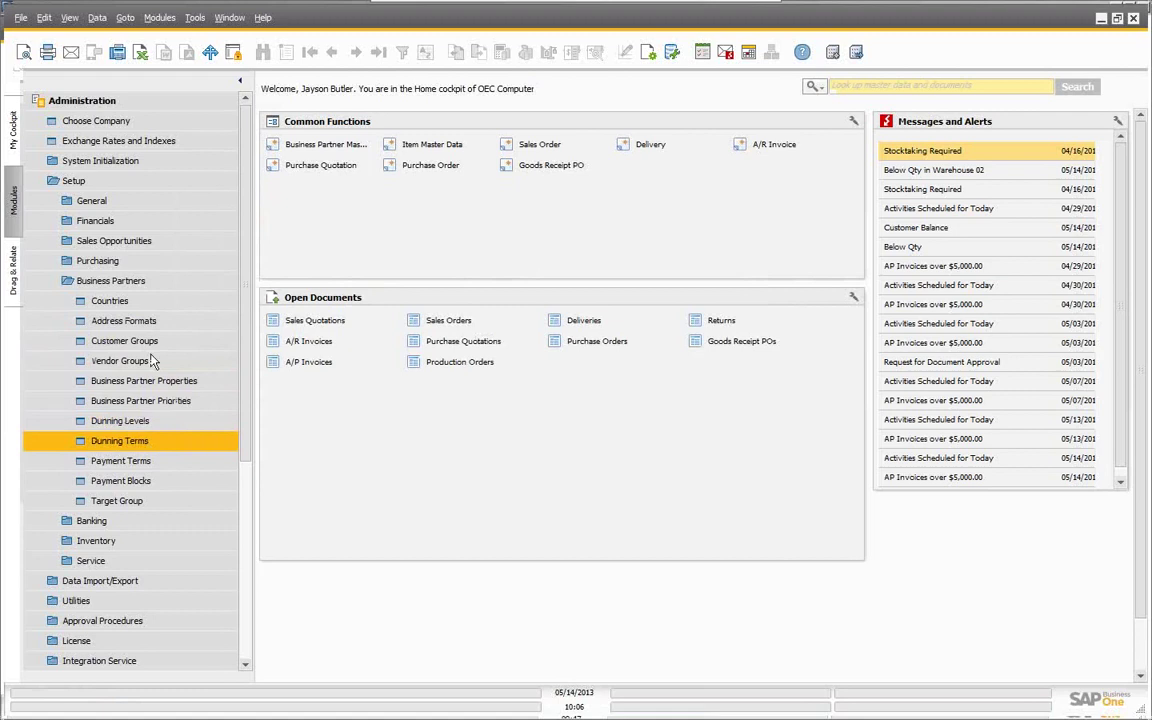
Review the Pricing and Inventory options in the system's General Settings, and close them without changes
{"action": "left_click", "coordinate": [112, 165]}
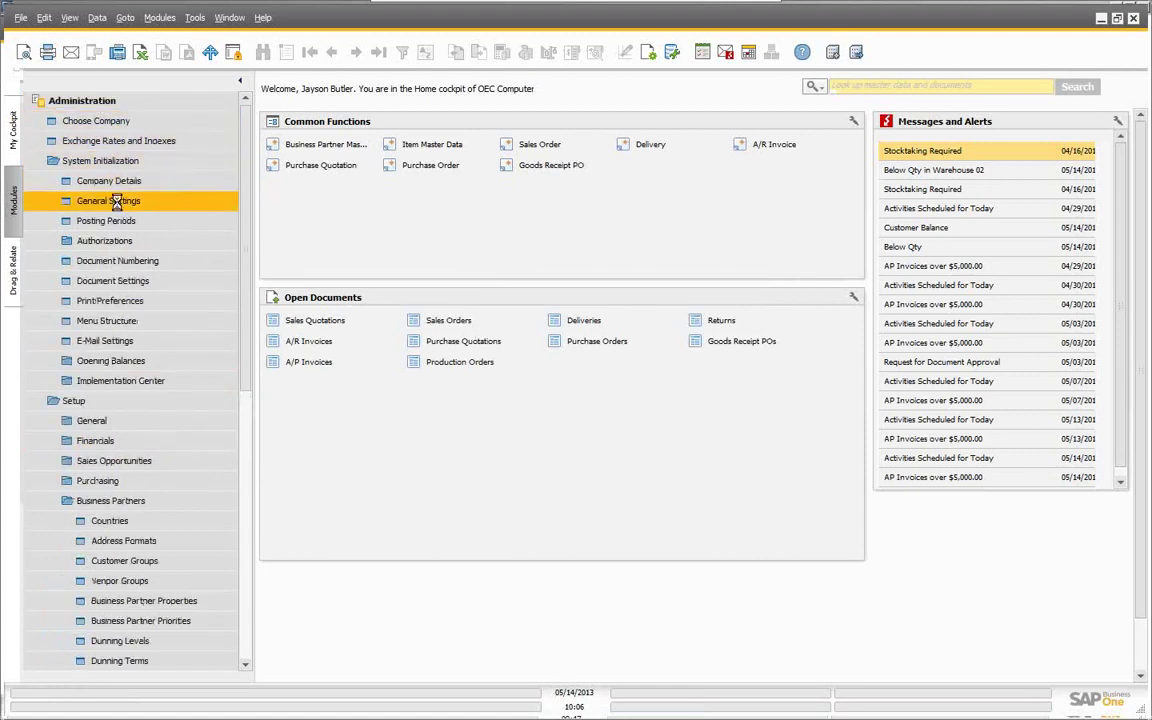
{"action": "left_click", "coordinate": [116, 202]}
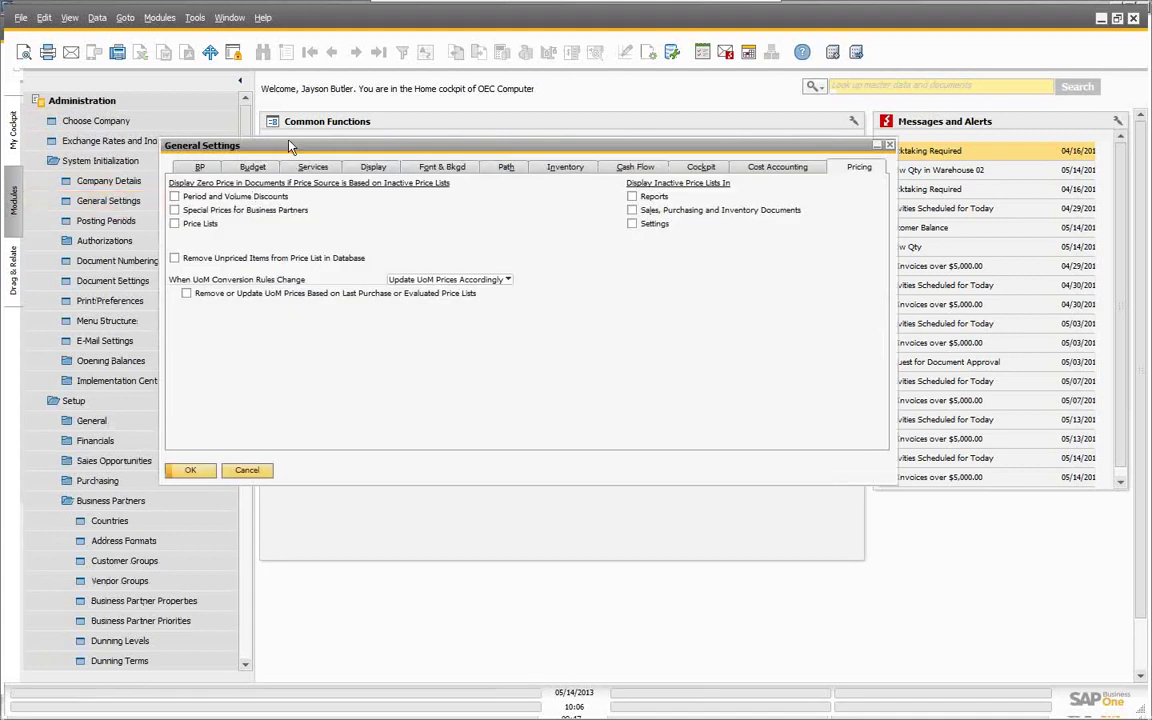
{"action": "left_click_drag", "start_coordinate": [287, 150], "coordinate": [271, 145]}
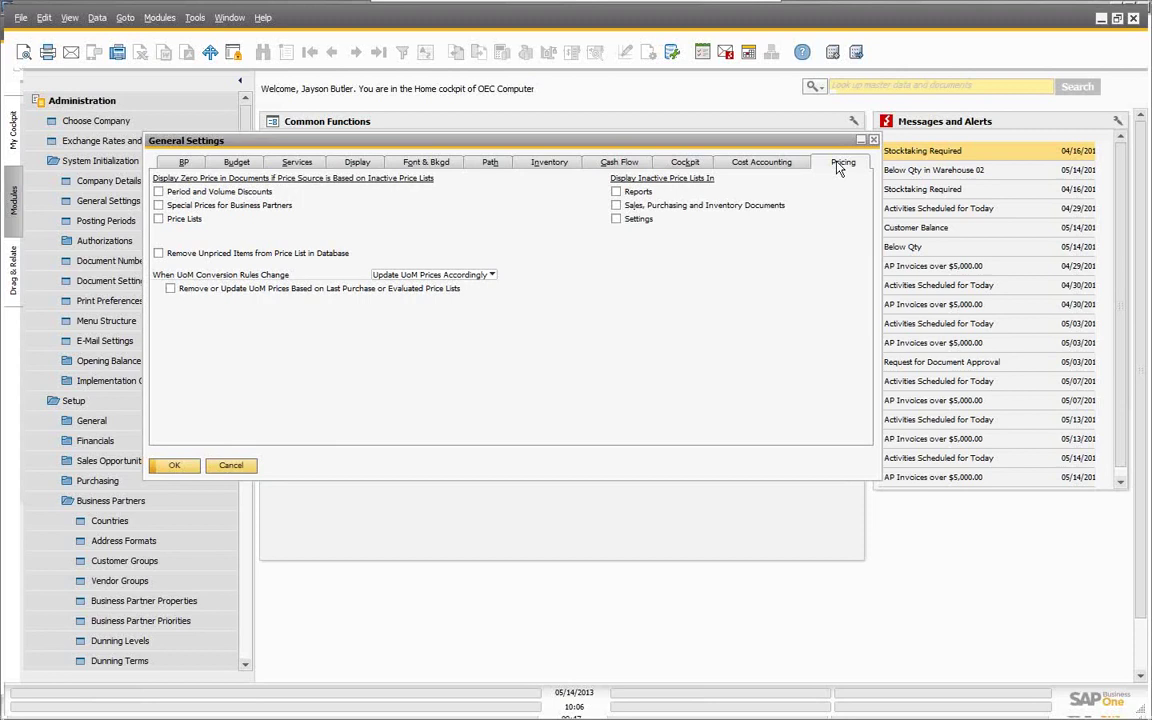
{"action": "left_click", "coordinate": [540, 166]}
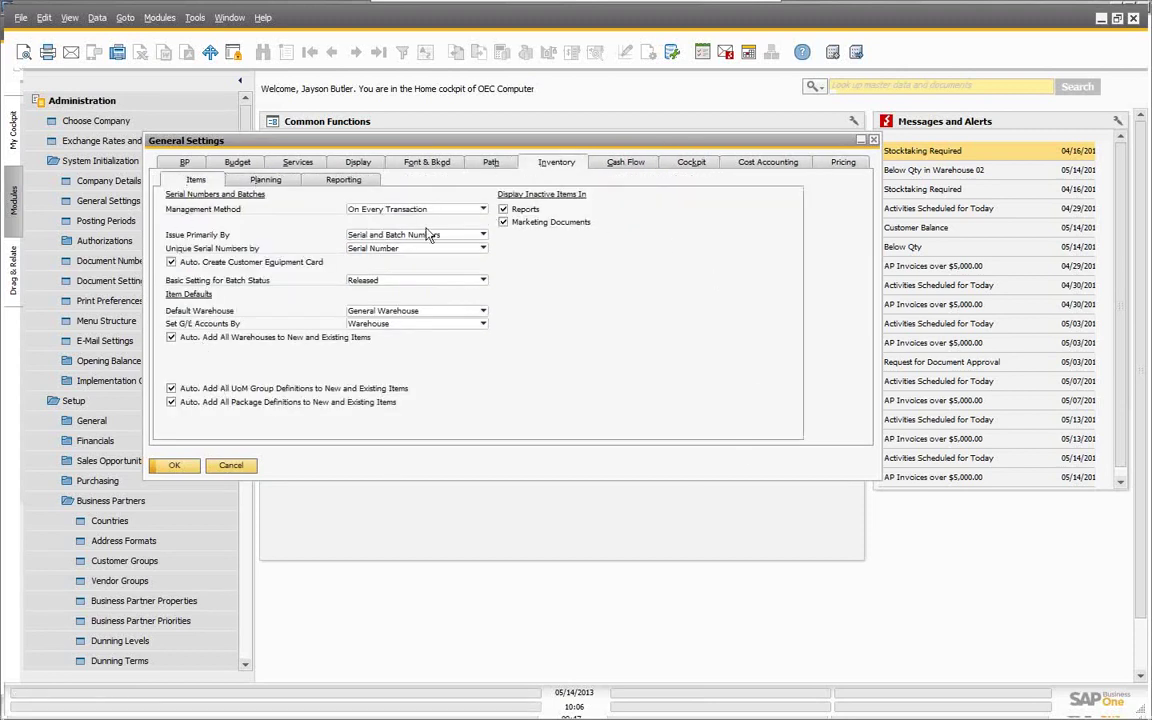
{"action": "left_click", "coordinate": [840, 165]}
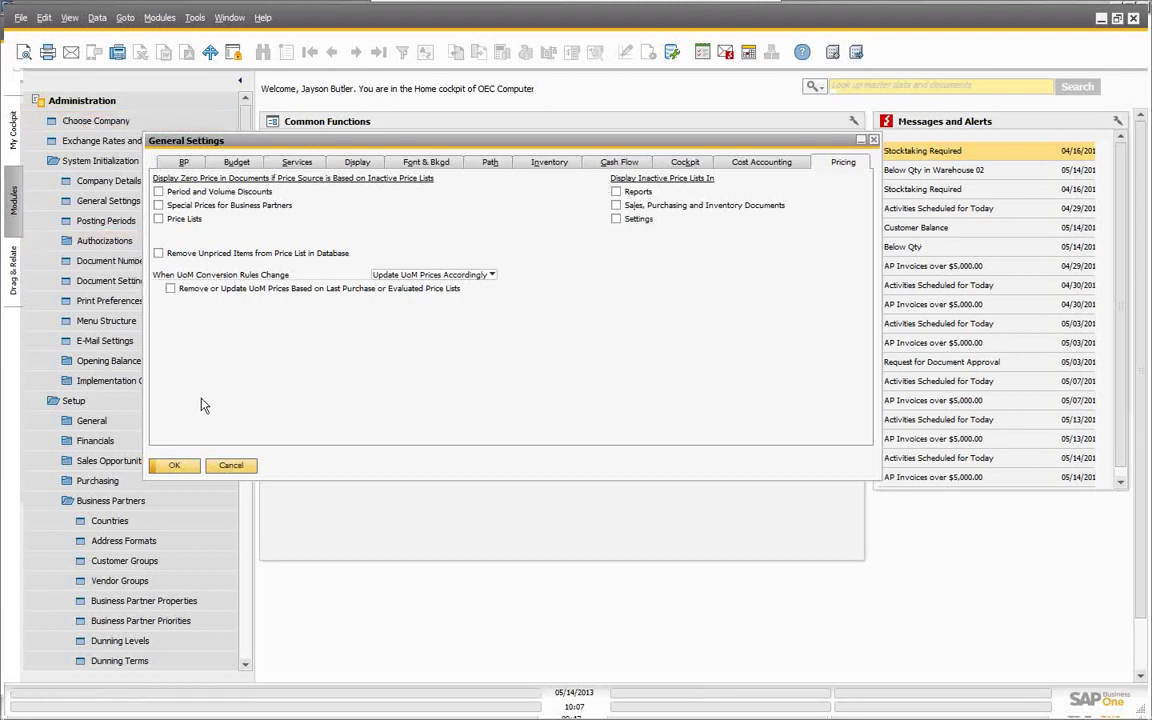
{"action": "left_click", "coordinate": [231, 466]}
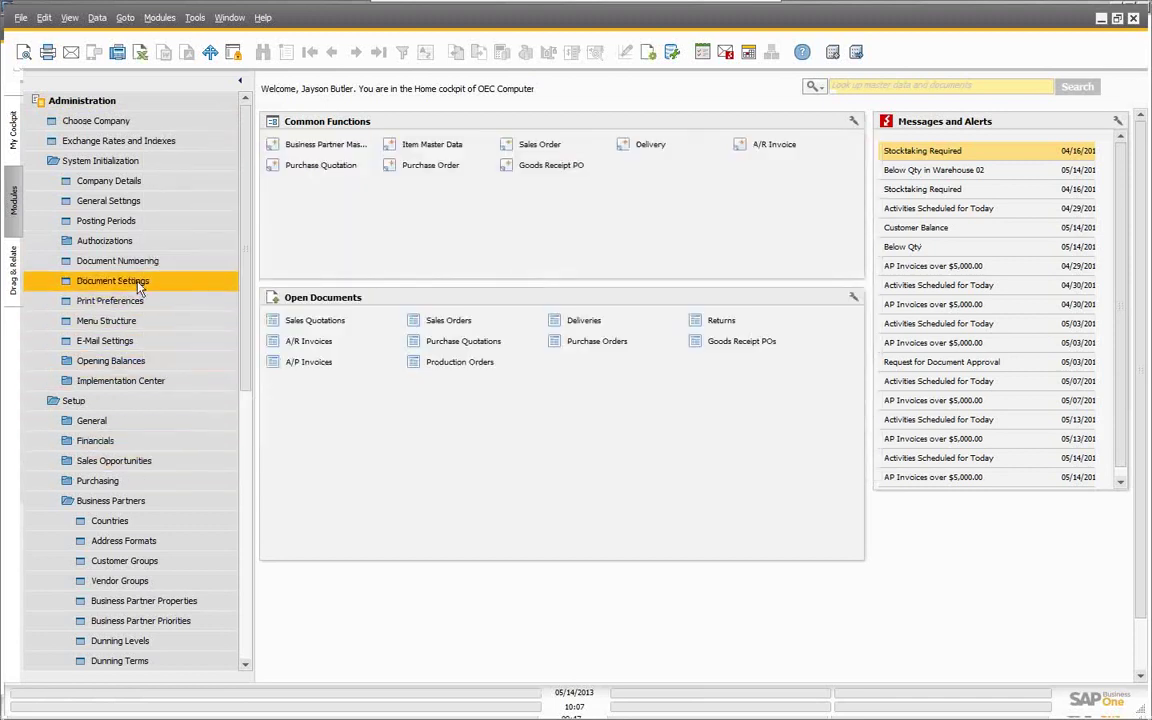
Find the customer Earthshaker Corporation in the Business Partner Master Data
{"action": "left_click", "coordinate": [100, 104]}
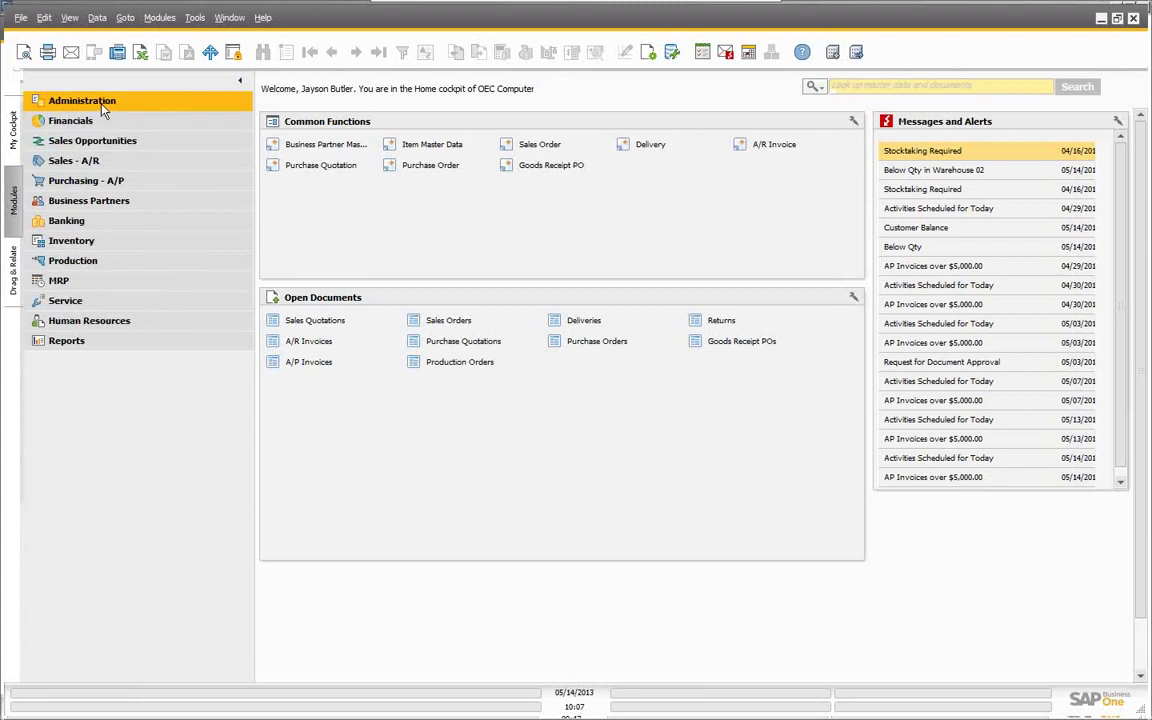
{"action": "left_click", "coordinate": [89, 203]}
{"action": "left_click", "coordinate": [95, 220]}
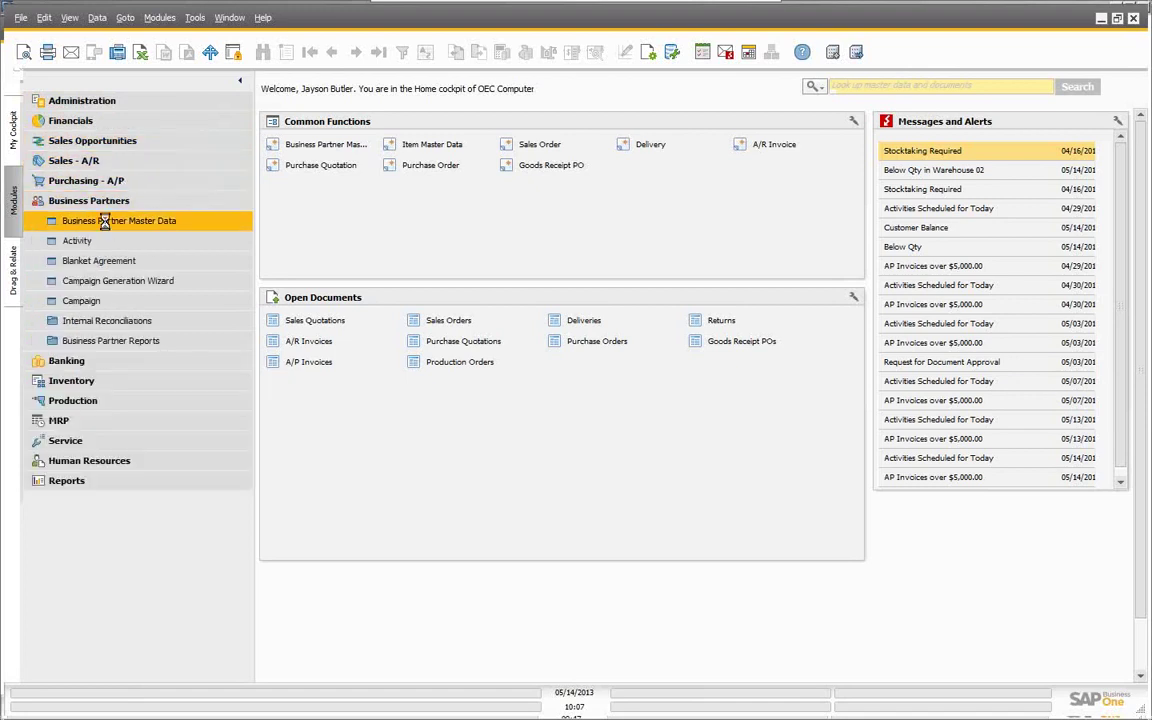
{"action": "left_click", "coordinate": [262, 123]}
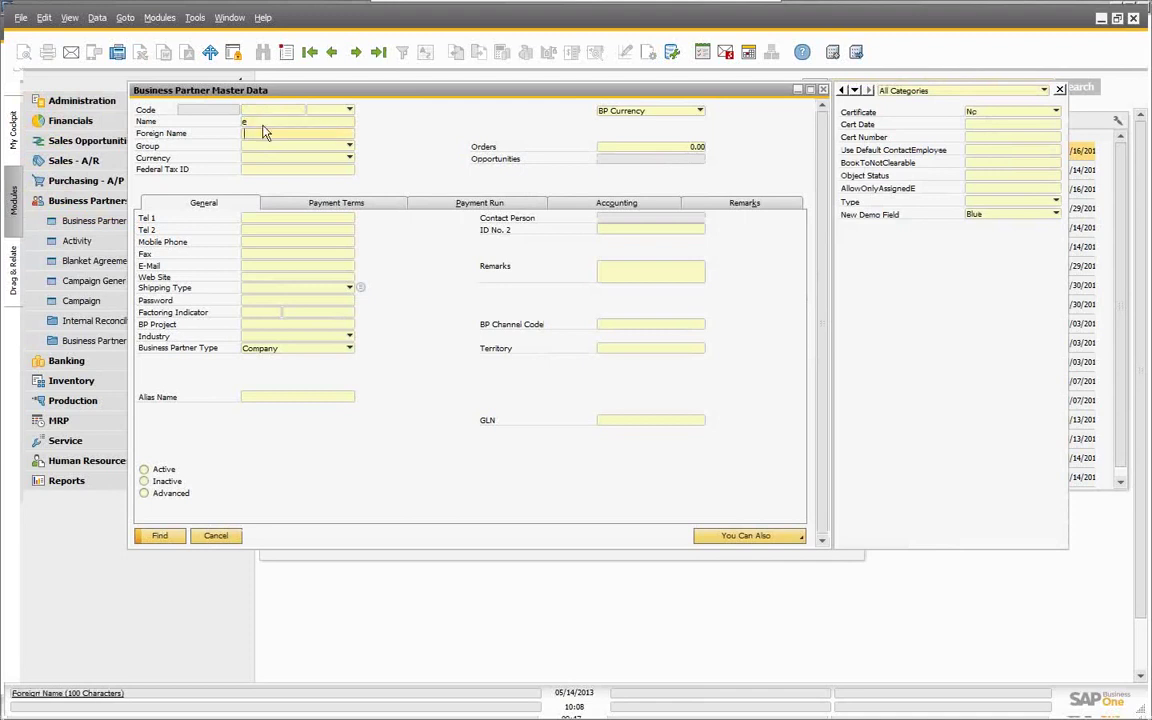
{"action": "left_click", "coordinate": [158, 537]}
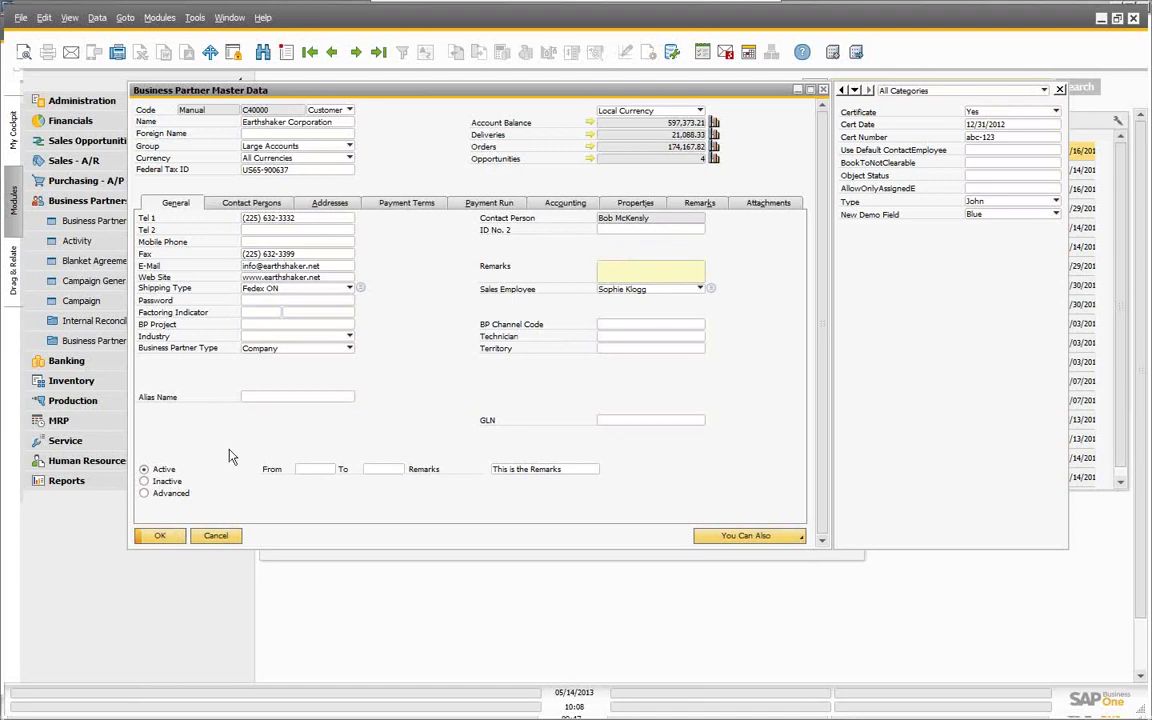
Examine the effective discount and price list options in Earthshaker Corporation's payment terms, keeping the current selections
{"action": "left_click", "coordinate": [398, 207]}
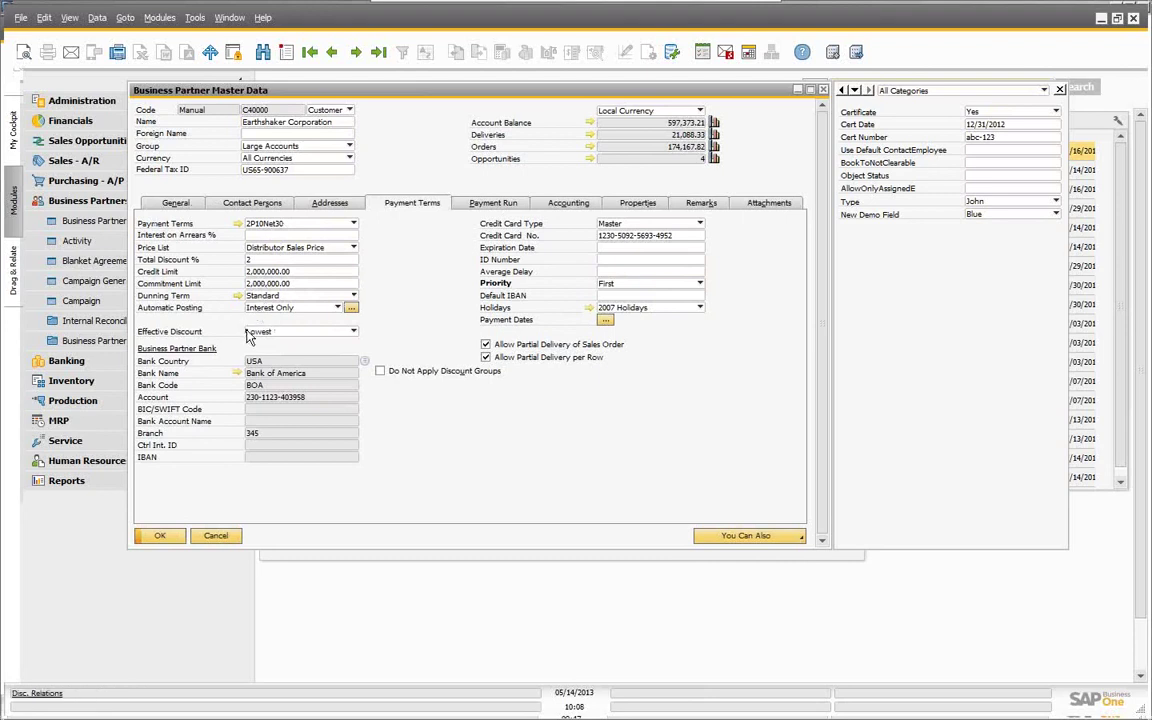
{"action": "left_click", "coordinate": [353, 333]}
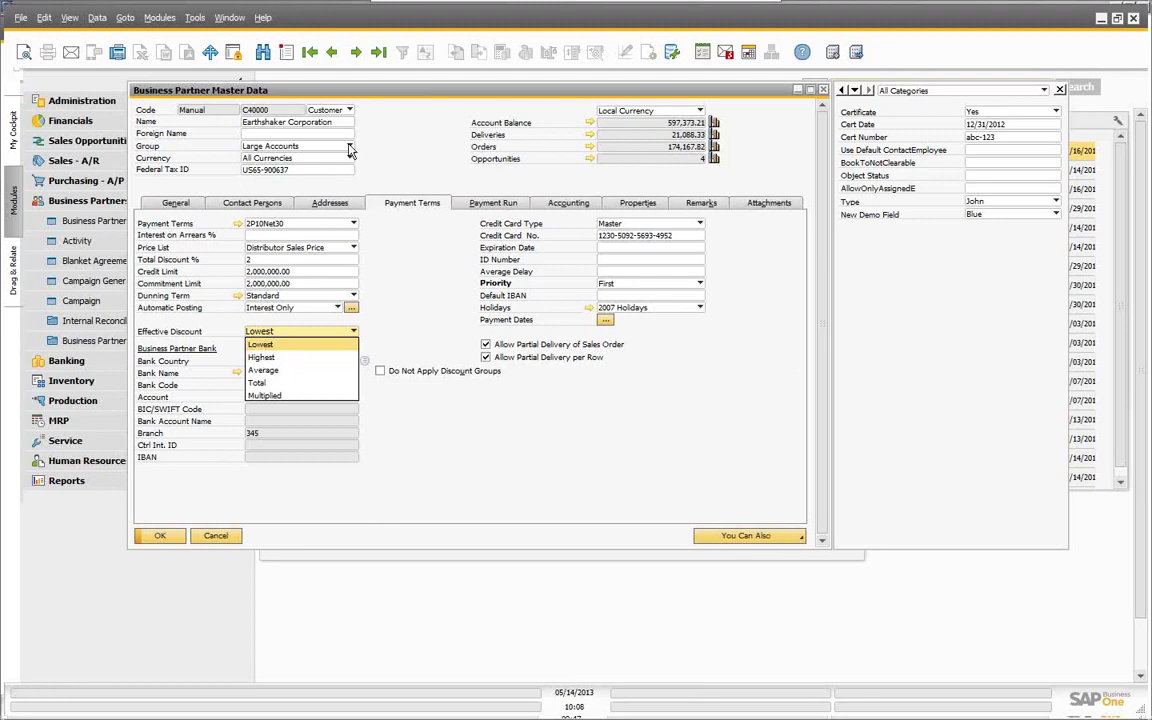
{"action": "left_click", "coordinate": [354, 255]}
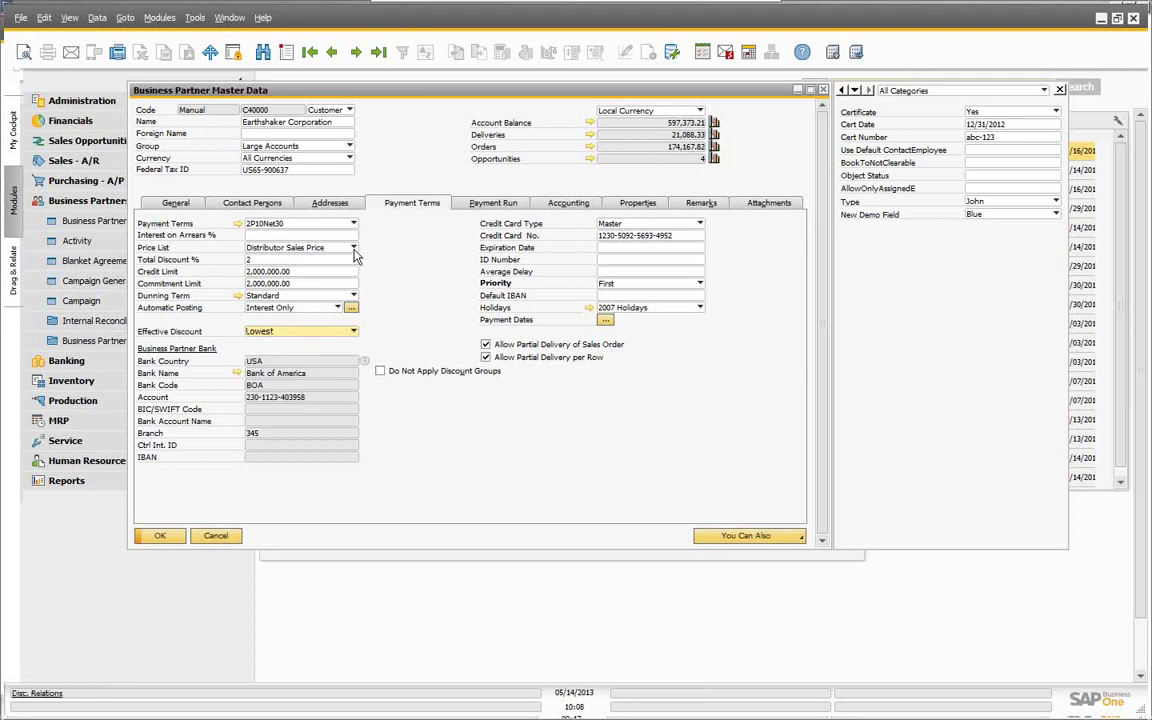
{"action": "left_click", "coordinate": [353, 249]}
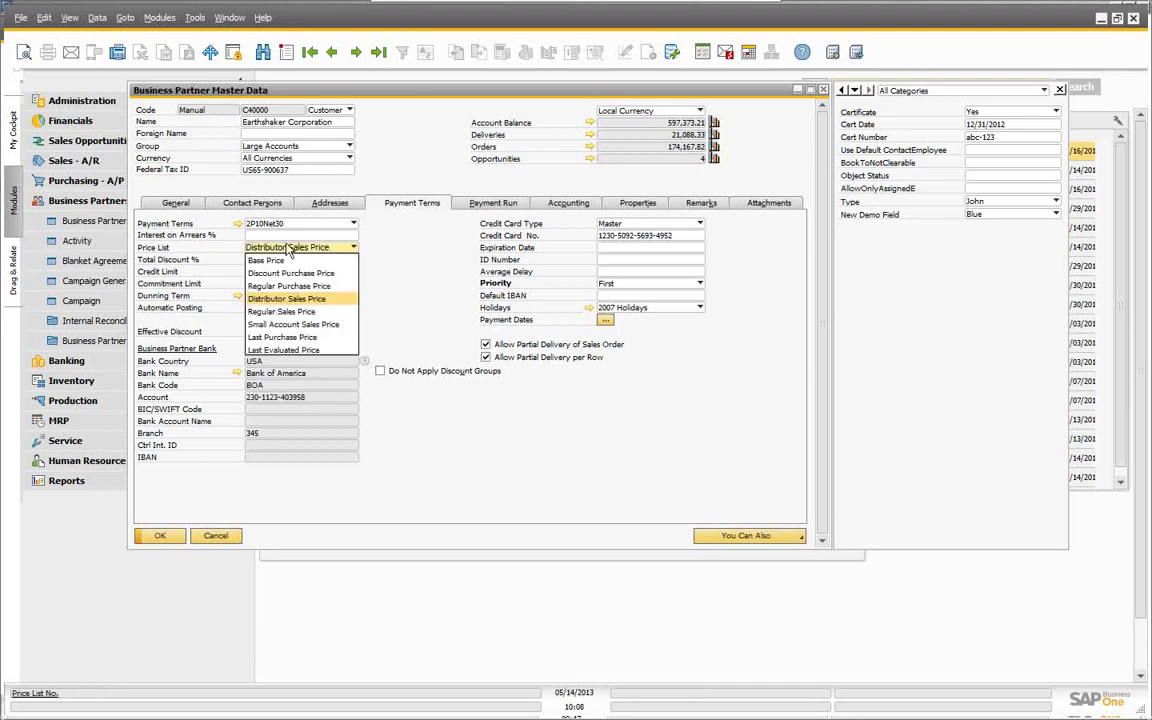
{"action": "left_click", "coordinate": [270, 302]}
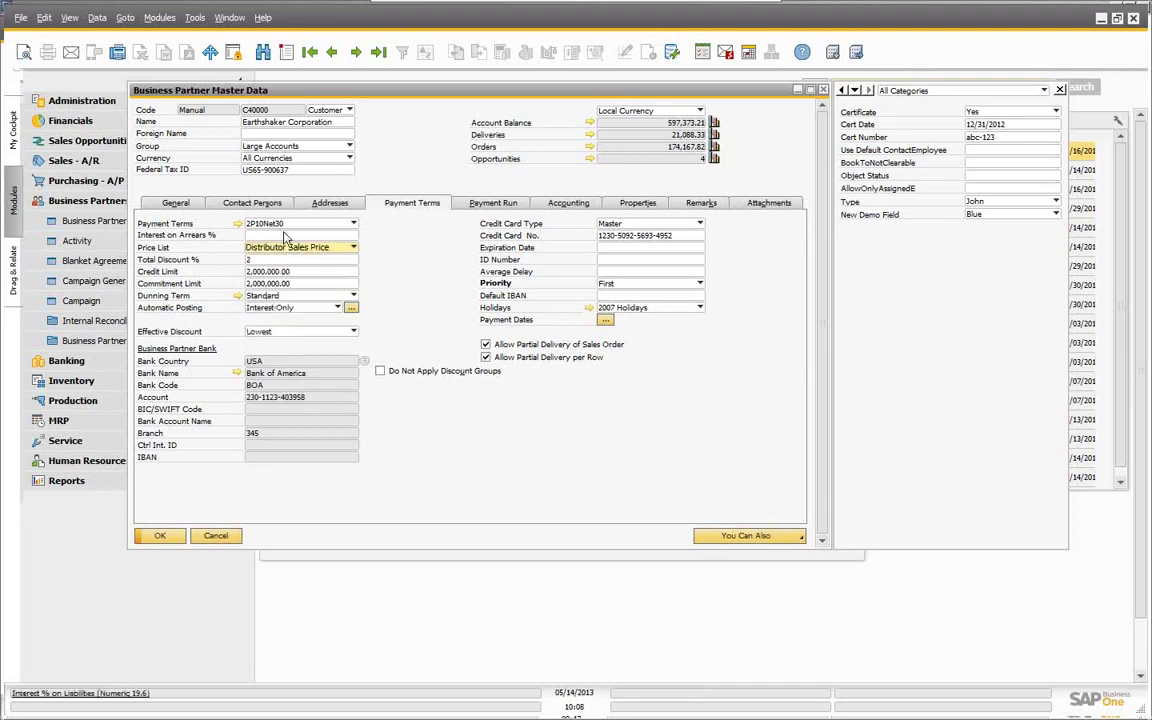
{"action": "left_click", "coordinate": [353, 332]}
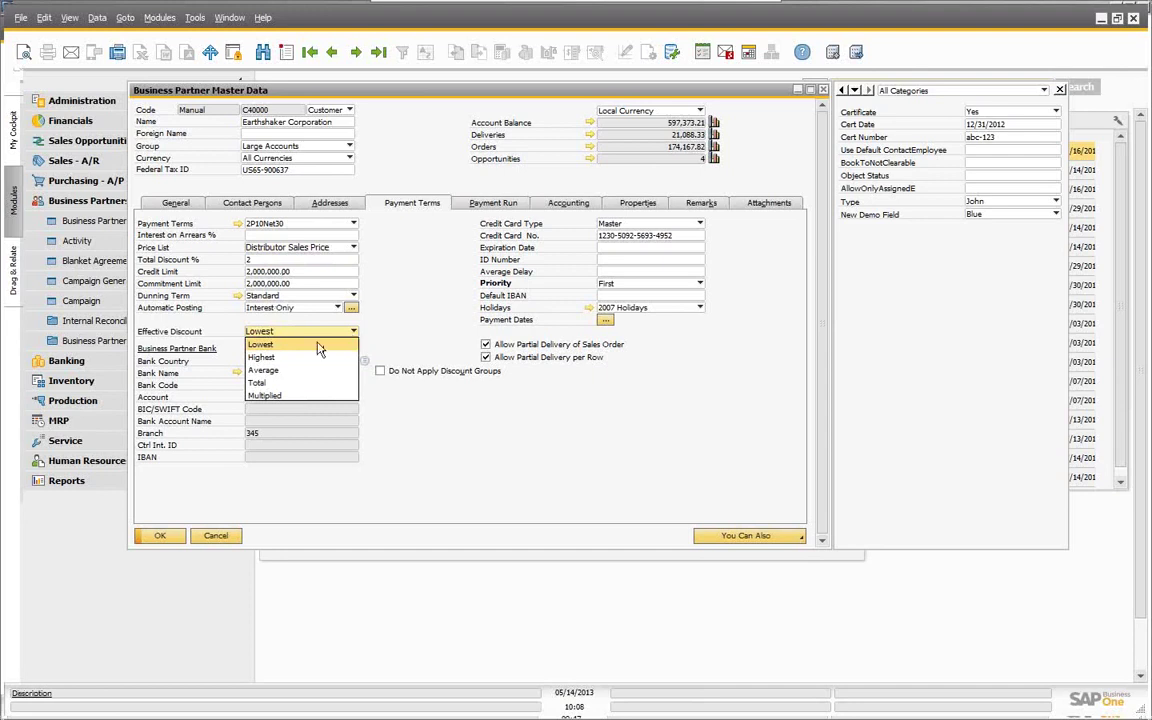
{"action": "left_click", "coordinate": [427, 284]}
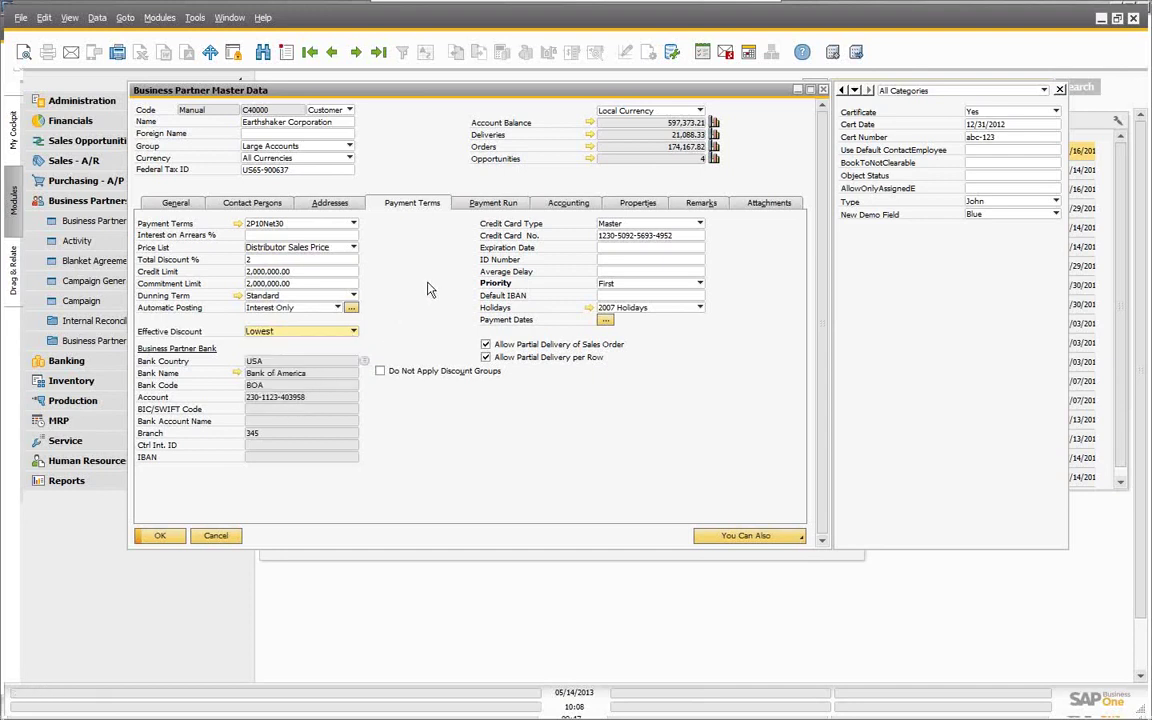
Try excluding the customer from discount groups, clear that option again, and close the business partner record without saving
{"action": "left_click", "coordinate": [381, 372]}
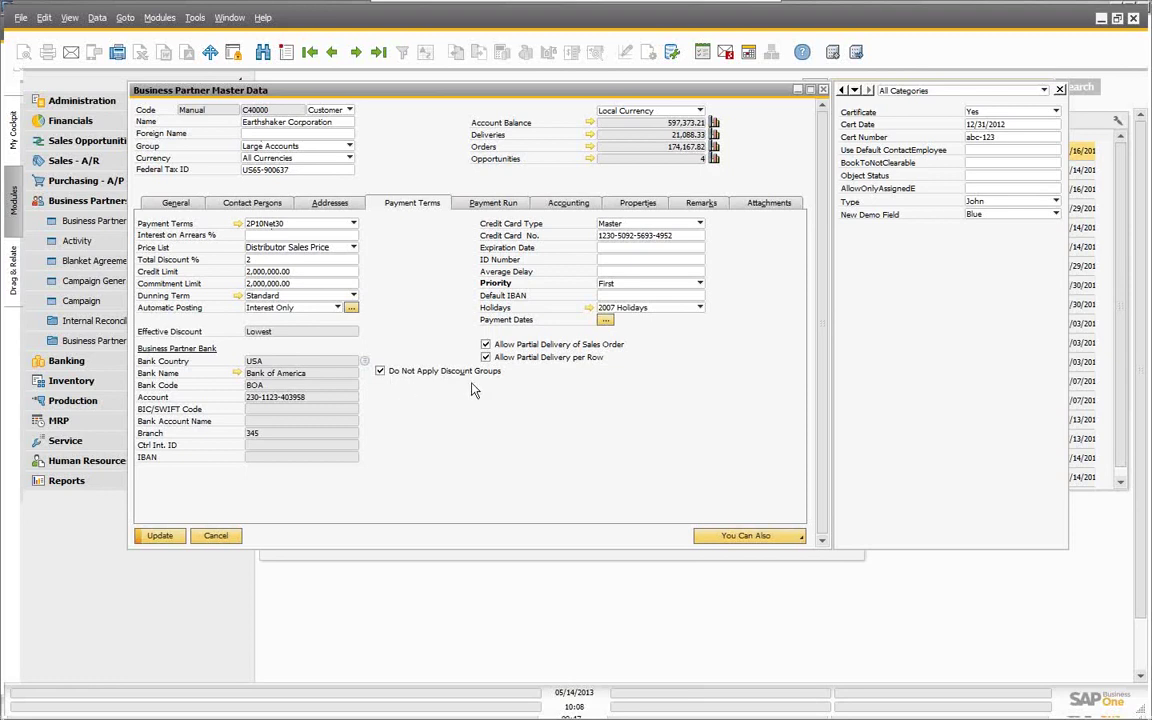
{"action": "left_click", "coordinate": [380, 371]}
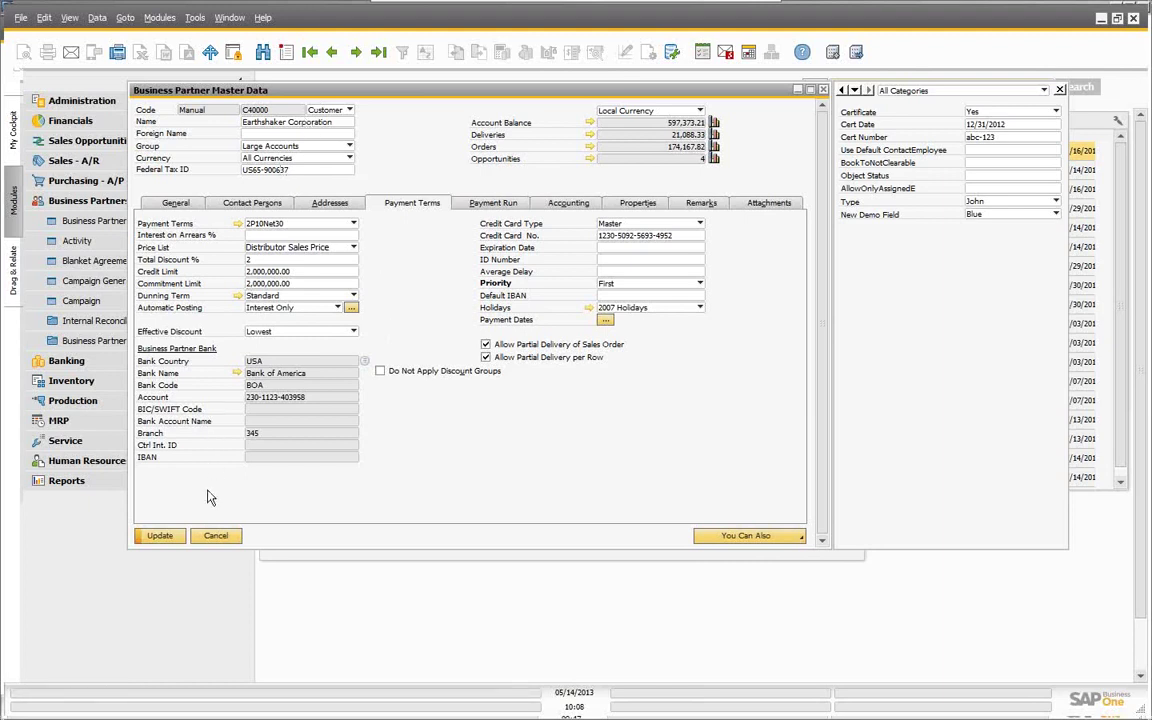
{"action": "left_click", "coordinate": [217, 536]}
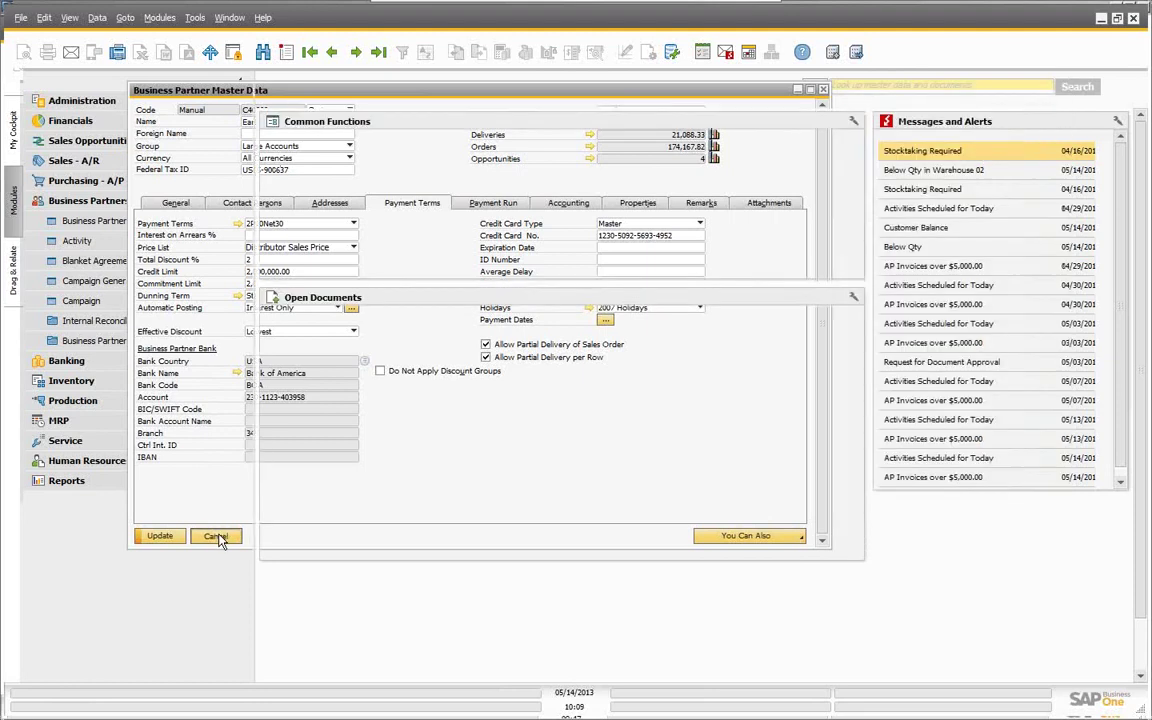
Open the item master record of Printer Paper, item P11111, by searching for item numbers starting with p1
{"action": "left_click", "coordinate": [105, 202]}
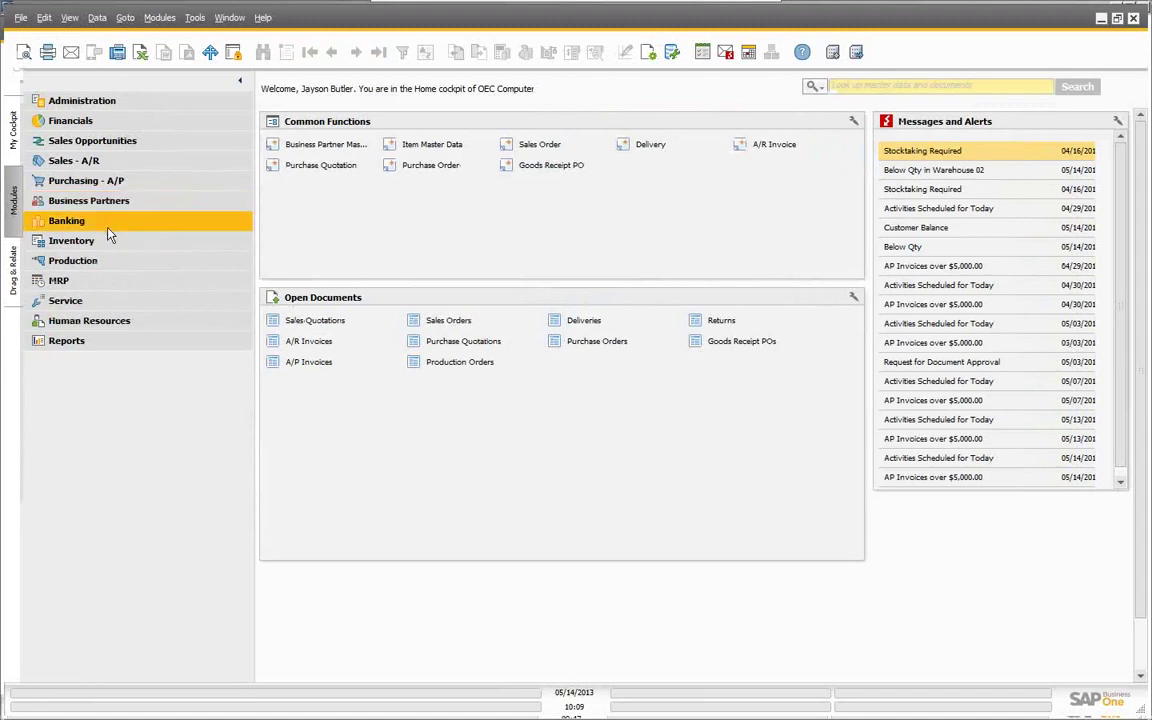
{"action": "left_click", "coordinate": [104, 242]}
{"action": "left_click", "coordinate": [100, 261]}
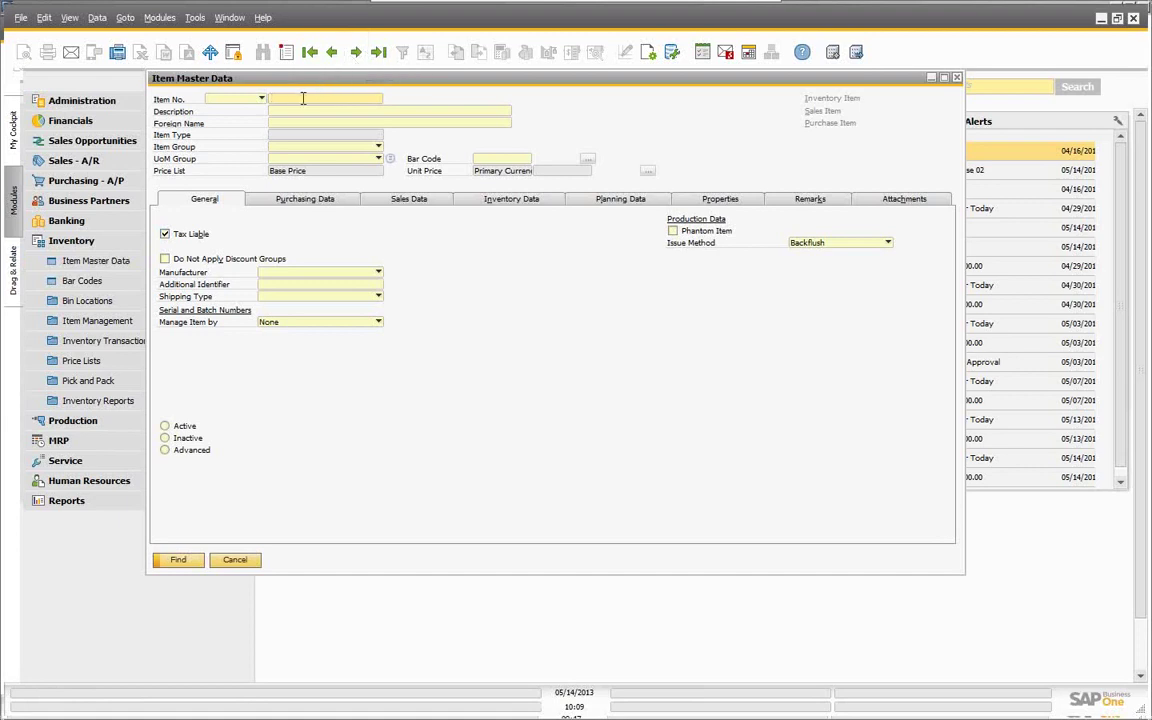
{"action": "type", "text": "p1"}
{"action": "key", "text": "Tab"}
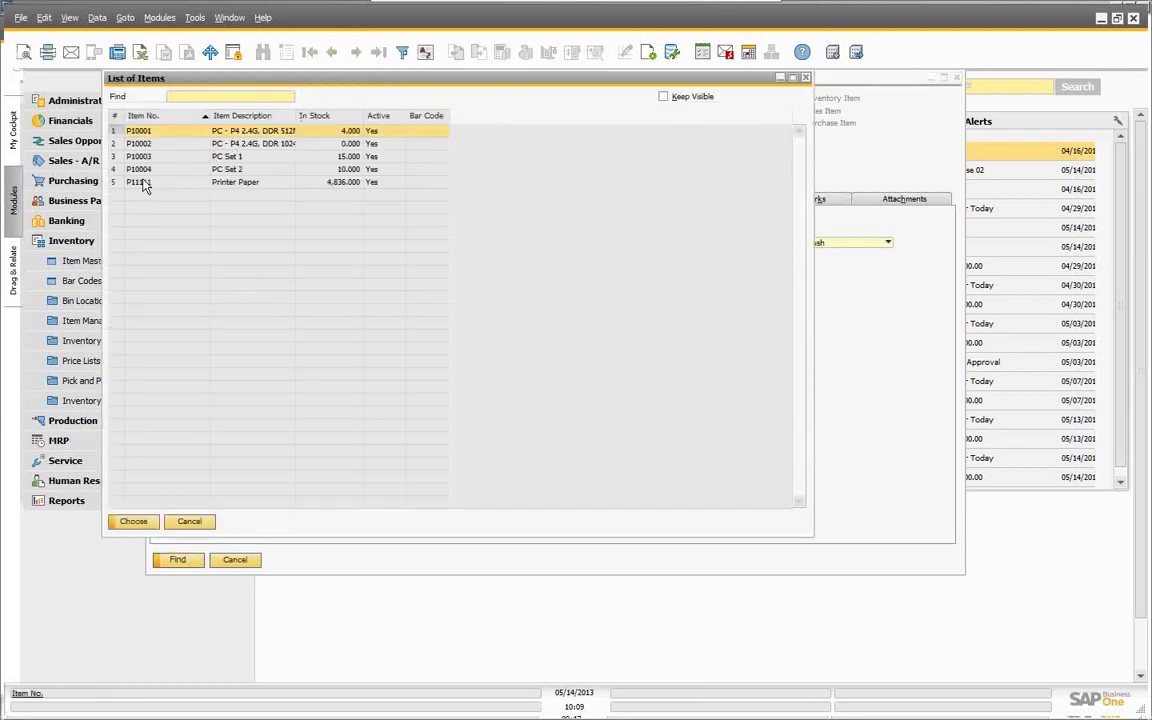
{"action": "left_click", "coordinate": [143, 183]}
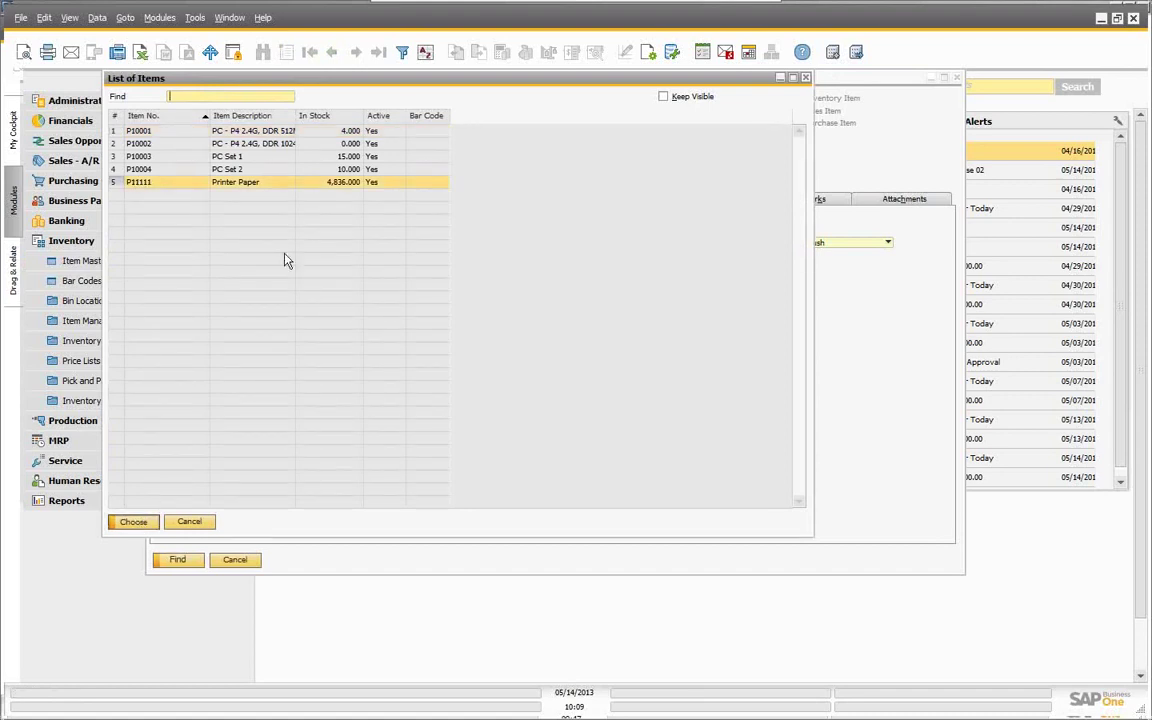
{"action": "left_click", "coordinate": [138, 521]}
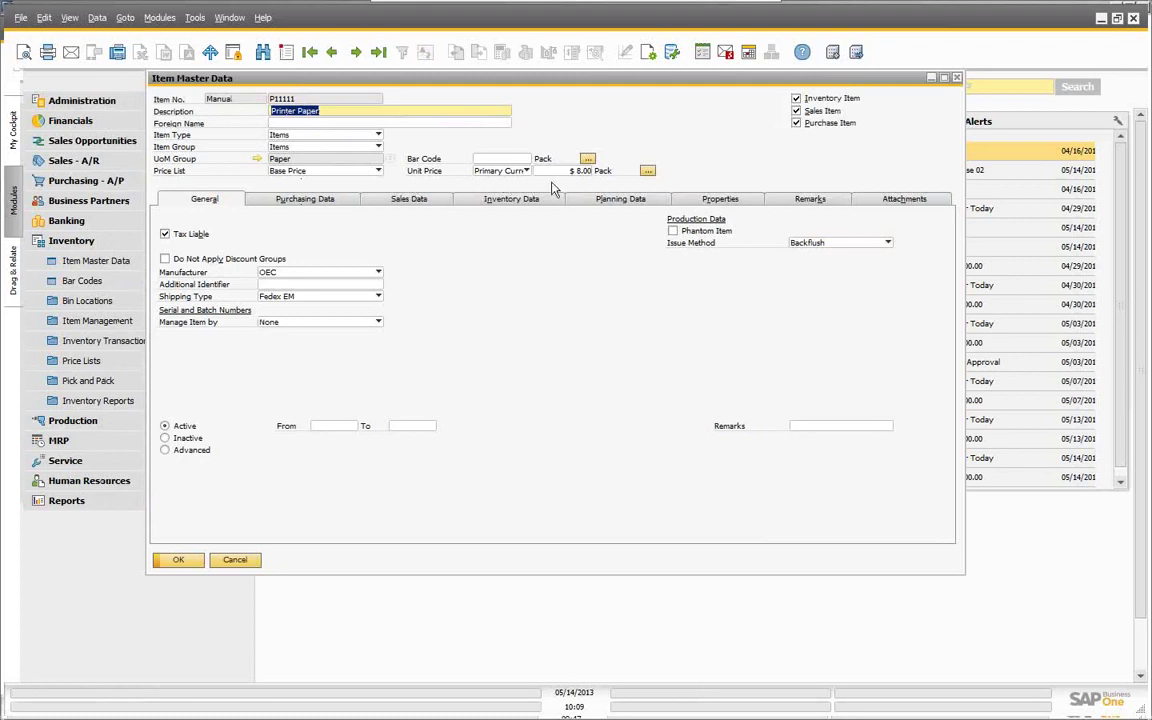
Review the Paper unit of measure group definition assigned to Printer Paper, and close it without changes
{"action": "left_click", "coordinate": [257, 159]}
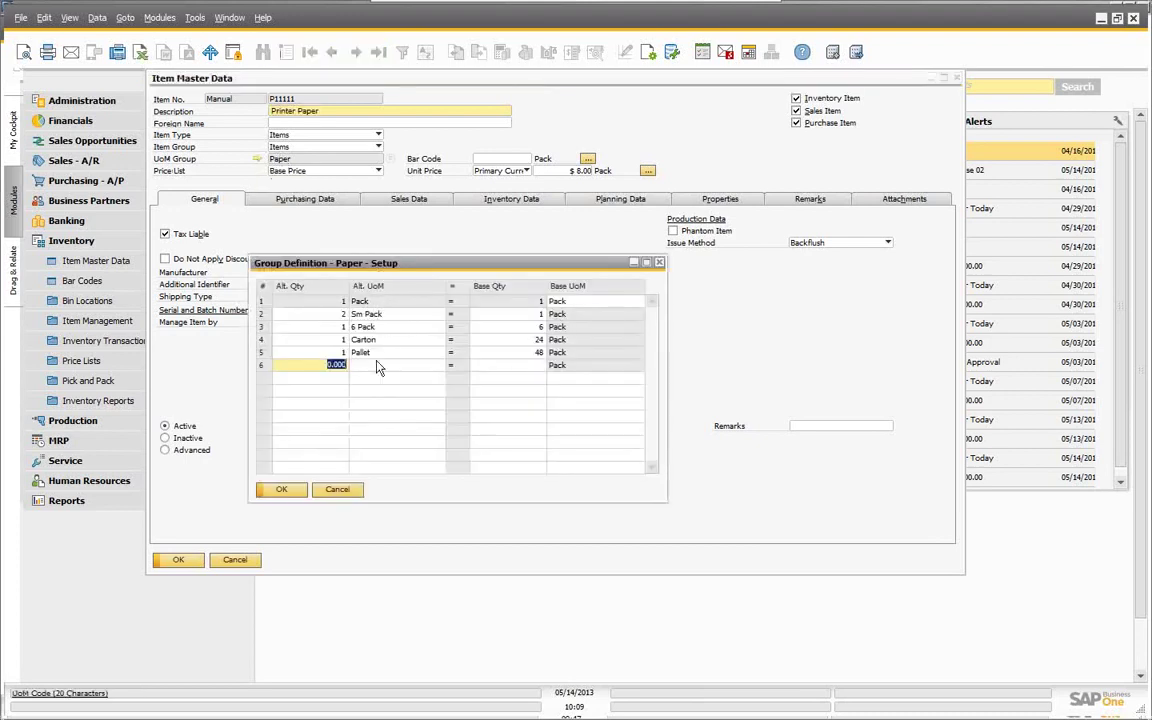
{"action": "left_click_drag", "start_coordinate": [458, 266], "coordinate": [697, 282]}
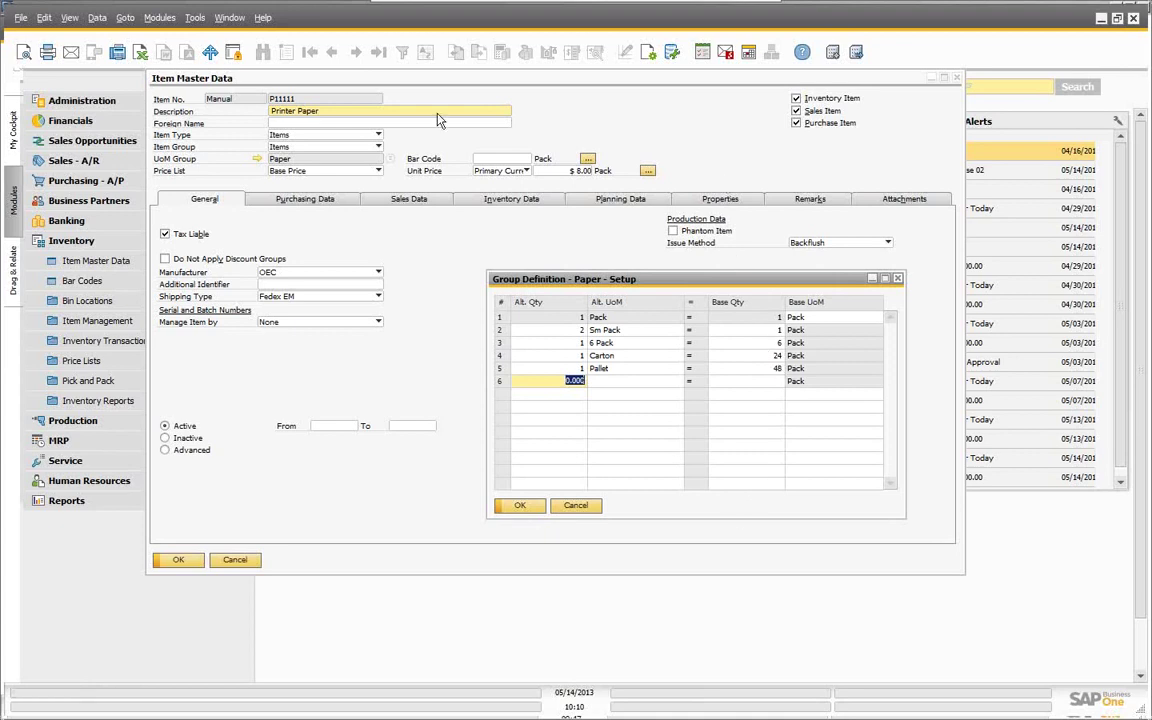
{"action": "left_click", "coordinate": [575, 505]}
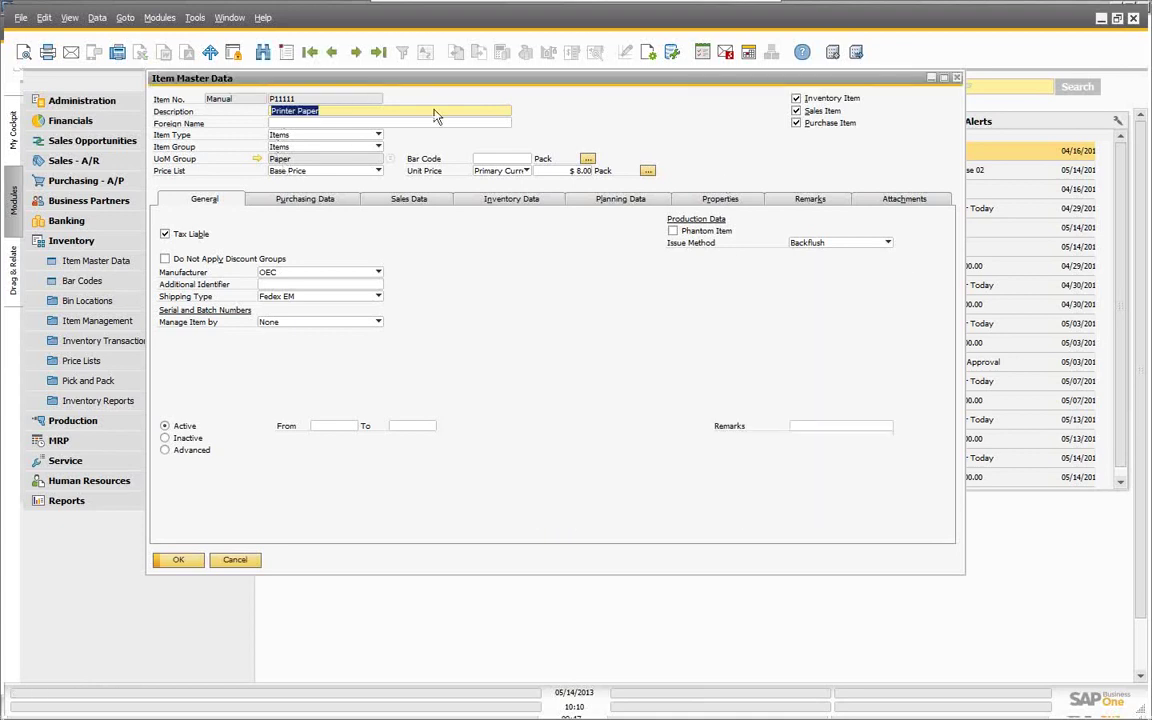
Check which unit of measure groups can be assigned to the preceding item, PC Set 2, without changing its group
{"action": "left_click", "coordinate": [330, 53]}
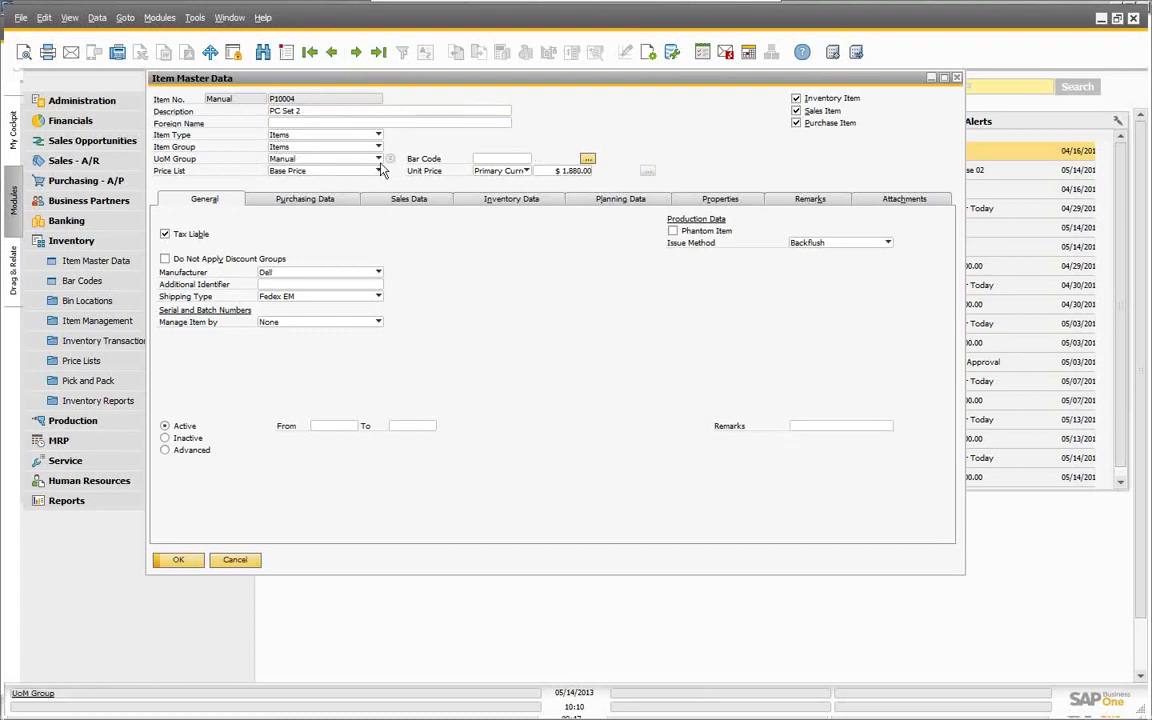
{"action": "left_click", "coordinate": [364, 158]}
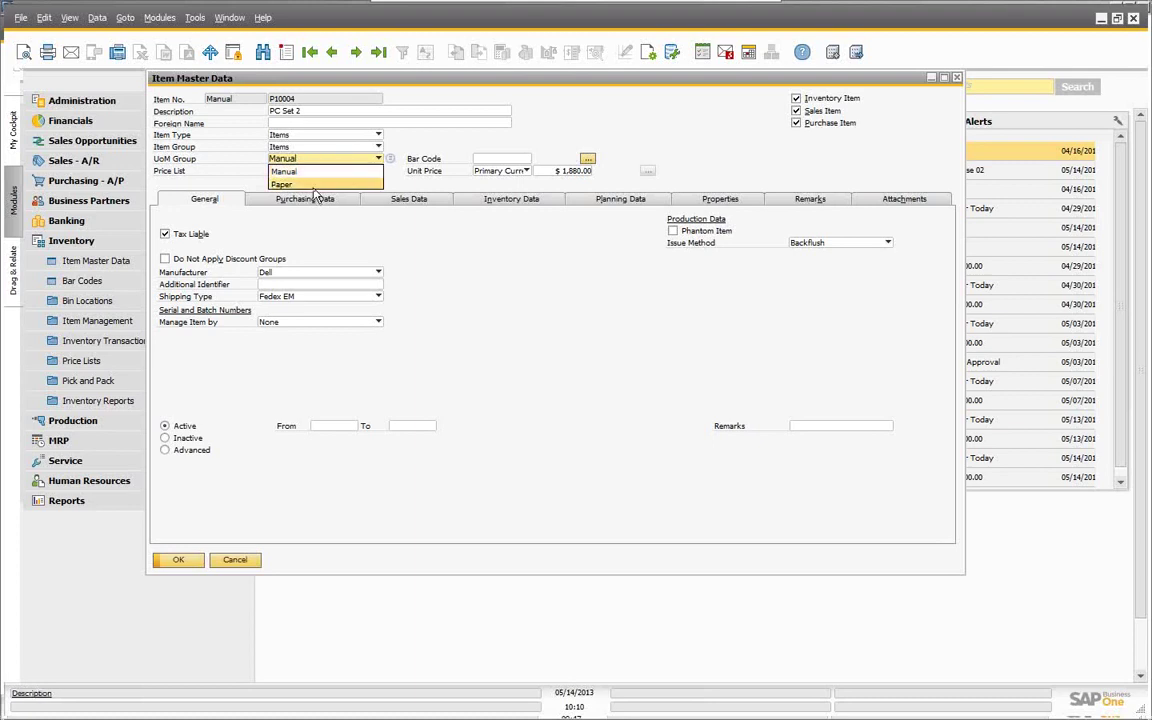
{"action": "left_click", "coordinate": [471, 263]}
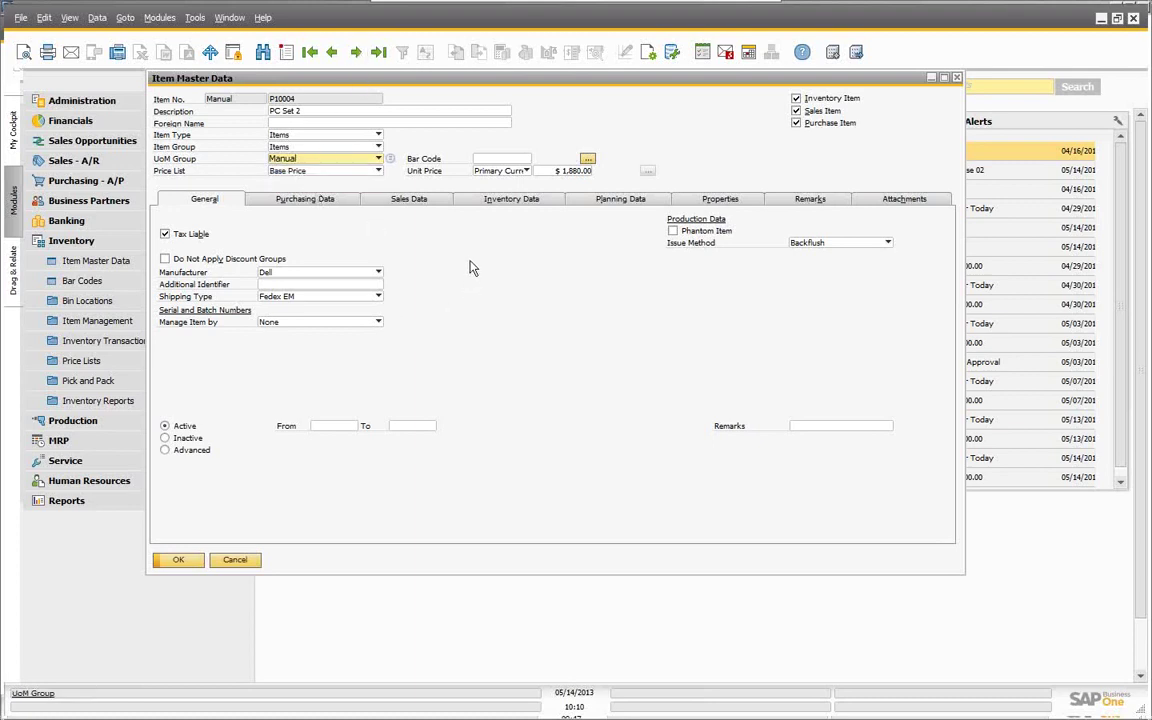
Return to Printer Paper and show its unit price for the Discount Purchase Price list, followed by the Regular Sales Price list
{"action": "left_click", "coordinate": [355, 52]}
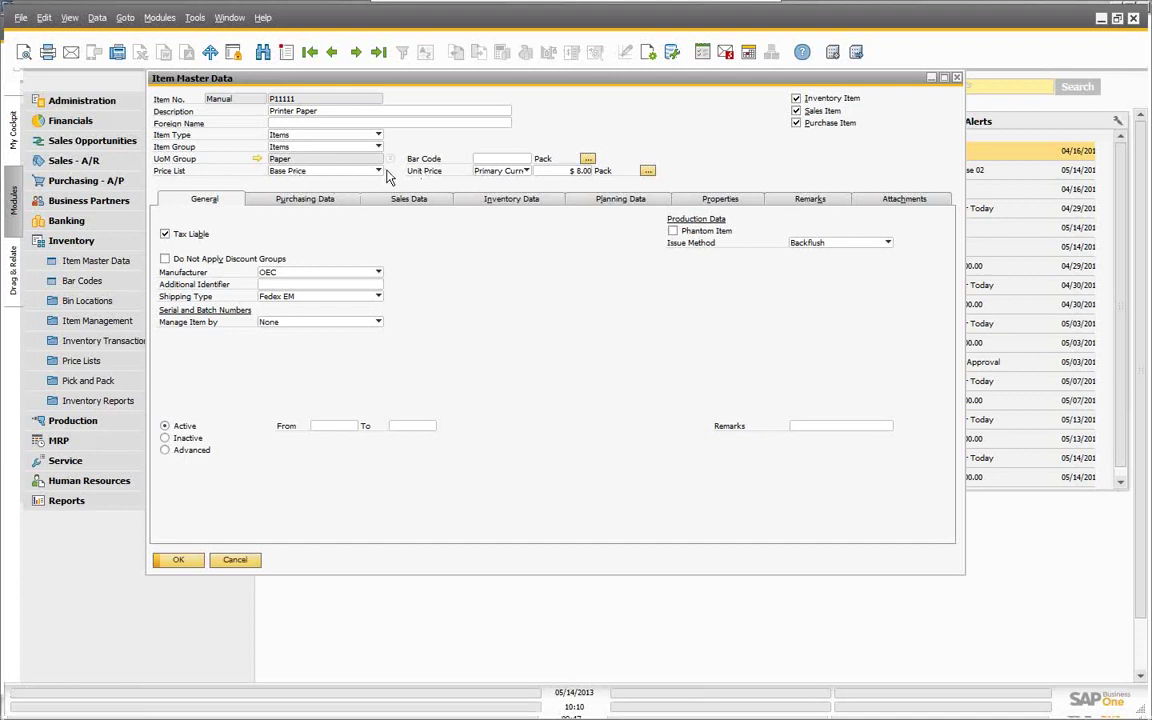
{"action": "left_click", "coordinate": [341, 170]}
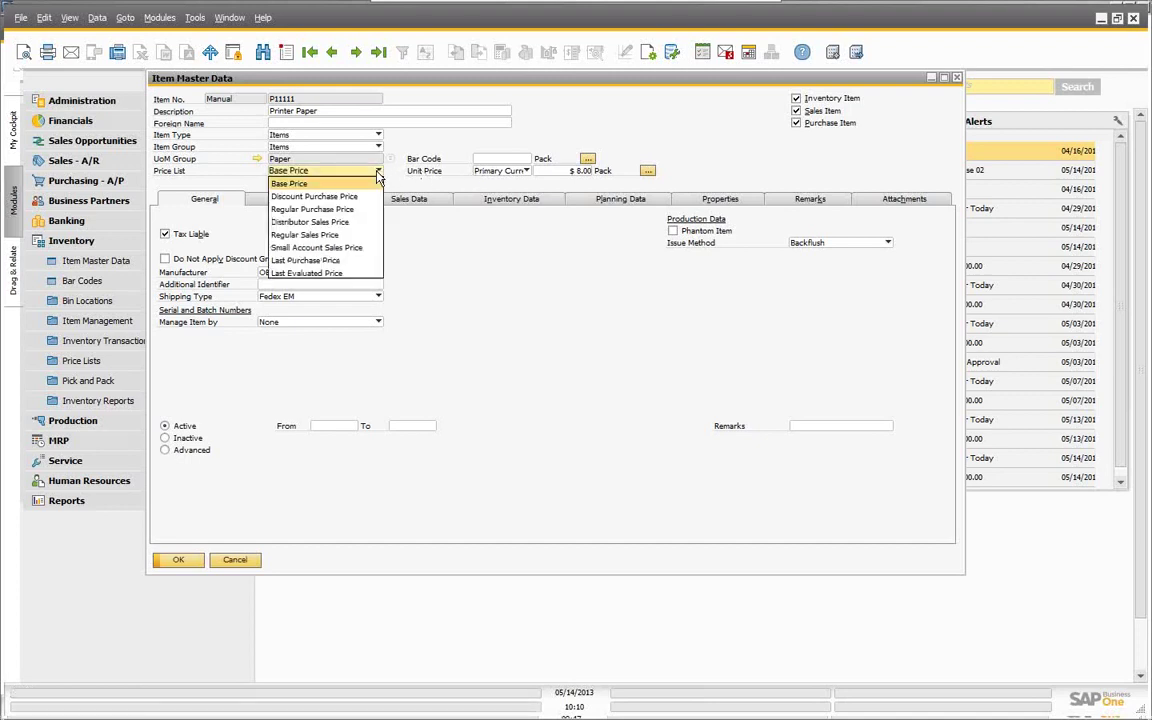
{"action": "left_click", "coordinate": [285, 196]}
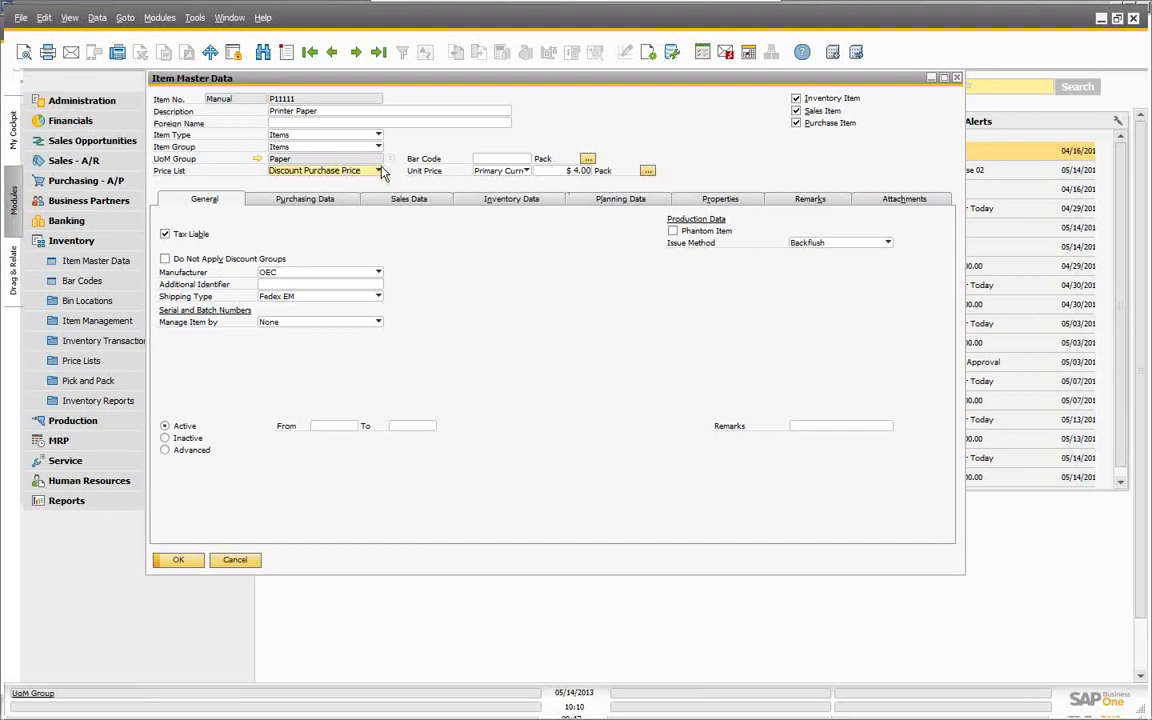
{"action": "left_click", "coordinate": [346, 170]}
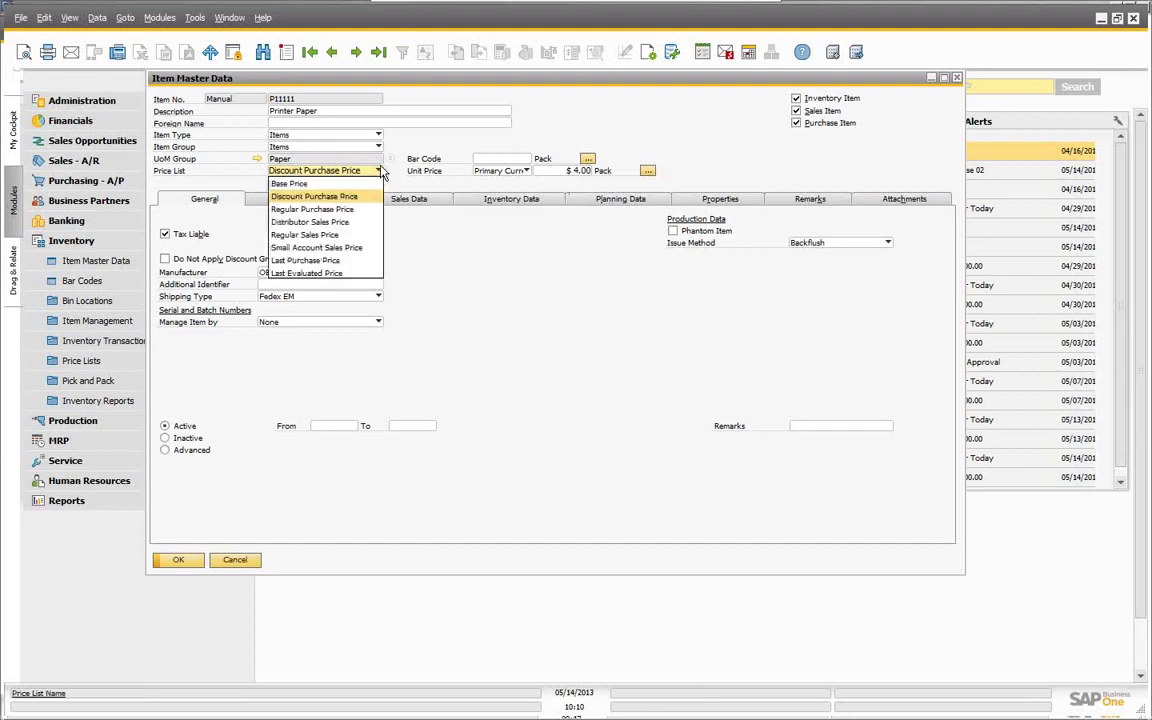
{"action": "left_click", "coordinate": [308, 235]}
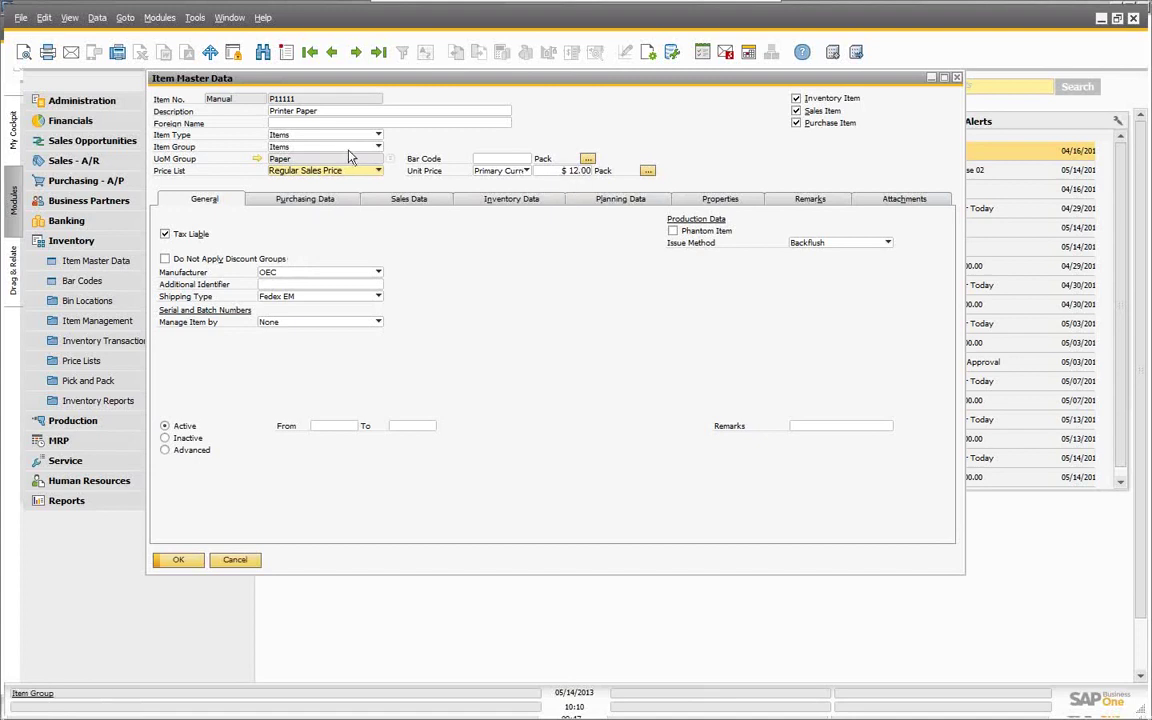
Show Printer Paper's unit price in Additional Currency 1, and set its Additional Currency 2 unit price to 10 CAN
{"action": "left_click", "coordinate": [525, 172]}
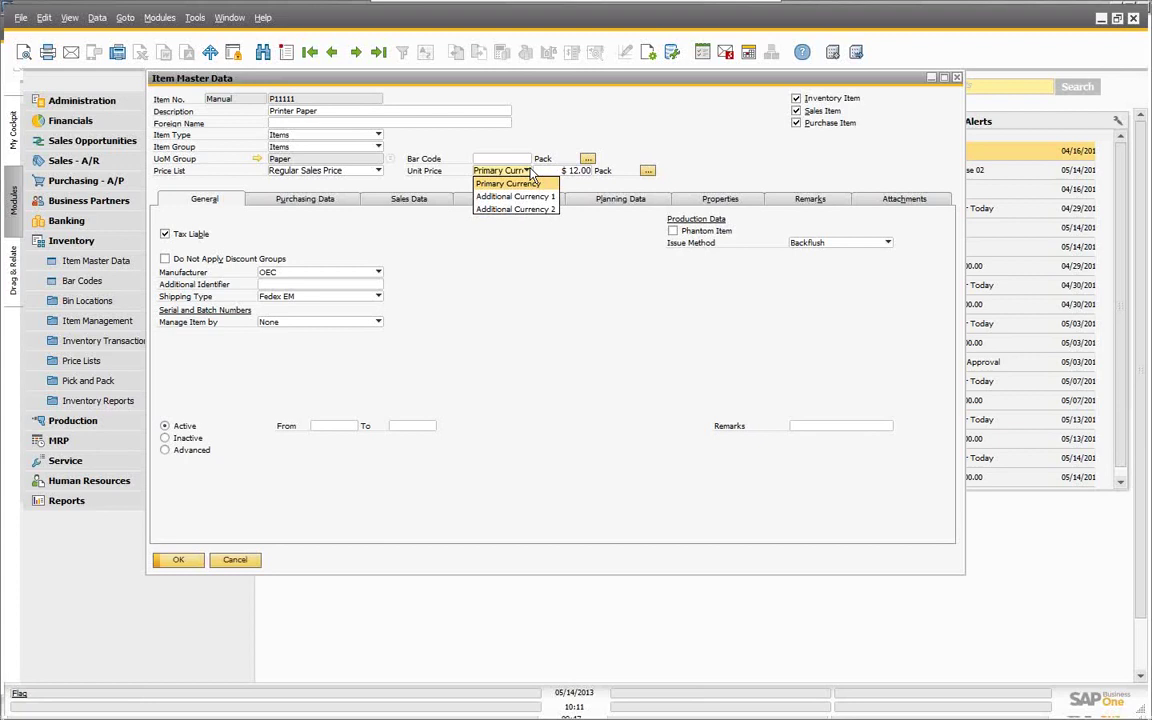
{"action": "left_click", "coordinate": [515, 197]}
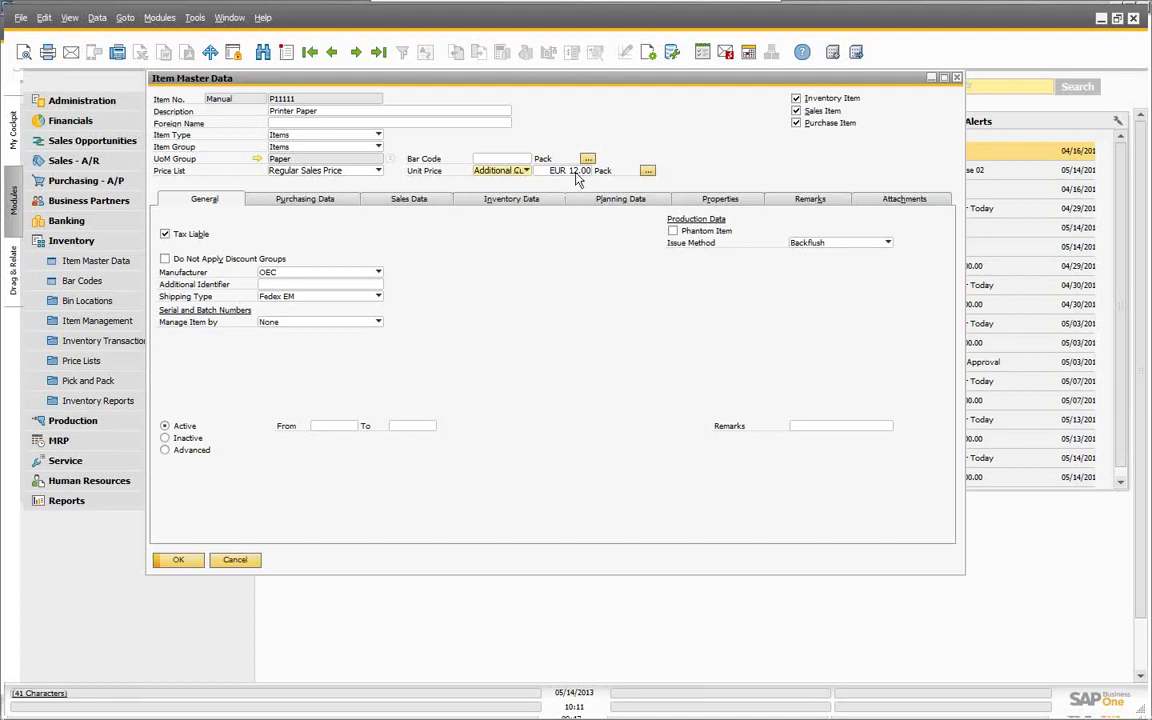
{"action": "left_click", "coordinate": [480, 170]}
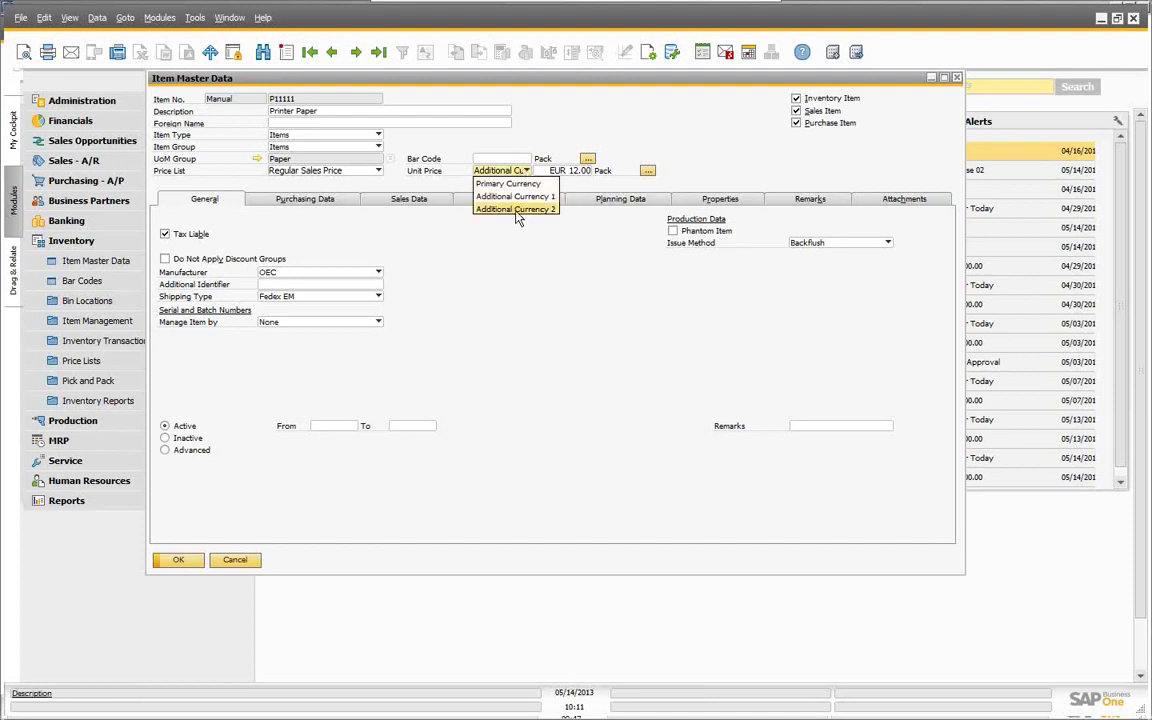
{"action": "left_click", "coordinate": [516, 210]}
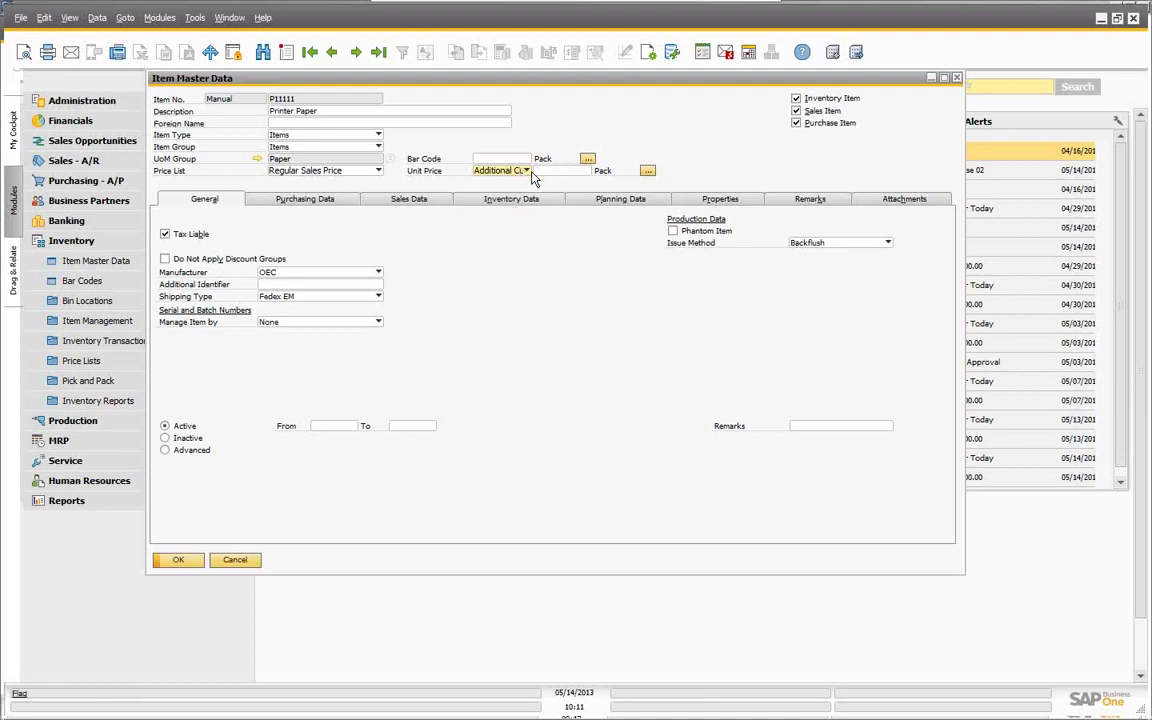
{"action": "left_click", "coordinate": [565, 172]}
{"action": "type", "text": "10"}
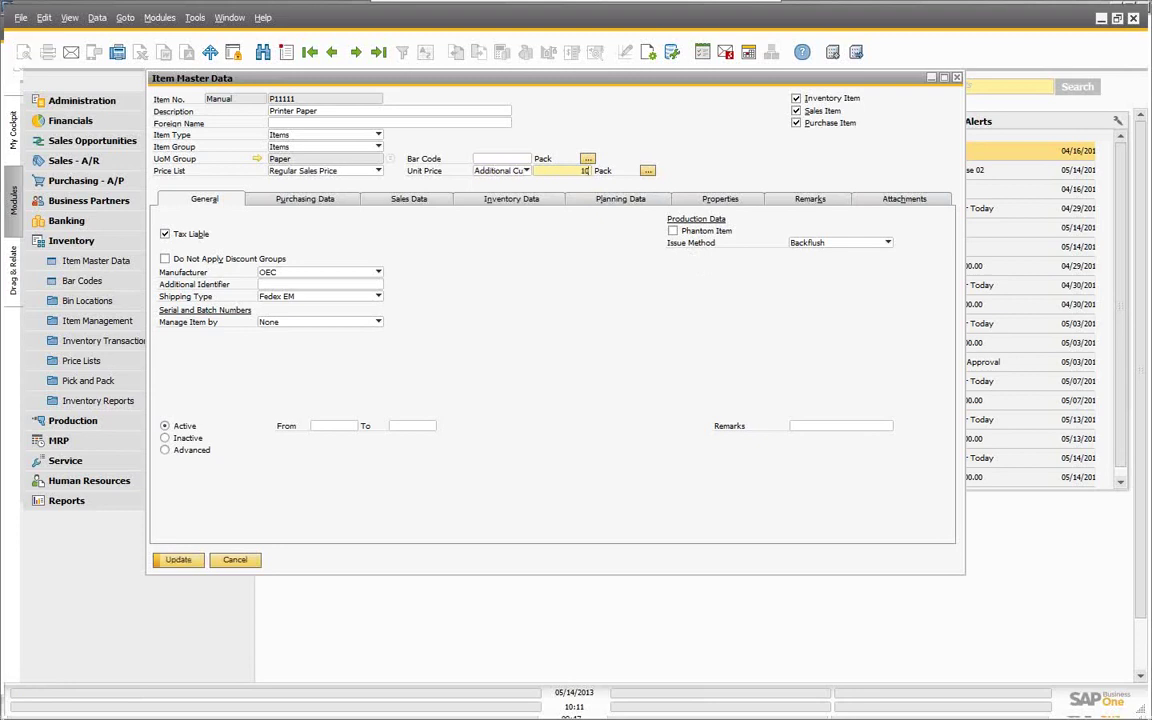
{"action": "type", "text": "CAN"}
{"action": "key", "text": "Tab"}
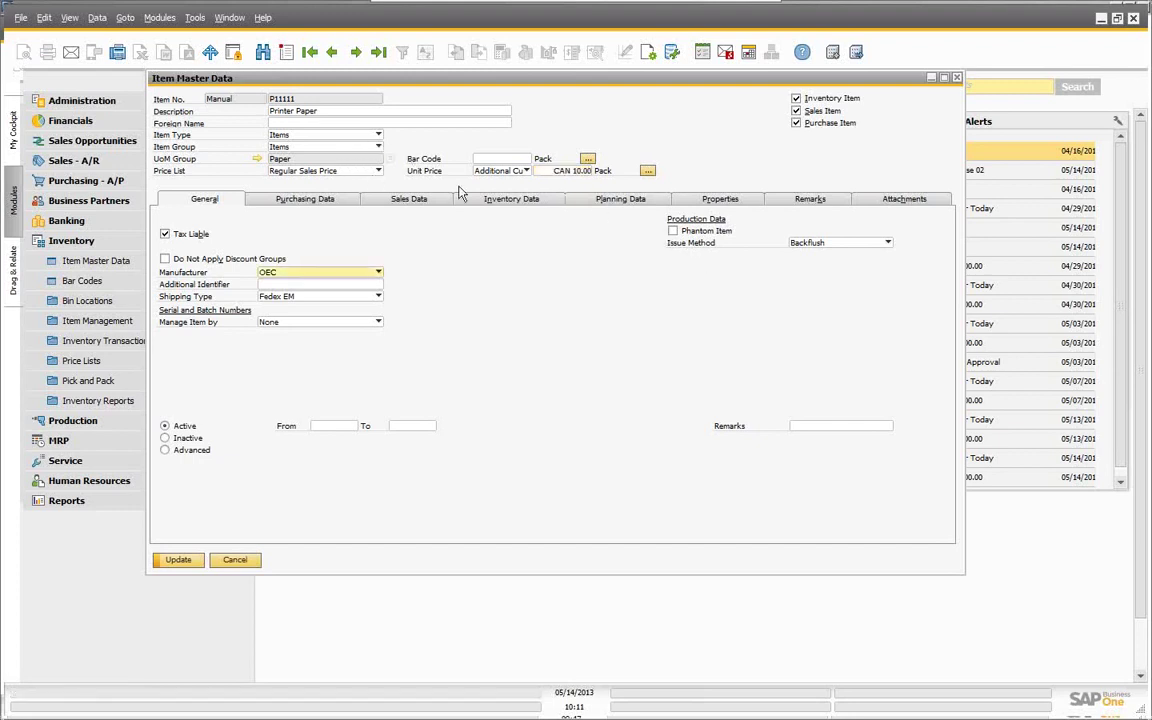
Compare Printer Paper's Regular Sales Price unit prices in the primary currency, Additional Currency 1 and Additional Currency 2
{"action": "left_click", "coordinate": [500, 170]}
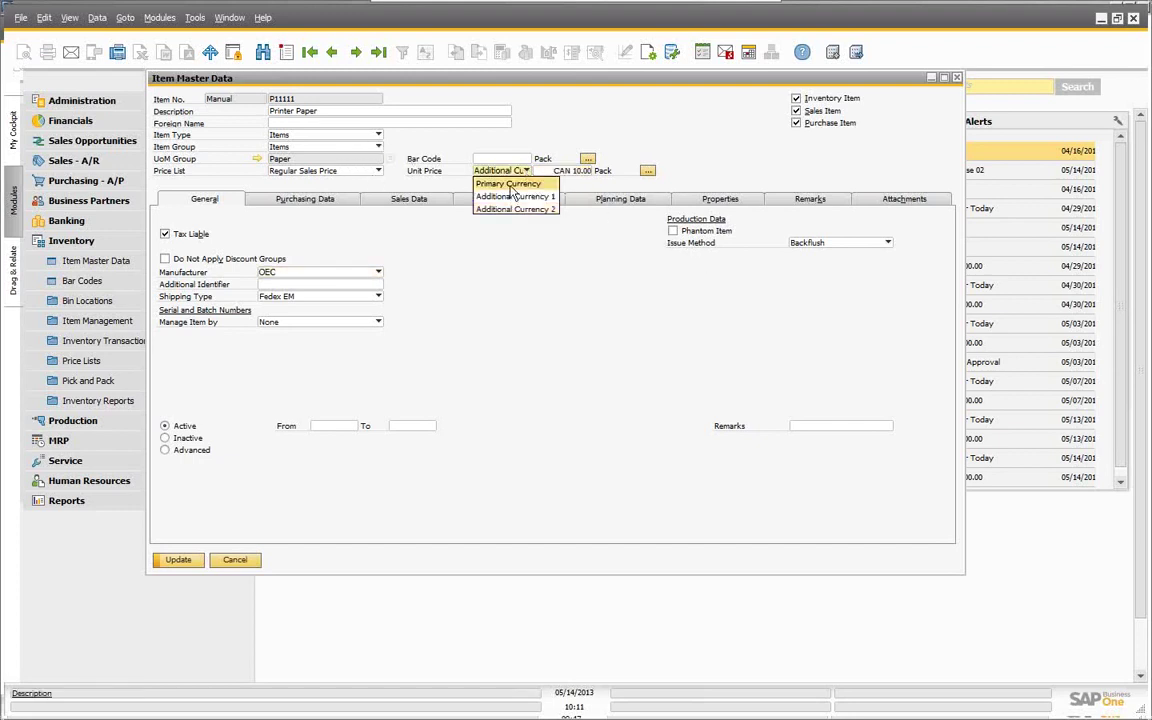
{"action": "left_click", "coordinate": [505, 183]}
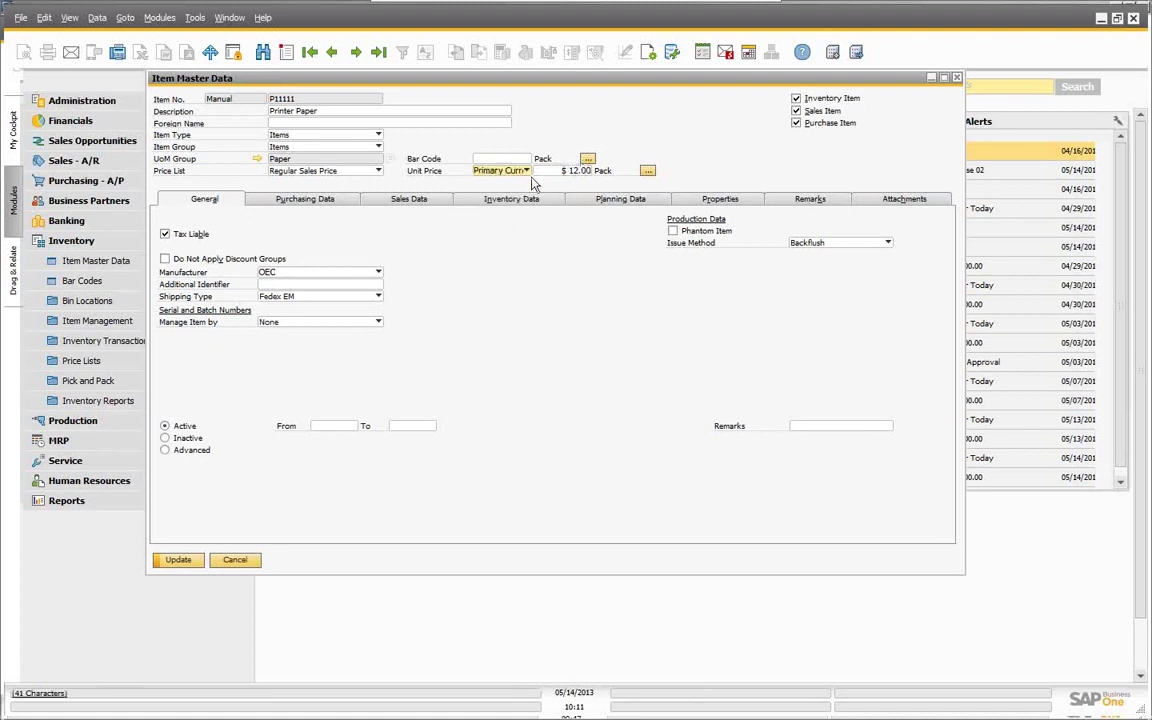
{"action": "left_click", "coordinate": [525, 171]}
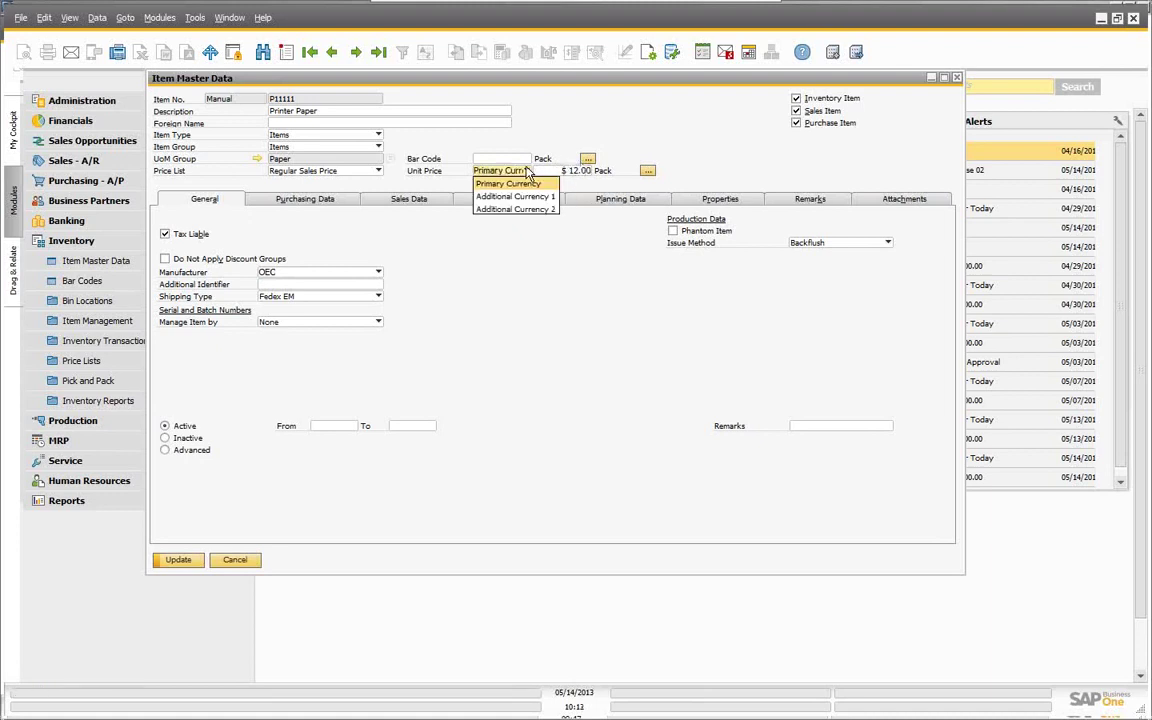
{"action": "left_click", "coordinate": [497, 197]}
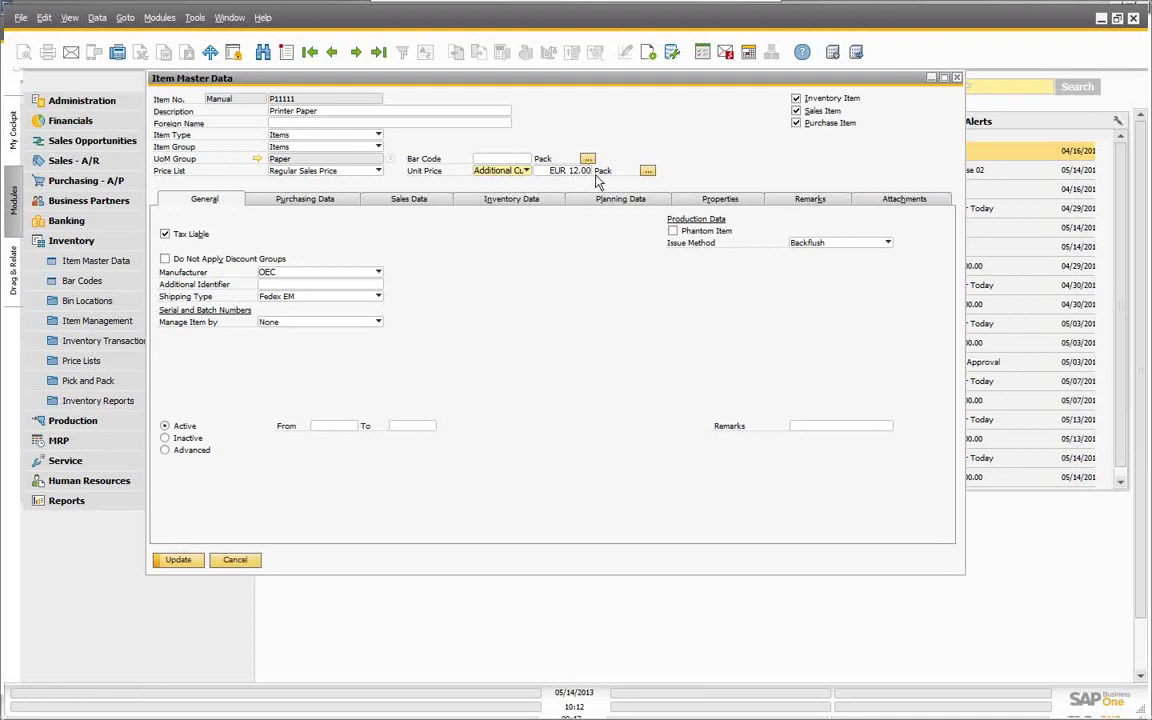
{"action": "left_click", "coordinate": [482, 170]}
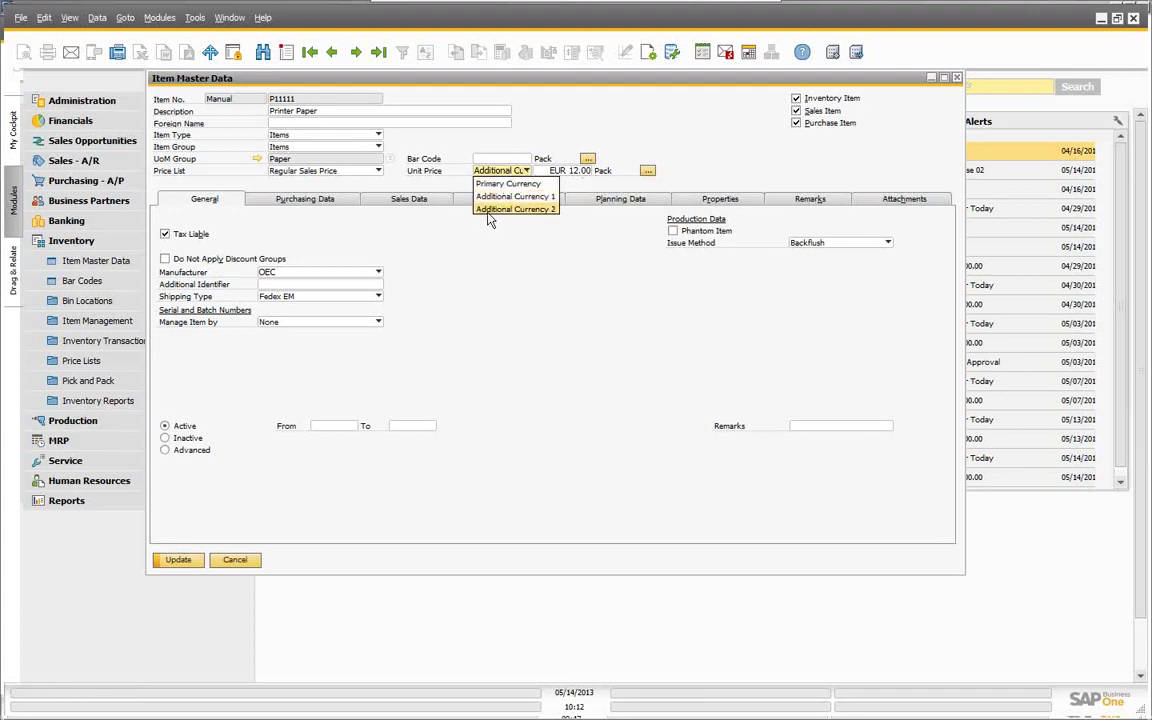
{"action": "left_click", "coordinate": [445, 207]}
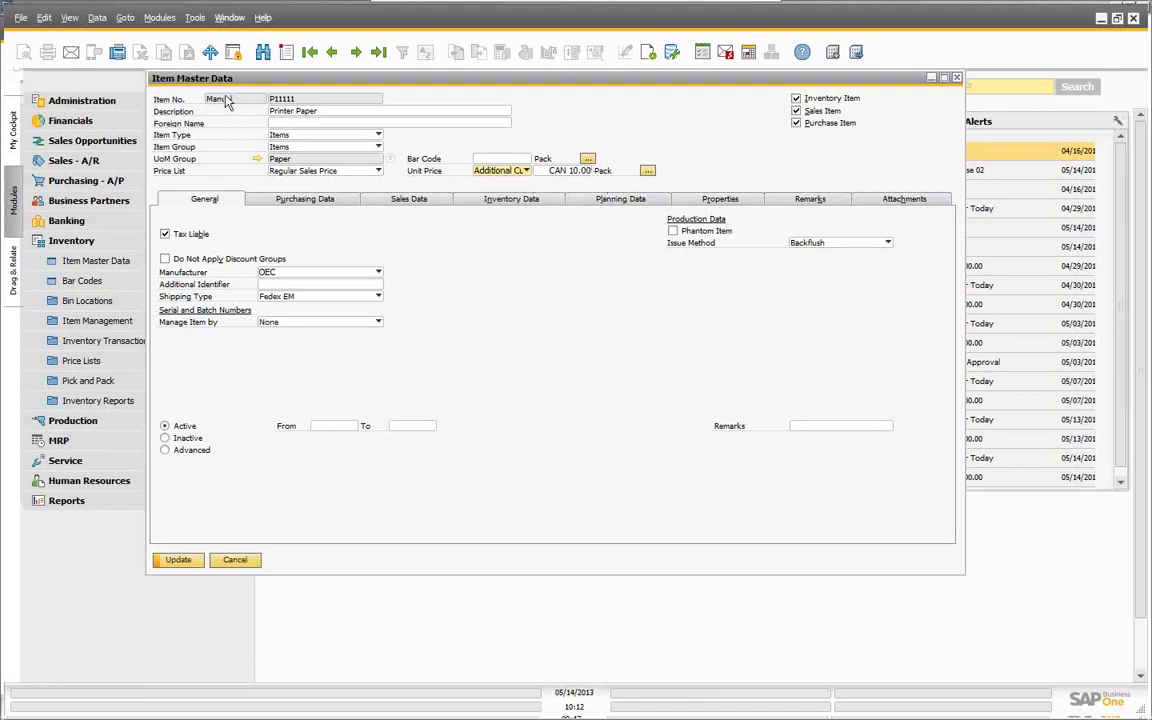
Open Printer Paper's unit of measure prices for Regular Sales Price, widen the window to show all columns, and add the 6 Pack unit
{"action": "left_click", "coordinate": [647, 172]}
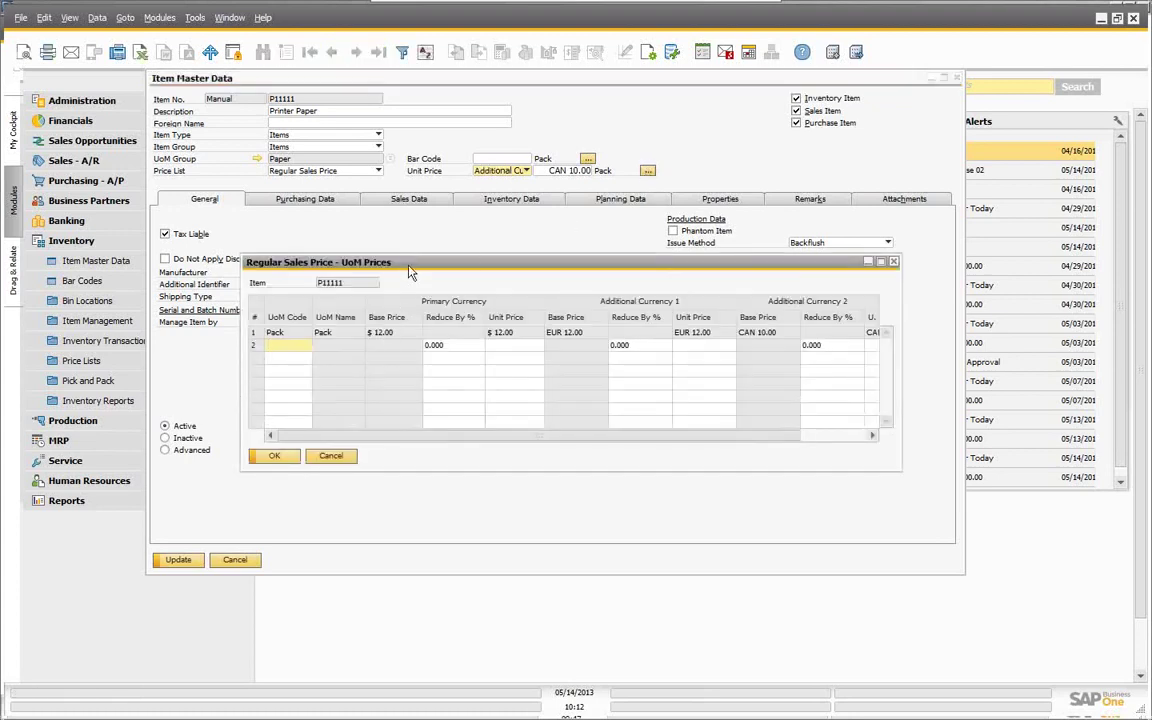
{"action": "left_click_drag", "start_coordinate": [365, 262], "coordinate": [427, 275]}
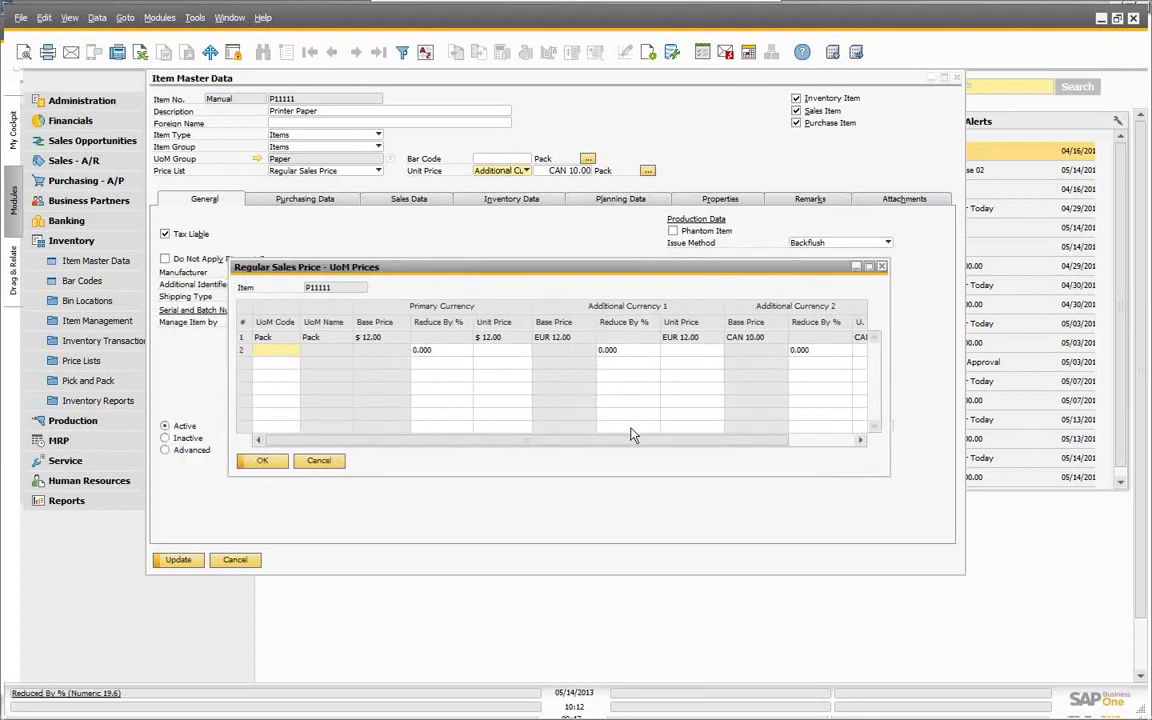
{"action": "left_click_drag", "start_coordinate": [498, 265], "coordinate": [422, 258]}
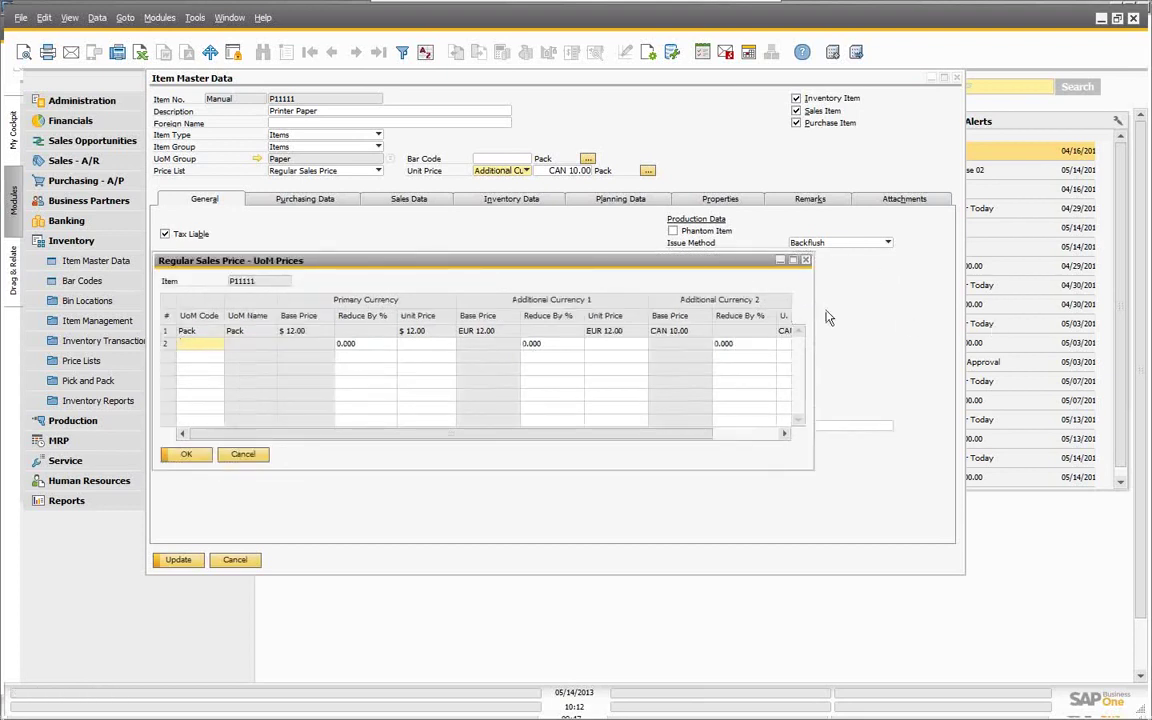
{"action": "left_click_drag", "start_coordinate": [814, 309], "coordinate": [1025, 300]}
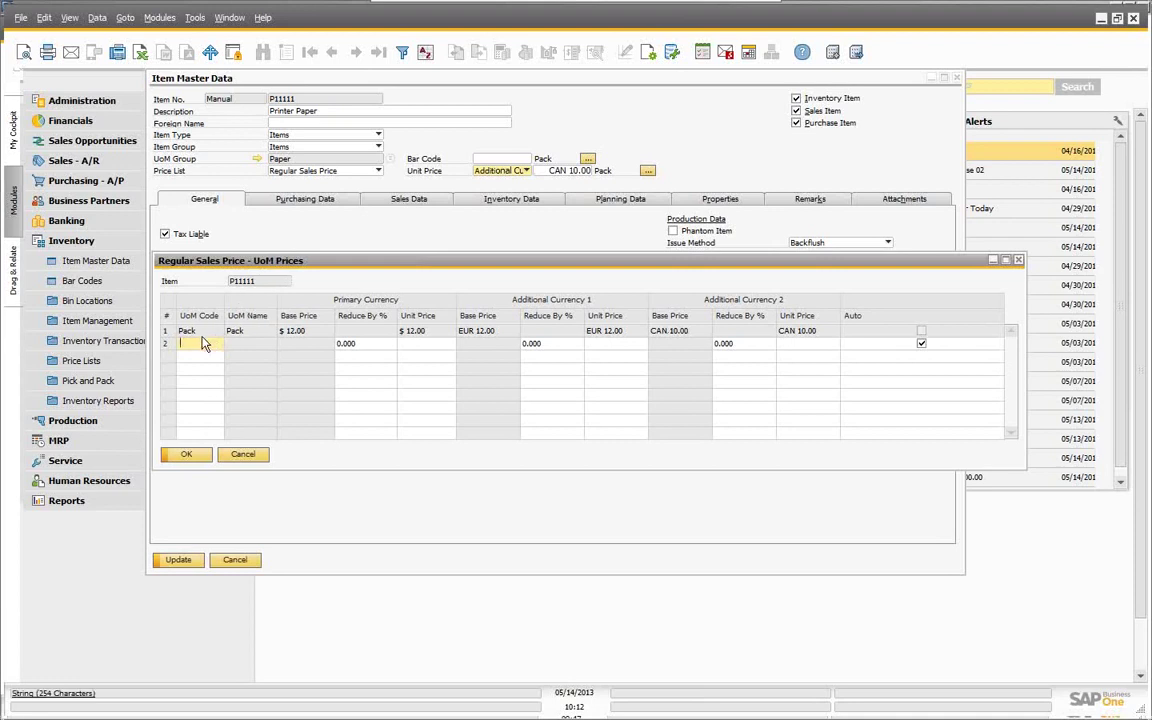
{"action": "key", "text": "Tab"}
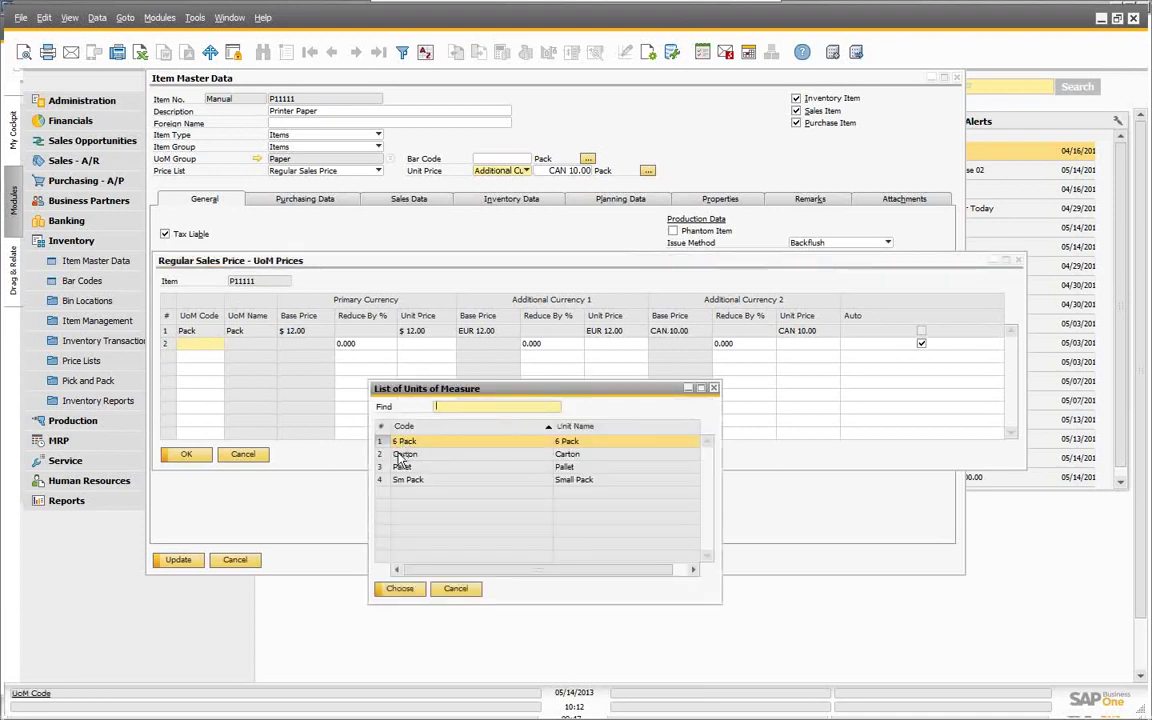
{"action": "left_click", "coordinate": [399, 589]}
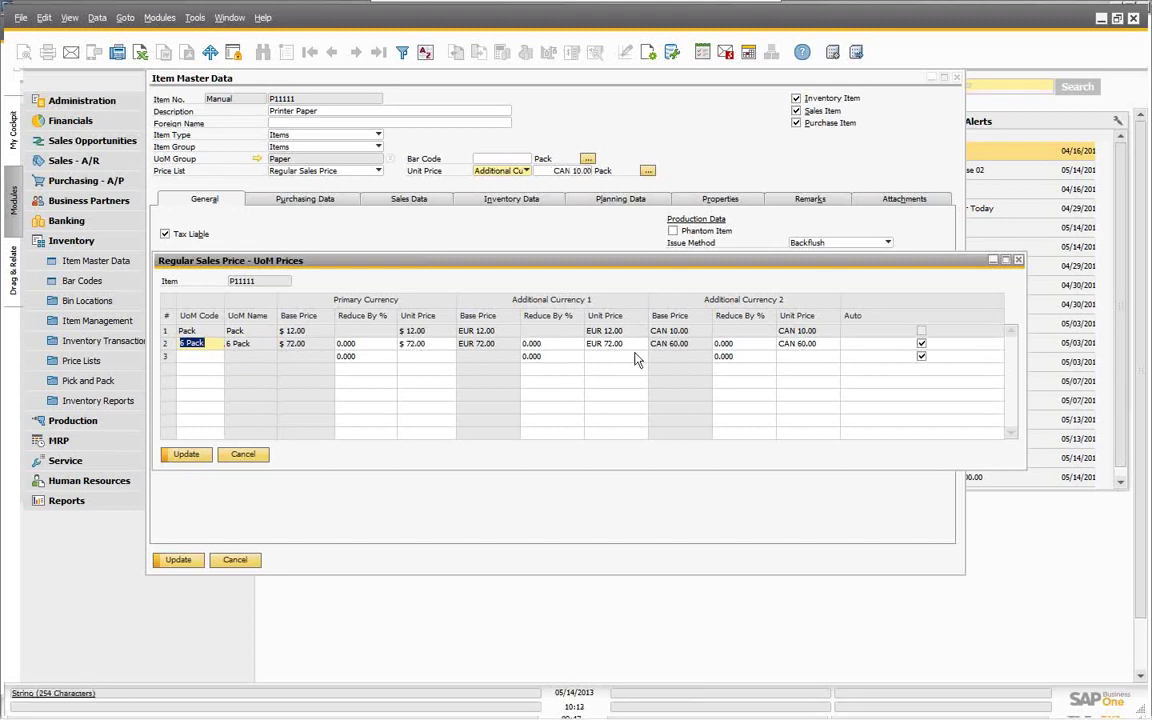
Set the 6 Pack unit price to $65 in the primary currency and 65 EUR in Additional Currency 1, and update the unit of measure prices
{"action": "left_click", "coordinate": [427, 345]}
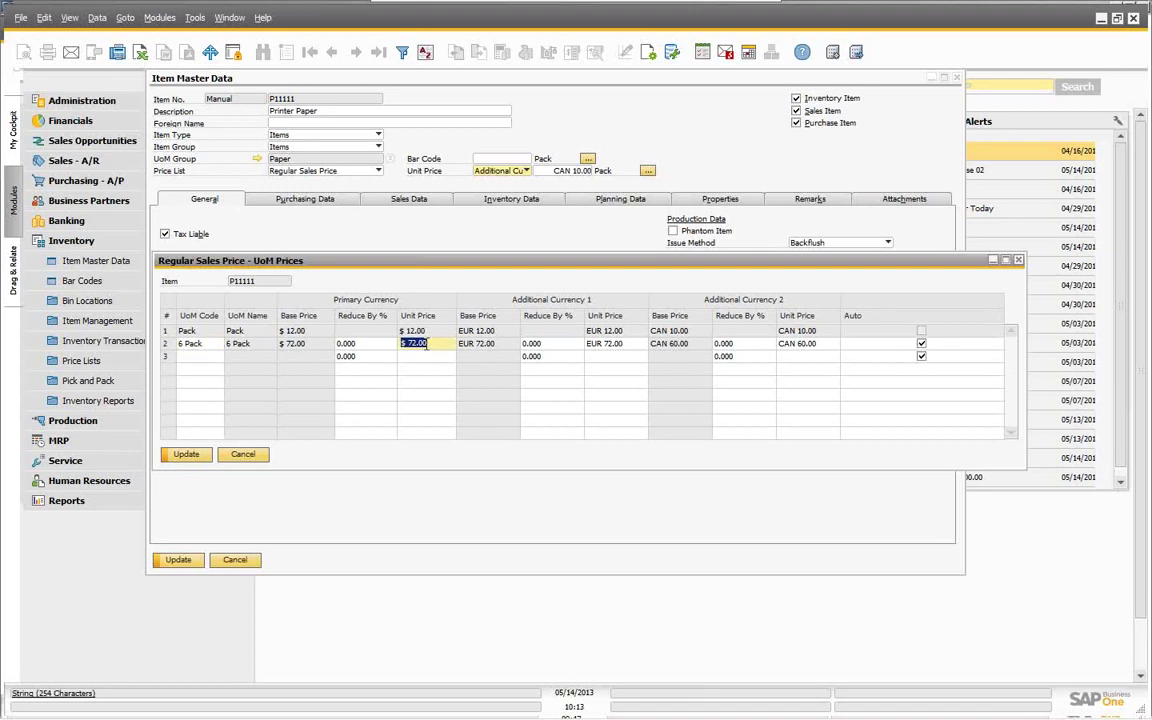
{"action": "type", "text": "65"}
{"action": "key", "text": "Tab"}
{"action": "key", "text": "Tab"}
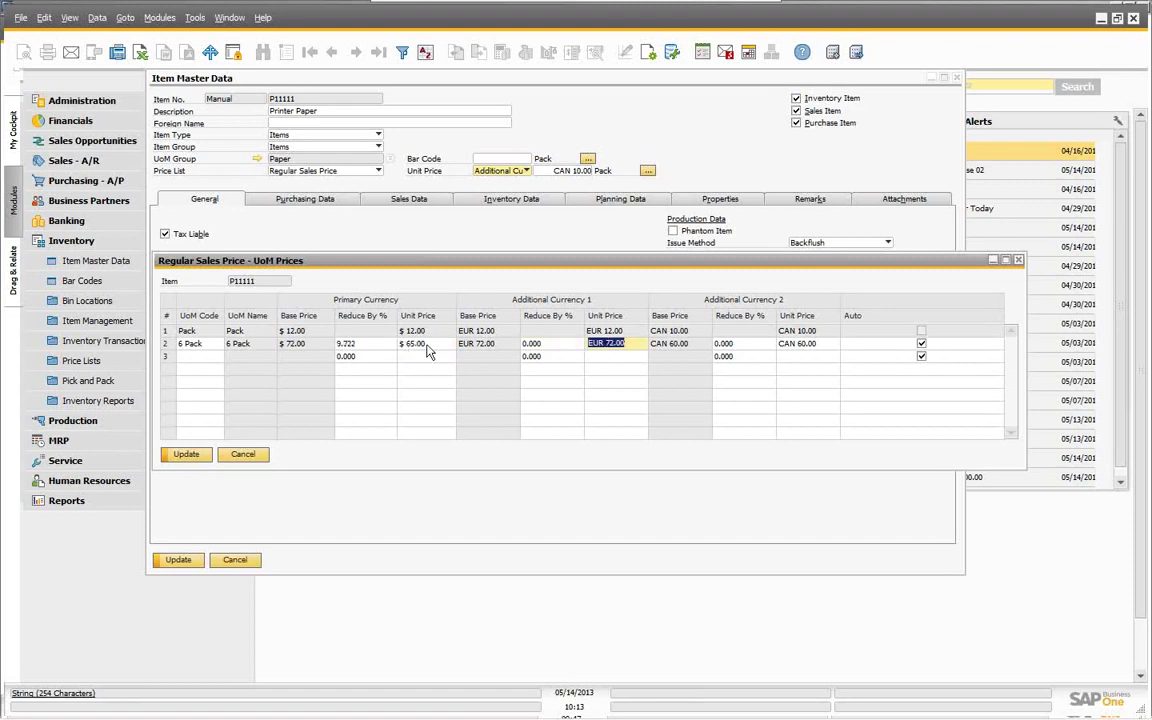
{"action": "type", "text": "65EU"}
{"action": "type", "text": "R"}
{"action": "key", "text": "Tab"}
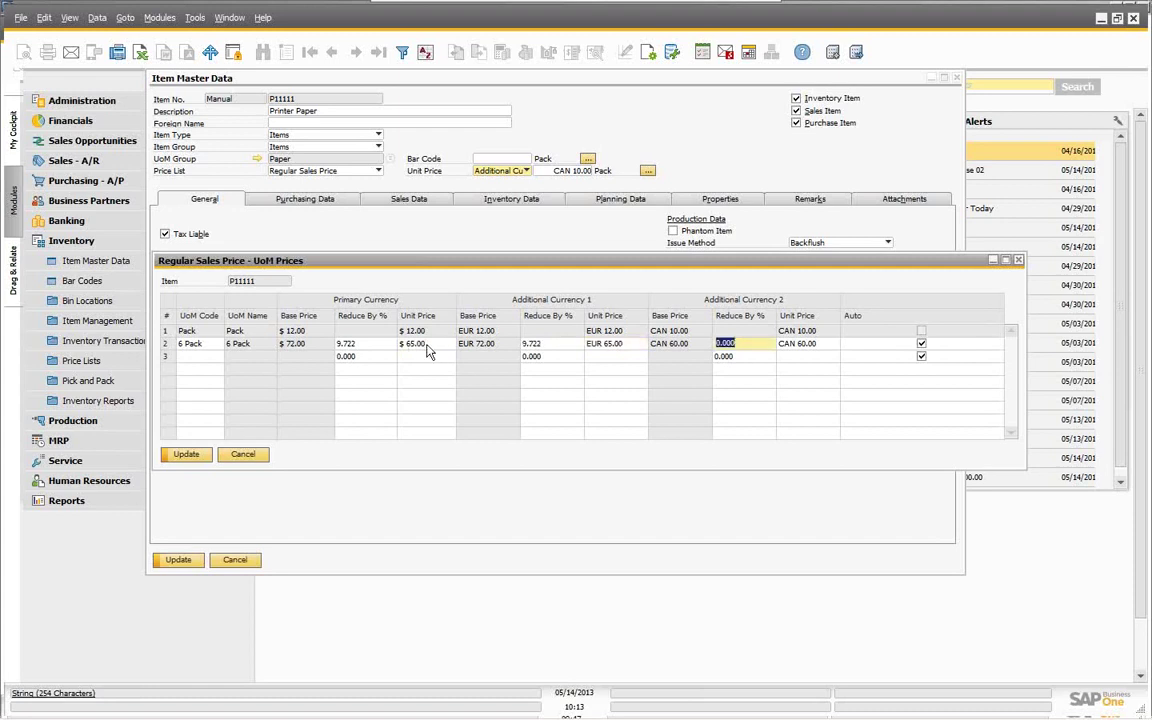
{"action": "key", "text": "Tab"}
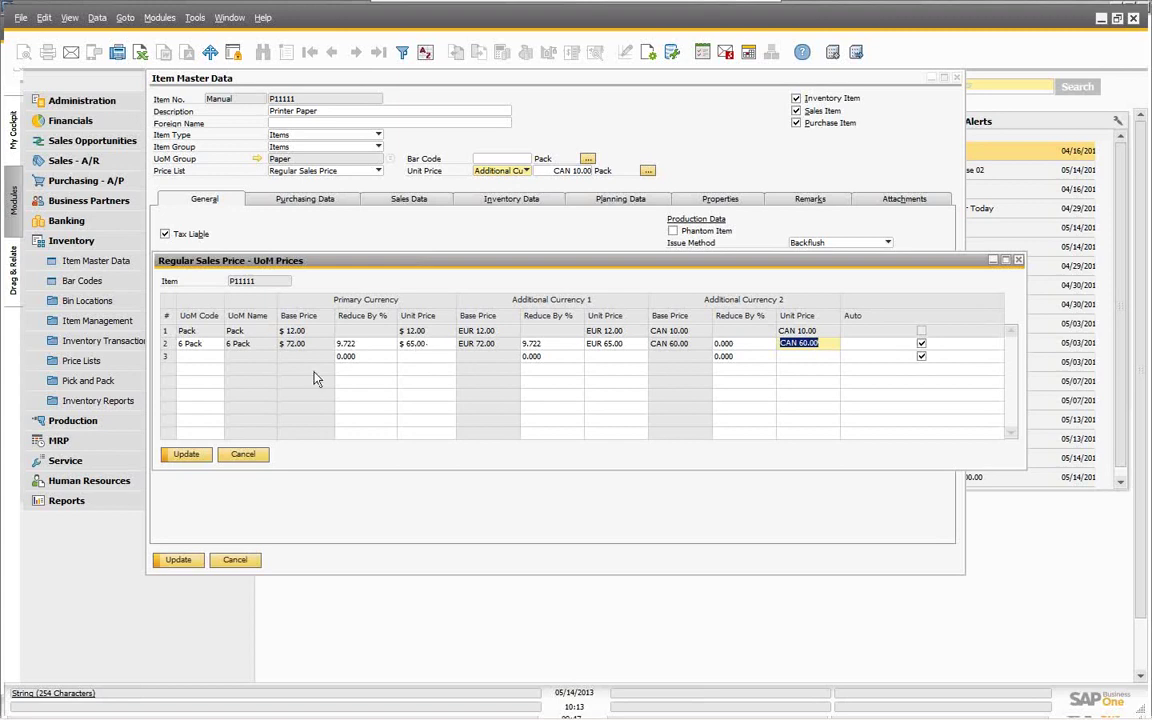
{"action": "left_click", "coordinate": [186, 455]}
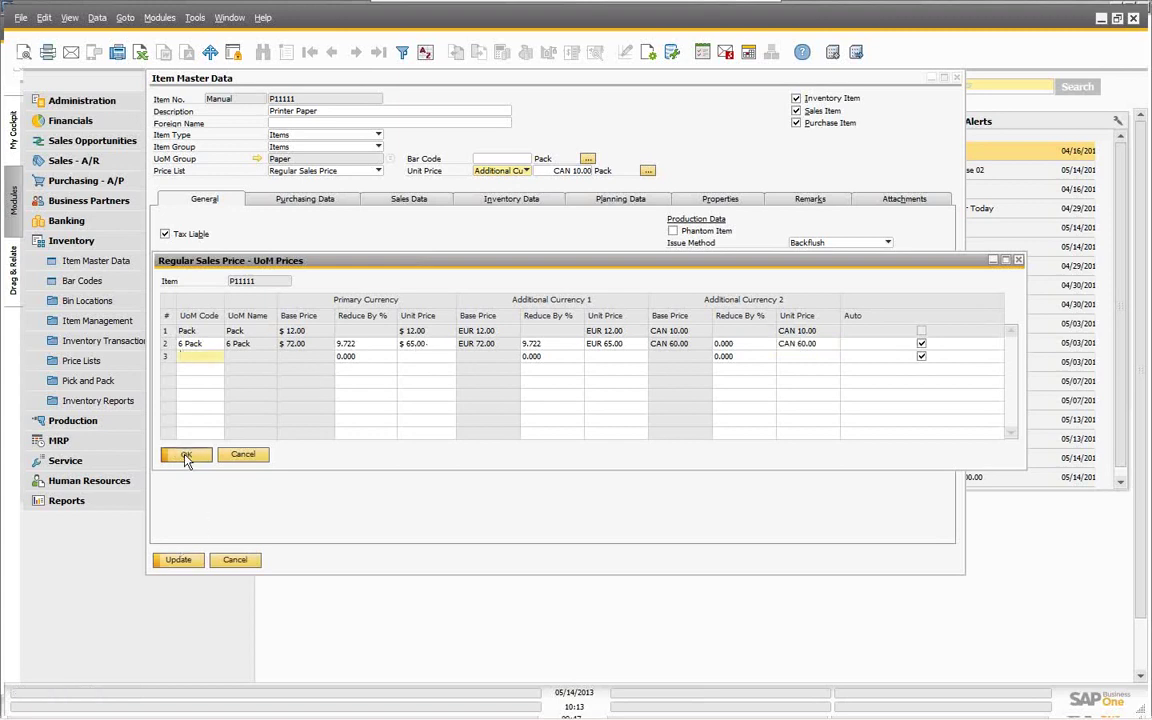
{"action": "left_click", "coordinate": [186, 455]}
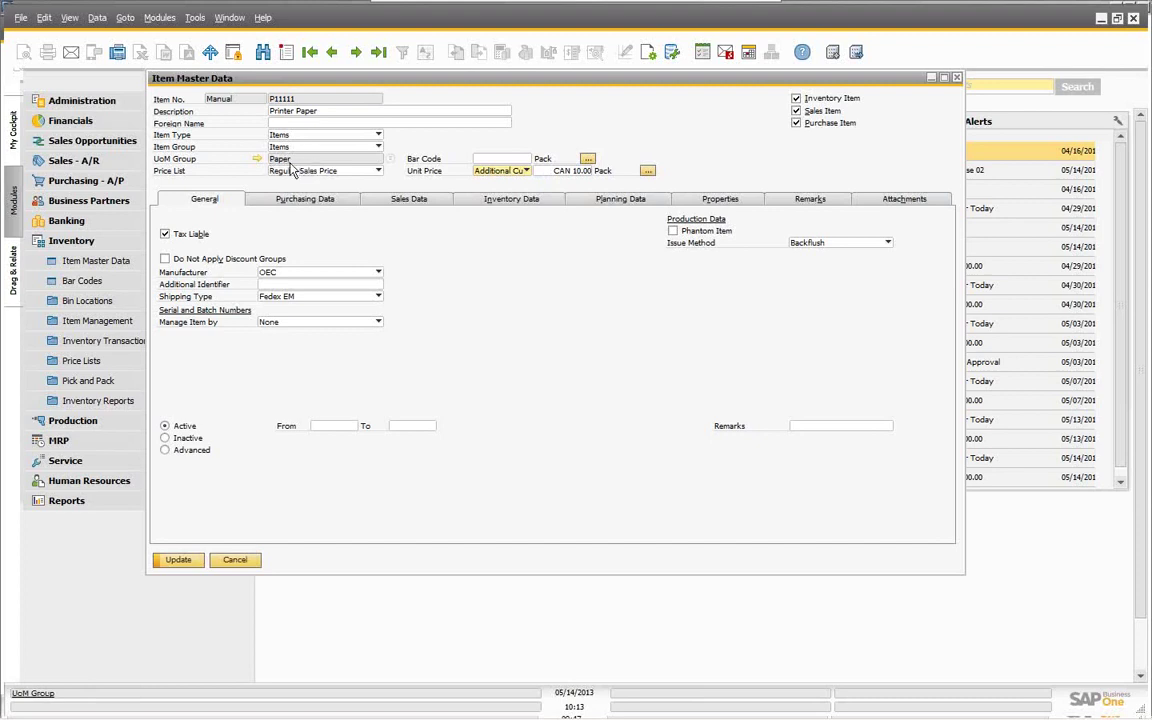
Review the Regular Sales Price unit of measure prices again, and close the item master record without updating it
{"action": "left_click", "coordinate": [648, 171]}
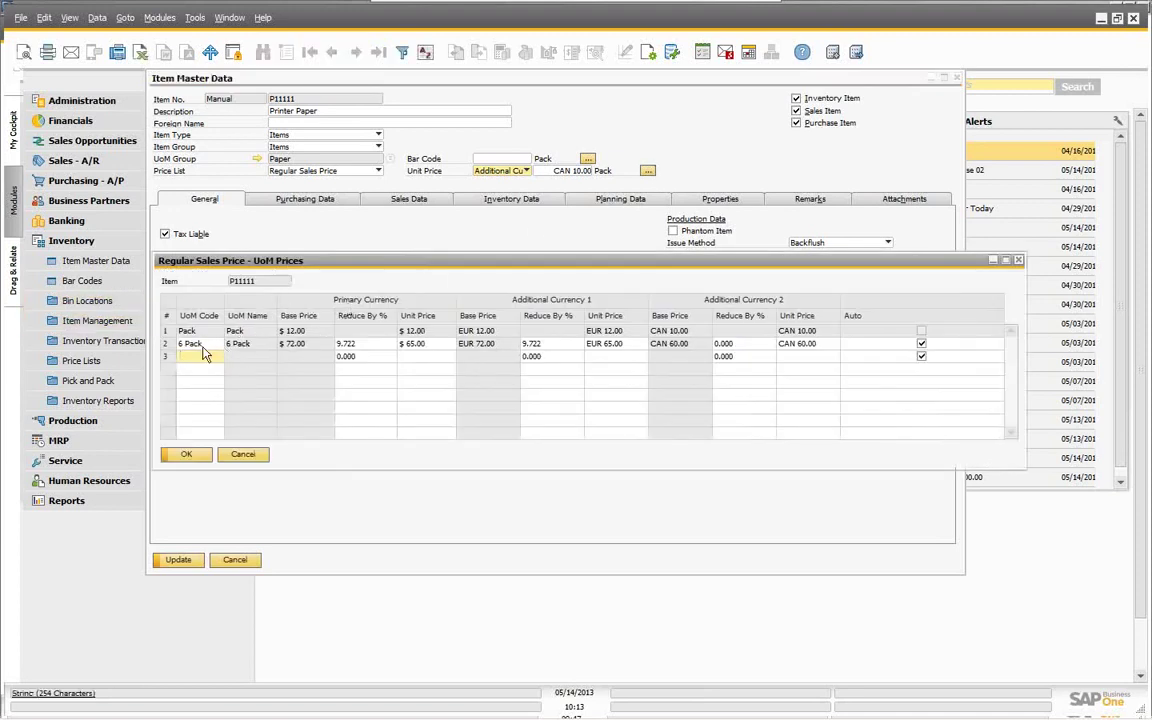
{"action": "left_click", "coordinate": [244, 456]}
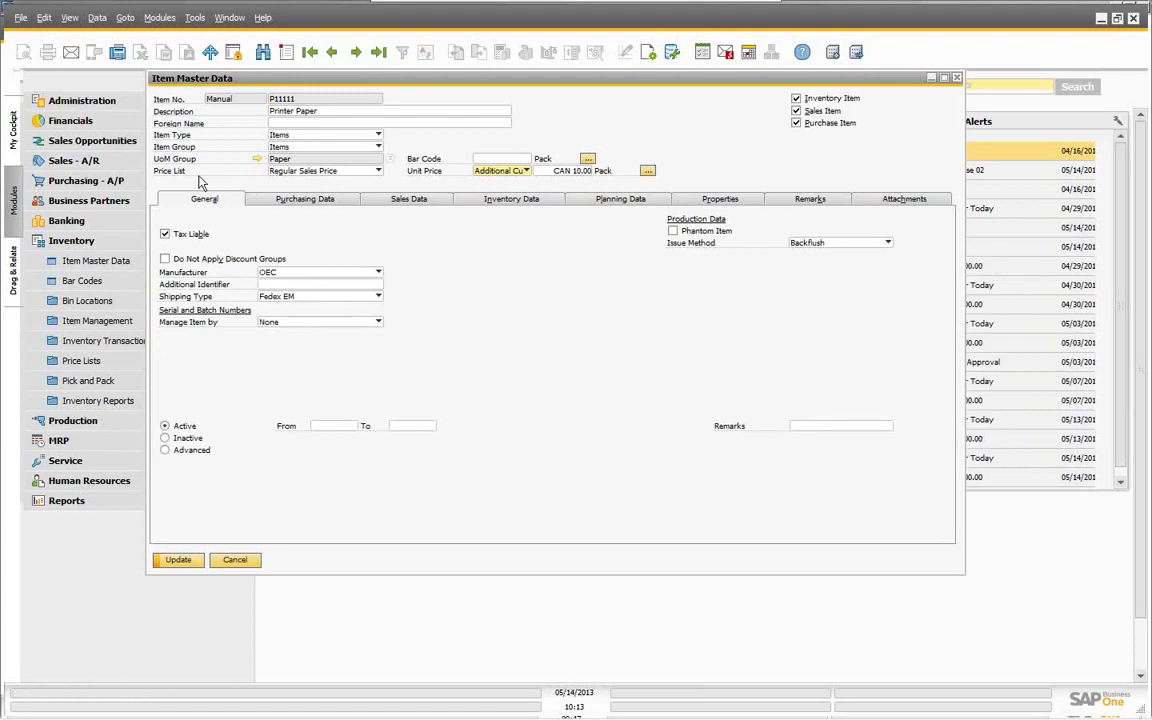
{"action": "left_click", "coordinate": [236, 561]}
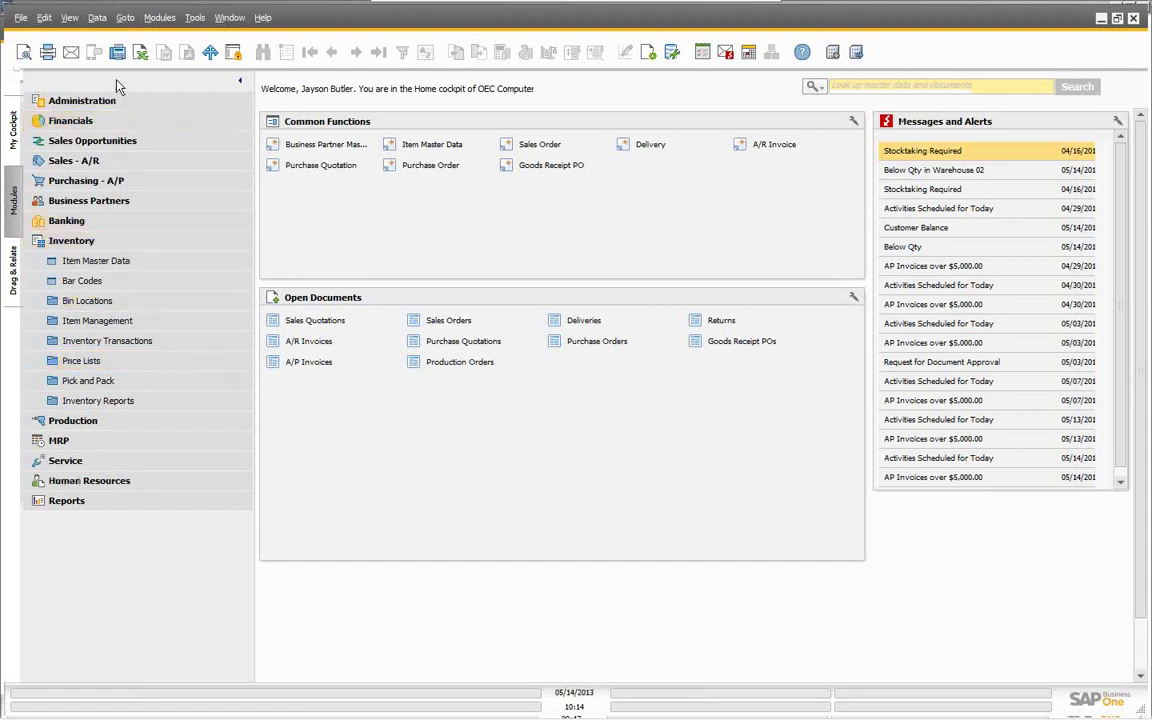
Open the Price Lists window from the Inventory module's price list functions
{"action": "left_click", "coordinate": [65, 243]}
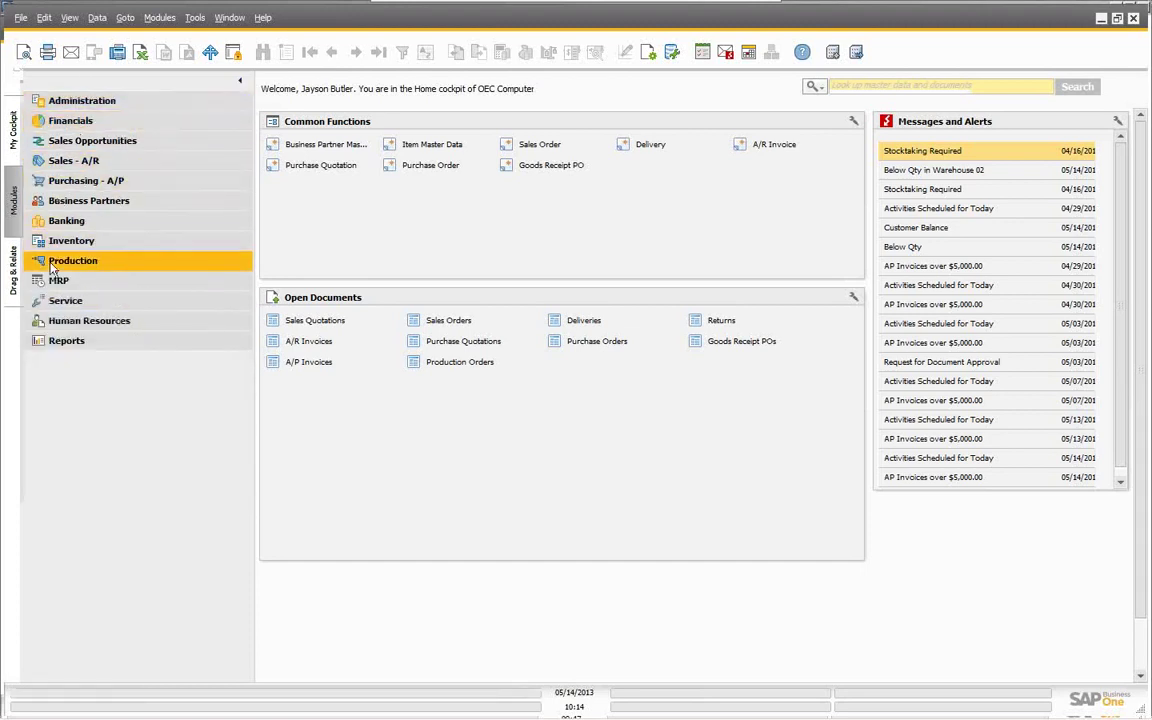
{"action": "left_click", "coordinate": [64, 243]}
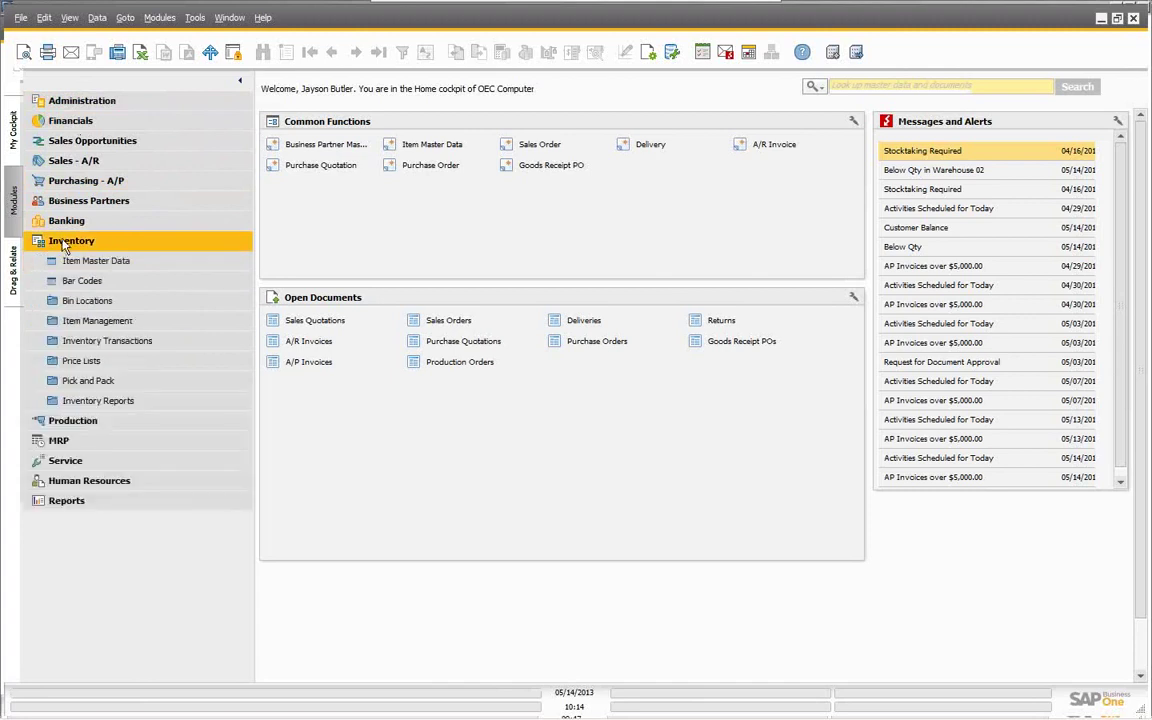
{"action": "left_click", "coordinate": [75, 362]}
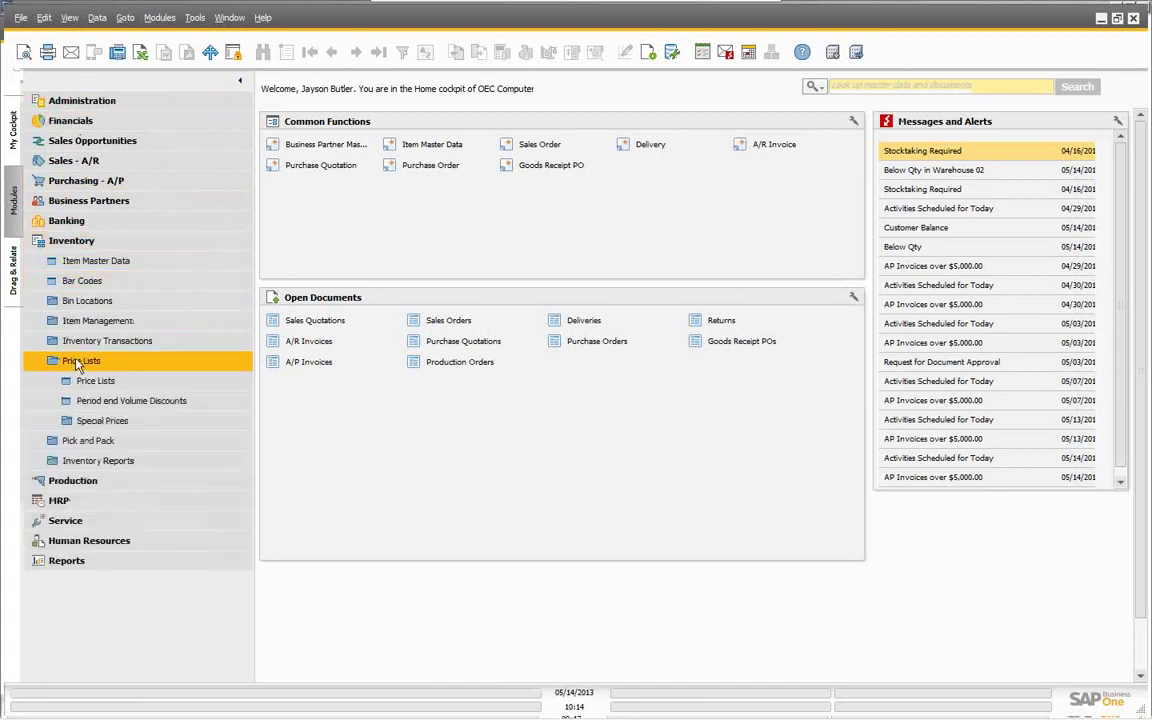
{"action": "left_click", "coordinate": [92, 381]}
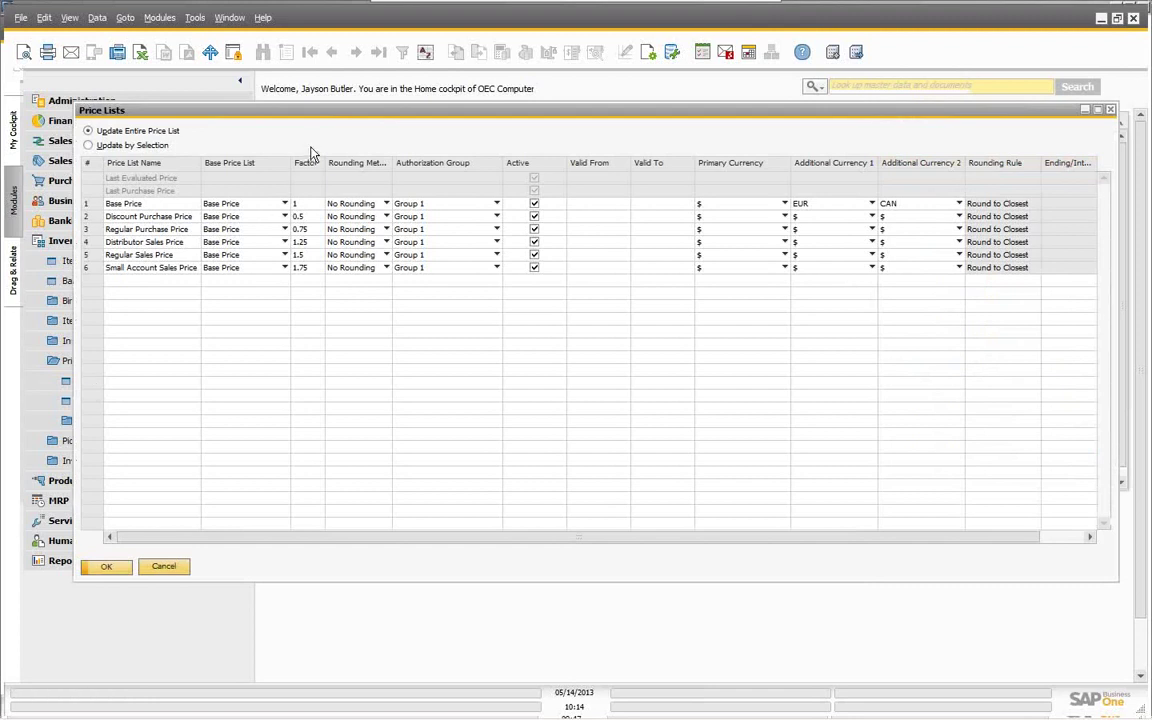
{"action": "left_click_drag", "start_coordinate": [296, 113], "coordinate": [278, 109]}
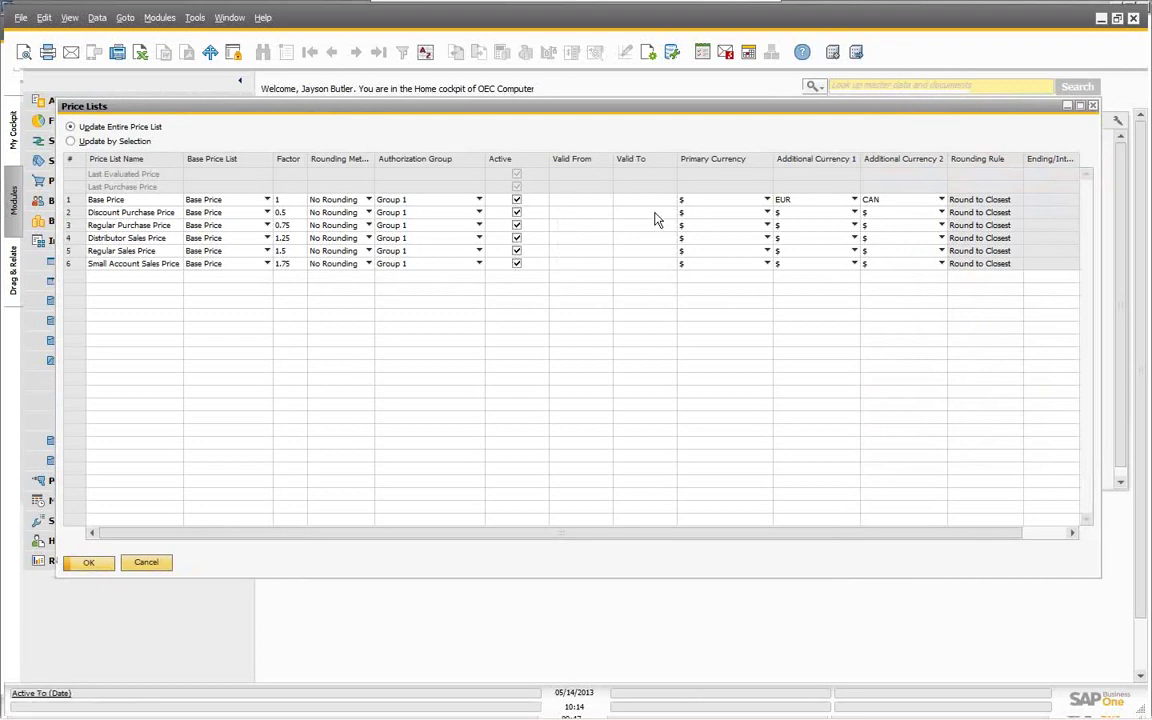
Deactivate and reactivate the Small Account Sales Price list, and check the authorization groups available for the Base Price list, keeping Group 1
{"action": "left_click", "coordinate": [560, 212]}
{"action": "left_click", "coordinate": [516, 264]}
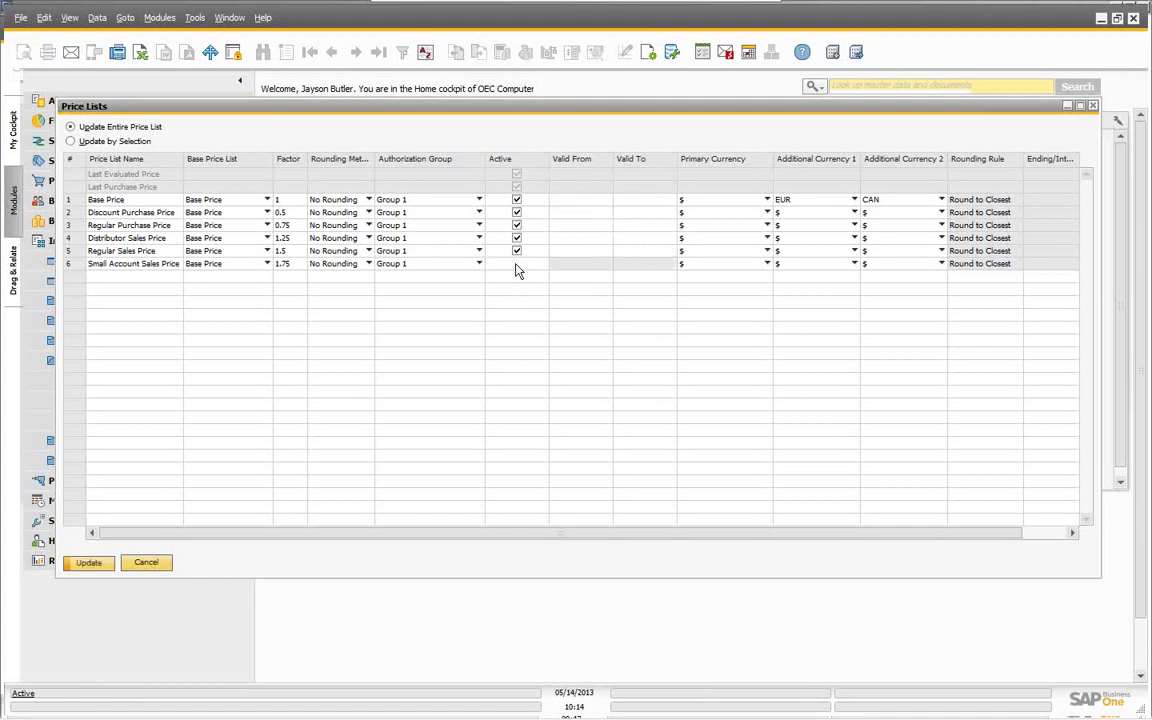
{"action": "left_click", "coordinate": [516, 266]}
{"action": "left_click", "coordinate": [477, 199]}
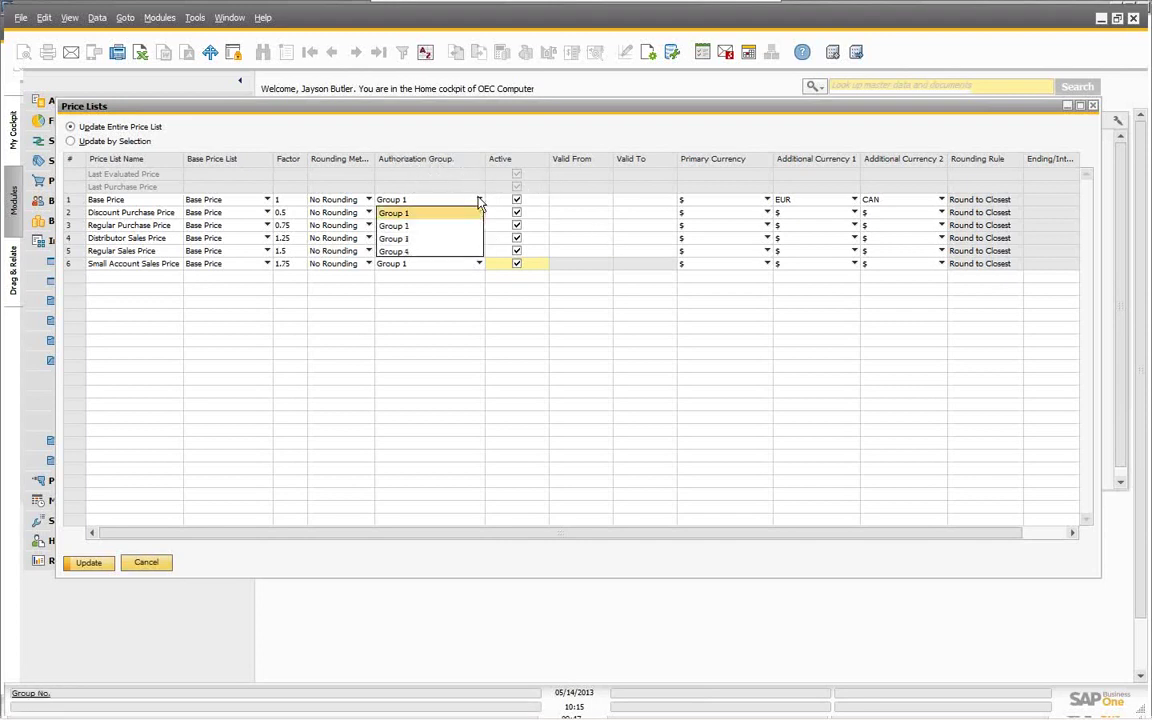
{"action": "left_click", "coordinate": [419, 211]}
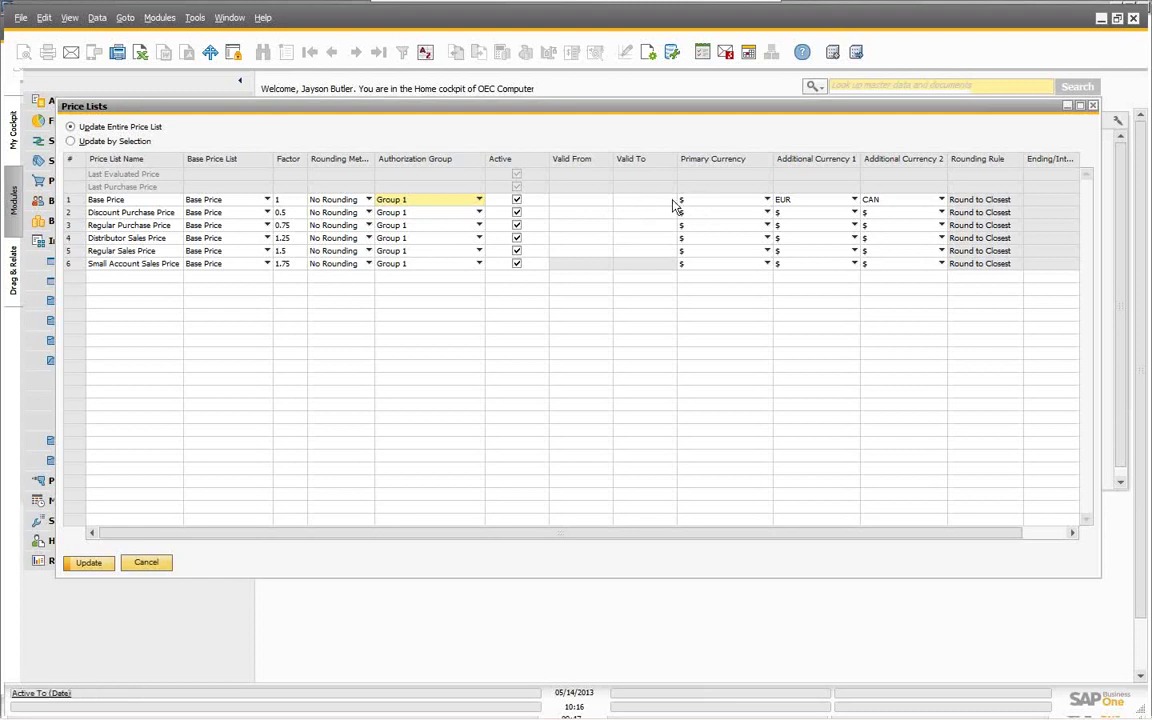
Check the currencies available as Base Price's Additional Currency 1, keeping EUR, and close the price lists without updating
{"action": "left_click", "coordinate": [856, 203]}
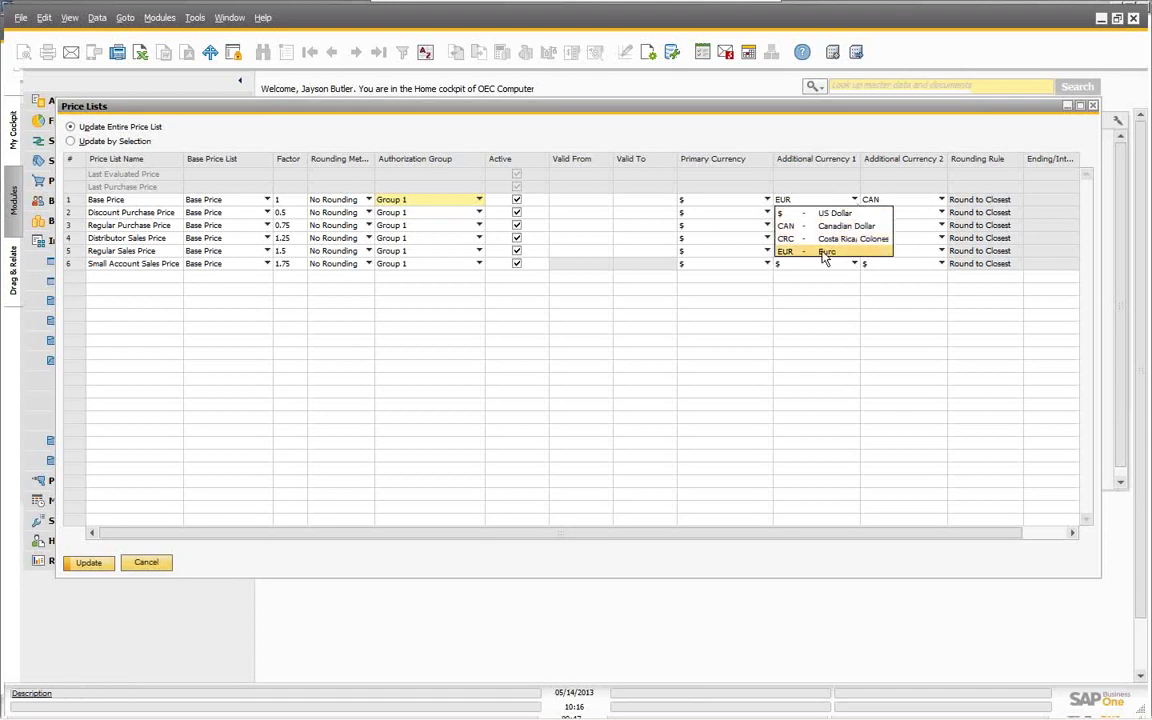
{"action": "left_click", "coordinate": [915, 202]}
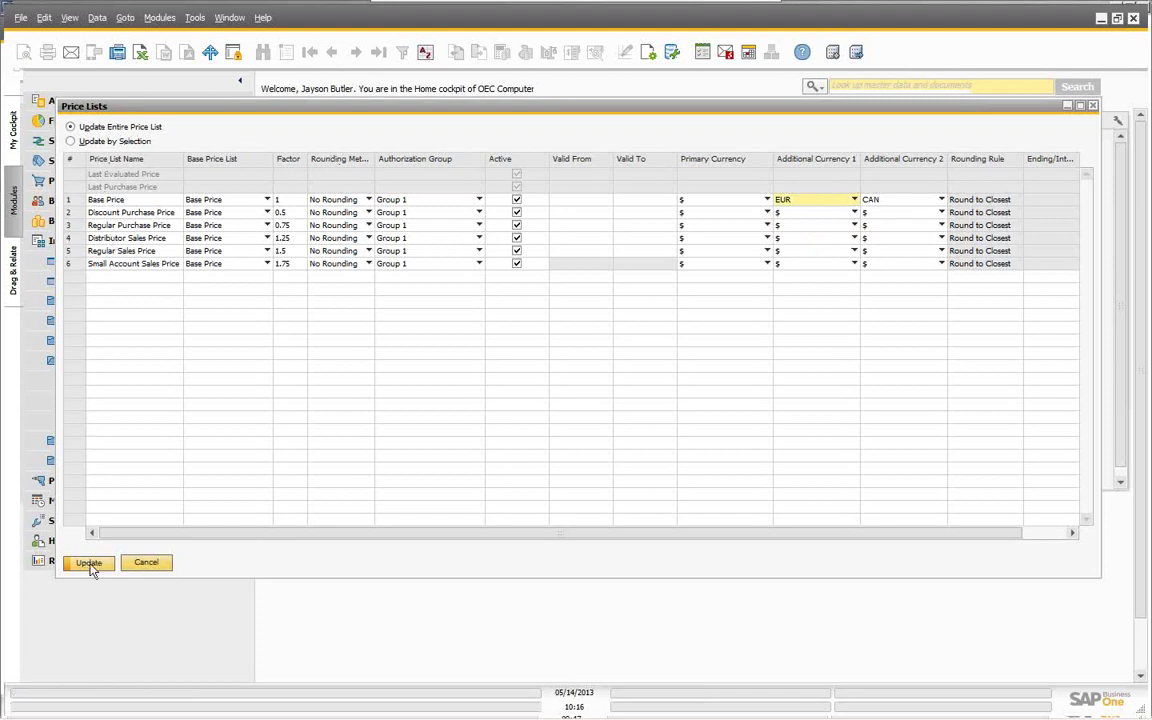
{"action": "left_click", "coordinate": [145, 563]}
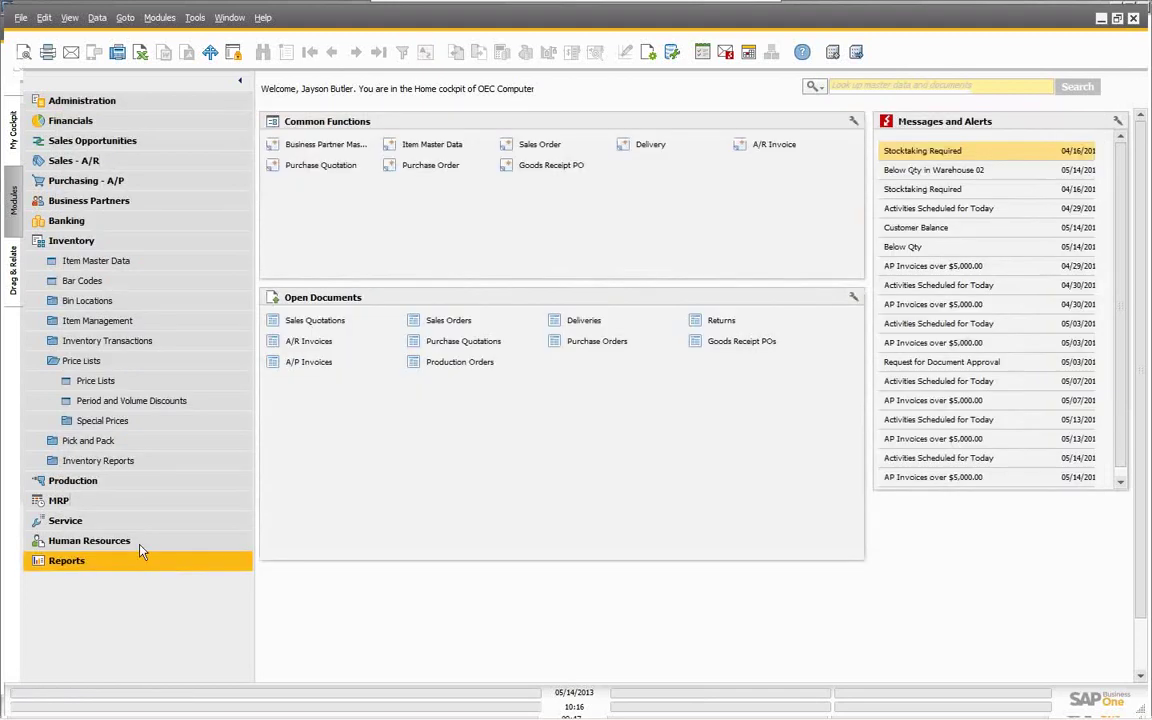
Open Period and Volume Discounts for the Base Price list and enlarge the window to show all price columns
{"action": "left_click", "coordinate": [103, 403]}
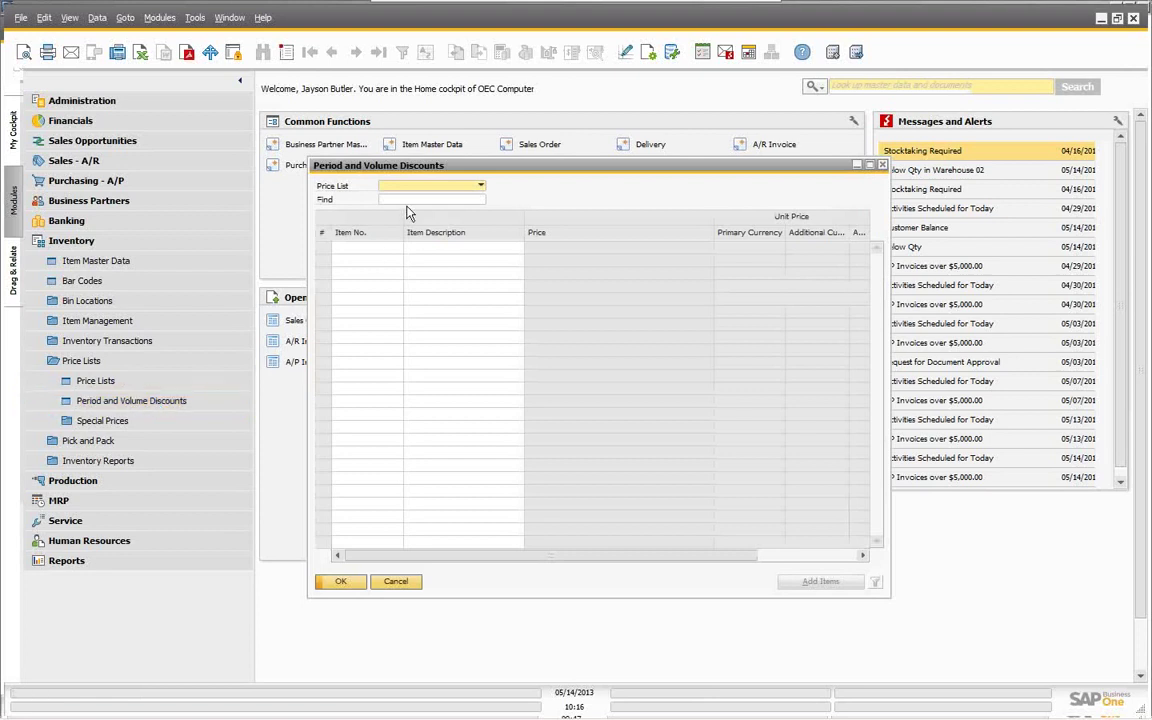
{"action": "left_click_drag", "start_coordinate": [376, 170], "coordinate": [353, 165]}
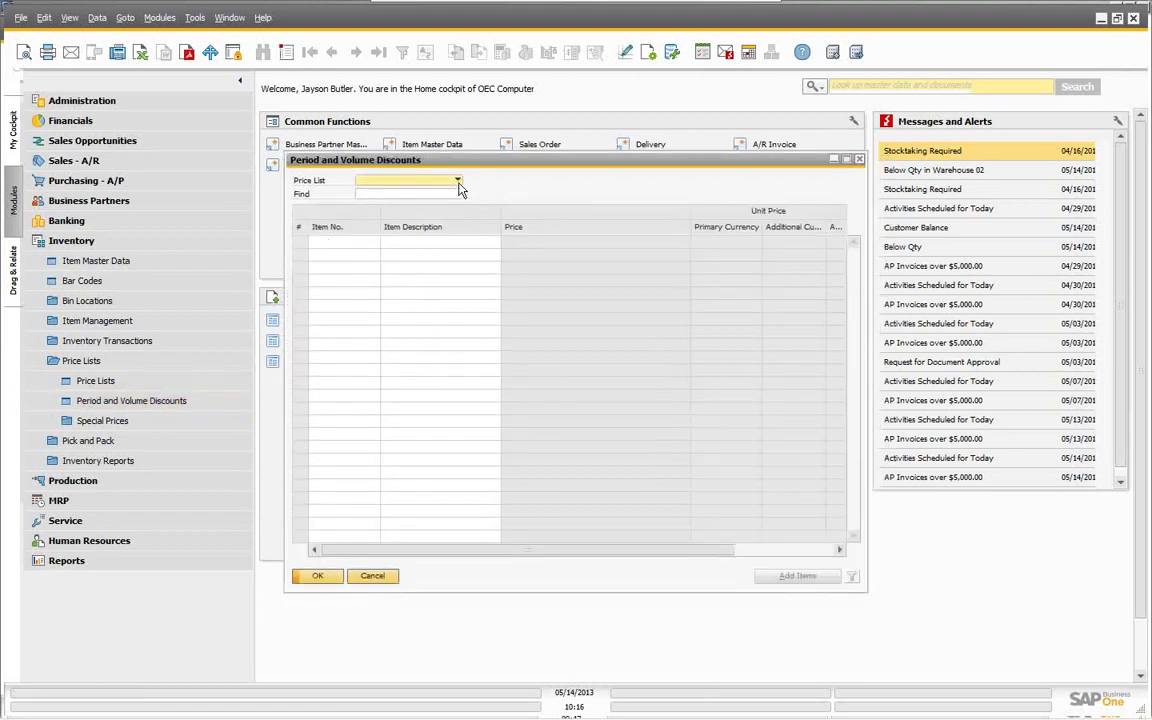
{"action": "left_click", "coordinate": [457, 181]}
{"action": "left_click", "coordinate": [378, 191]}
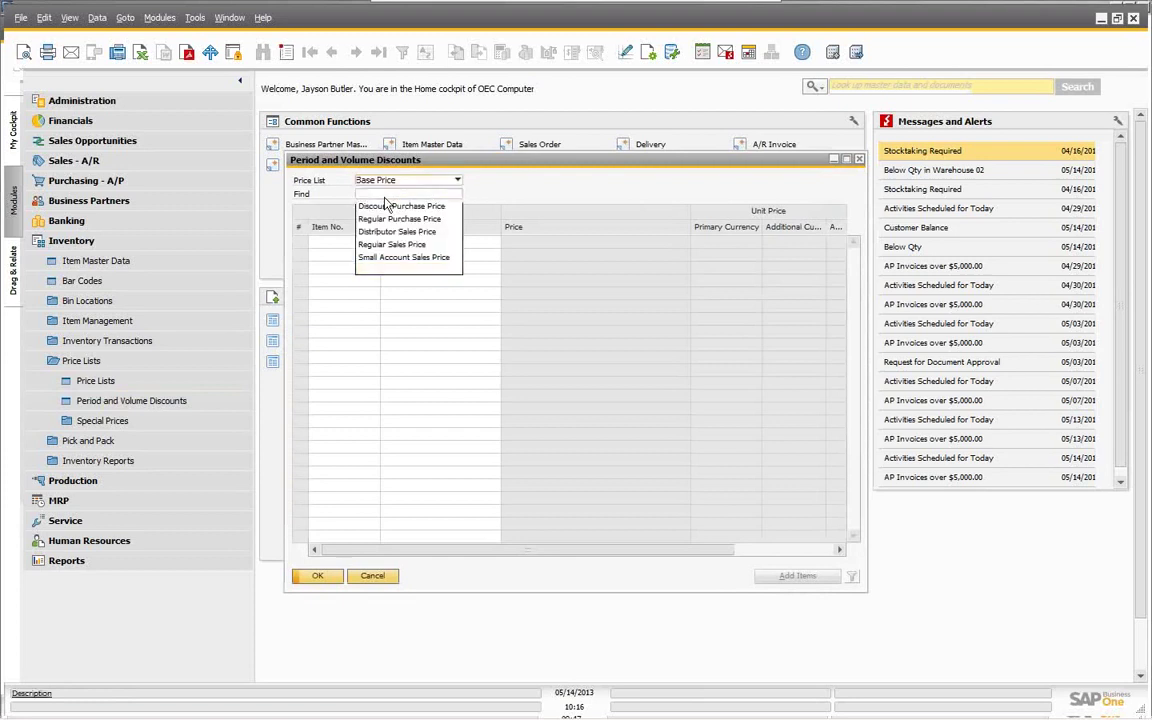
{"action": "left_click_drag", "start_coordinate": [405, 168], "coordinate": [211, 144]}
{"action": "left_click_drag", "start_coordinate": [671, 213], "coordinate": [1076, 215]}
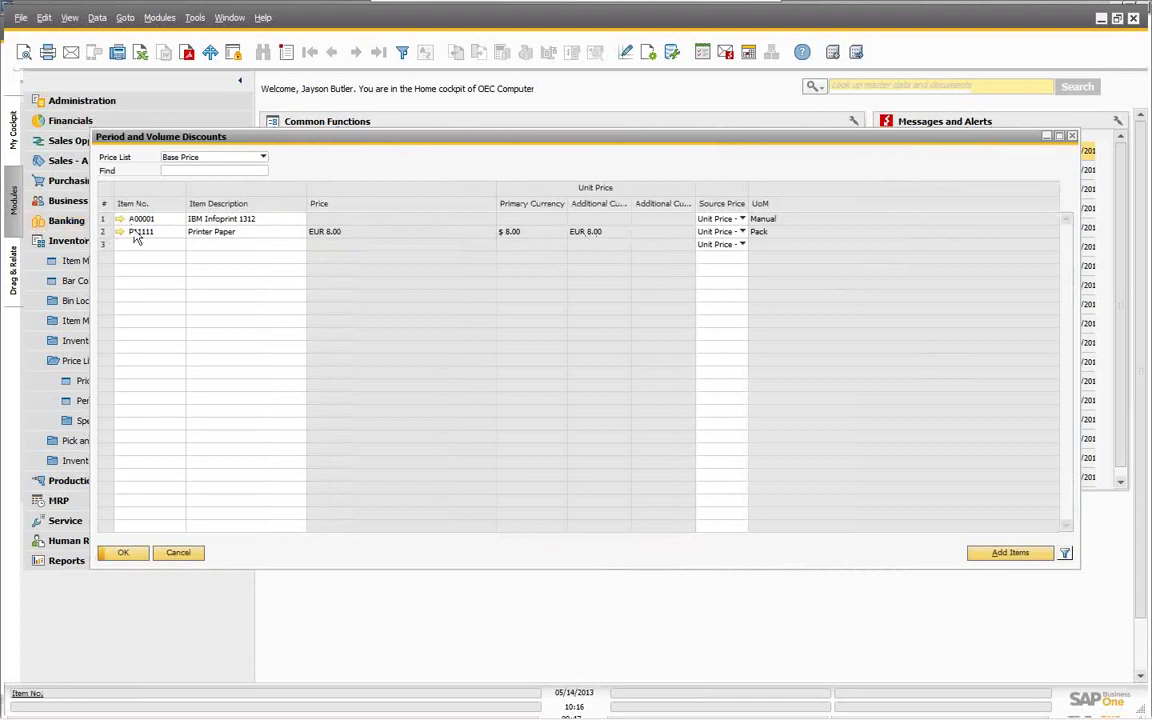
Review the period discounts of Printer Paper and IBM Infoprint 1312, closing each without changes
{"action": "left_click", "coordinate": [104, 233]}
{"action": "double_click", "coordinate": [104, 233]}
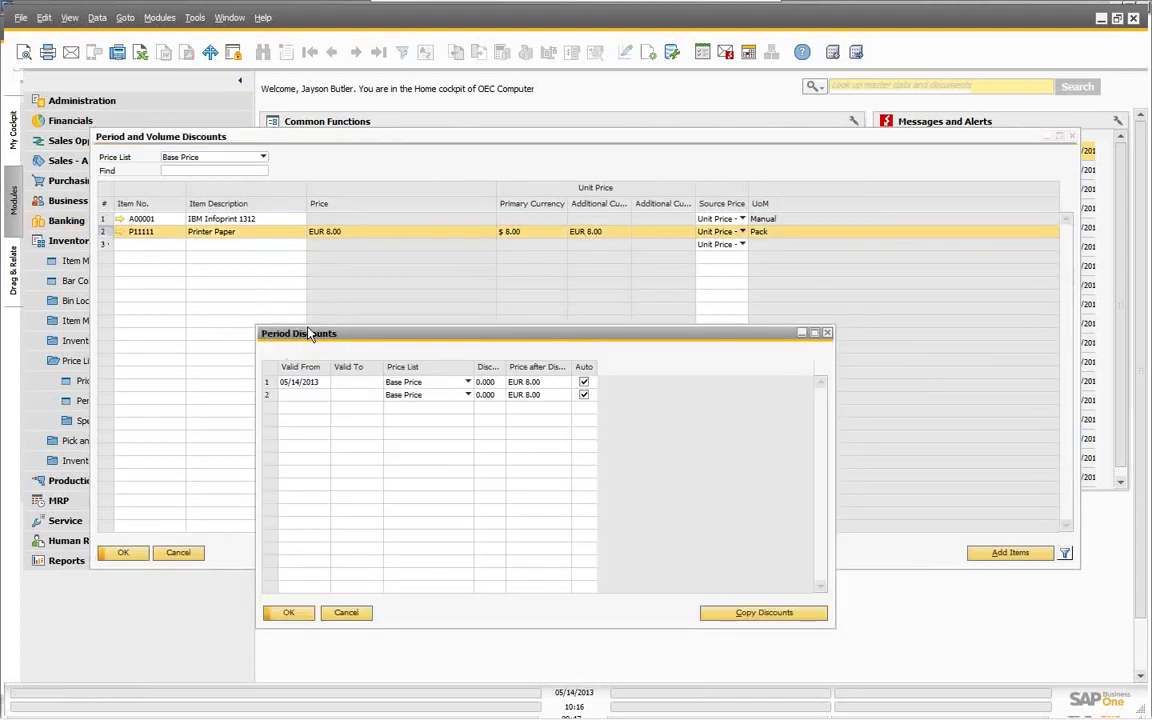
{"action": "left_click_drag", "start_coordinate": [361, 345], "coordinate": [340, 314]}
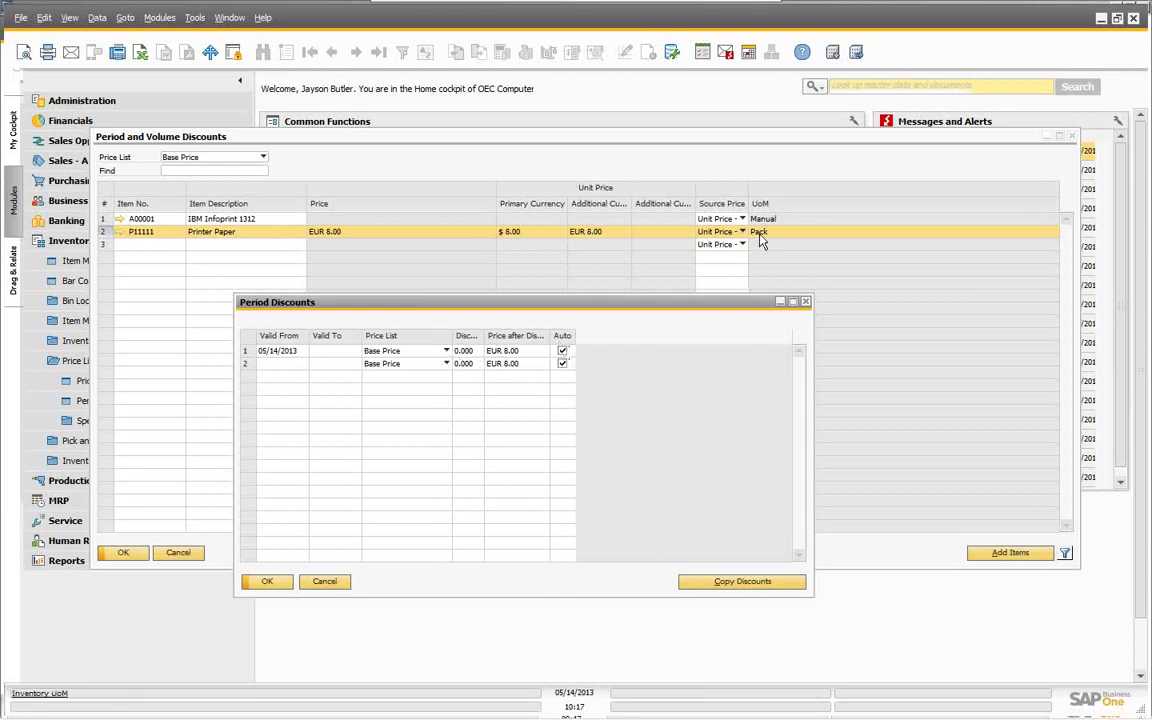
{"action": "left_click", "coordinate": [323, 583]}
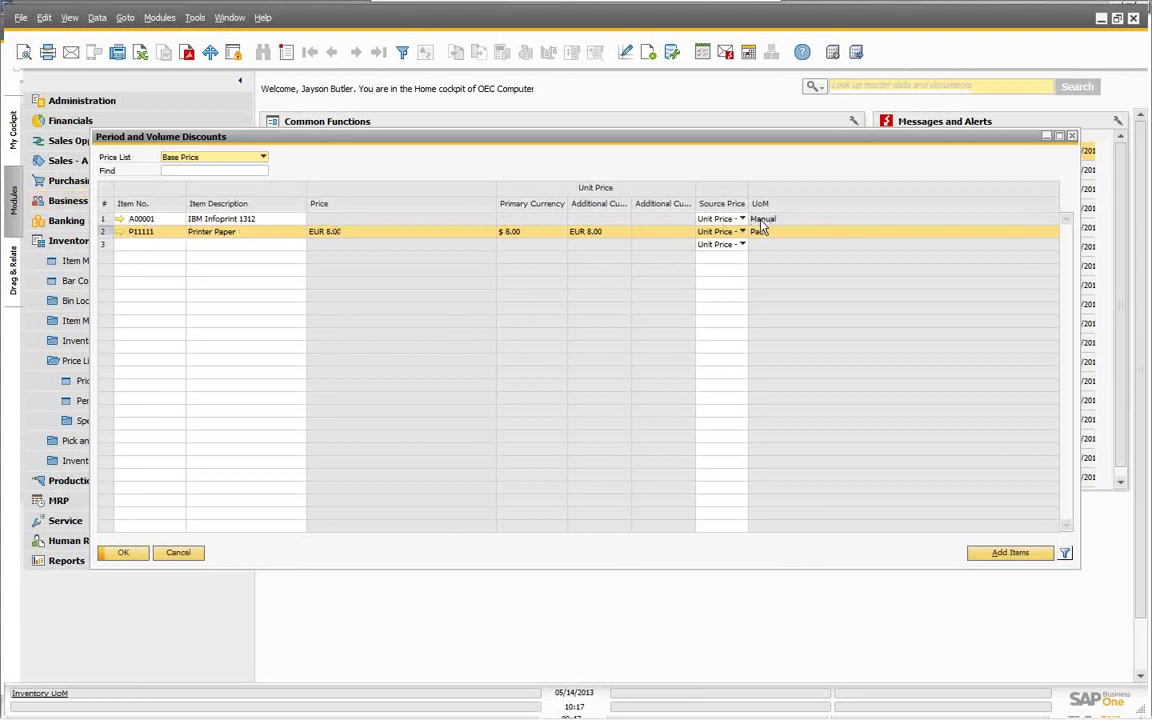
{"action": "double_click", "coordinate": [105, 219]}
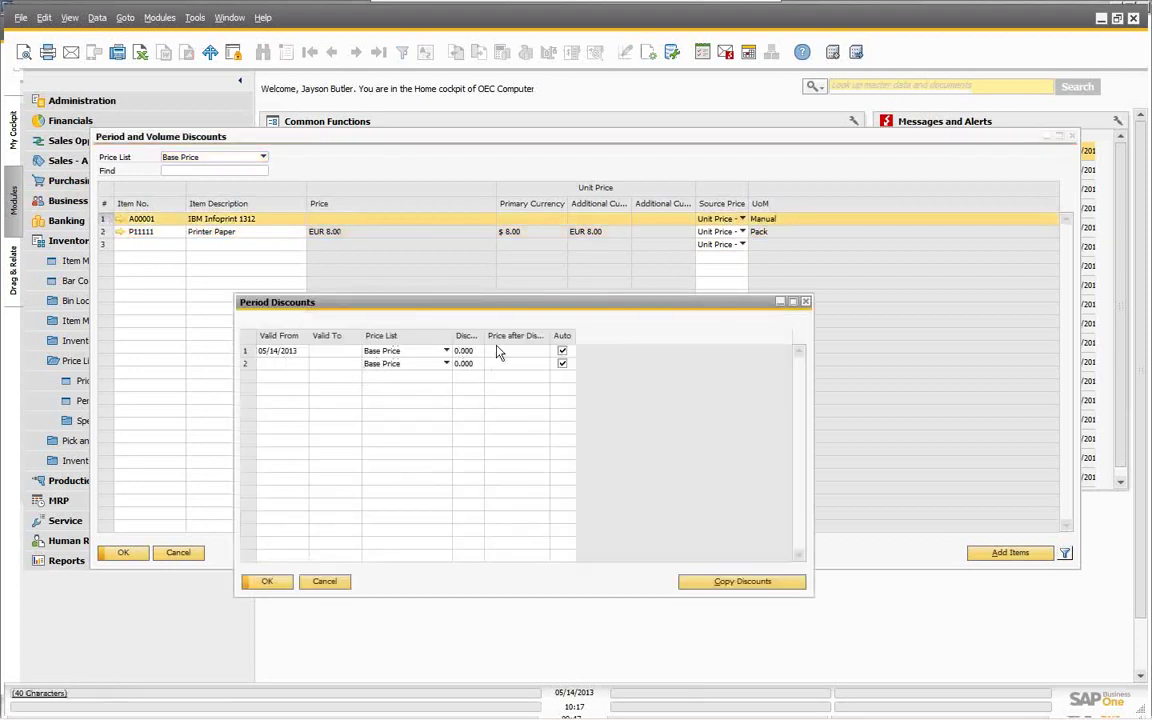
{"action": "left_click", "coordinate": [325, 582]}
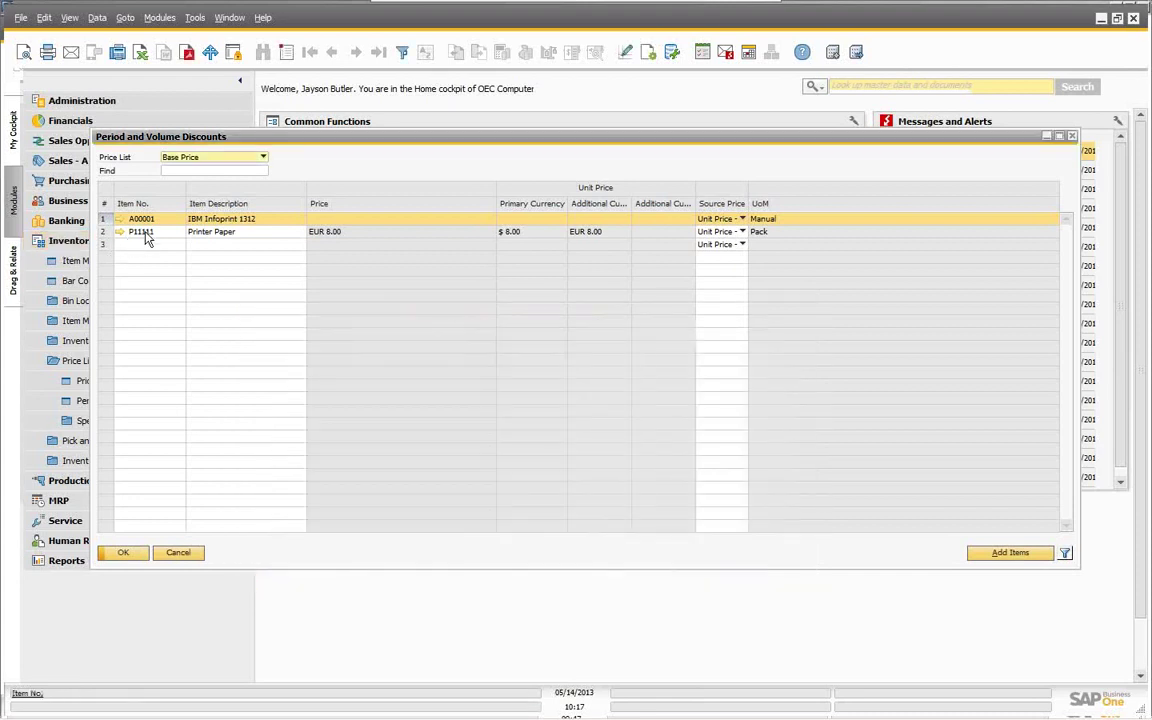
{"action": "double_click", "coordinate": [102, 231]}
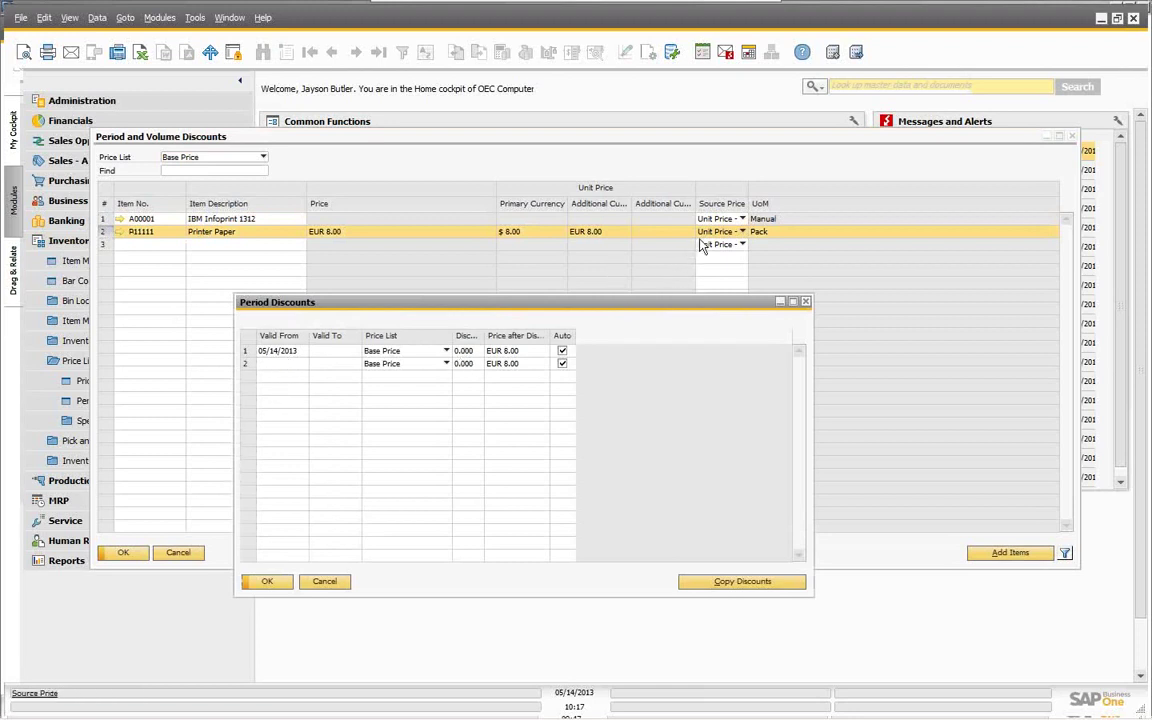
{"action": "left_click", "coordinate": [325, 583]}
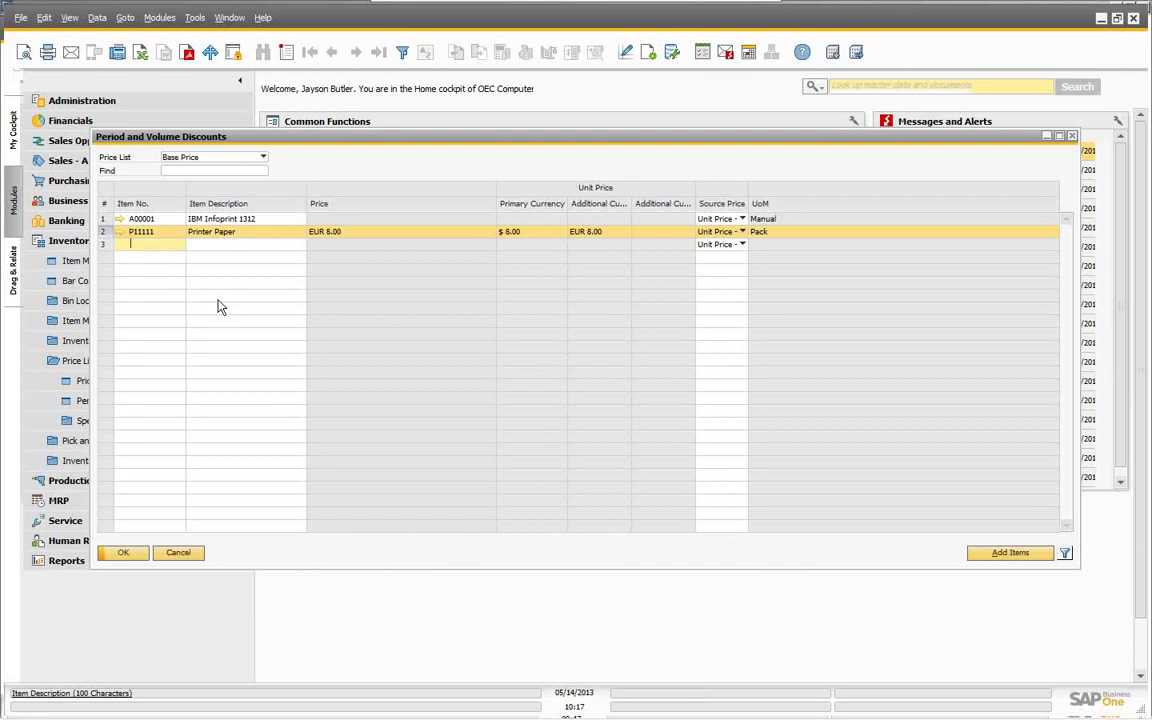
Try to add item P11111 to the discount table again, and recheck Printer Paper's period discounts without changing them
{"action": "type", "text": "P"}
{"action": "key", "text": "Tab"}
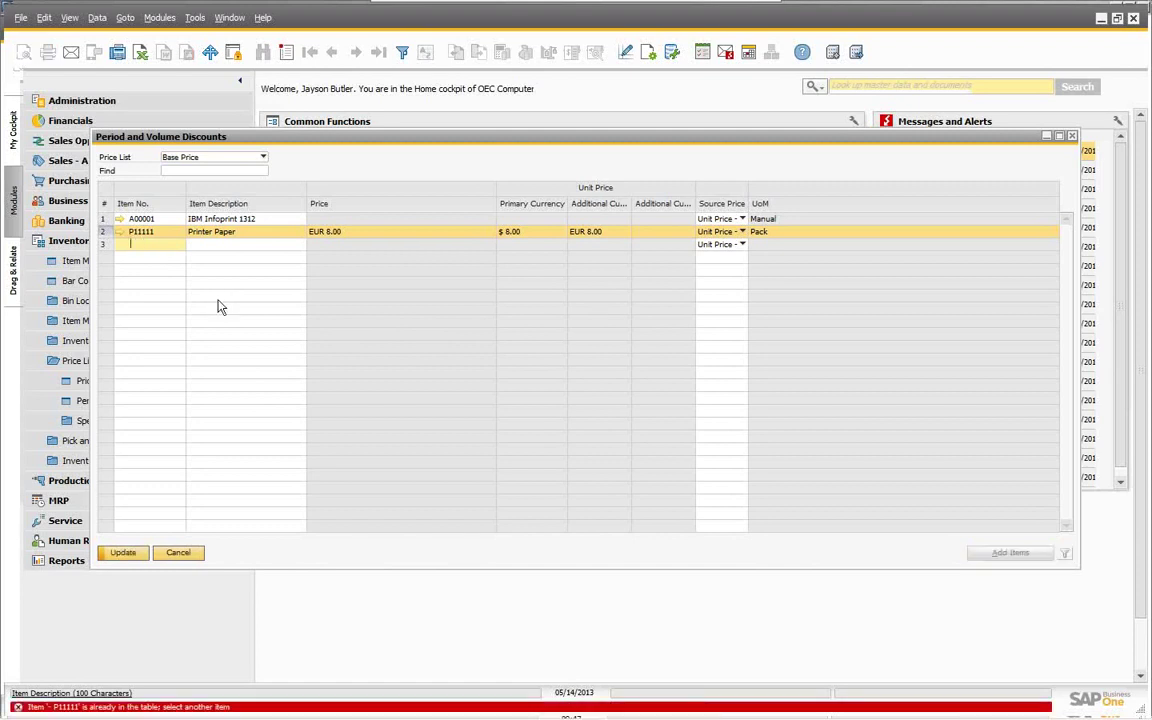
{"action": "double_click", "coordinate": [103, 231]}
{"action": "left_click", "coordinate": [321, 362]}
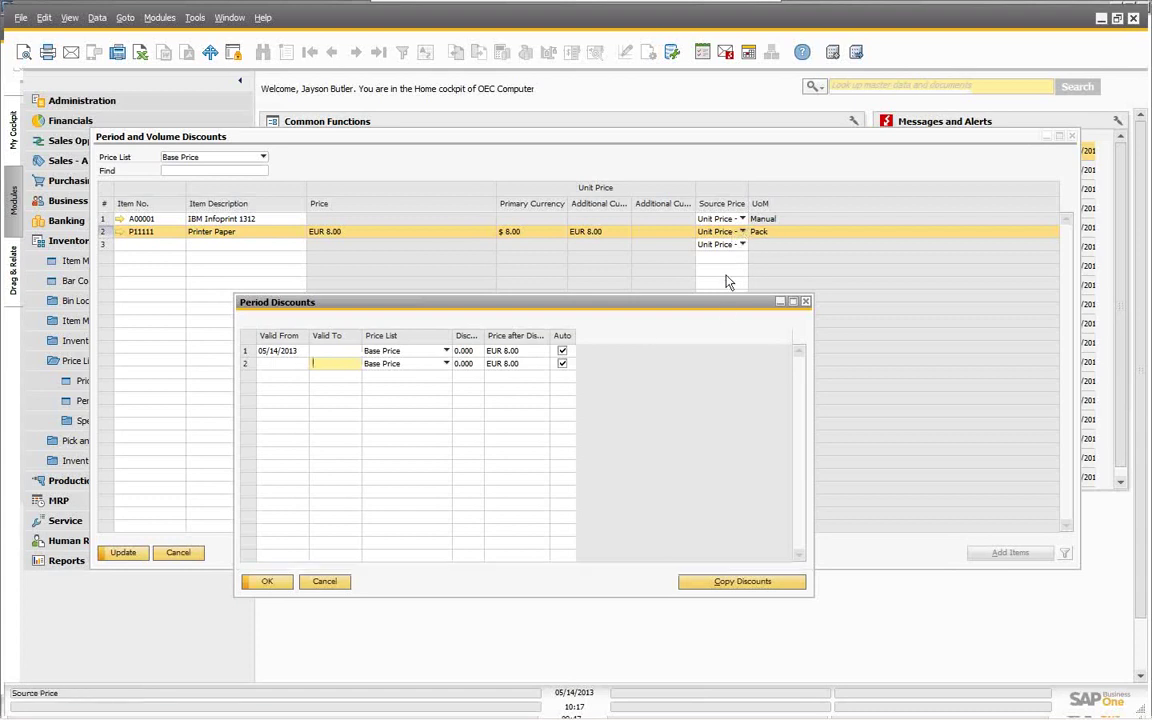
{"action": "left_click", "coordinate": [325, 582]}
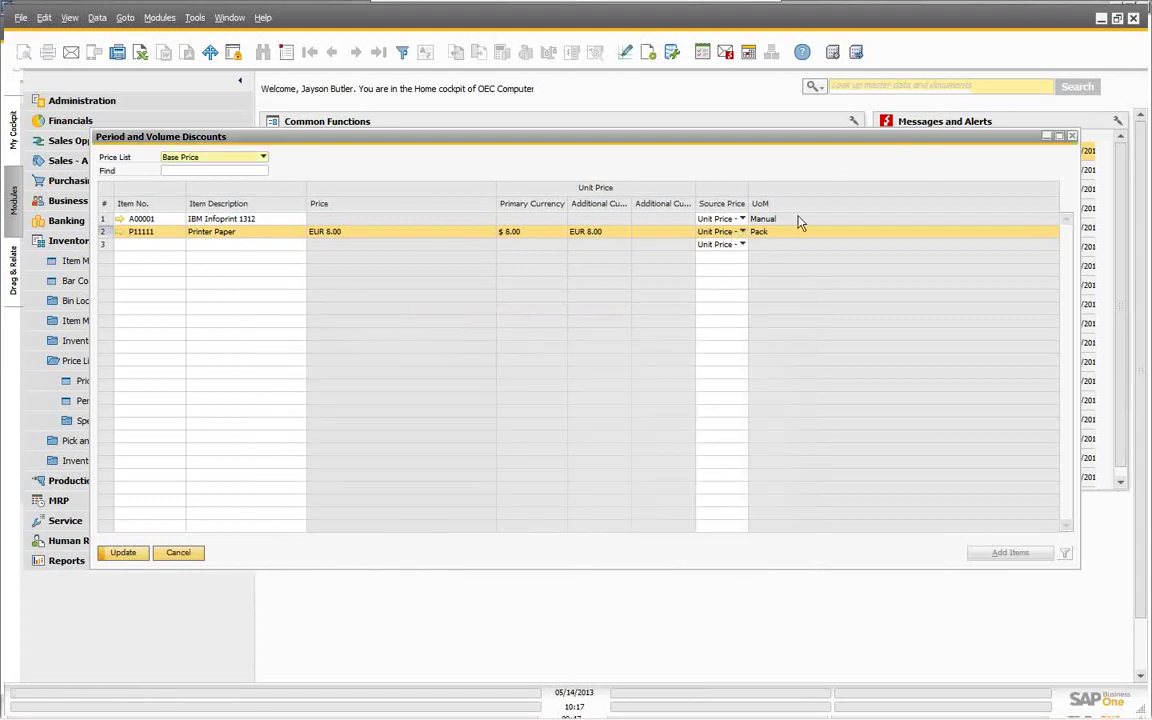
Try Unit Price - Add. Curr. 2 as the empty row's source price, check Printer Paper's source price options, and close without updating
{"action": "left_click", "coordinate": [740, 233]}
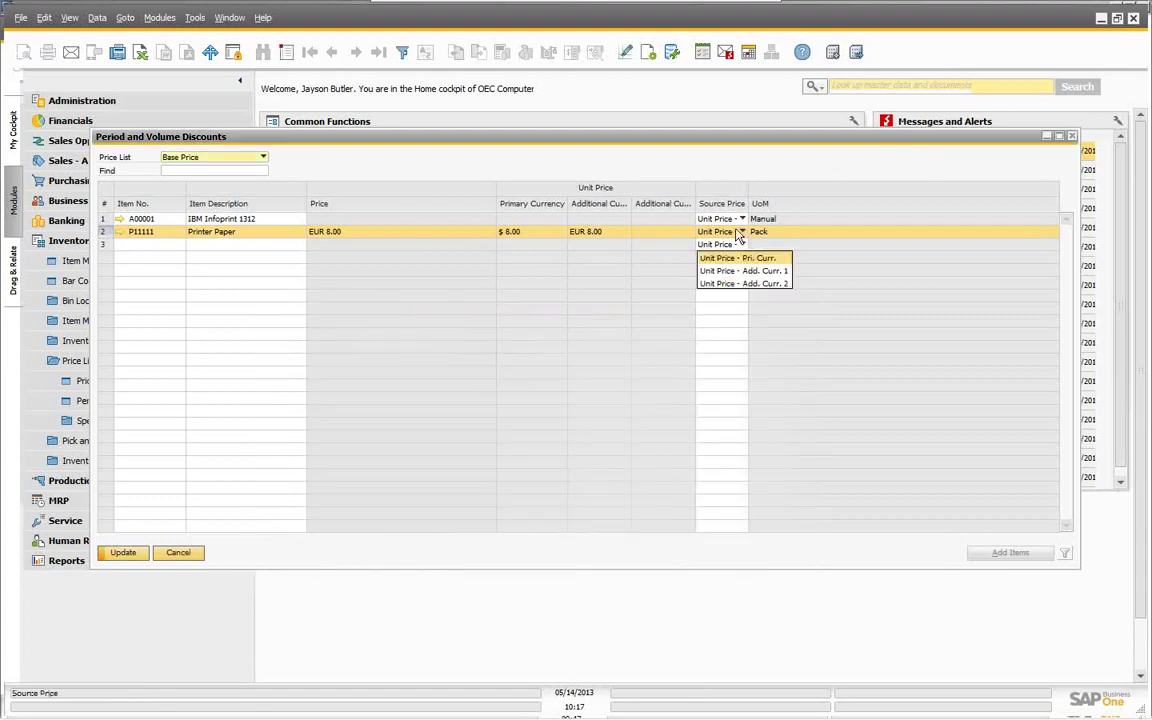
{"action": "left_click", "coordinate": [727, 284]}
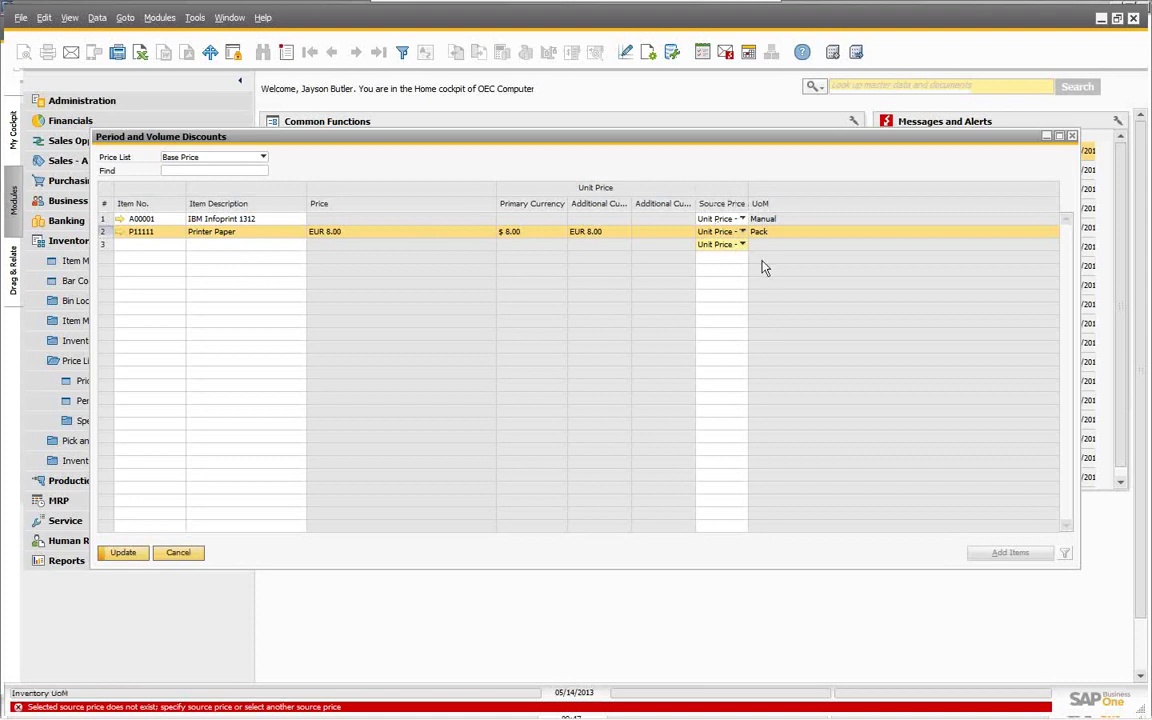
{"action": "left_click", "coordinate": [745, 232]}
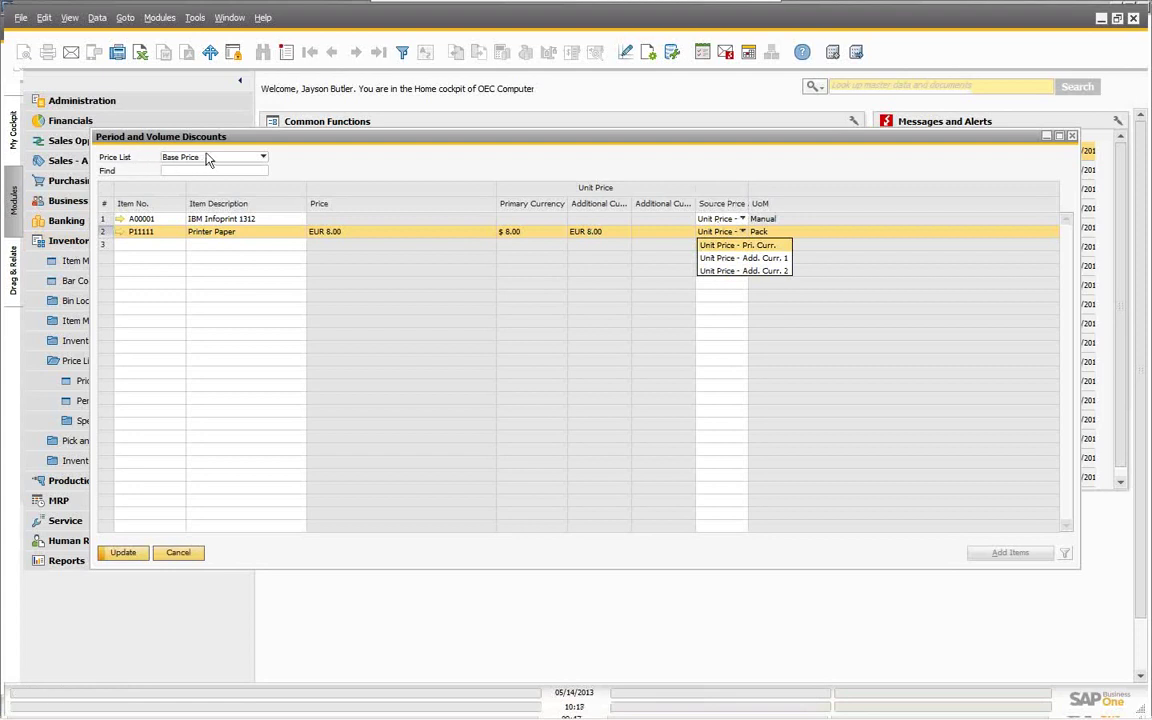
{"action": "left_click", "coordinate": [779, 237]}
{"action": "left_click", "coordinate": [178, 553]}
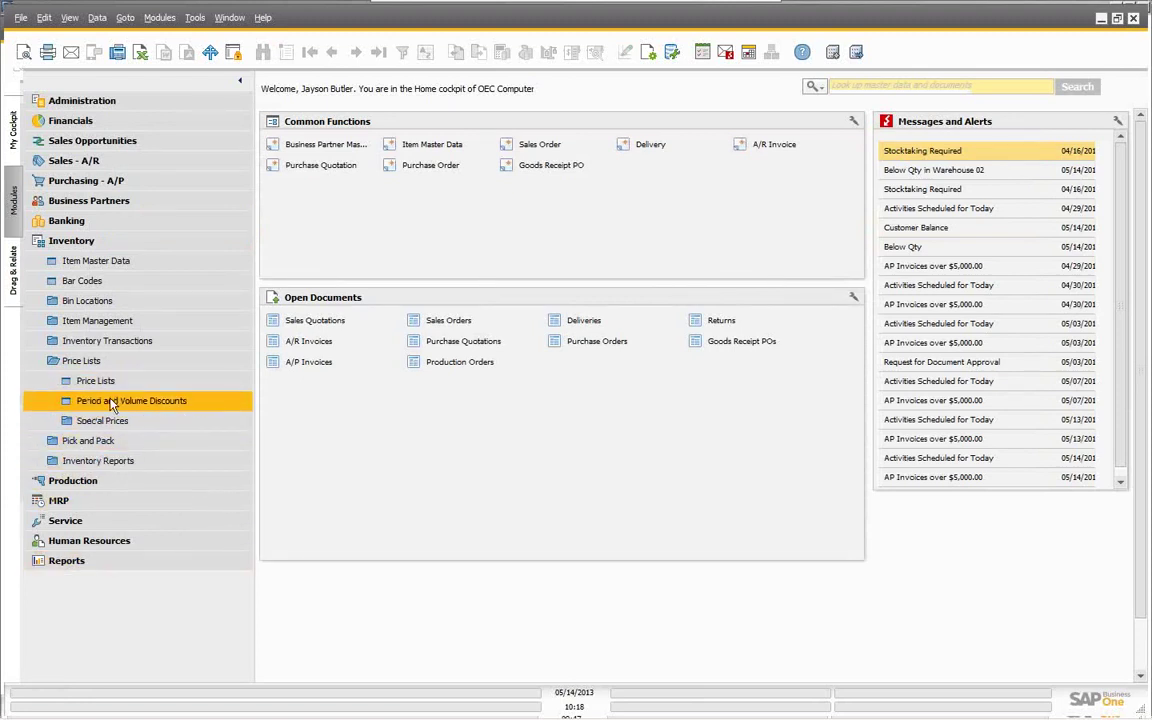
Open Special Prices for Business Partners, enlarge the window, and select the customer Earthshaker Corporation
{"action": "left_click", "coordinate": [91, 422]}
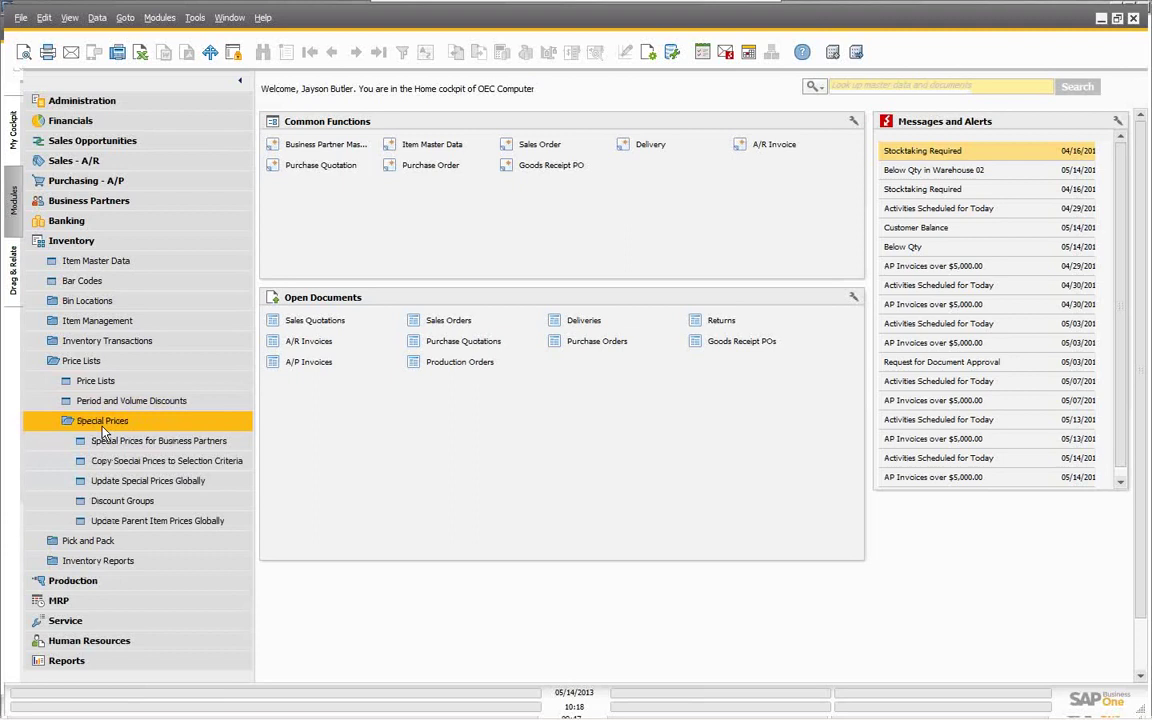
{"action": "left_click", "coordinate": [155, 446]}
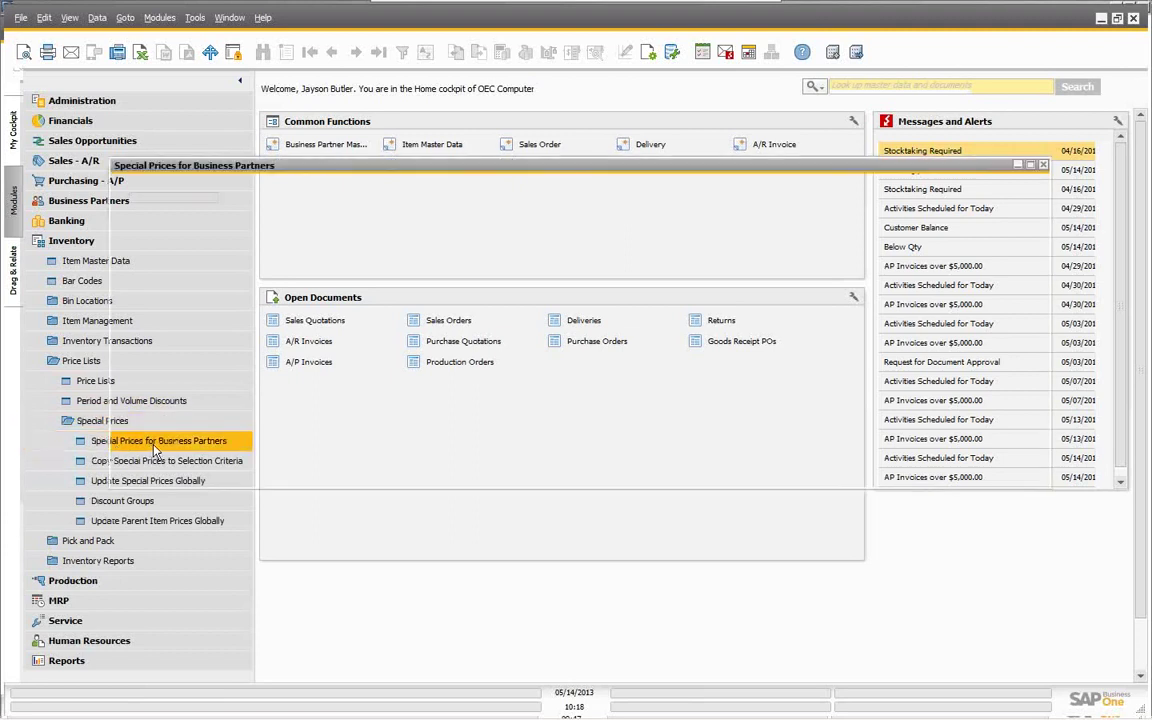
{"action": "left_click_drag", "start_coordinate": [305, 170], "coordinate": [285, 89]}
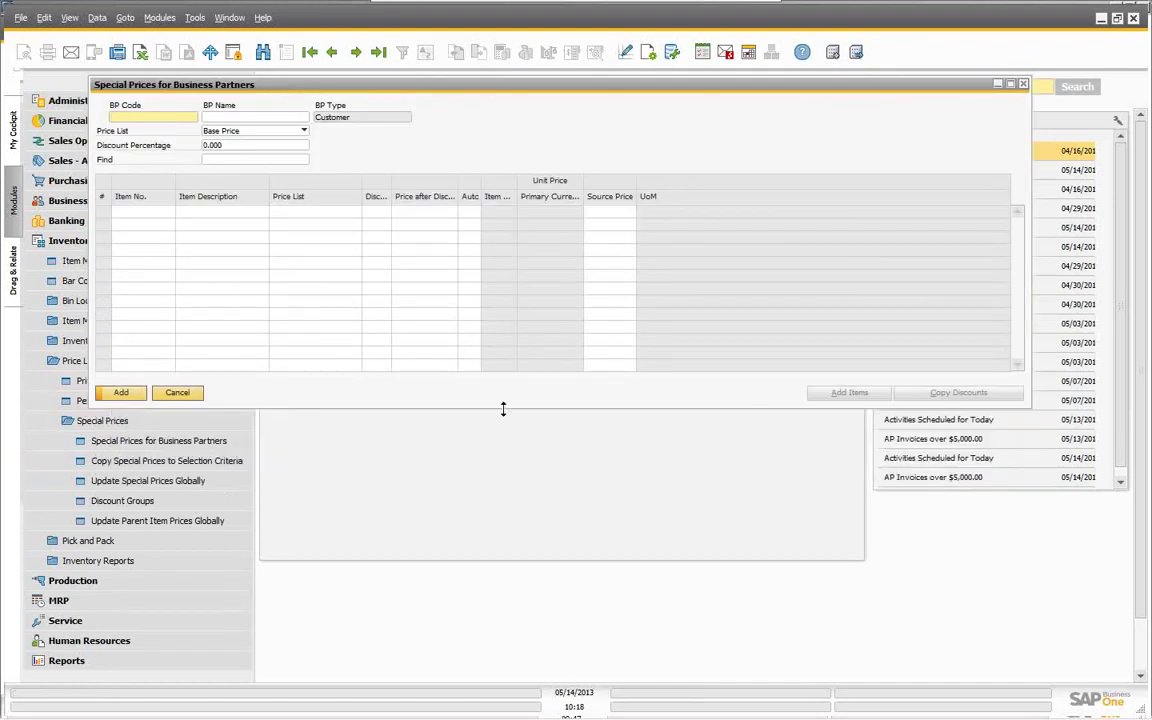
{"action": "left_click_drag", "start_coordinate": [504, 406], "coordinate": [472, 587]}
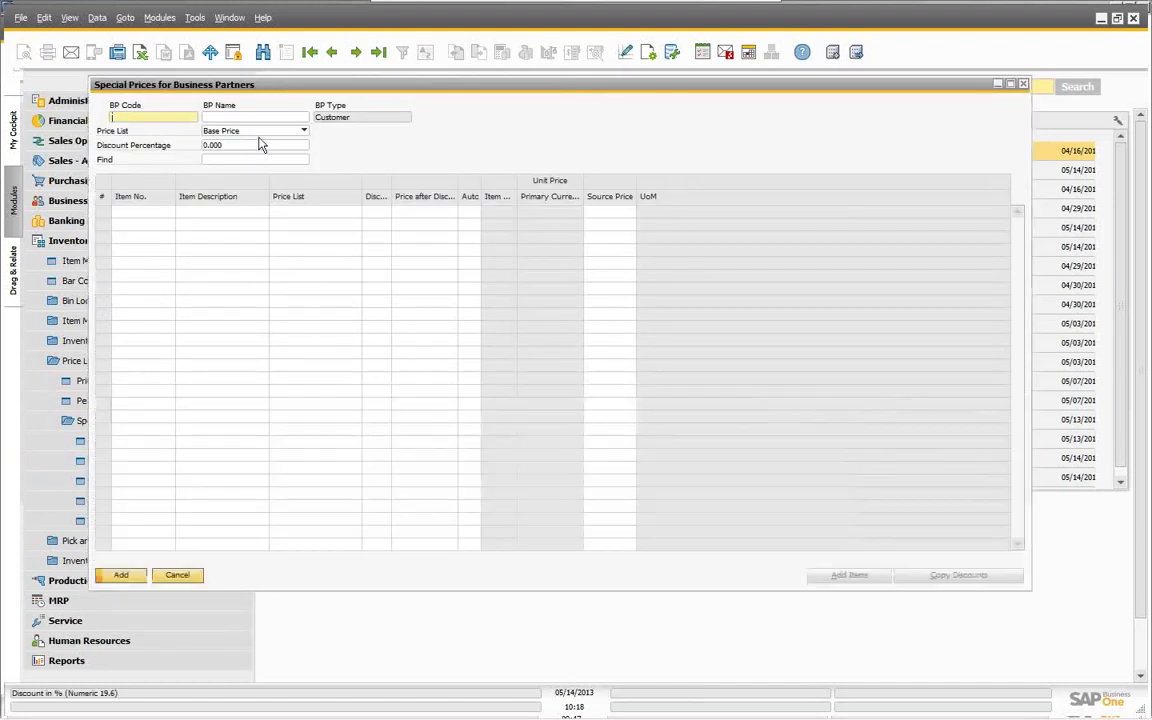
{"action": "left_click", "coordinate": [230, 120]}
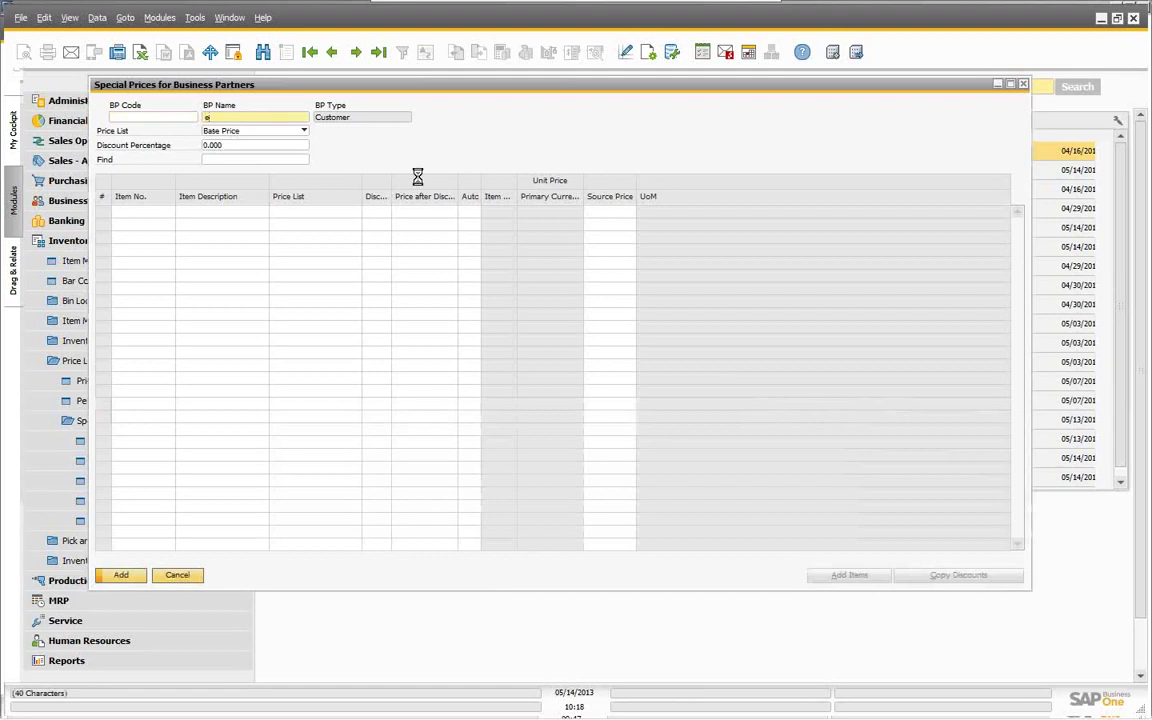
{"action": "type", "text": "e"}
{"action": "key", "text": "Tab"}
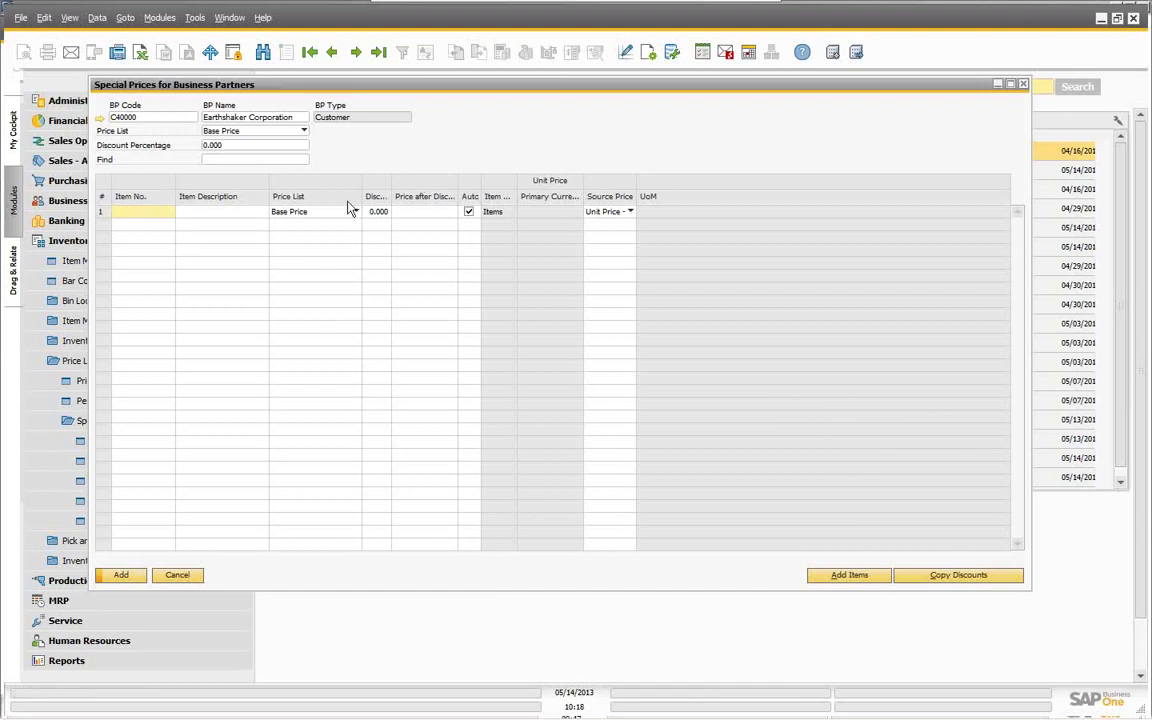
Open the criteria for adding items to the special prices and set the item code range from A00003 to A00003
{"action": "left_click", "coordinate": [846, 576]}
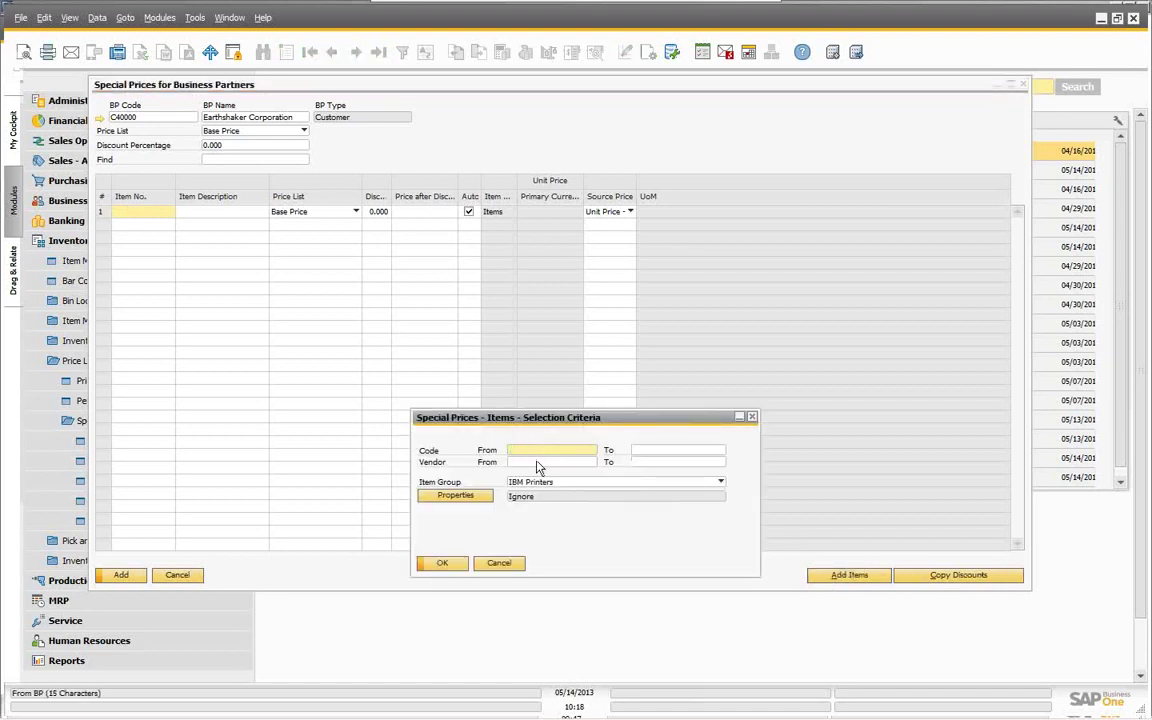
{"action": "type", "text": "*"}
{"action": "key", "text": "Tab"}
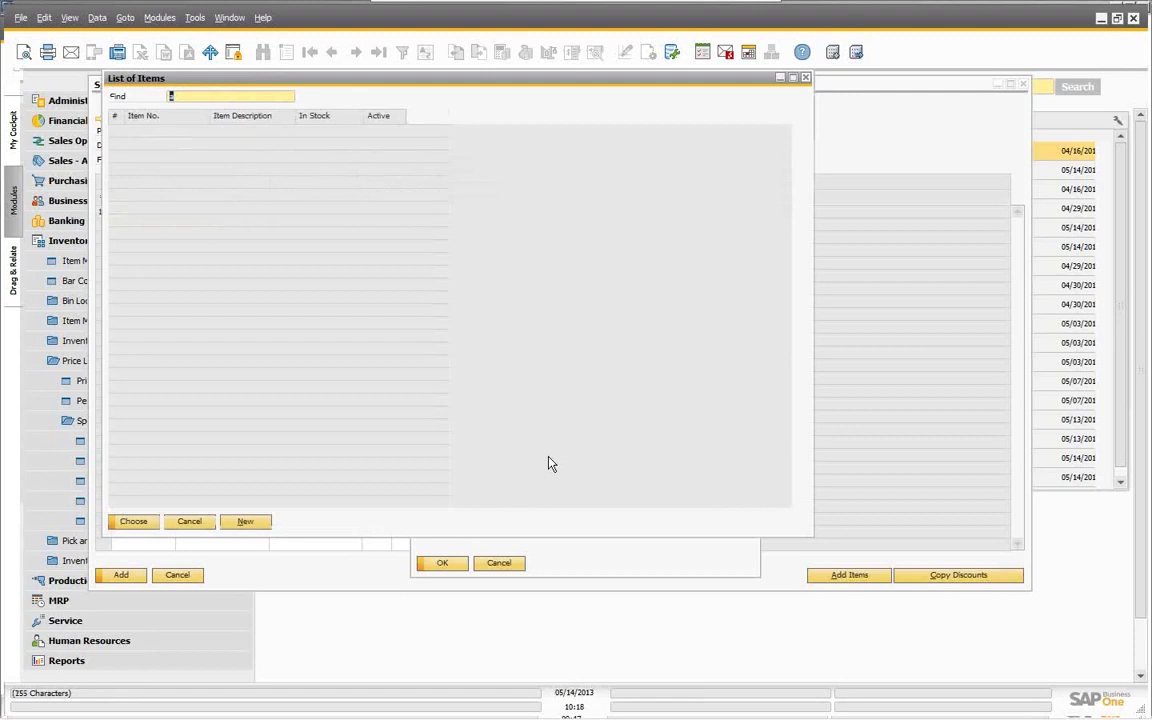
{"action": "left_click", "coordinate": [140, 157]}
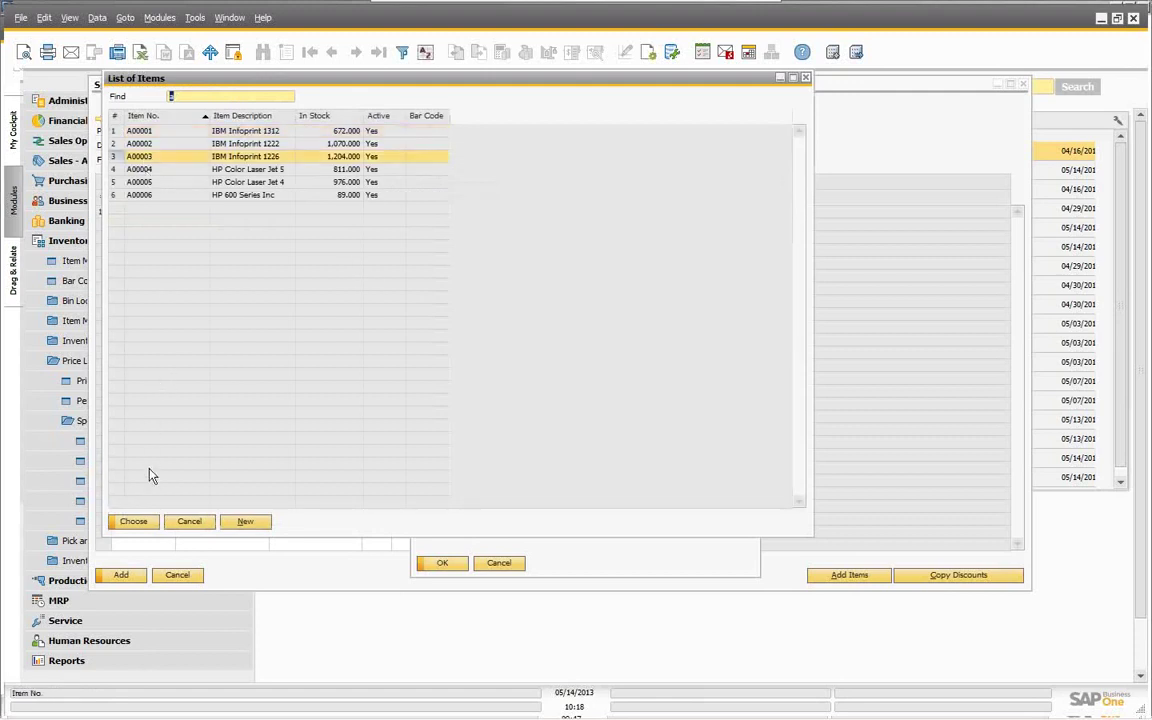
{"action": "left_click", "coordinate": [140, 521]}
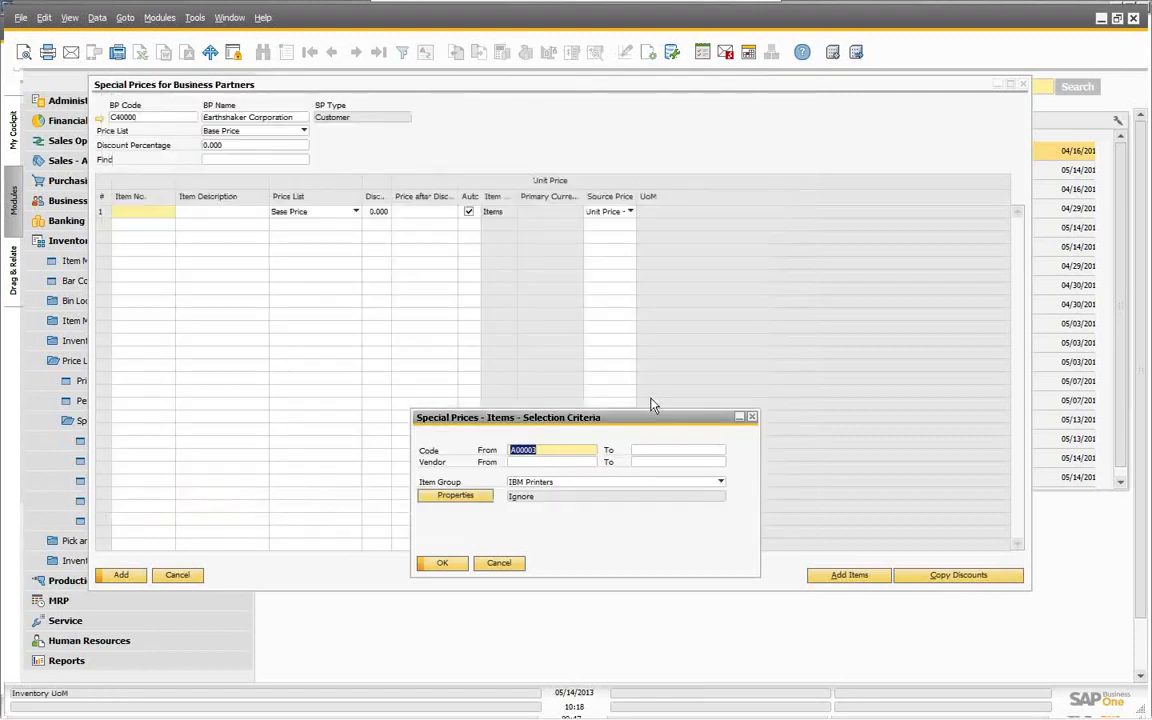
{"action": "left_click", "coordinate": [679, 450]}
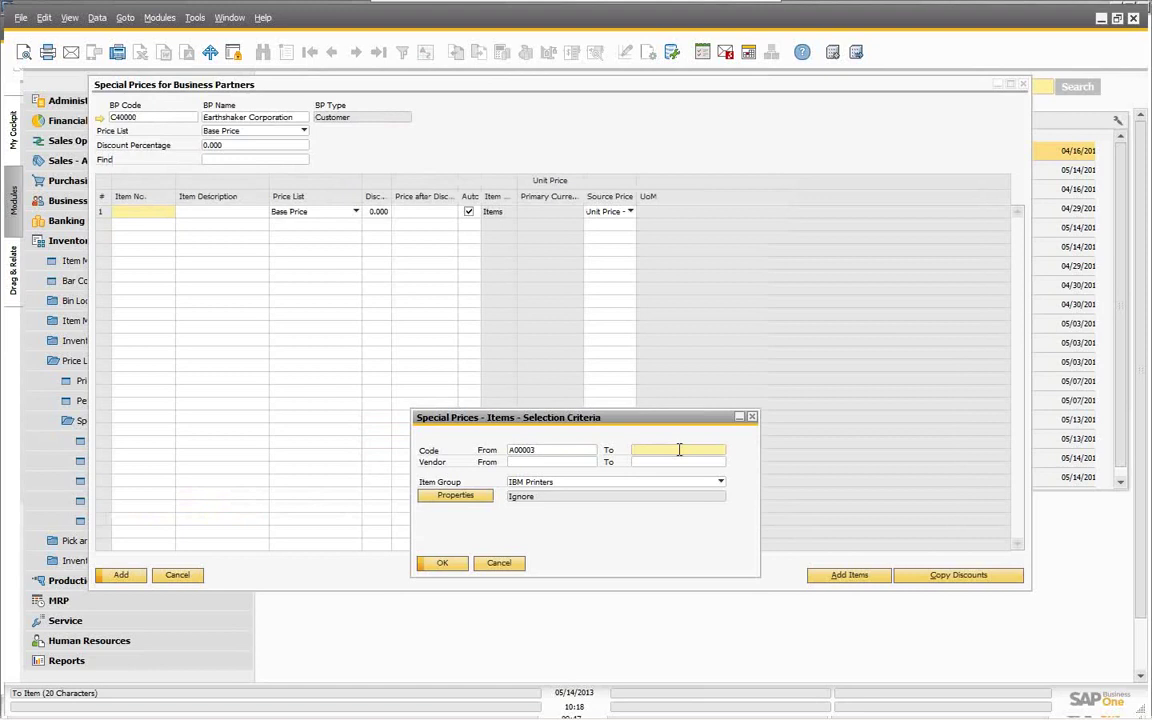
{"action": "type", "text": "a"}
{"action": "key", "text": "Tab"}
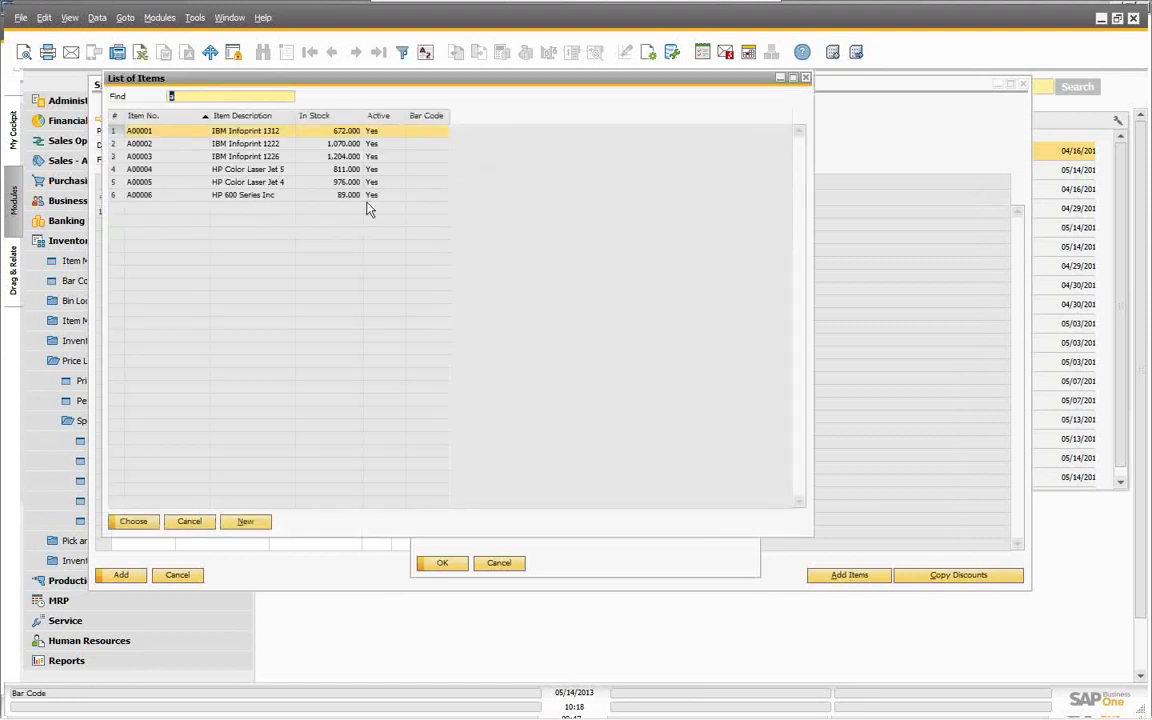
{"action": "left_click", "coordinate": [135, 156]}
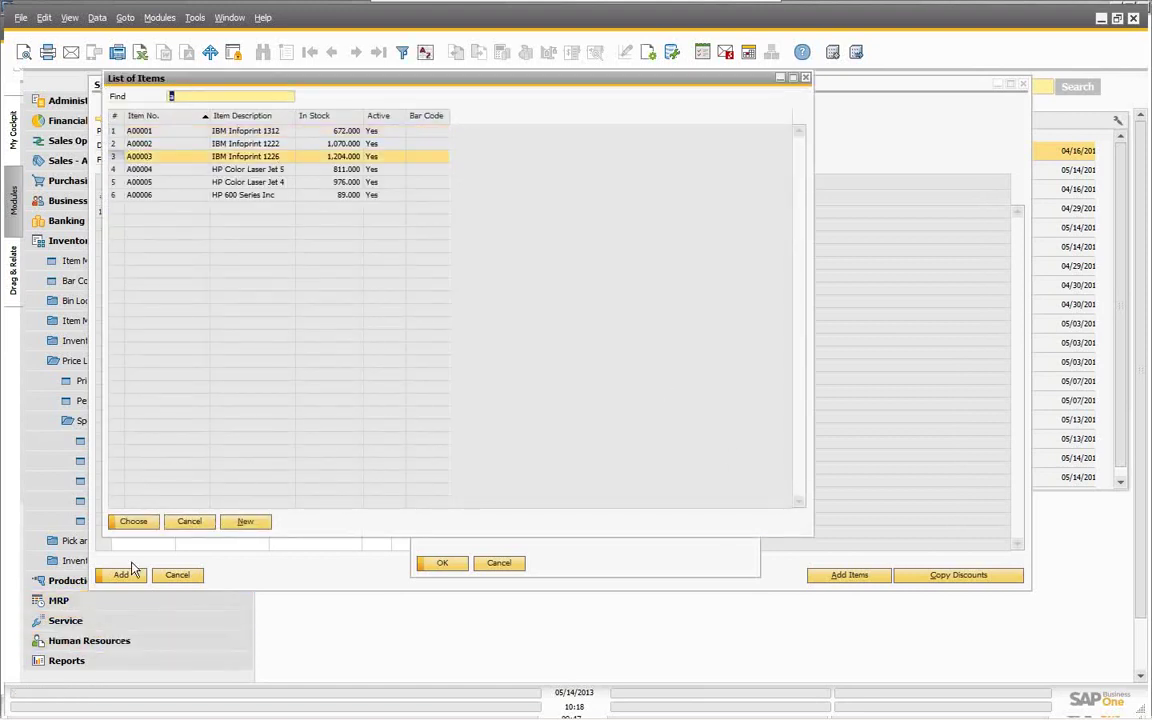
{"action": "left_click", "coordinate": [140, 521]}
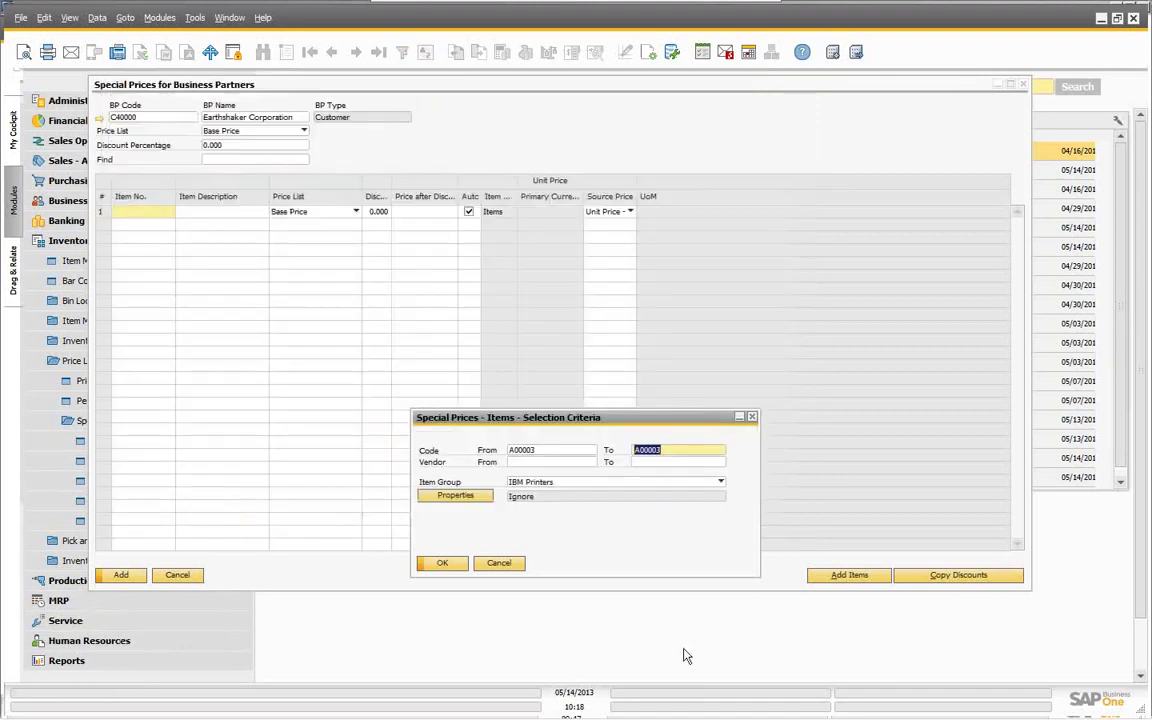
Add item A00003 to the special prices and try Unit Price - Add. Curr. 1 and Add. Curr. 2 as its source price
{"action": "left_click", "coordinate": [447, 566]}
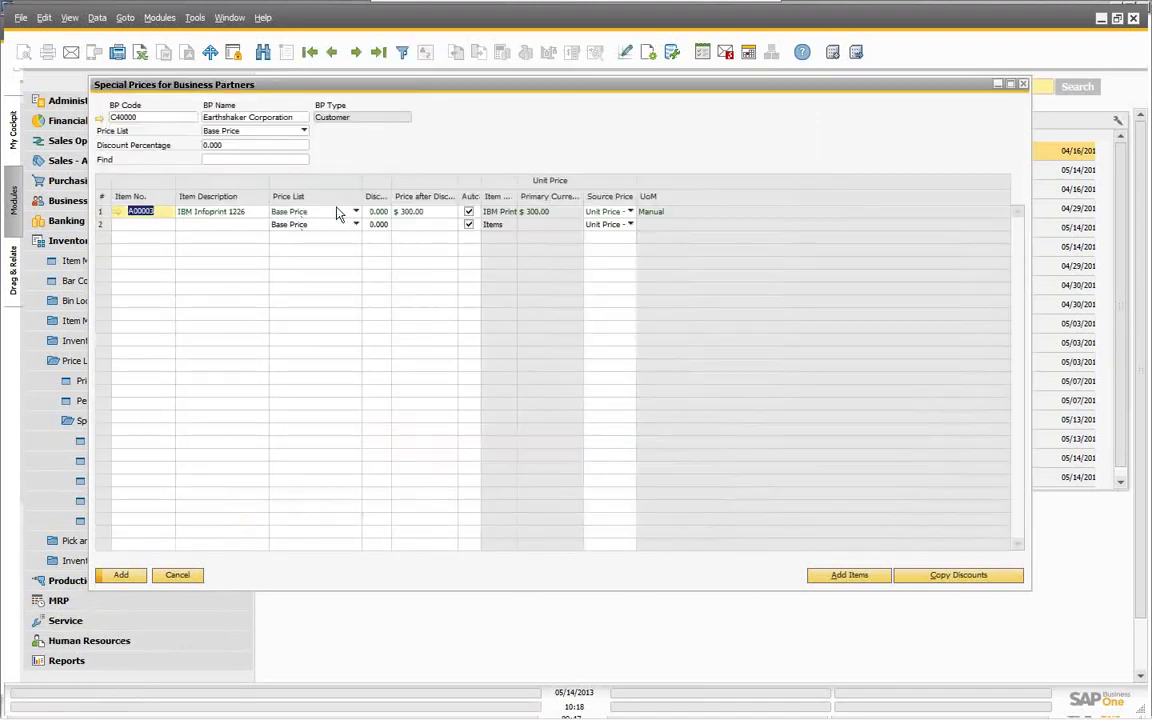
{"action": "left_click", "coordinate": [428, 214]}
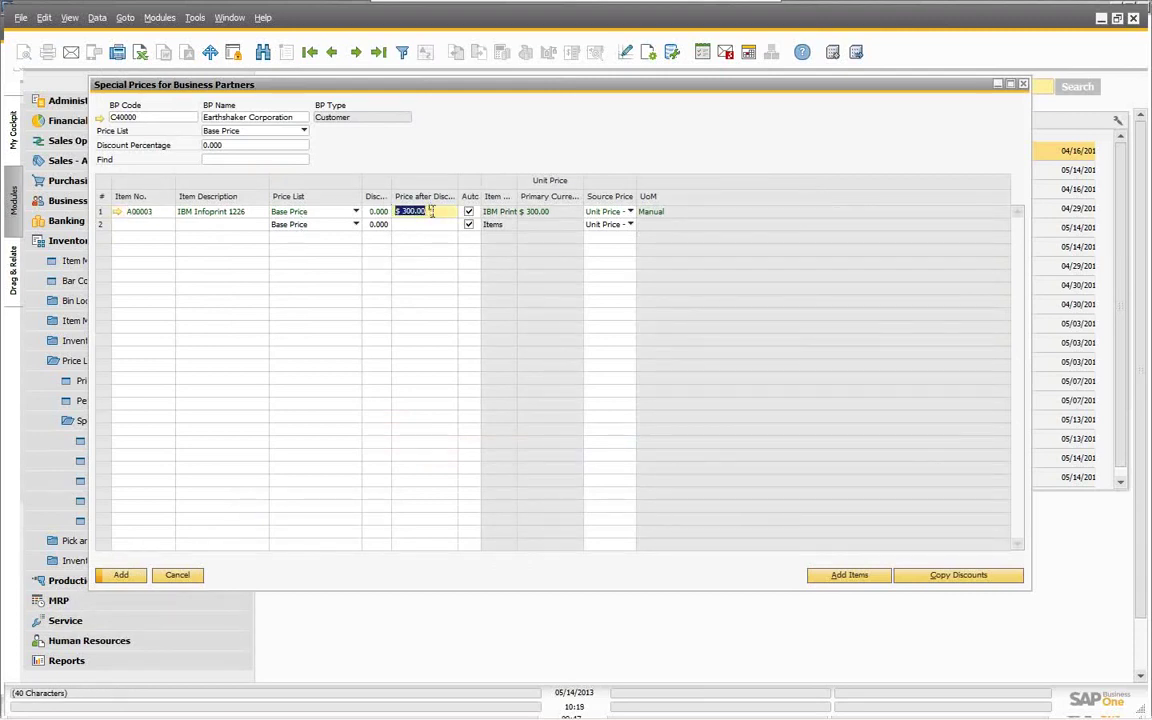
{"action": "left_click", "coordinate": [626, 217]}
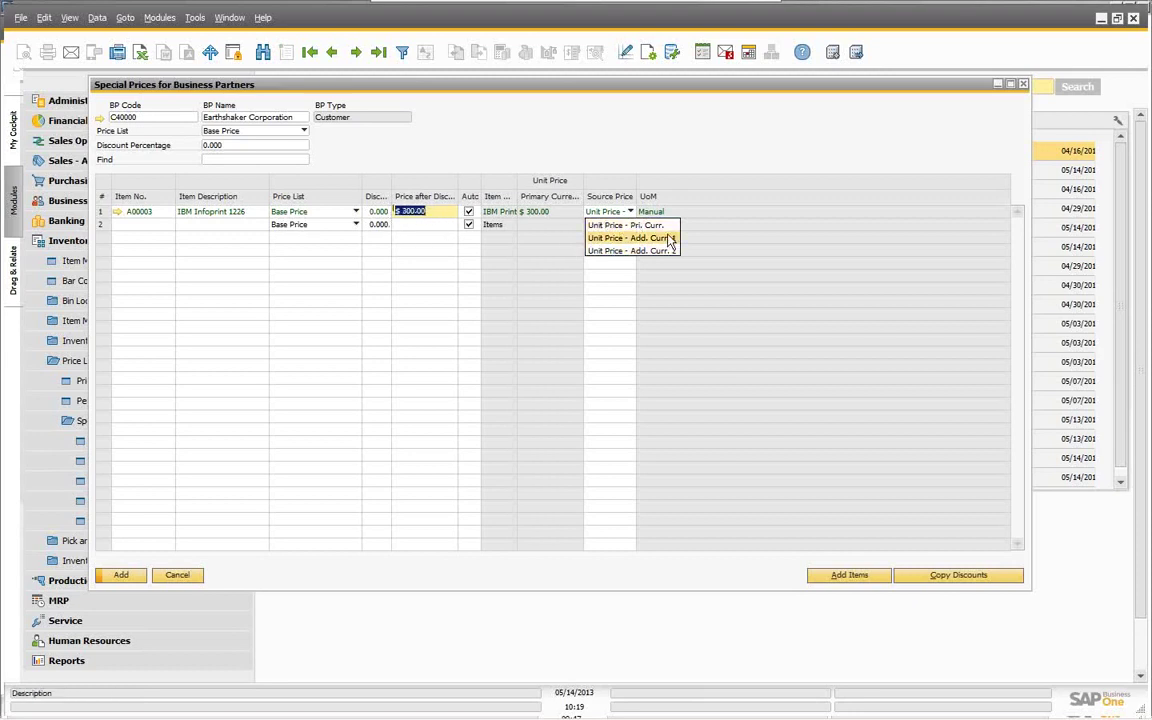
{"action": "left_click", "coordinate": [655, 238]}
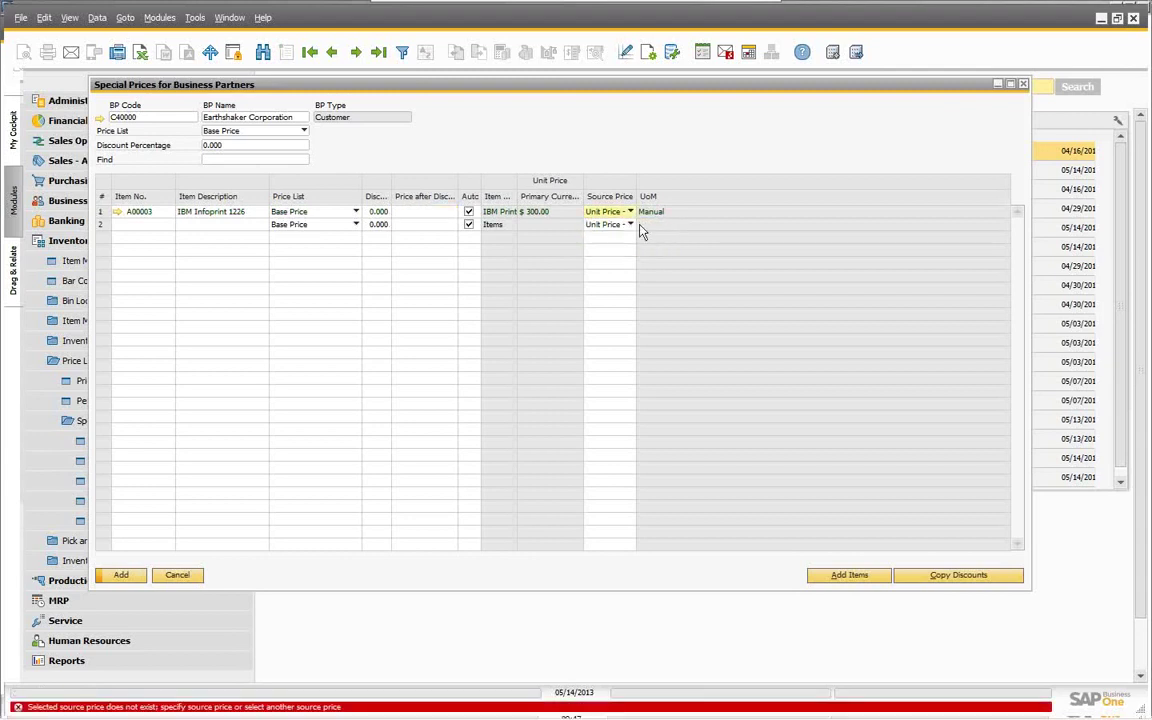
{"action": "left_click", "coordinate": [630, 214]}
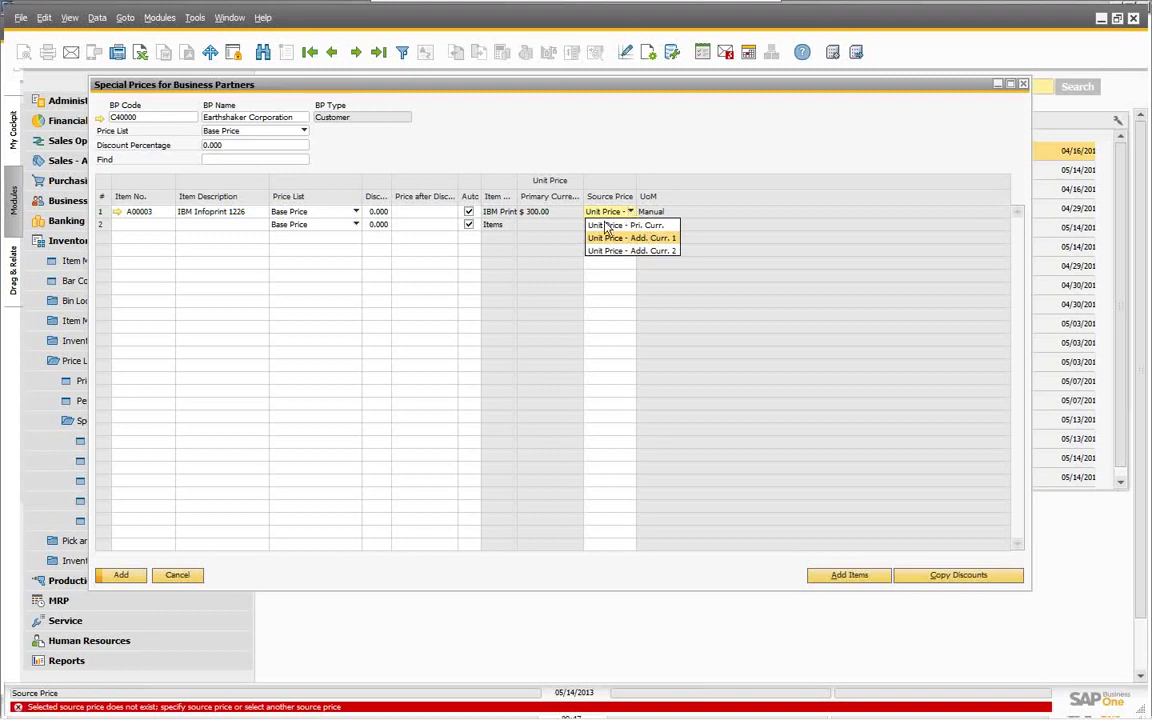
{"action": "left_click", "coordinate": [608, 250]}
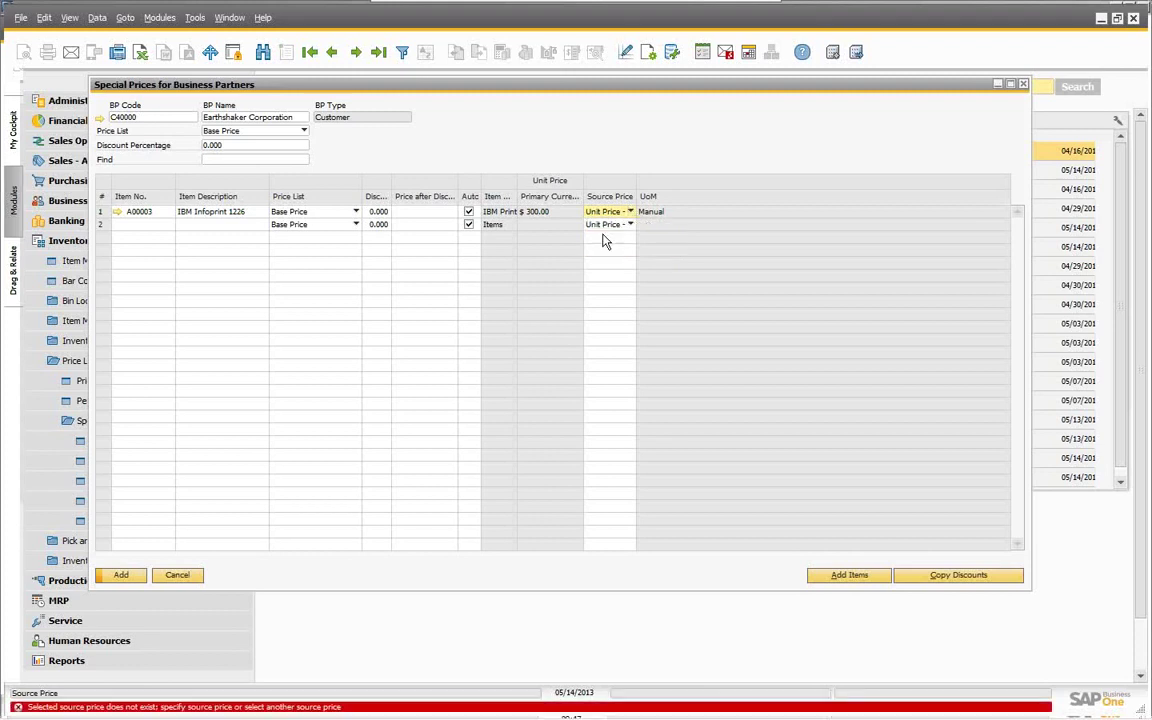
{"action": "left_click", "coordinate": [610, 214]}
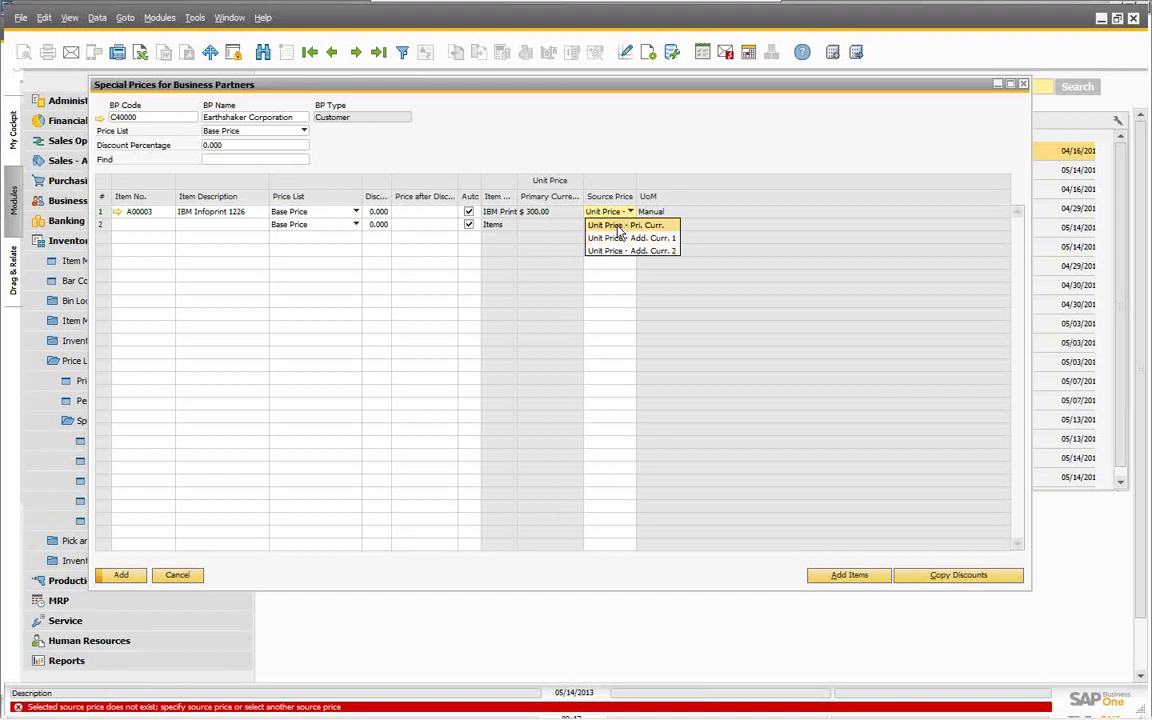
{"action": "left_click", "coordinate": [615, 238]}
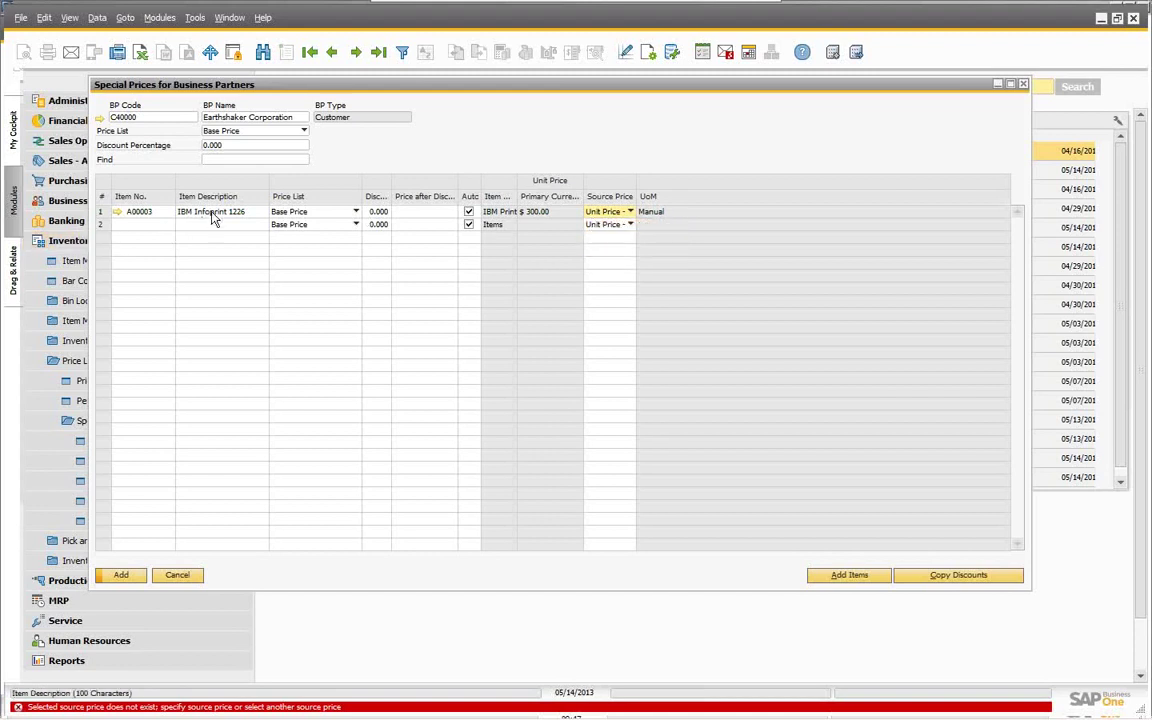
Replace the row's item with A00001, try a price after discount of 300, and close the special prices without adding them
{"action": "left_click", "coordinate": [162, 215]}
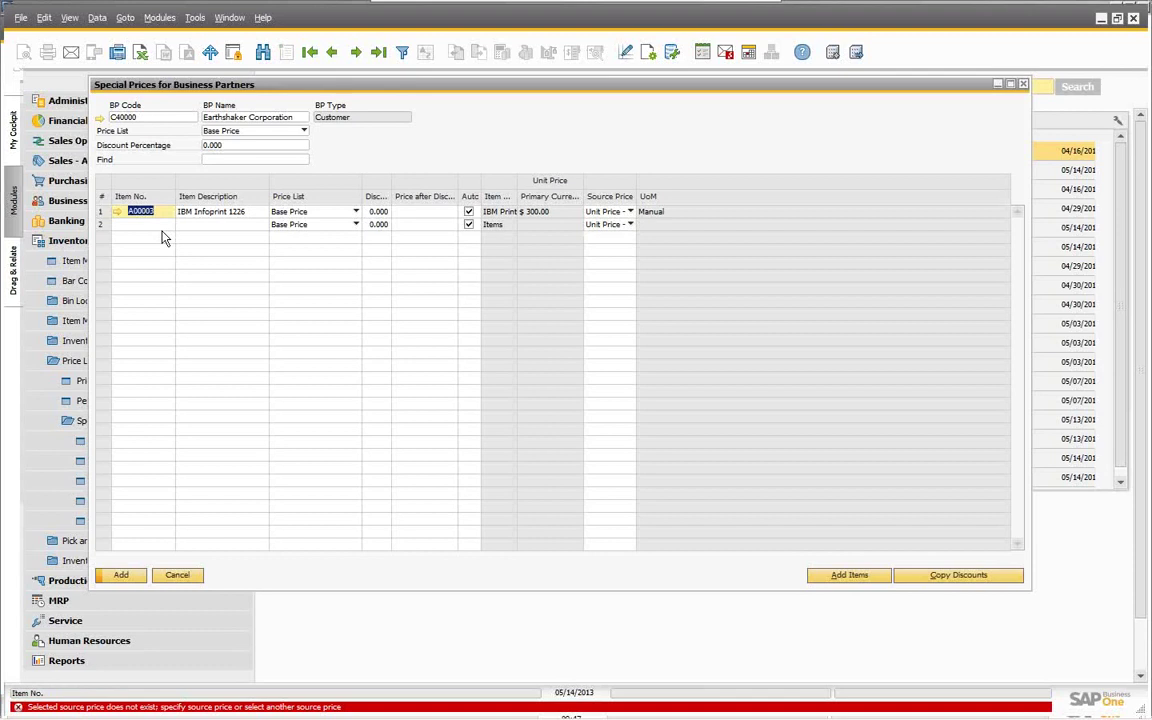
{"action": "key", "text": "BackSpace"}
{"action": "key", "text": "Tab"}
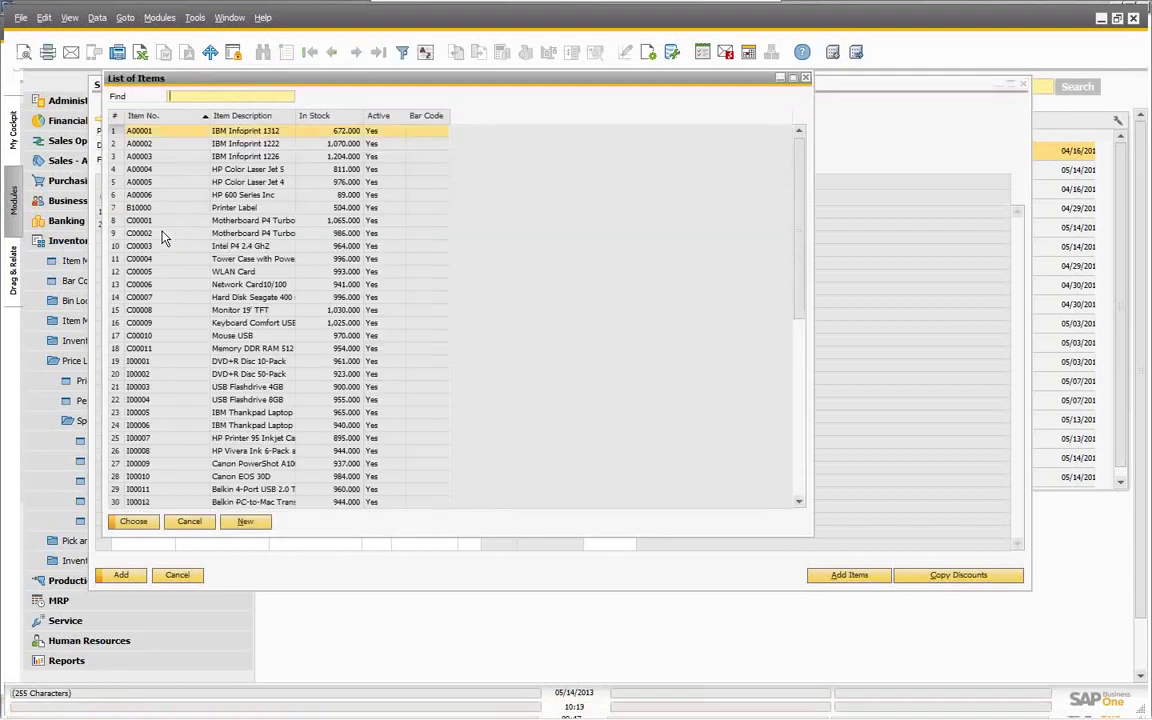
{"action": "left_click", "coordinate": [126, 521]}
{"action": "key", "text": "Tab"}
{"action": "key", "text": "Tab"}
{"action": "key", "text": "Tab"}
{"action": "key", "text": "Tab"}
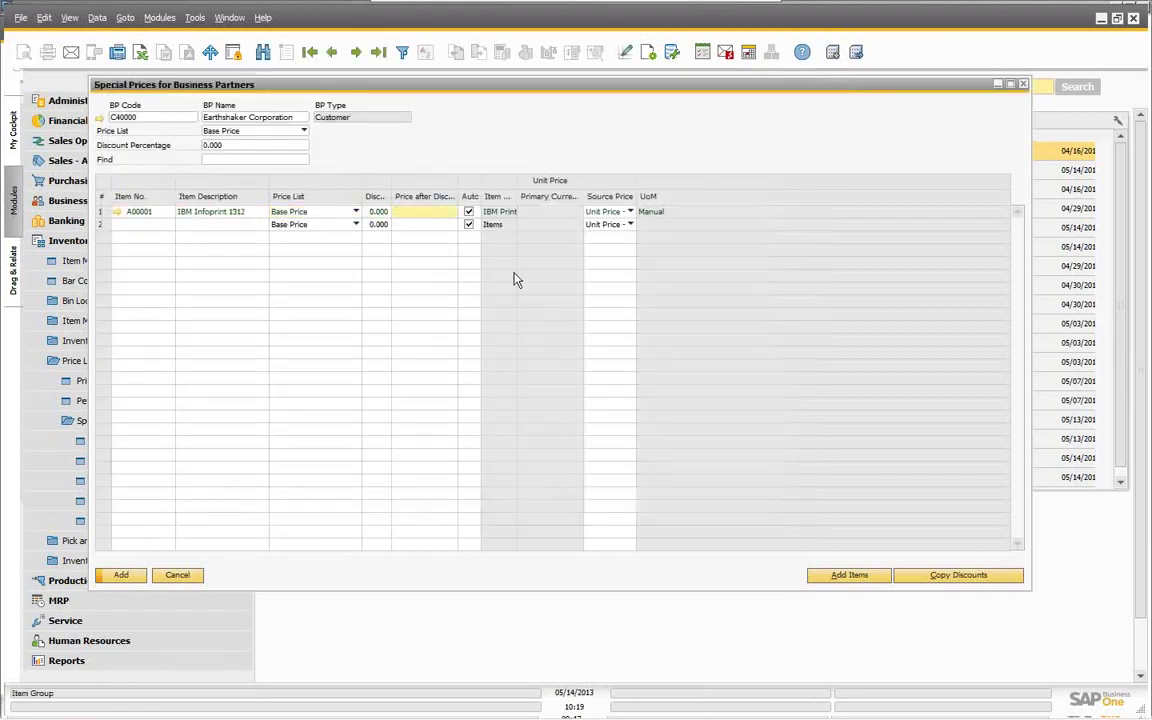
{"action": "type", "text": "300"}
{"action": "key", "text": "Tab"}
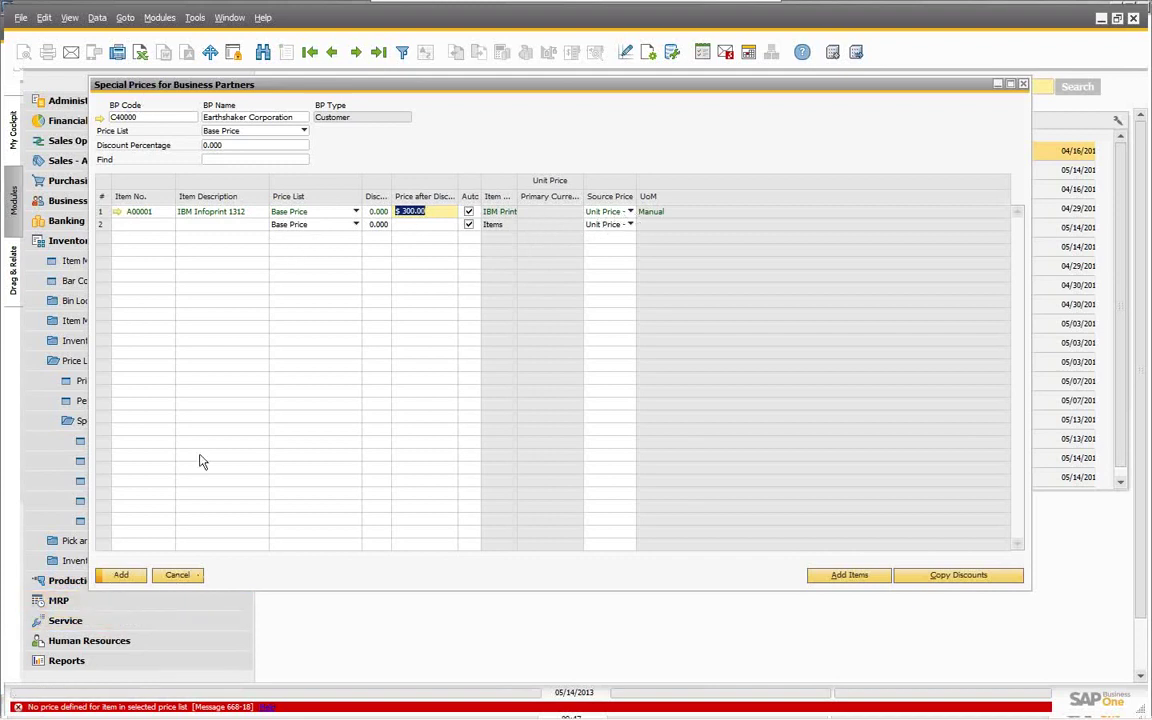
{"action": "left_click", "coordinate": [175, 578]}
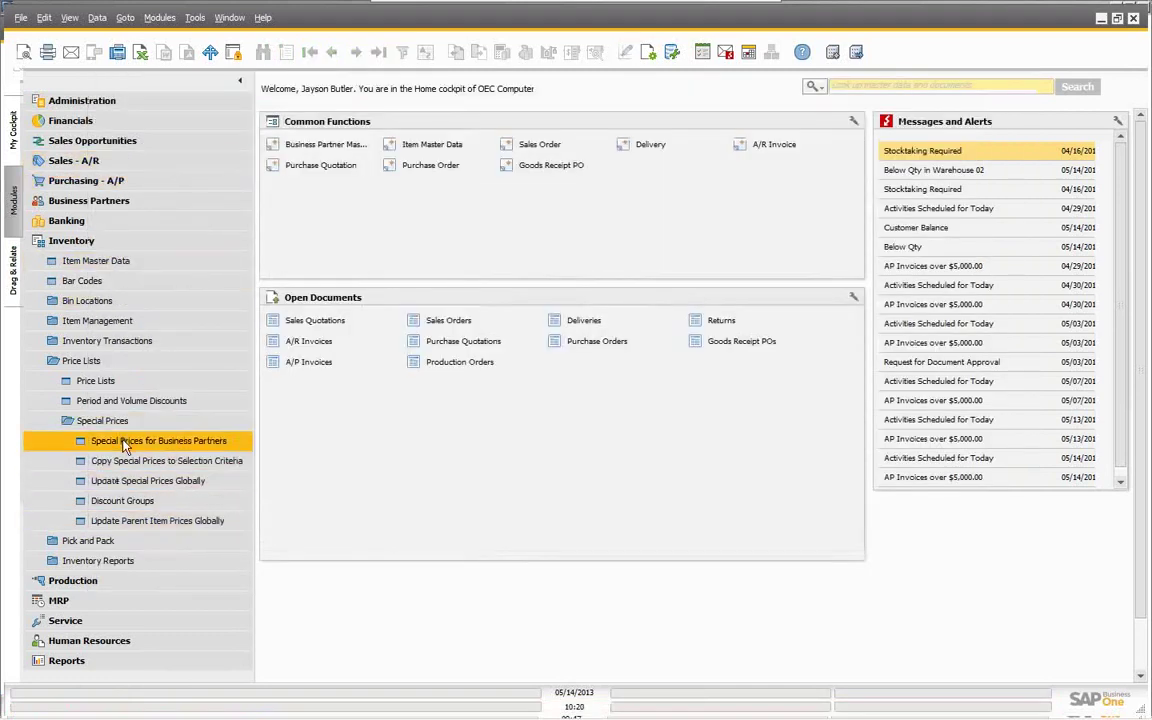
Open Discount Groups, review the available types, and select Earthshaker Corporation as the specific business partner
{"action": "left_click", "coordinate": [106, 500]}
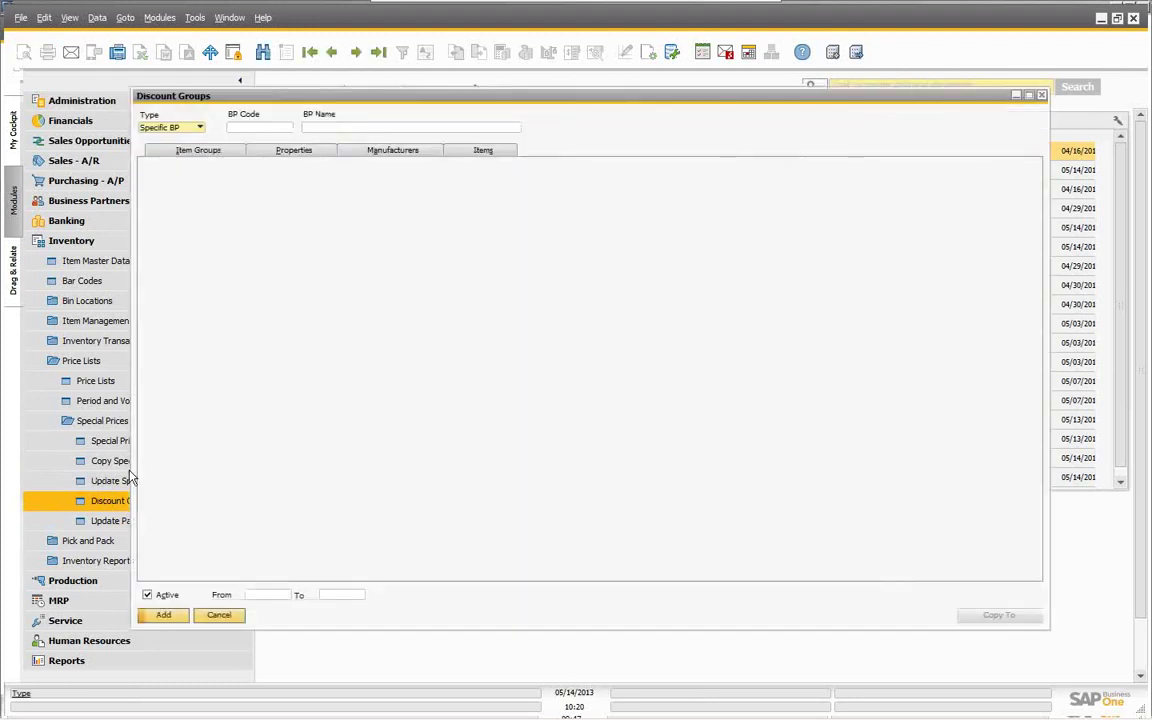
{"action": "left_click_drag", "start_coordinate": [258, 103], "coordinate": [209, 101]}
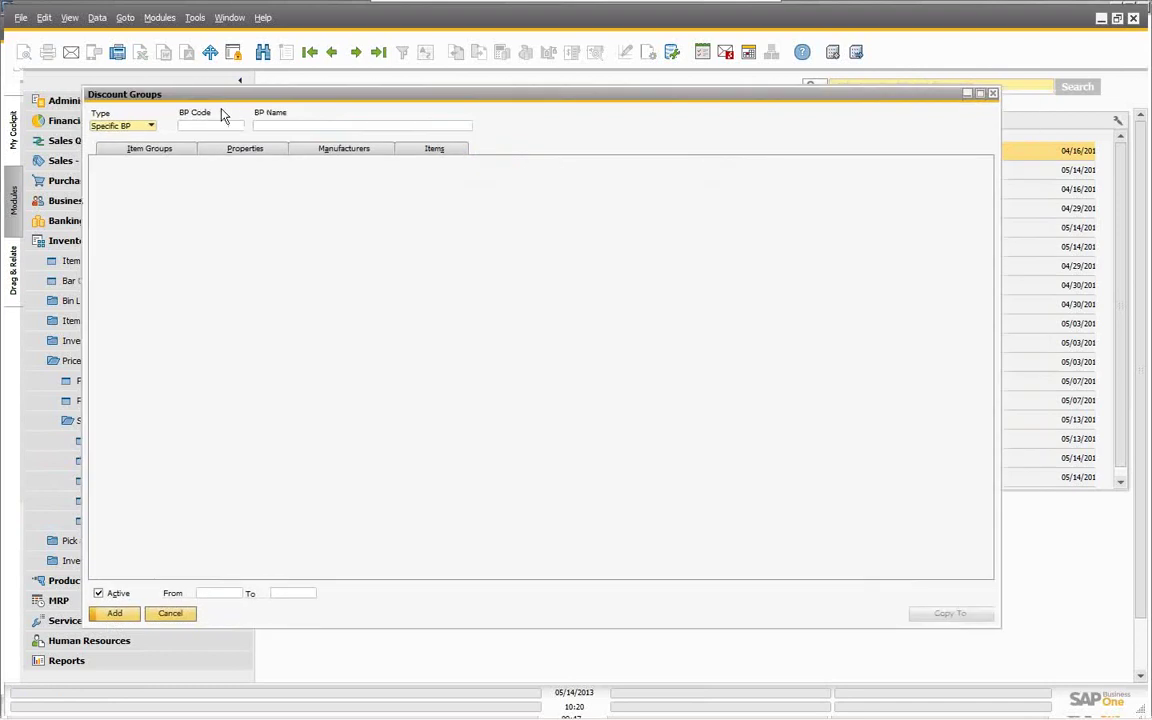
{"action": "left_click", "coordinate": [151, 126]}
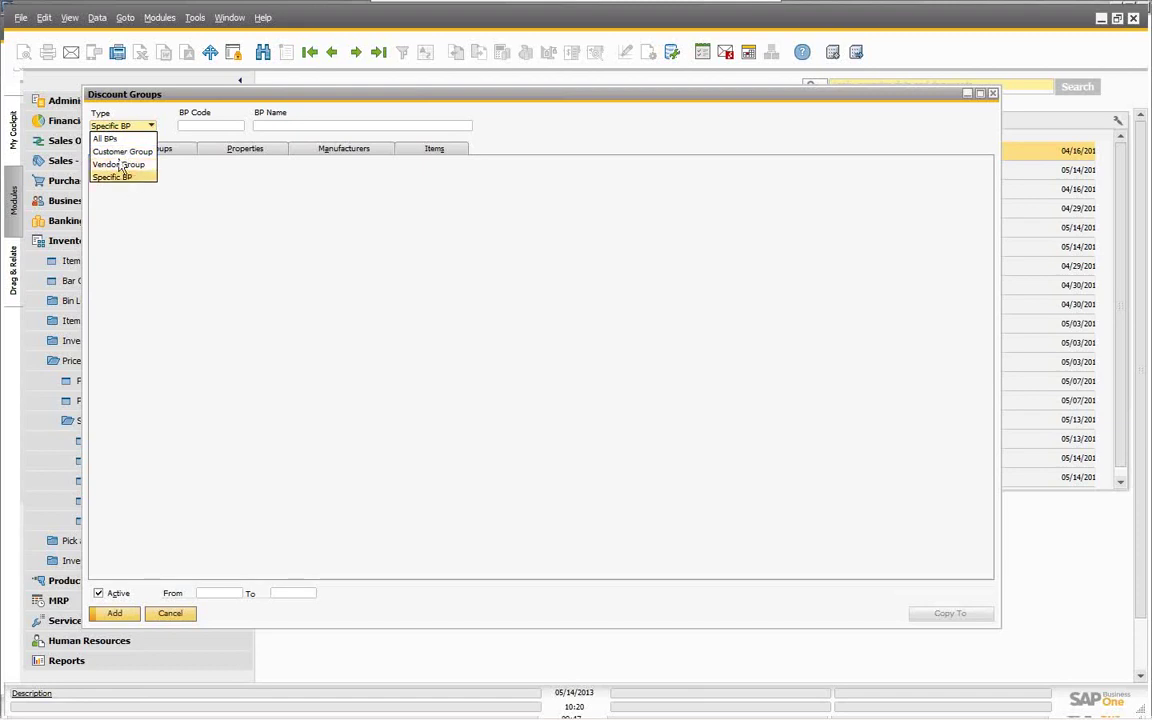
{"action": "left_click", "coordinate": [172, 168]}
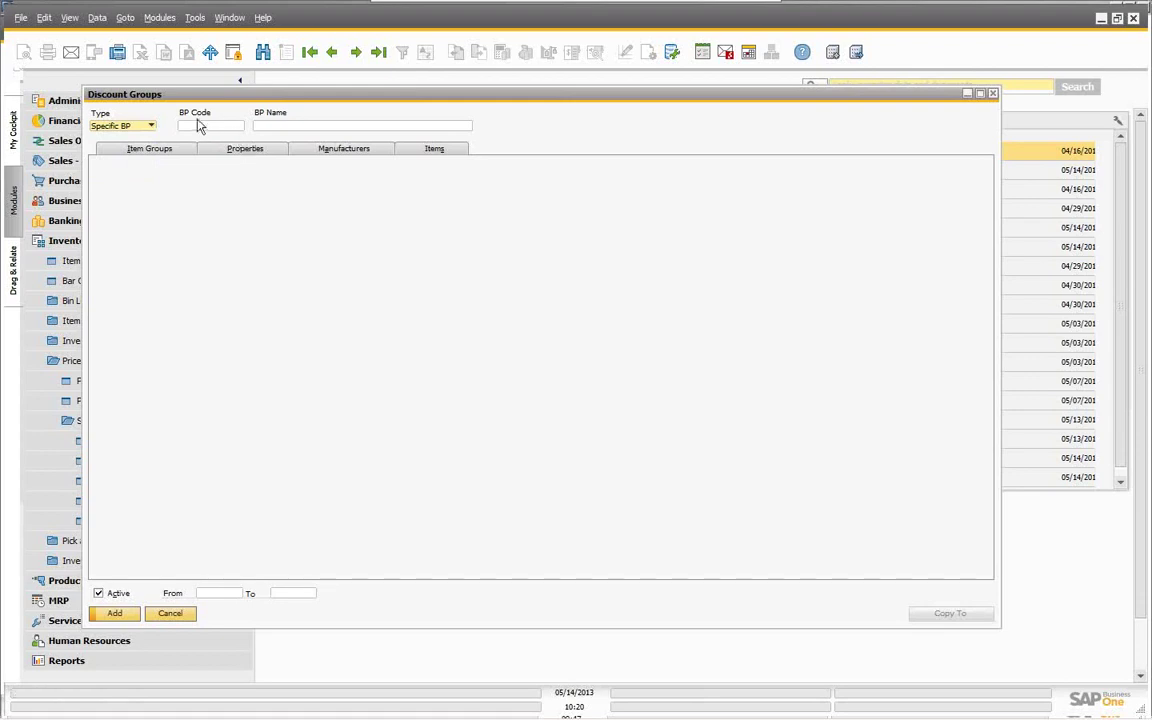
{"action": "left_click", "coordinate": [212, 126]}
{"action": "left_click", "coordinate": [285, 127]}
{"action": "type", "text": "e"}
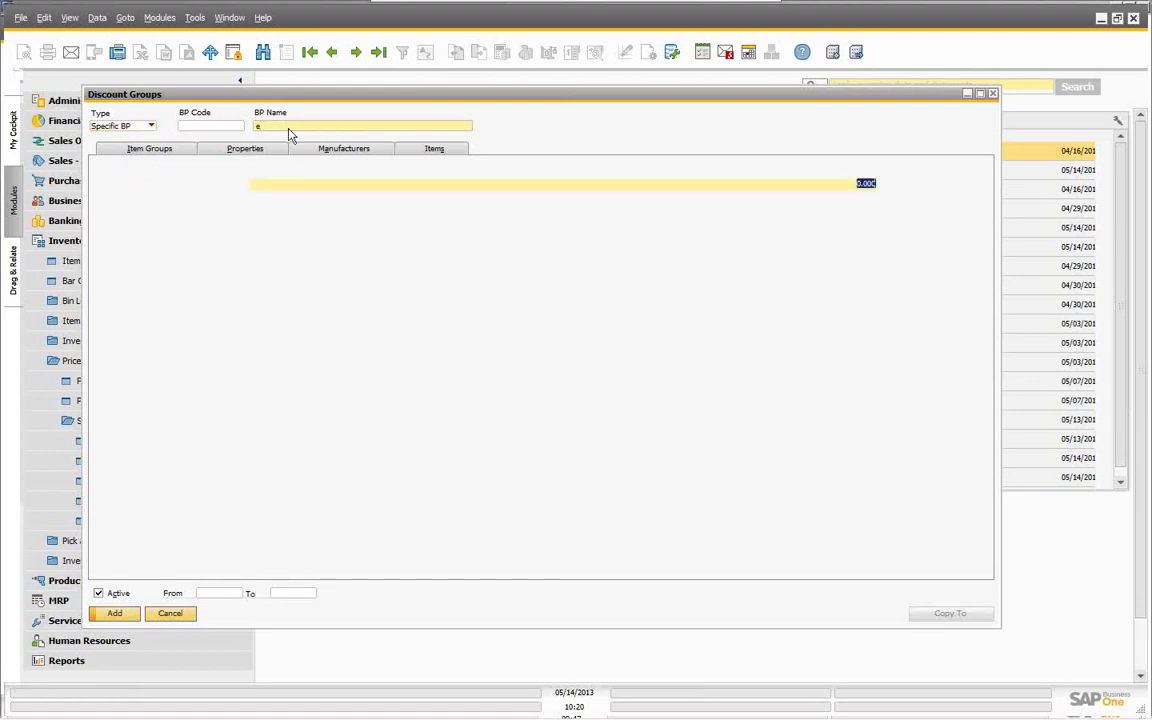
{"action": "key", "text": "Tab"}
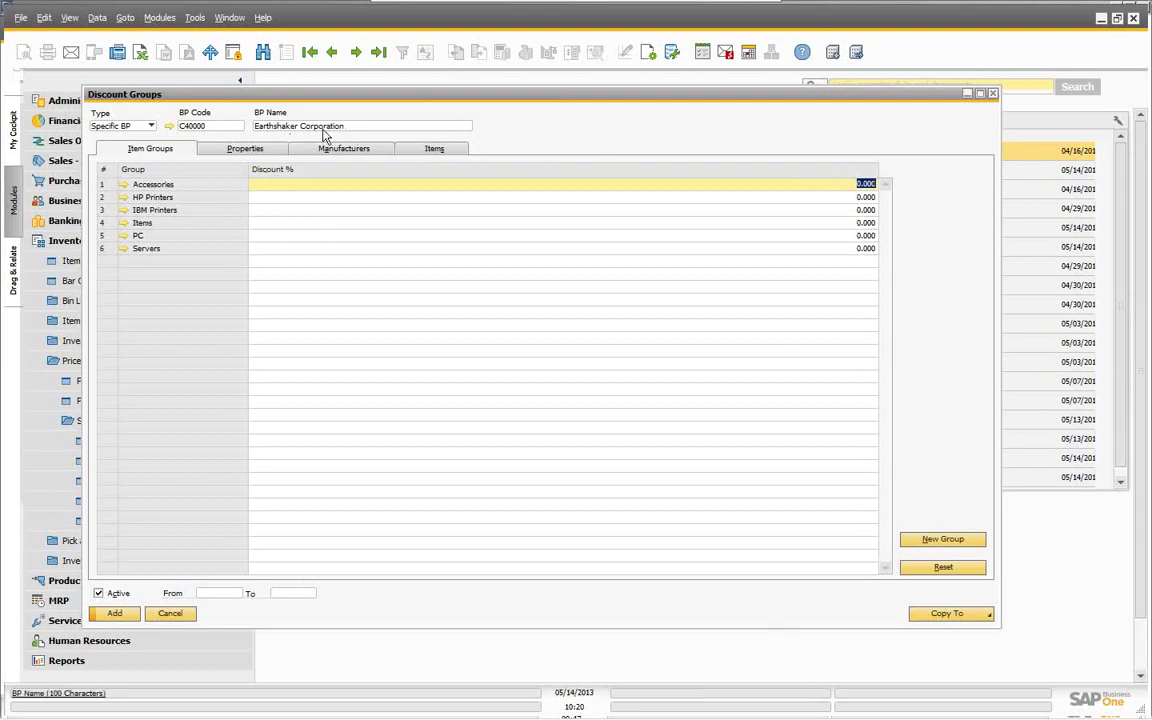
Review the discount settings by item property and by manufacturer for Earthshaker Corporation
{"action": "left_click", "coordinate": [244, 149]}
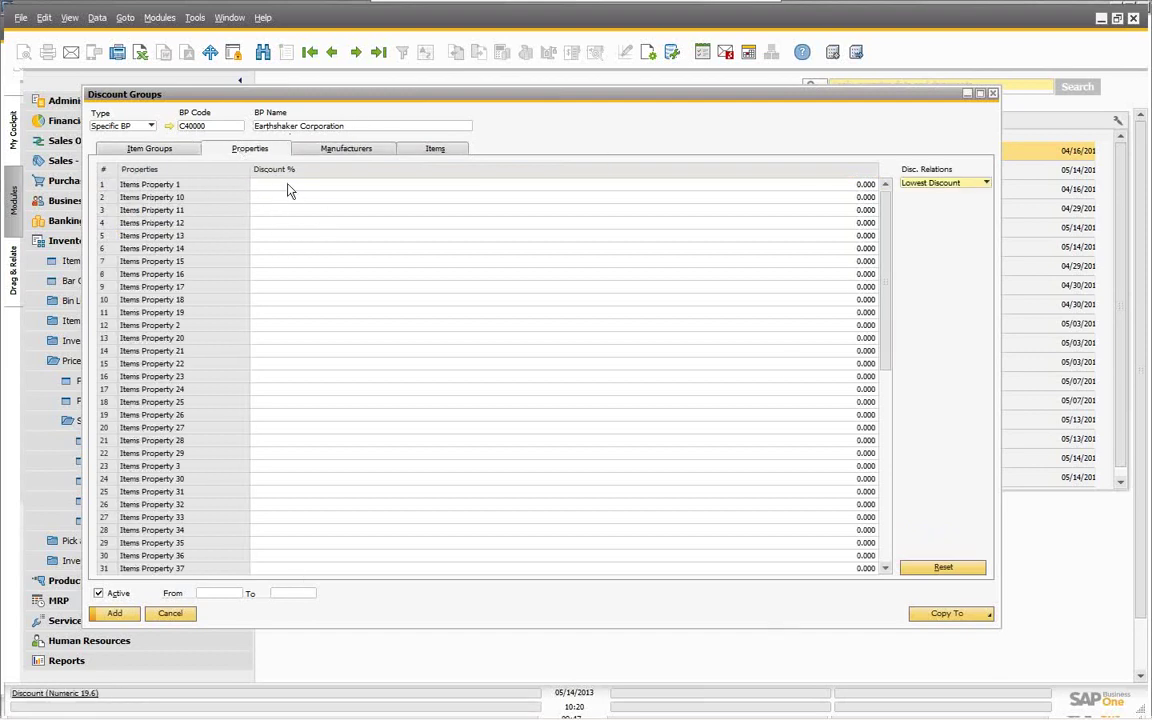
{"action": "scroll", "coordinate": [308, 433], "scroll_direction": "down", "scroll_amount": 2}
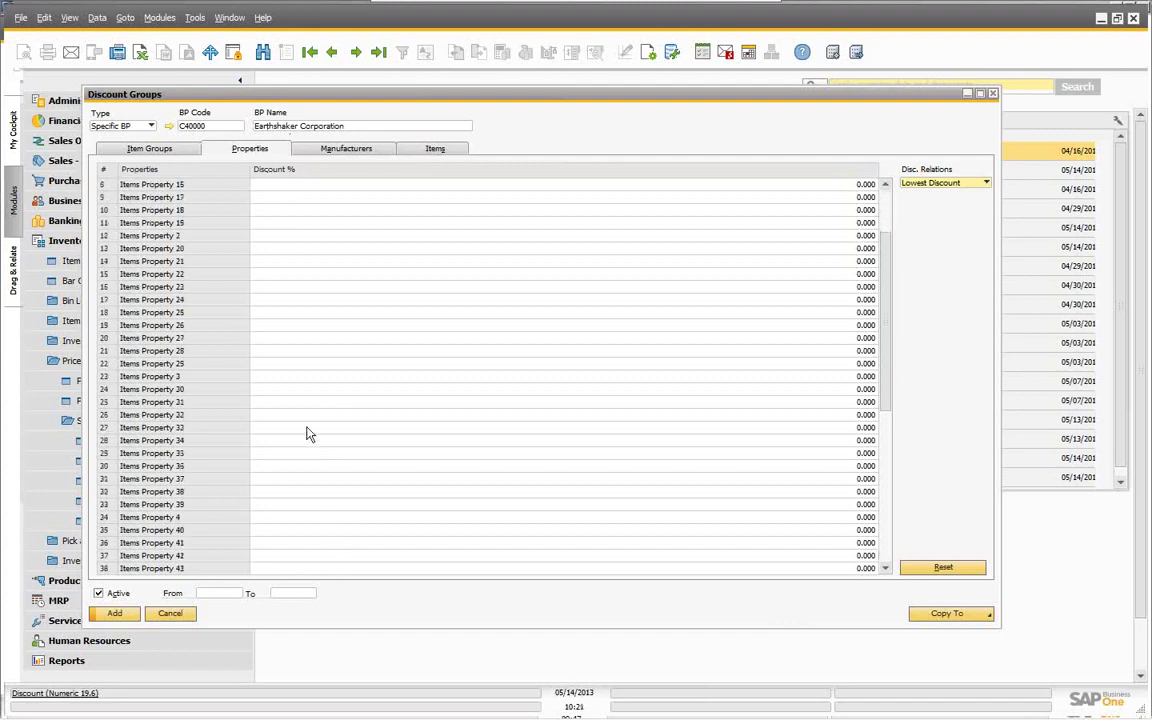
{"action": "left_click", "coordinate": [340, 150]}
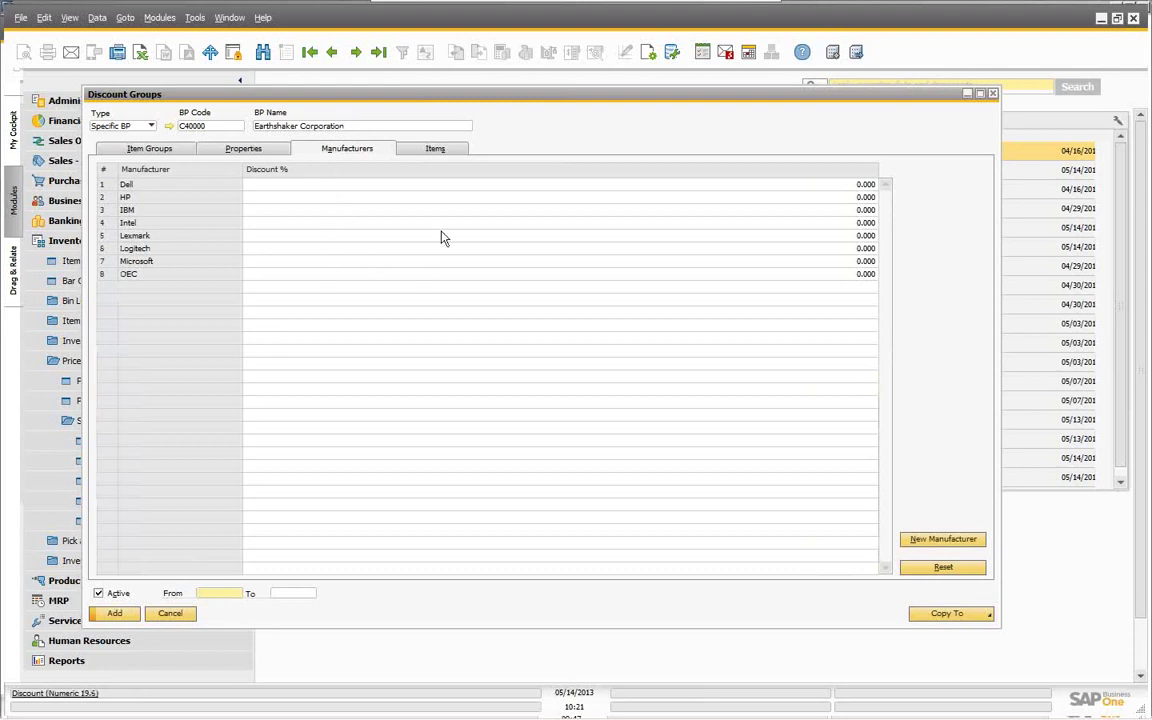
Add item A00003 from the IBM Printers group to the discount group's item-specific discounts
{"action": "left_click", "coordinate": [430, 150]}
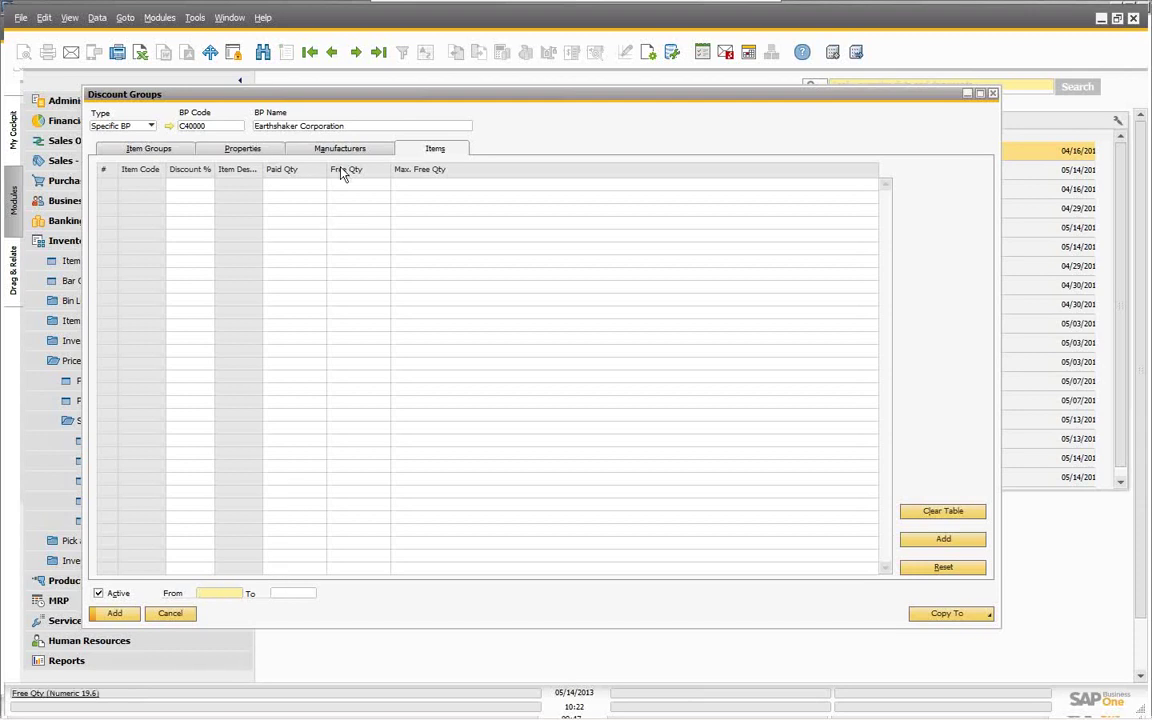
{"action": "left_click", "coordinate": [942, 540]}
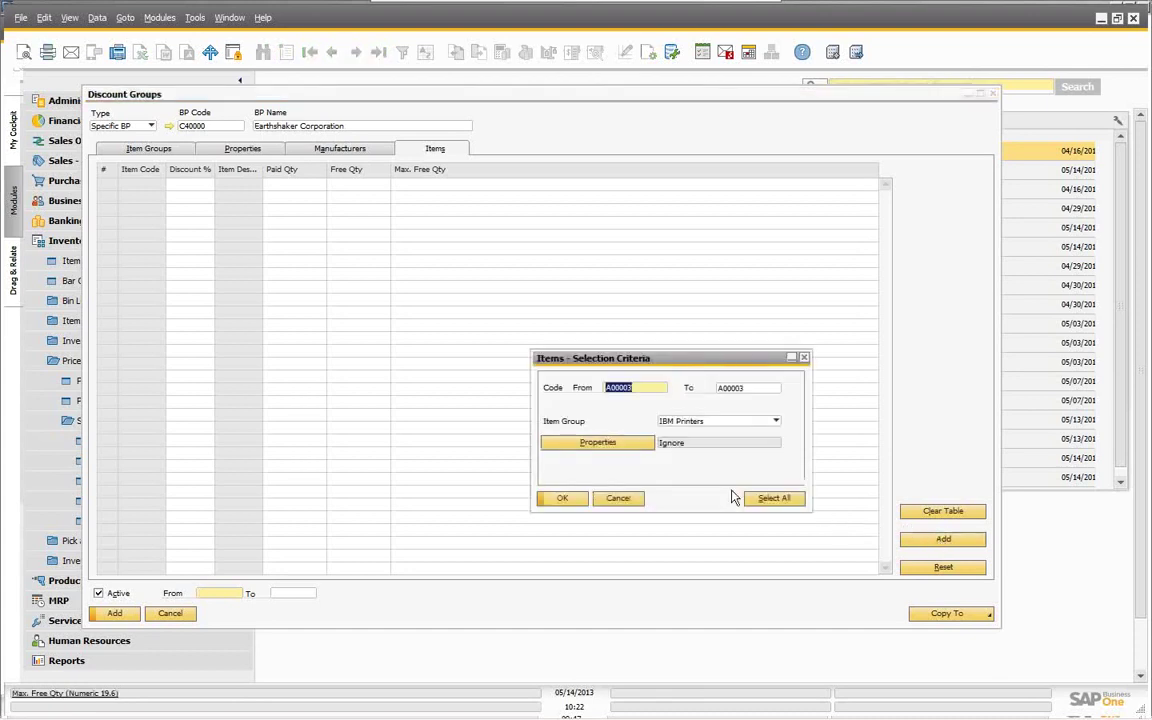
{"action": "left_click", "coordinate": [565, 498]}
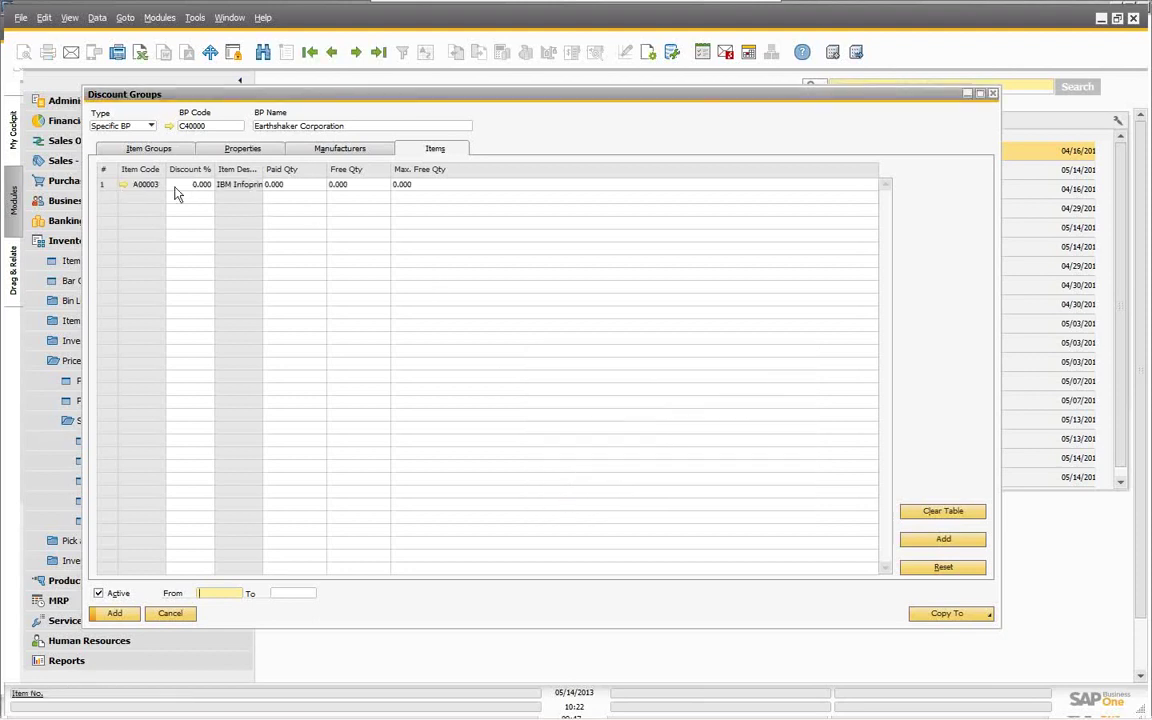
Set item A00003's paid quantity to 2, free quantity to 1 and maximum free quantity to 4, and save the discount group
{"action": "left_click", "coordinate": [295, 187]}
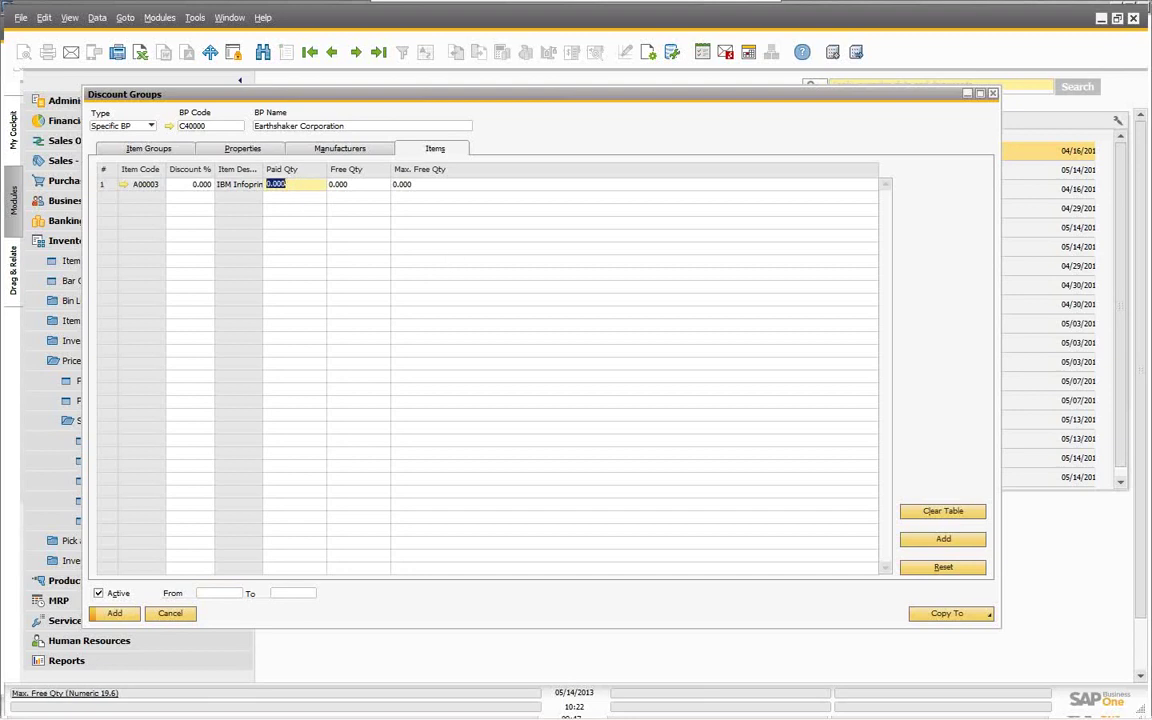
{"action": "type", "text": "2"}
{"action": "key", "text": "Tab"}
{"action": "type", "text": "1"}
{"action": "key", "text": "Tab"}
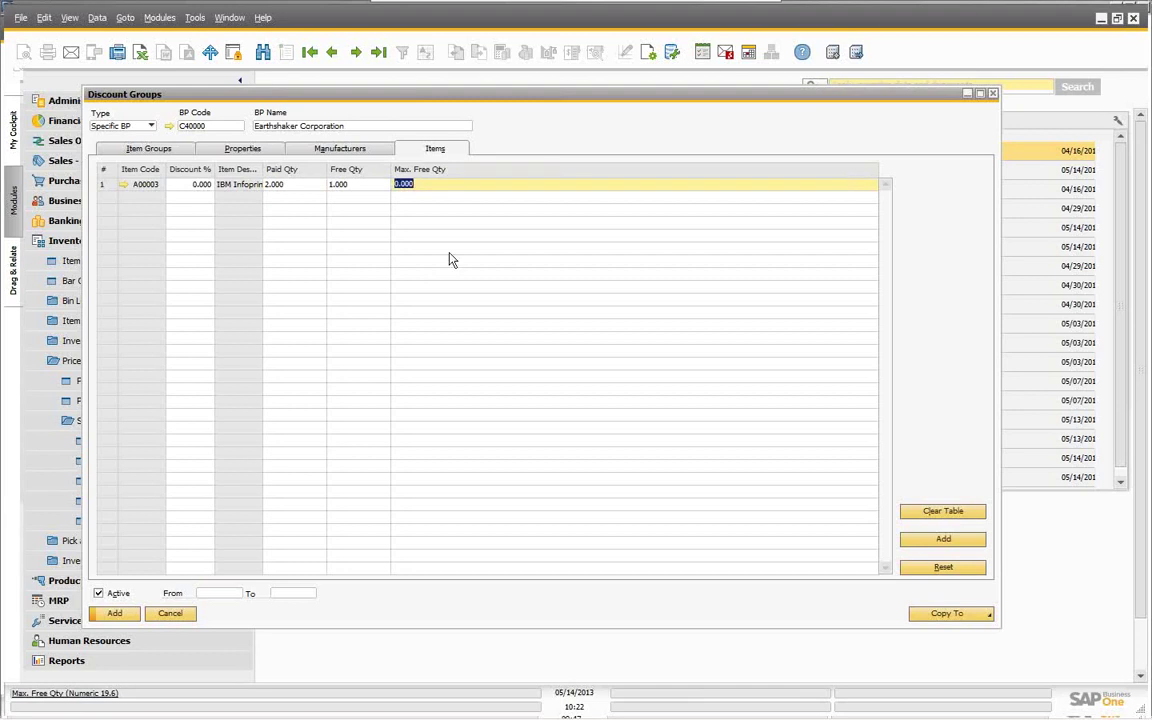
{"action": "type", "text": "4"}
{"action": "left_click", "coordinate": [272, 183]}
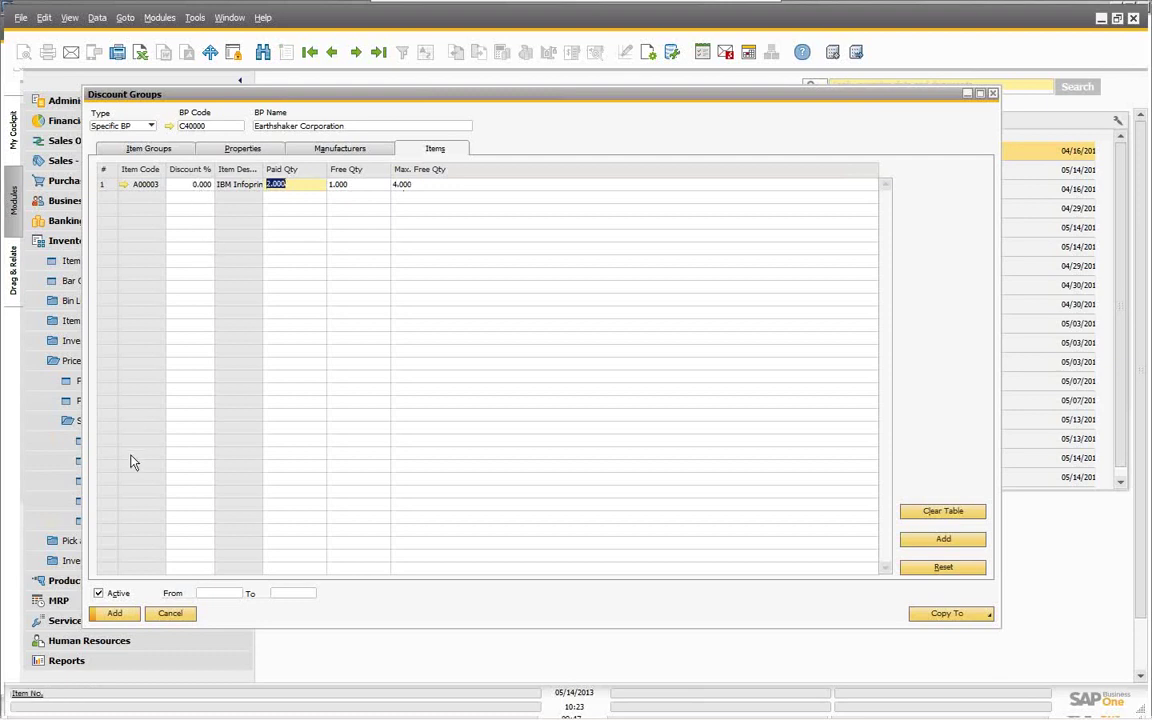
{"action": "left_click", "coordinate": [114, 613]}
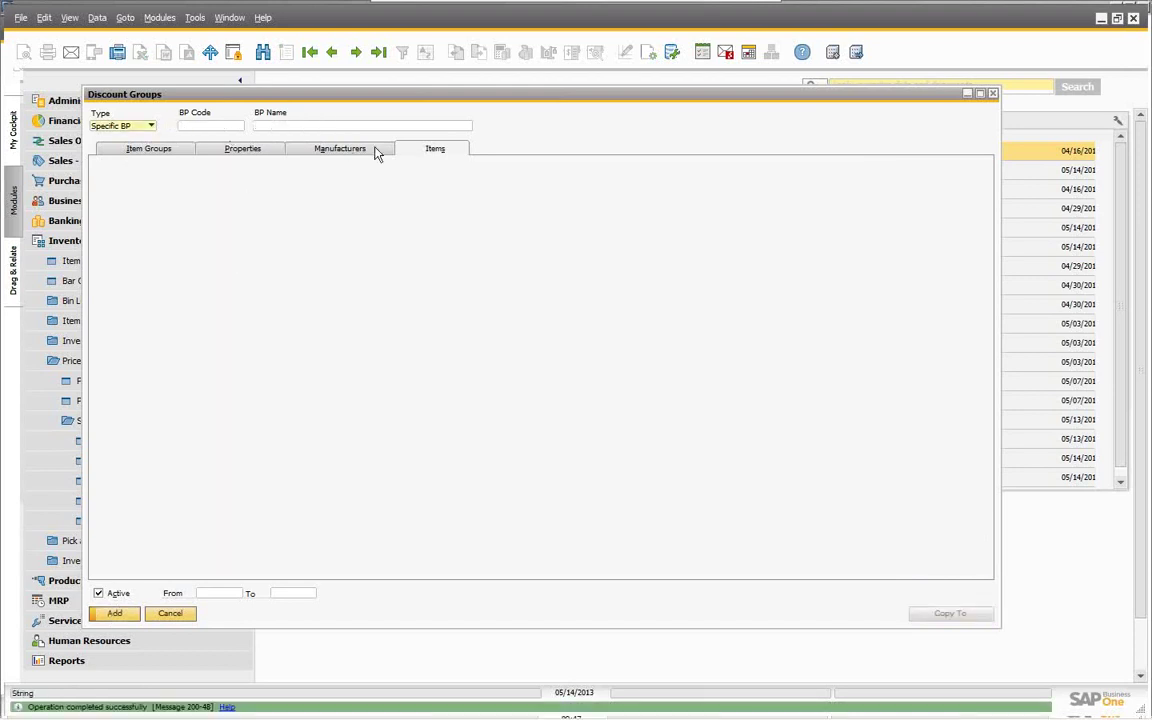
Reload the discount group for Earthshaker Corporation and check its item-specific free quantity discount
{"action": "left_click", "coordinate": [222, 125]}
{"action": "left_click", "coordinate": [288, 124]}
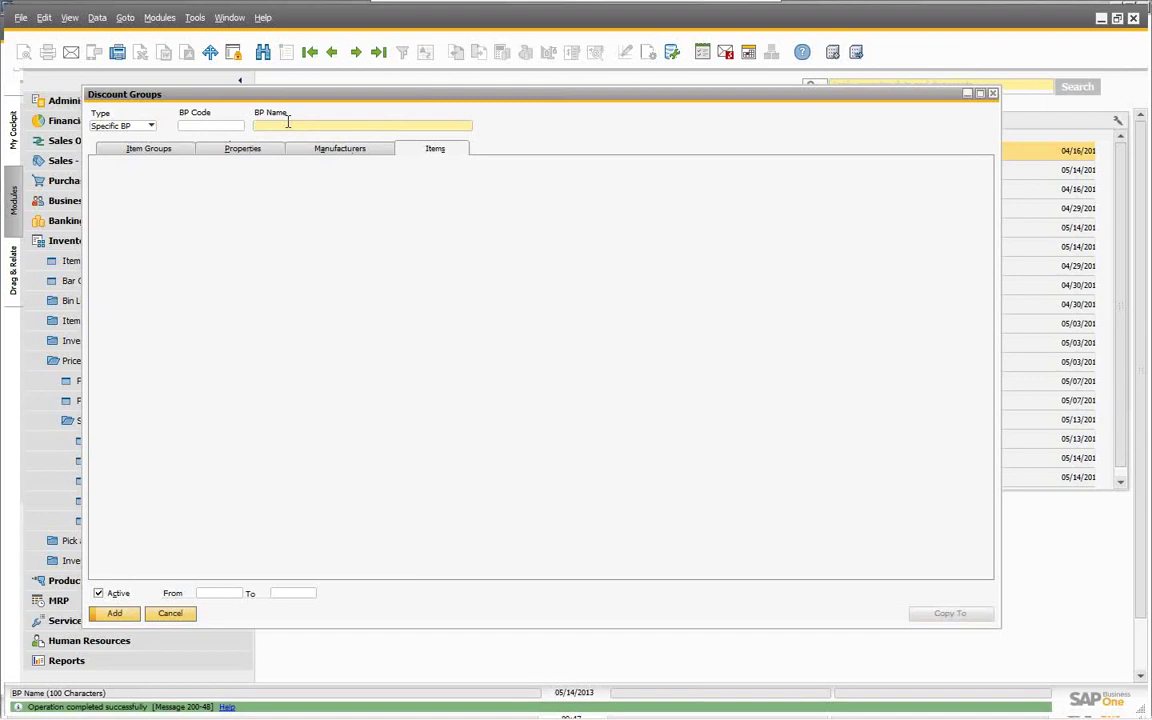
{"action": "type", "text": "e"}
{"action": "key", "text": "Tab"}
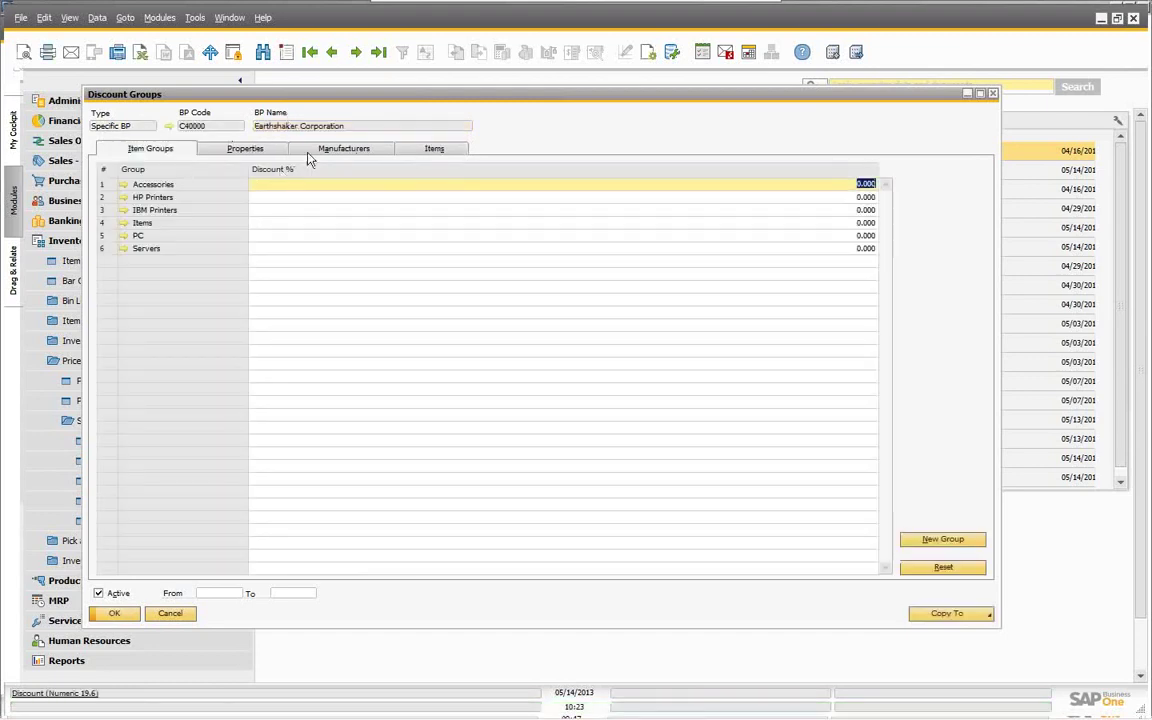
{"action": "left_click", "coordinate": [432, 149]}
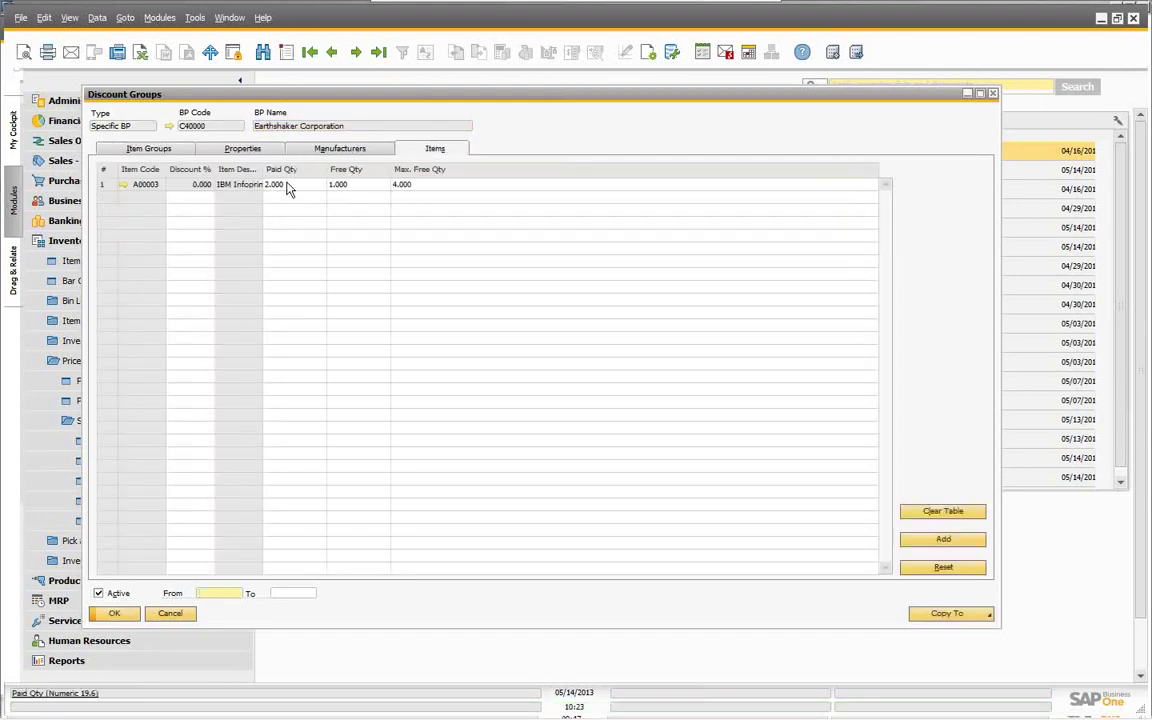
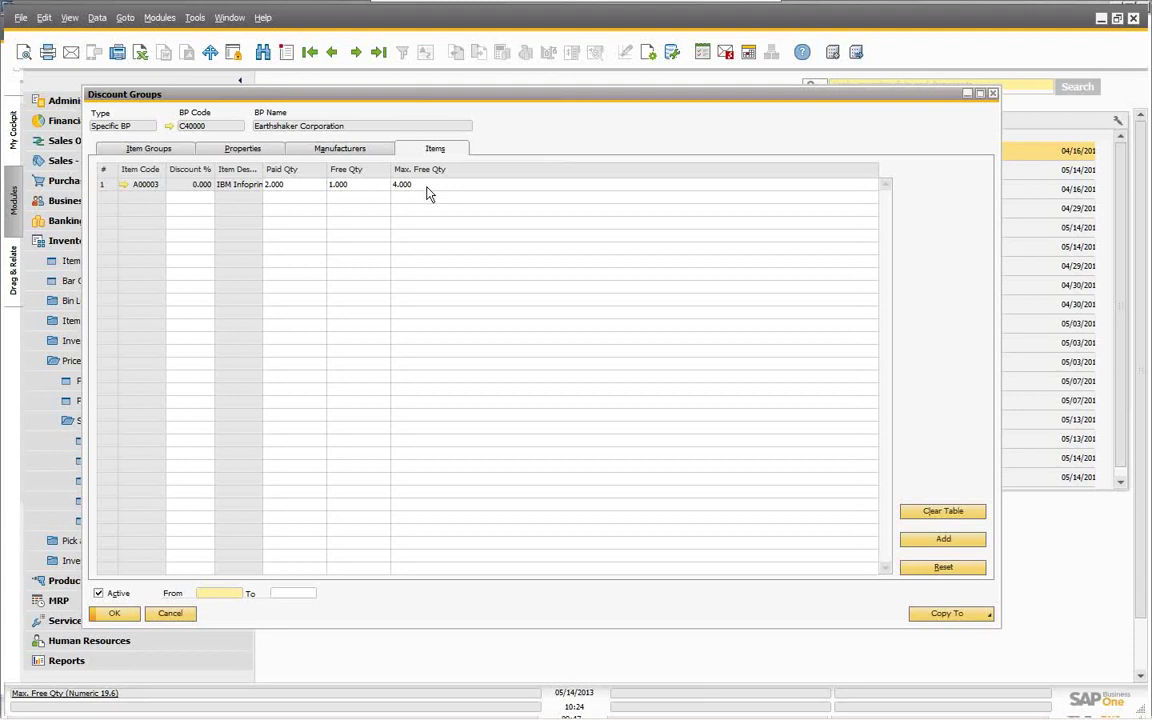
Open Earthshaker Corporation's master data and examine the discount options in its payment terms
{"action": "left_click", "coordinate": [169, 126]}
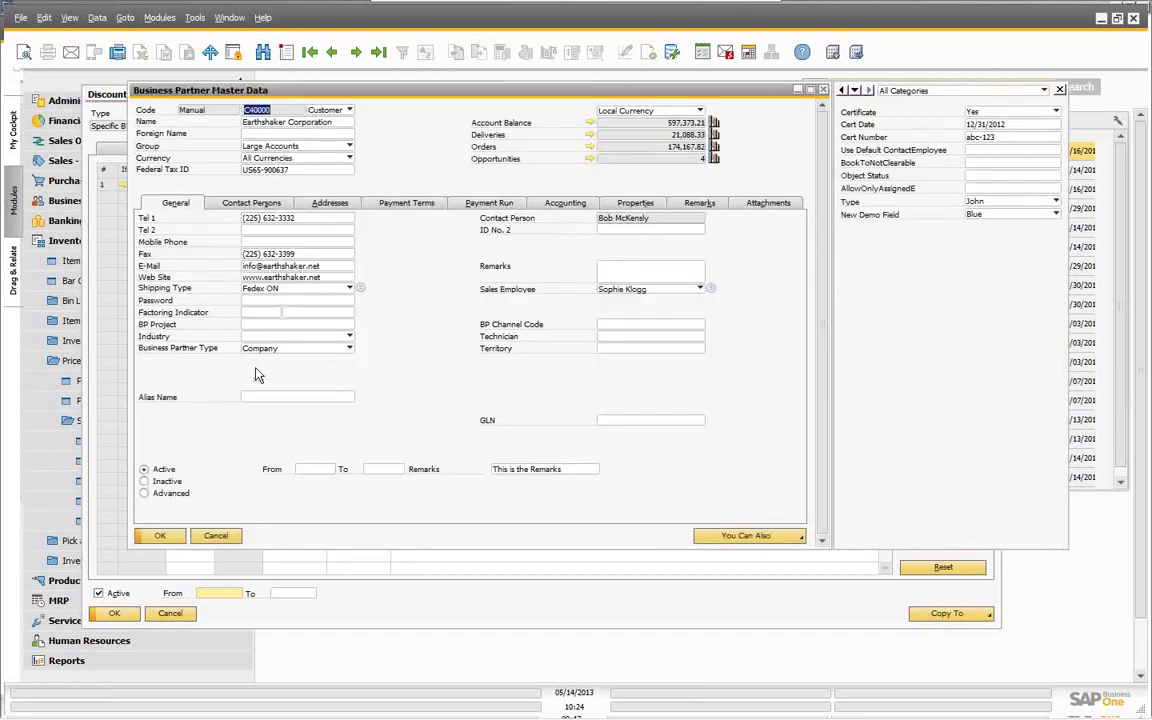
{"action": "left_click", "coordinate": [400, 203]}
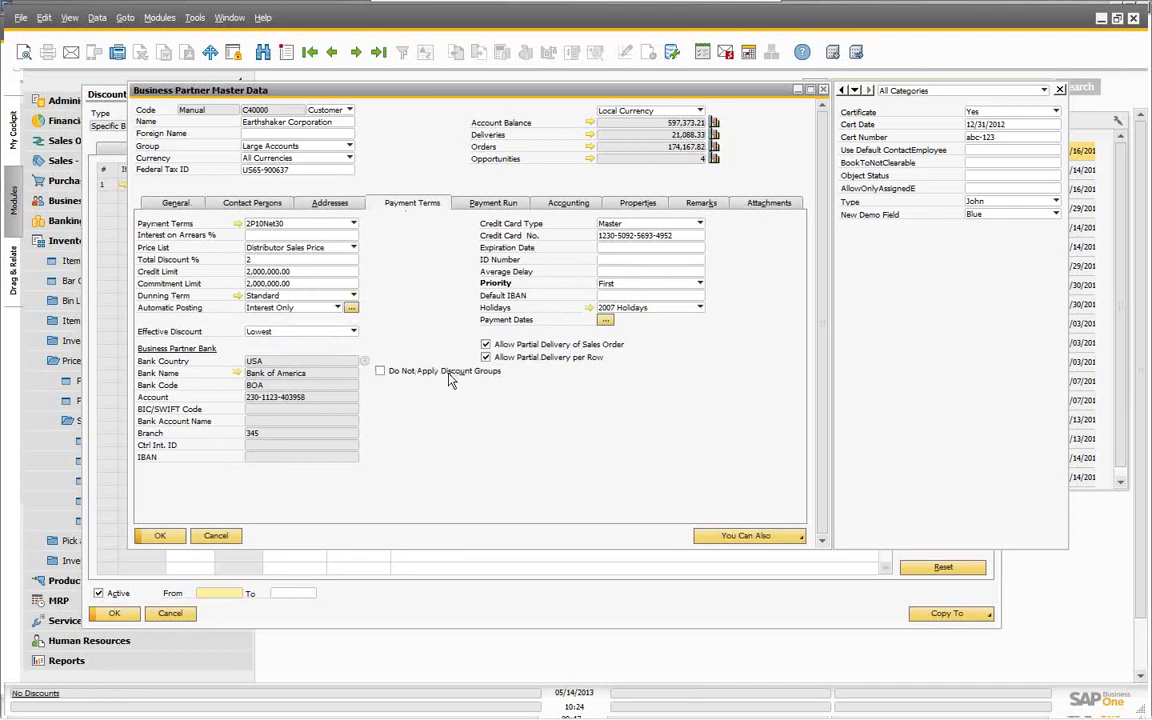
Open item A00003's master data from the discount group and examine its option for excluding discount groups
{"action": "left_click", "coordinate": [214, 535]}
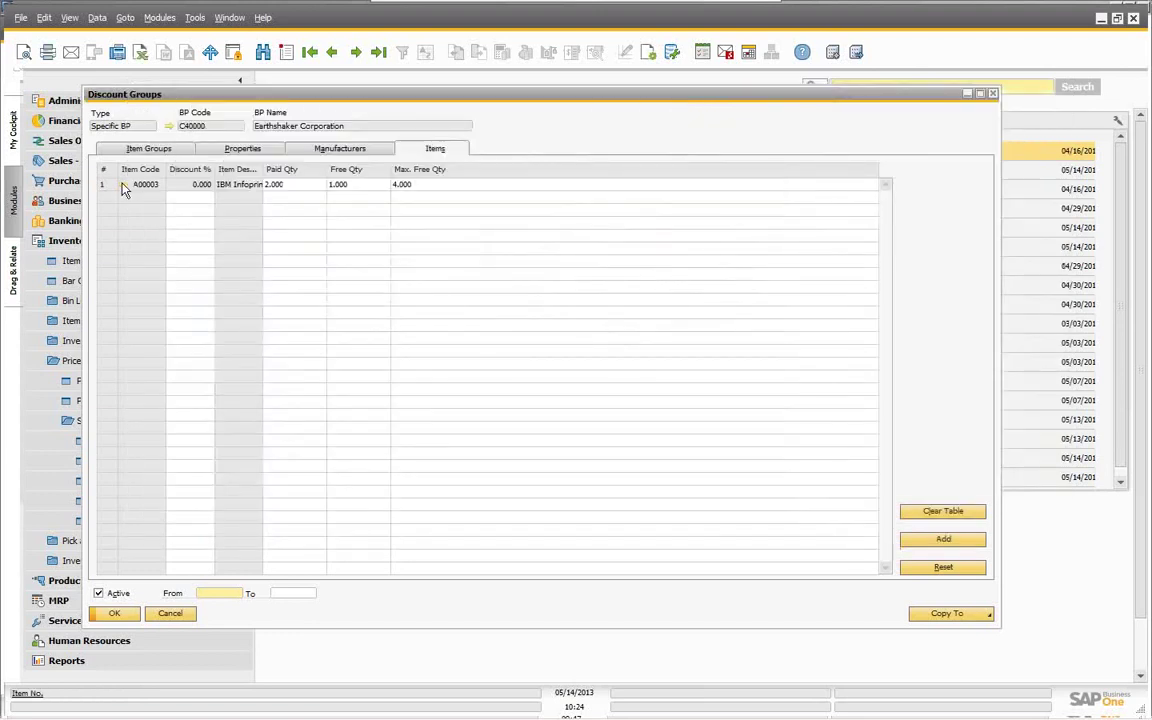
{"action": "left_click", "coordinate": [123, 187]}
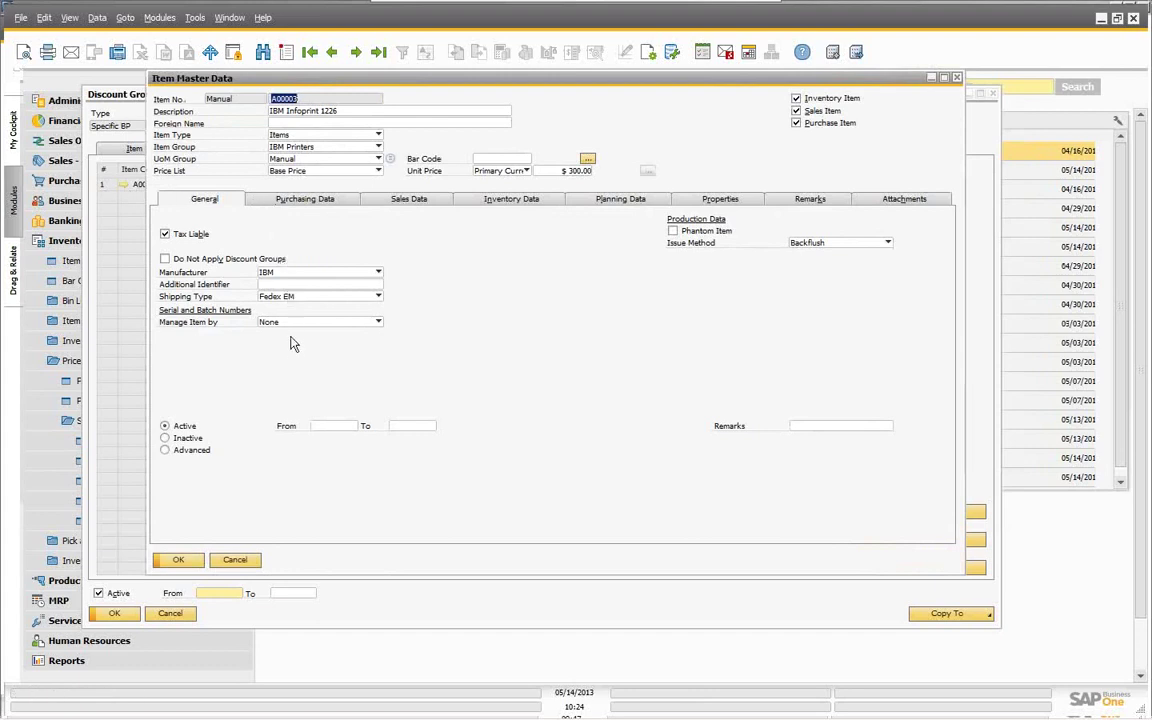
{"action": "left_click", "coordinate": [235, 561]}
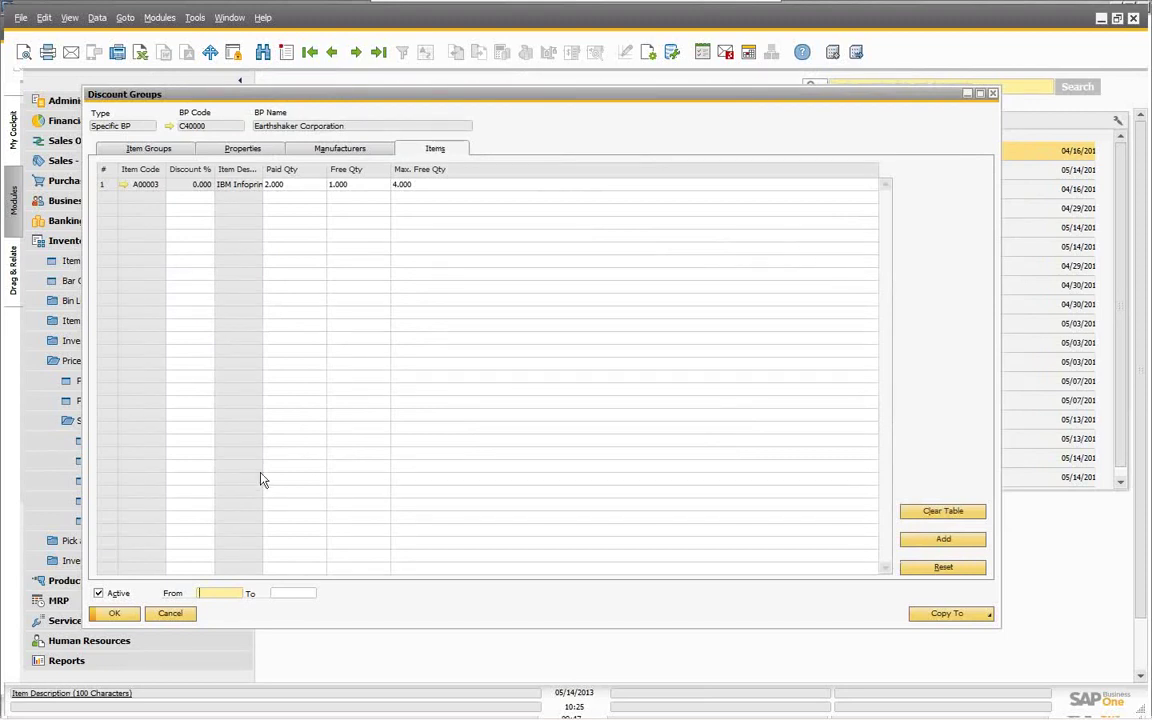
Deactivate and reactivate Earthshaker Corporation's discount group, and close the discount groups without saving
{"action": "left_click", "coordinate": [98, 594]}
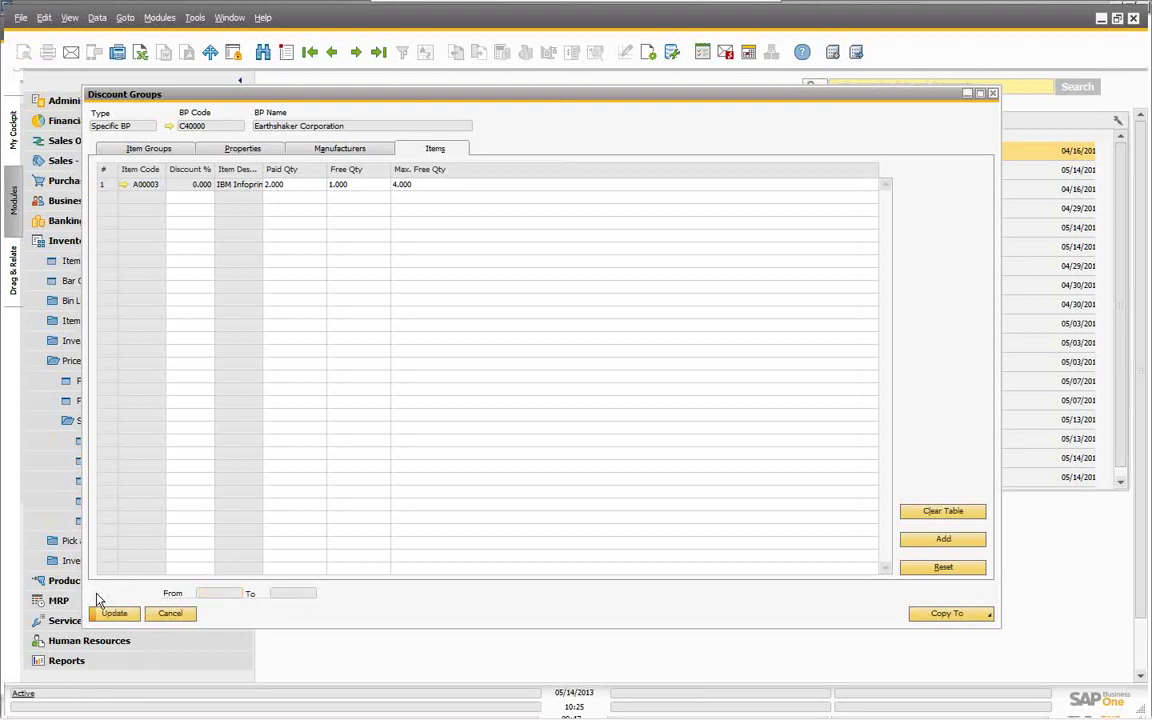
{"action": "left_click", "coordinate": [98, 594]}
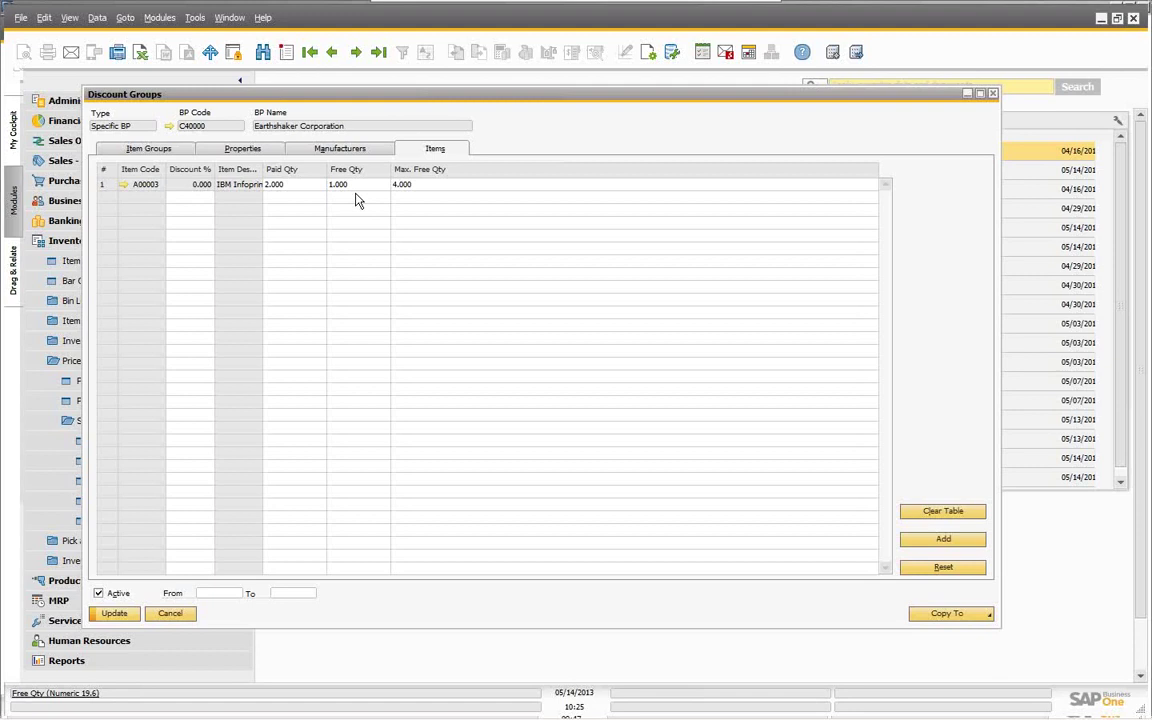
{"action": "left_click", "coordinate": [170, 614]}
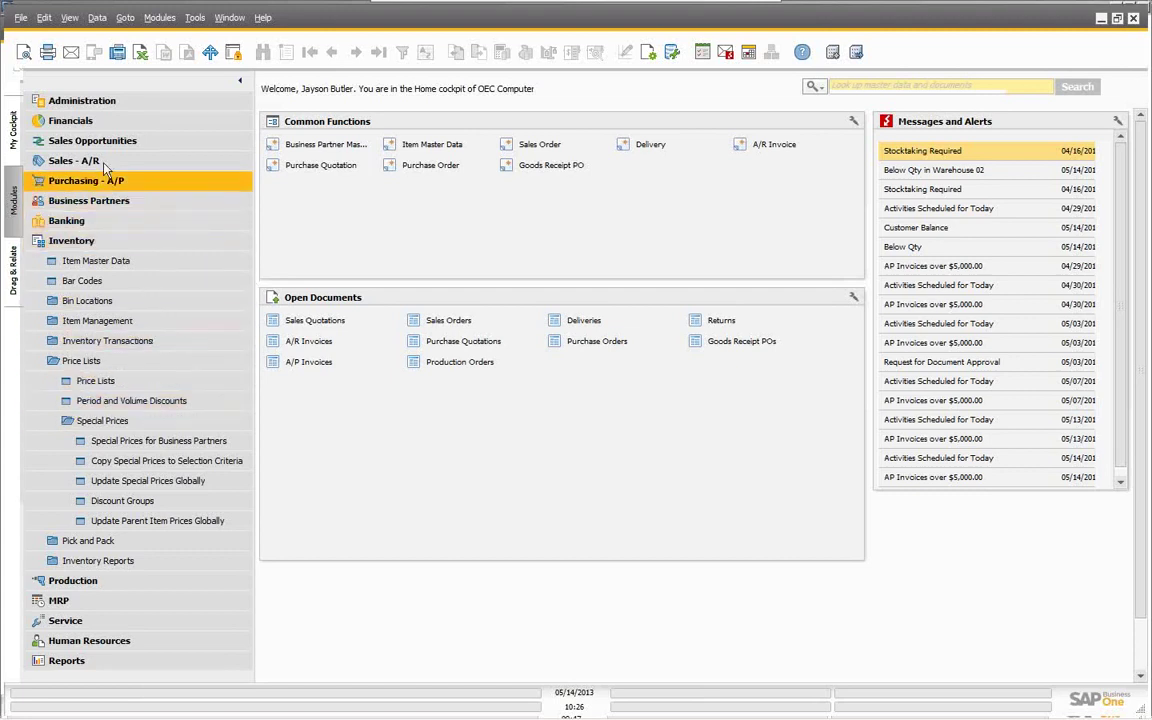
Examine the pricing options in the company's general settings
{"action": "left_click", "coordinate": [70, 240]}
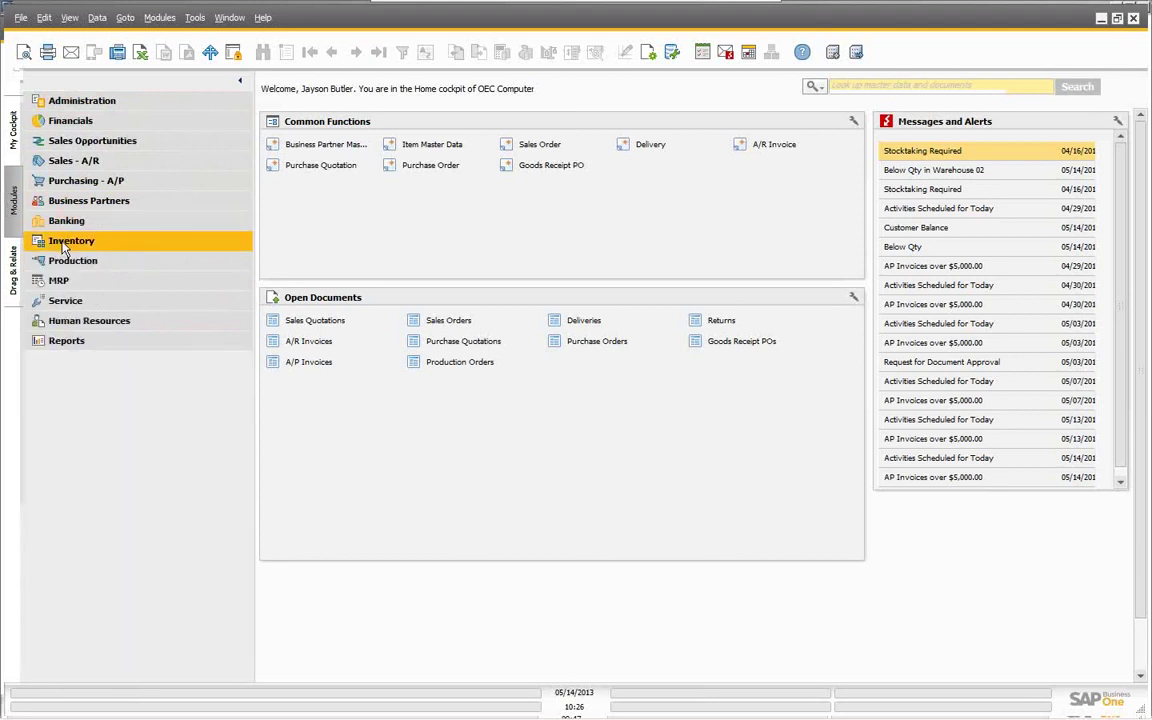
{"action": "left_click", "coordinate": [96, 106]}
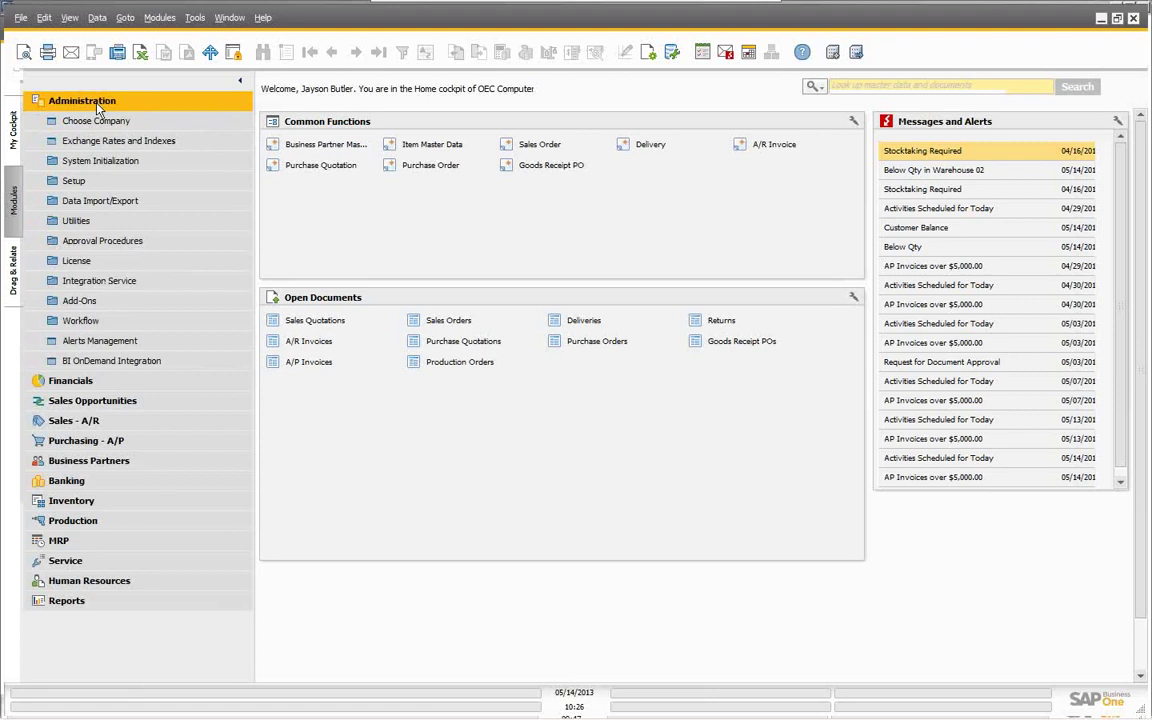
{"action": "left_click", "coordinate": [104, 163]}
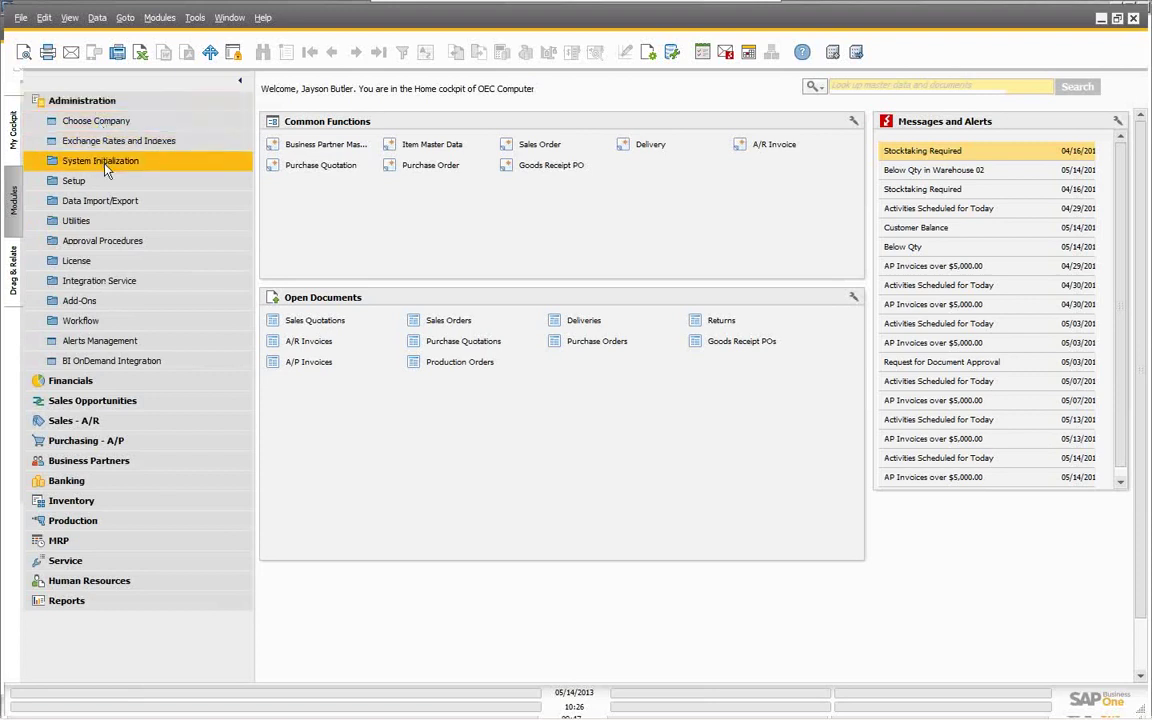
{"action": "left_click", "coordinate": [98, 200]}
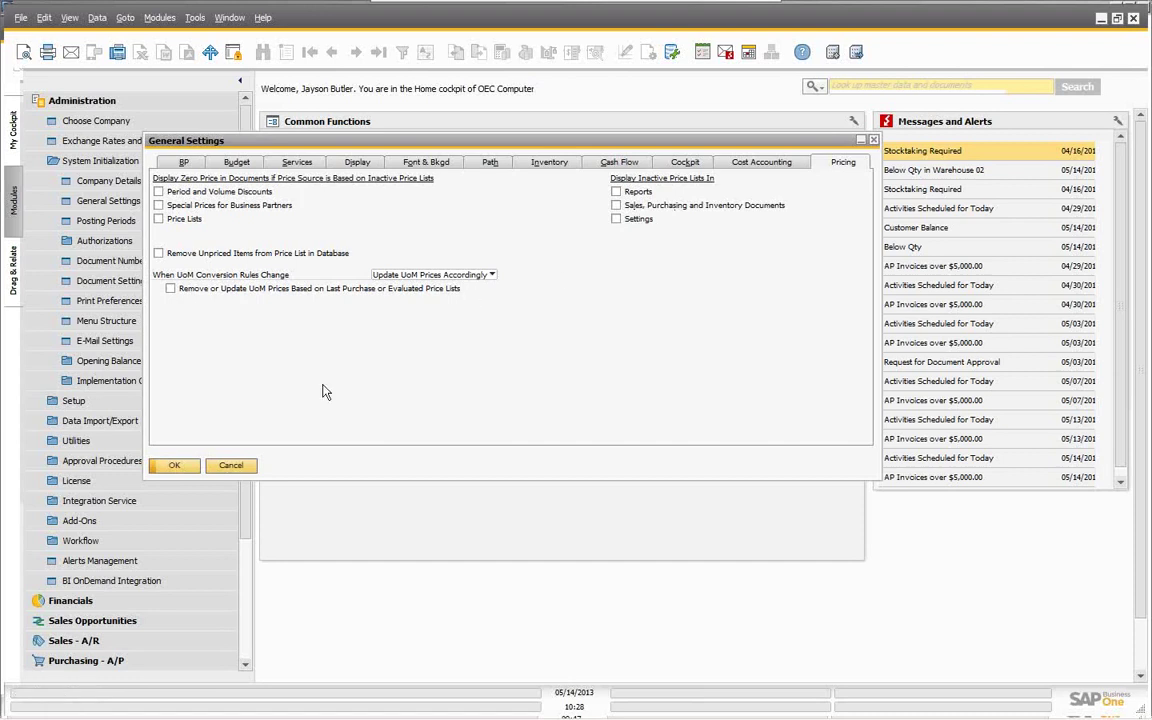
{"action": "left_click", "coordinate": [231, 466]}
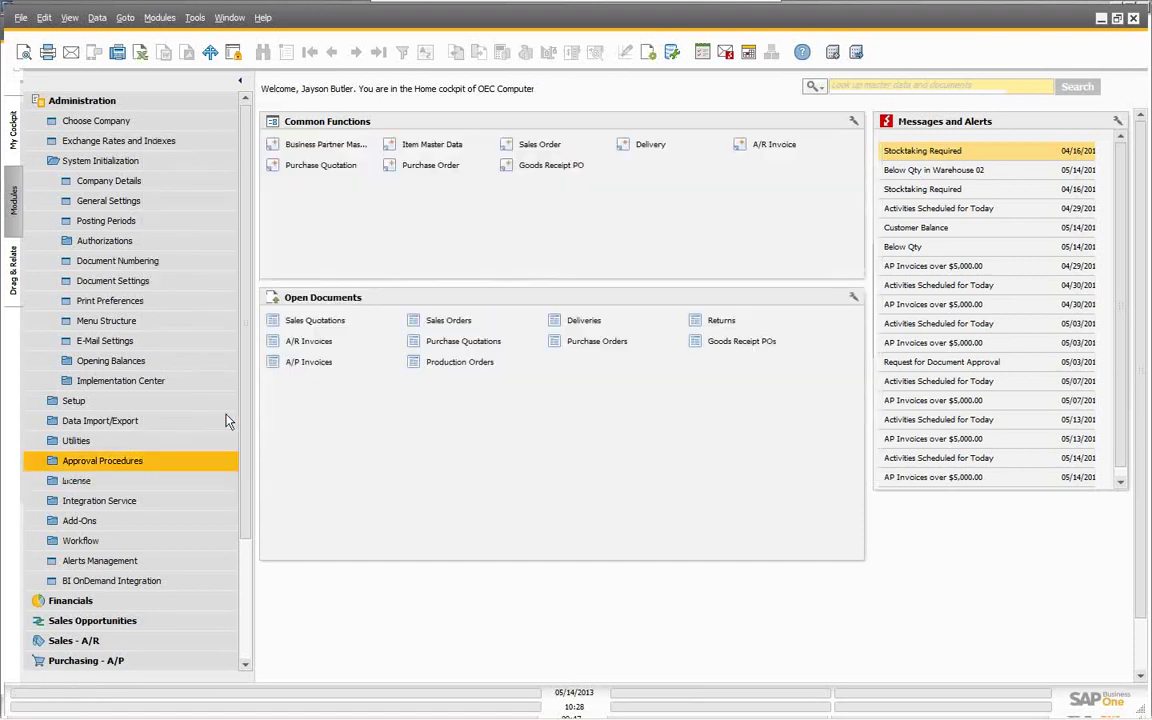
Examine the price list assignments and effective discount options in the customer groups setup
{"action": "left_click", "coordinate": [115, 165]}
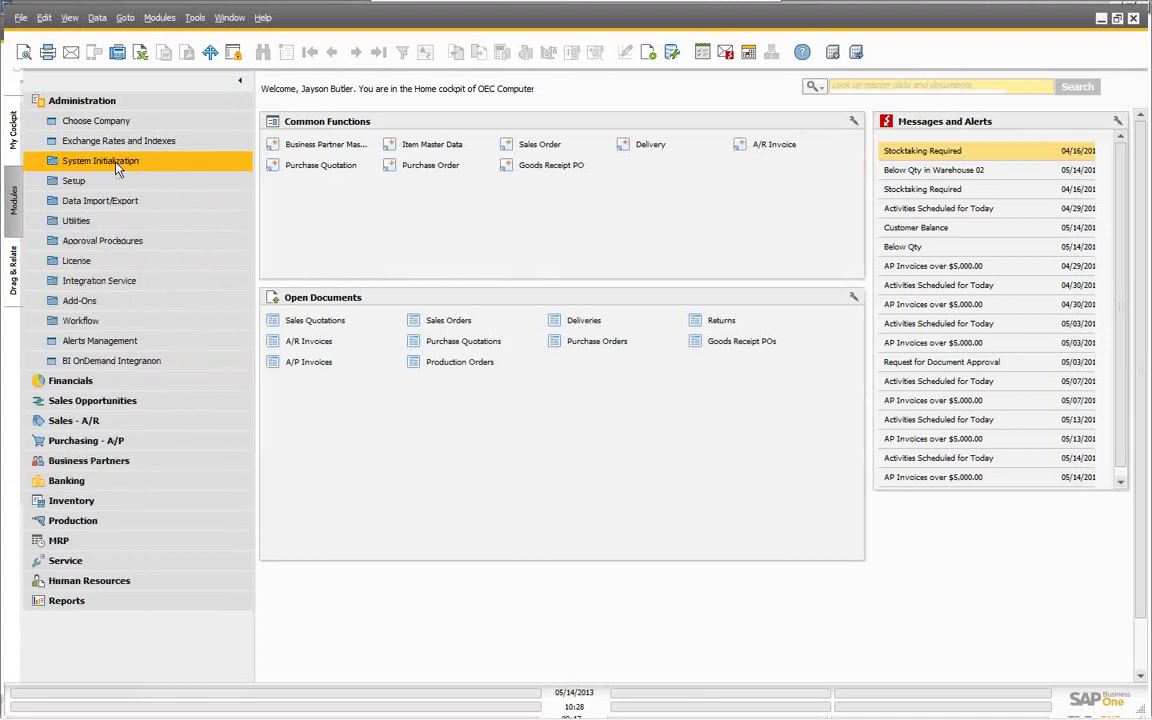
{"action": "left_click", "coordinate": [76, 180]}
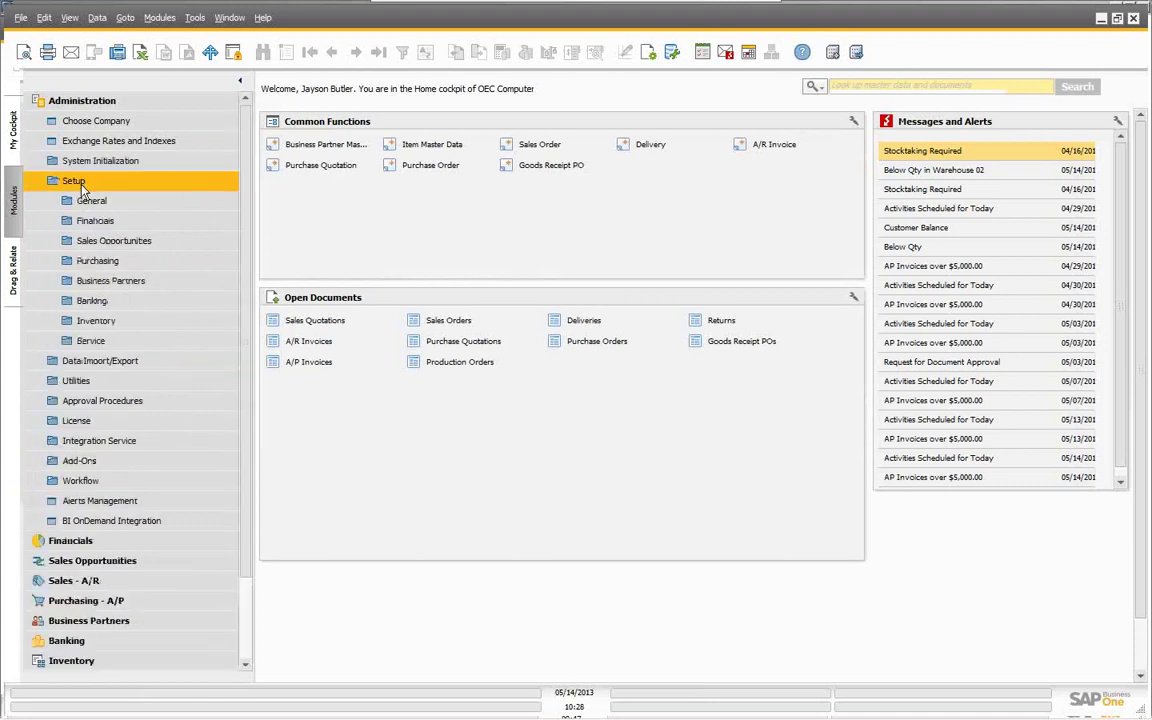
{"action": "left_click", "coordinate": [108, 284]}
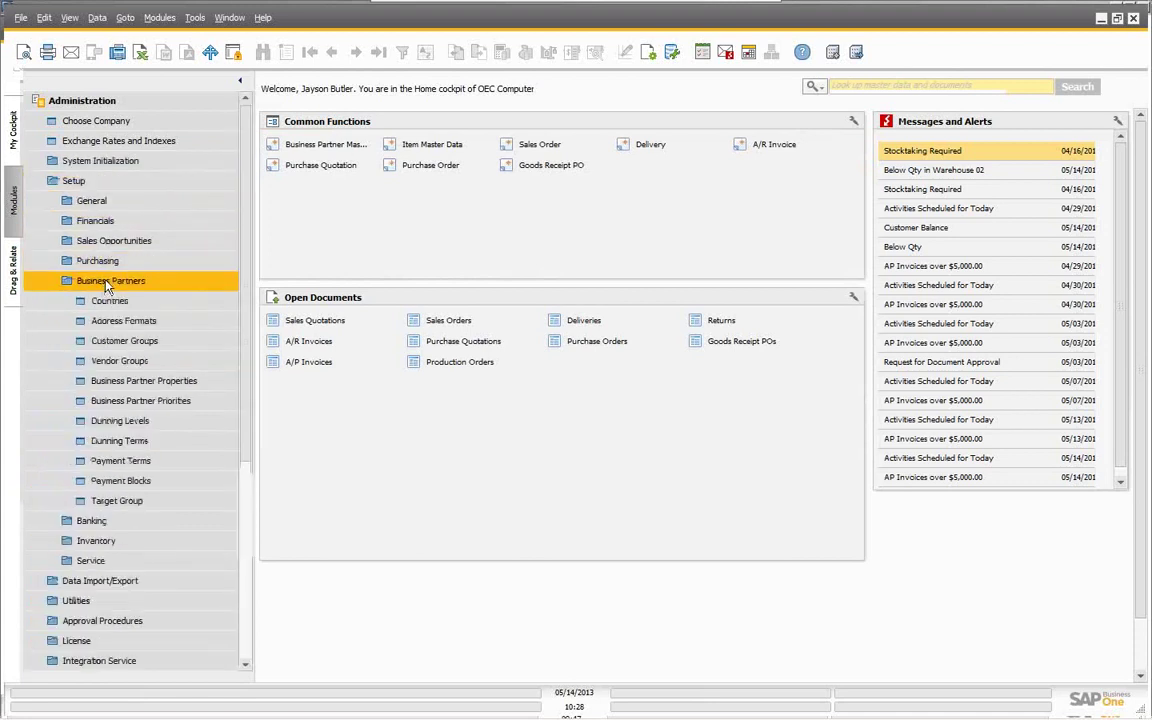
{"action": "left_click", "coordinate": [116, 343]}
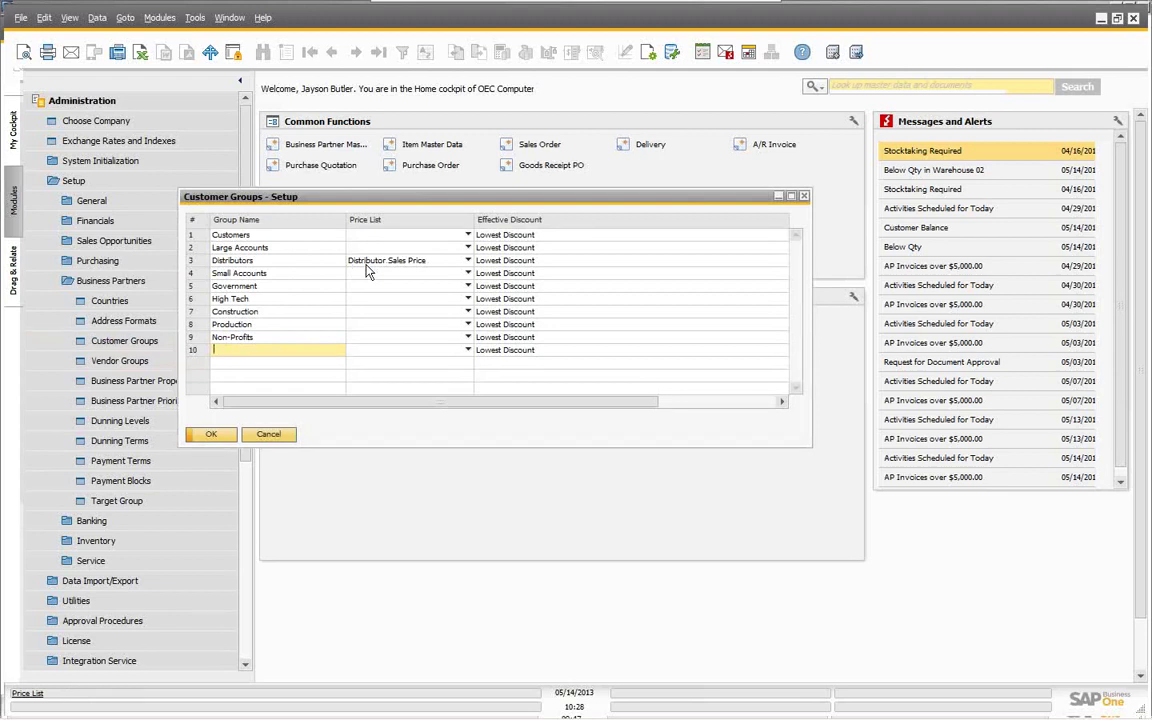
{"action": "left_click", "coordinate": [493, 270]}
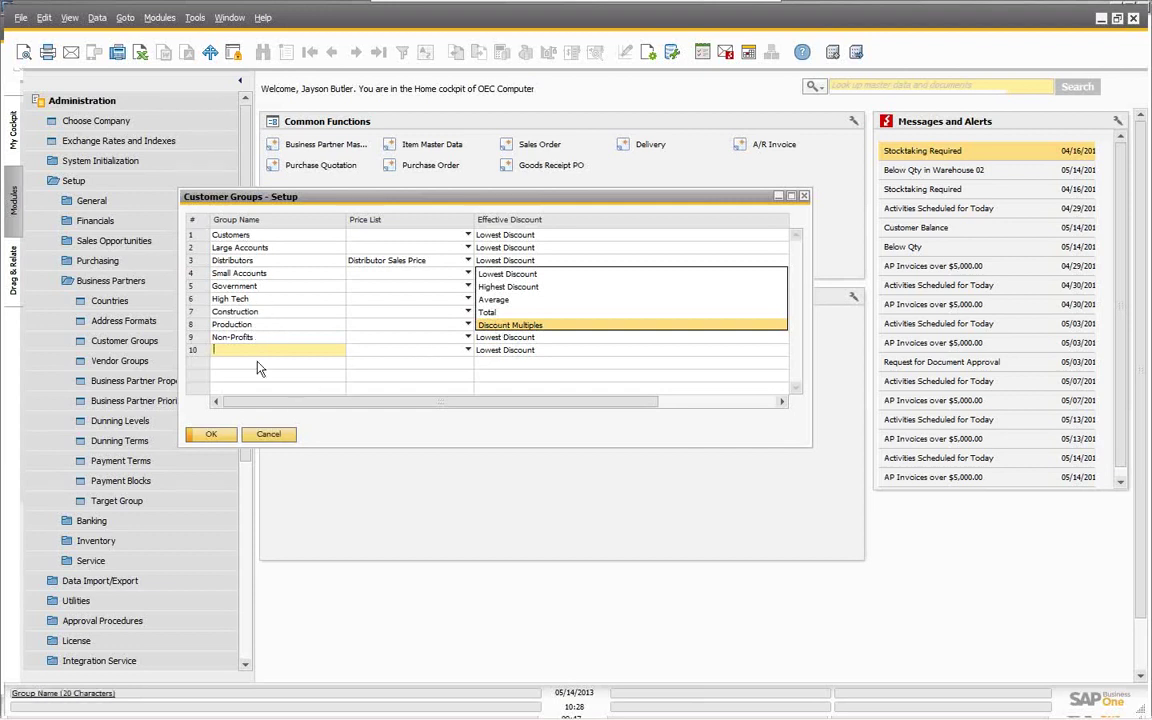
{"action": "left_click", "coordinate": [276, 436]}
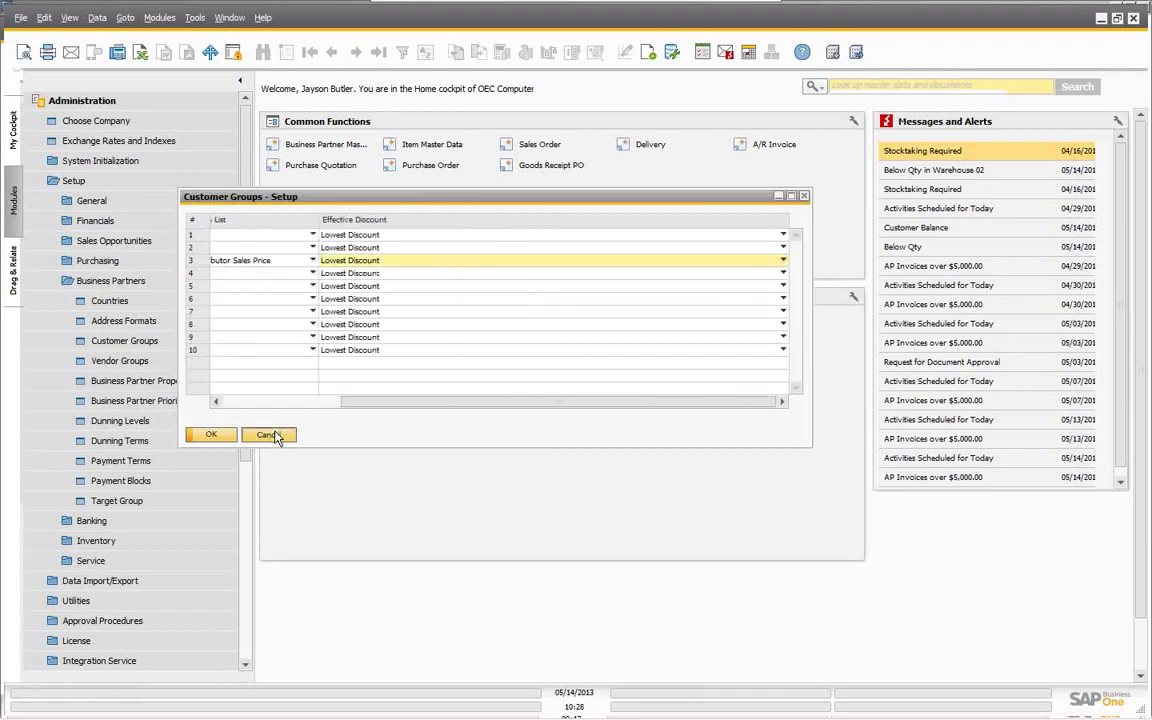
{"action": "left_click", "coordinate": [268, 435]}
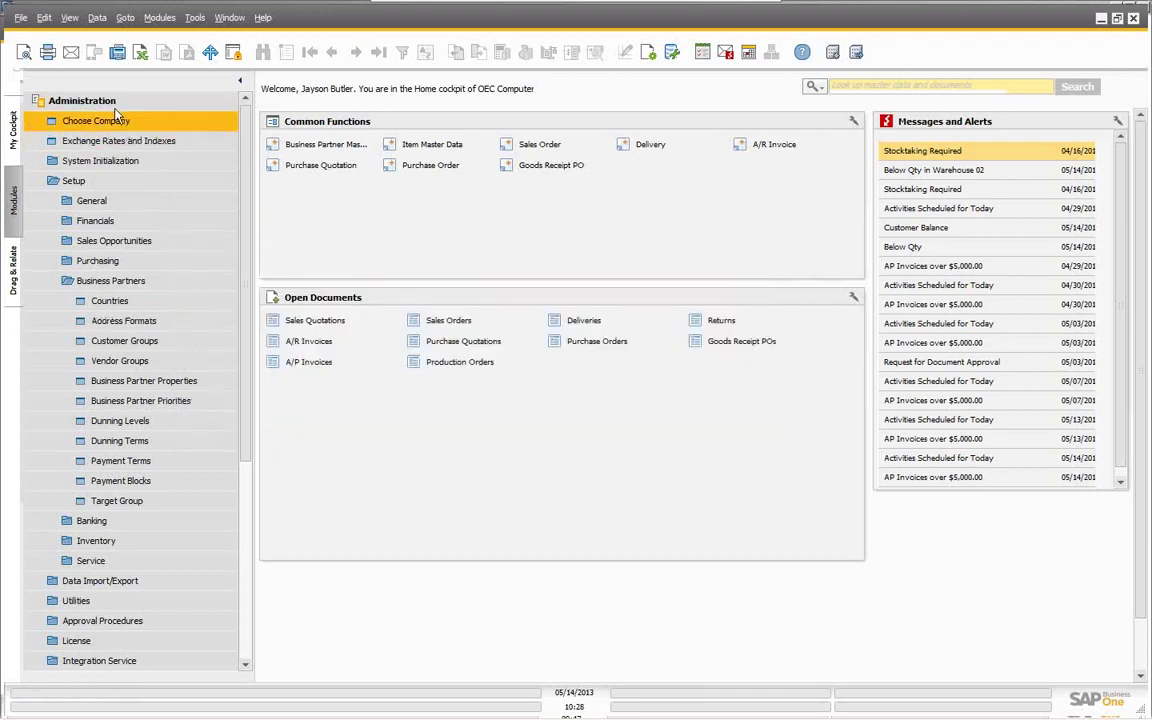
Find Earthshaker Corporation's master data and review the customer group, price list and effective discount in its payment terms
{"action": "left_click", "coordinate": [109, 103]}
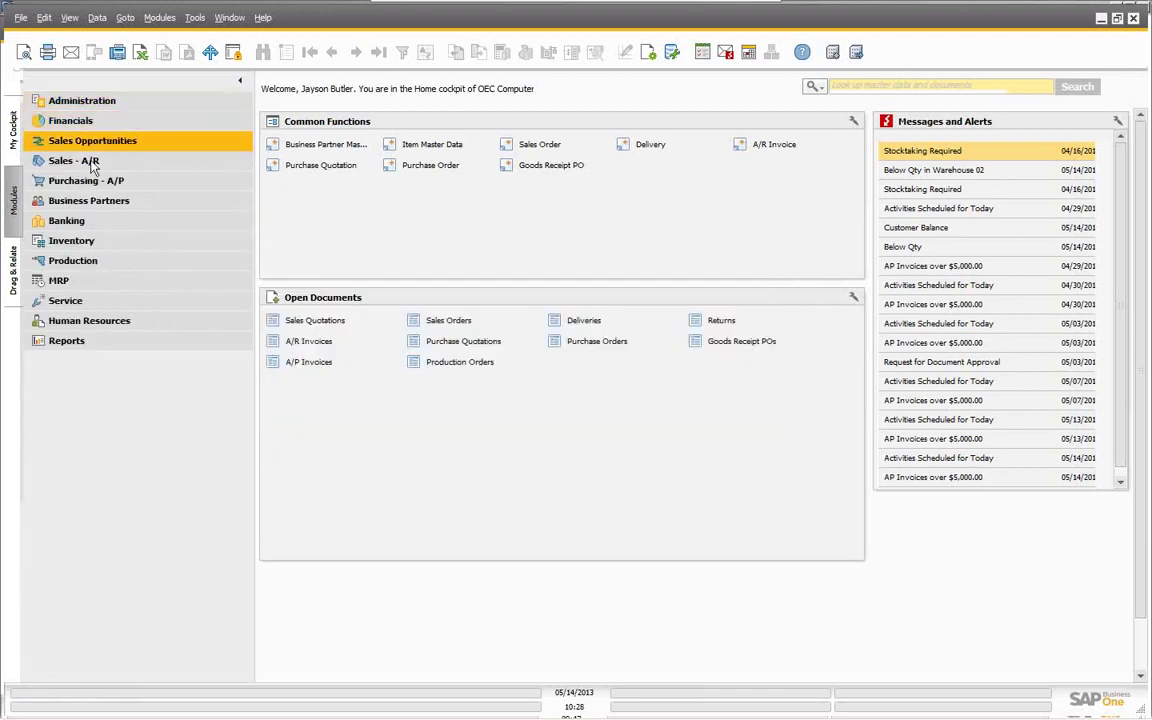
{"action": "left_click", "coordinate": [95, 203]}
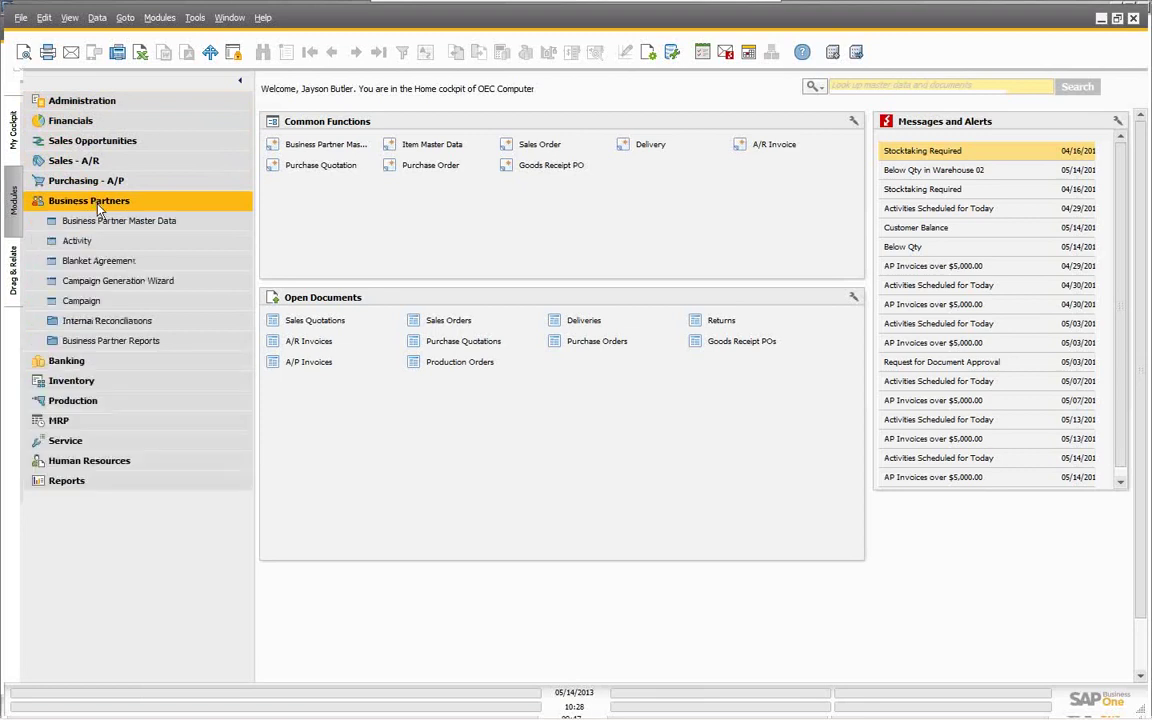
{"action": "left_click", "coordinate": [114, 221]}
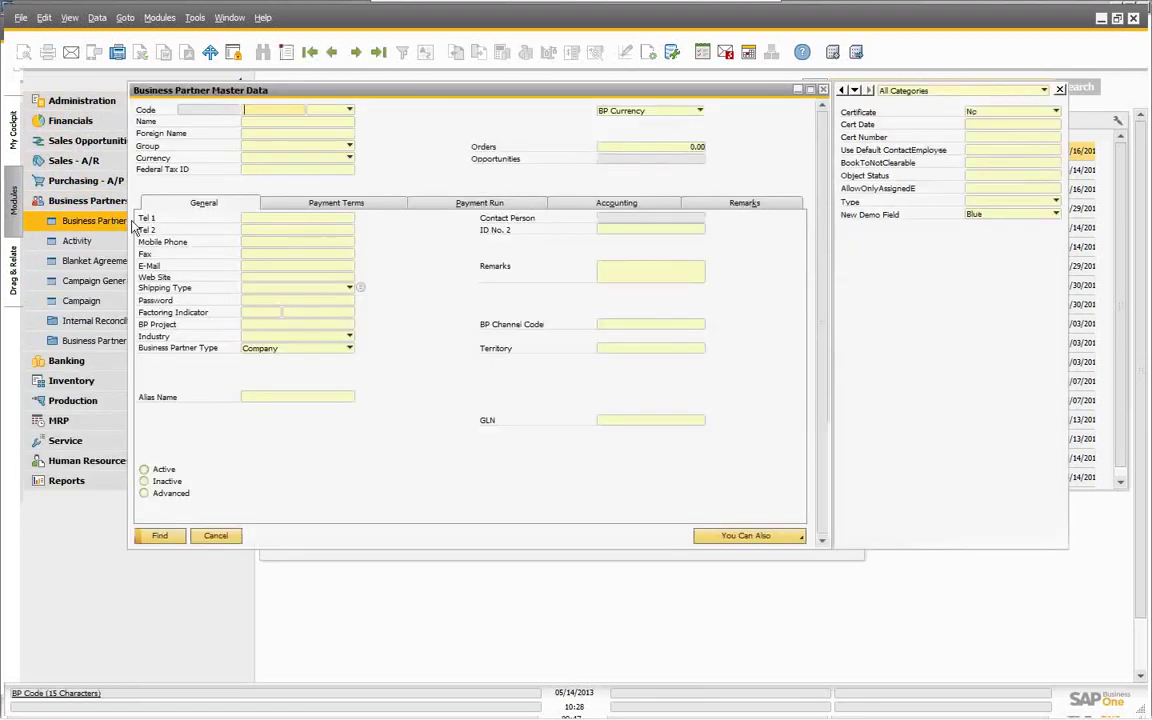
{"action": "left_click", "coordinate": [268, 122]}
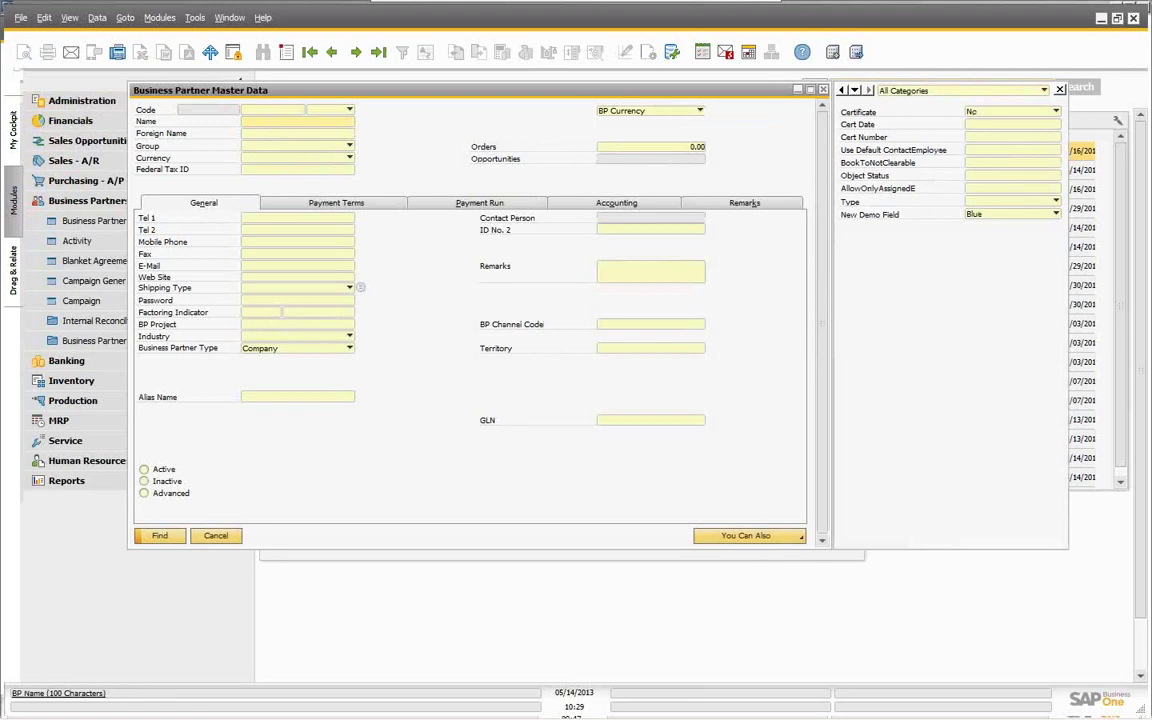
{"action": "left_click", "coordinate": [160, 536]}
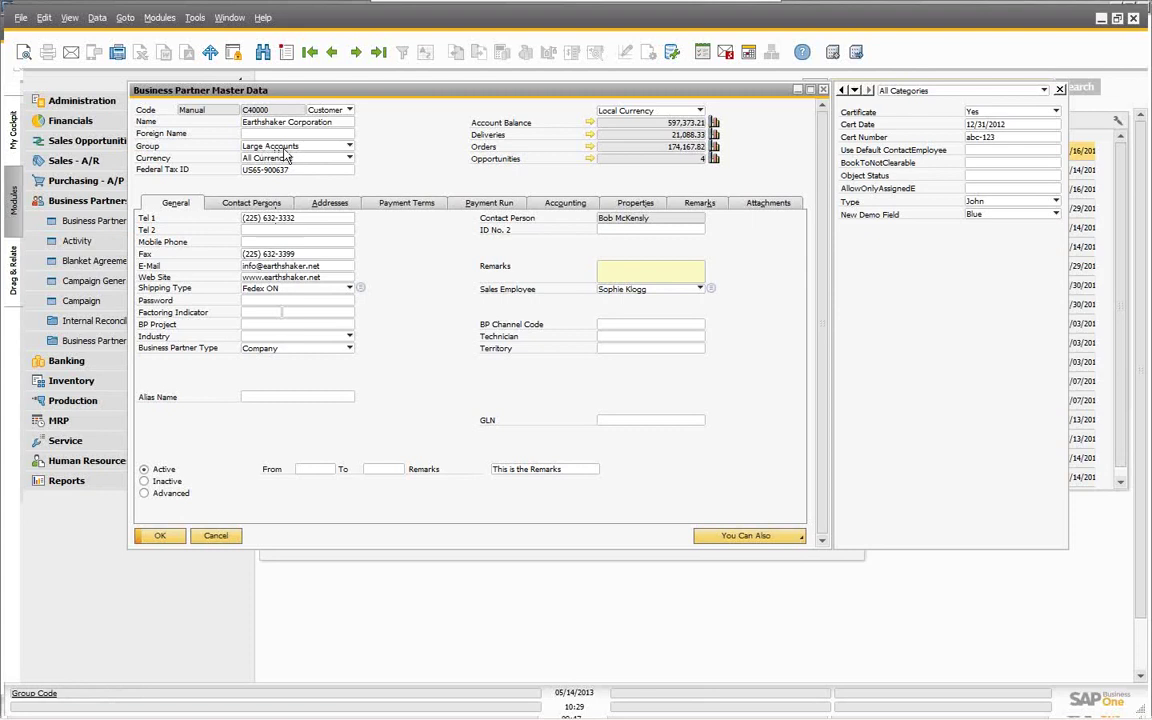
{"action": "left_click", "coordinate": [412, 204]}
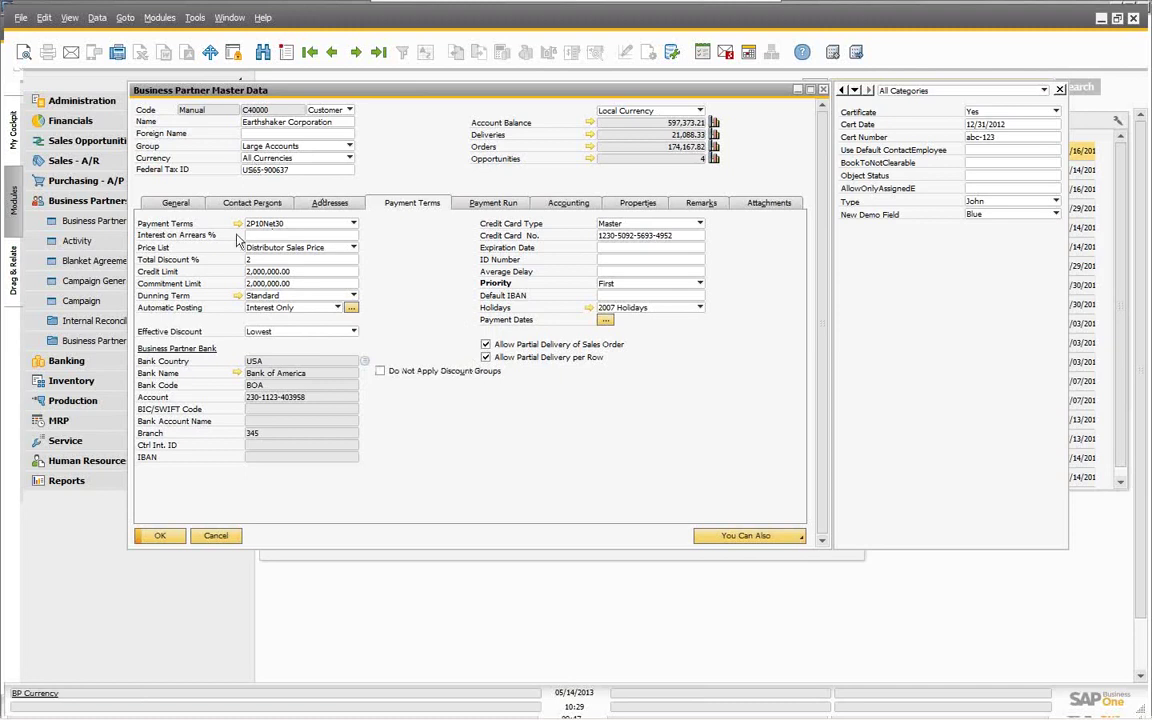
{"action": "left_click", "coordinate": [221, 537]}
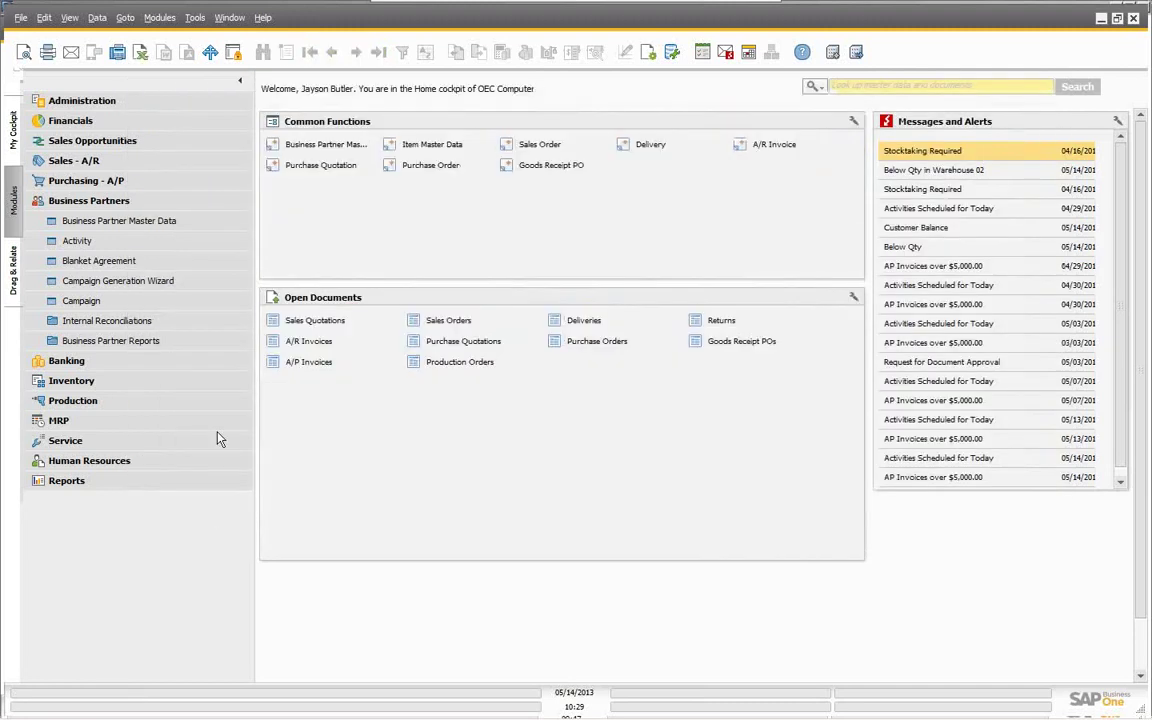
Search the item master data for item numbers starting with P1 and open Printer Paper, item P11111
{"action": "left_click", "coordinate": [80, 203]}
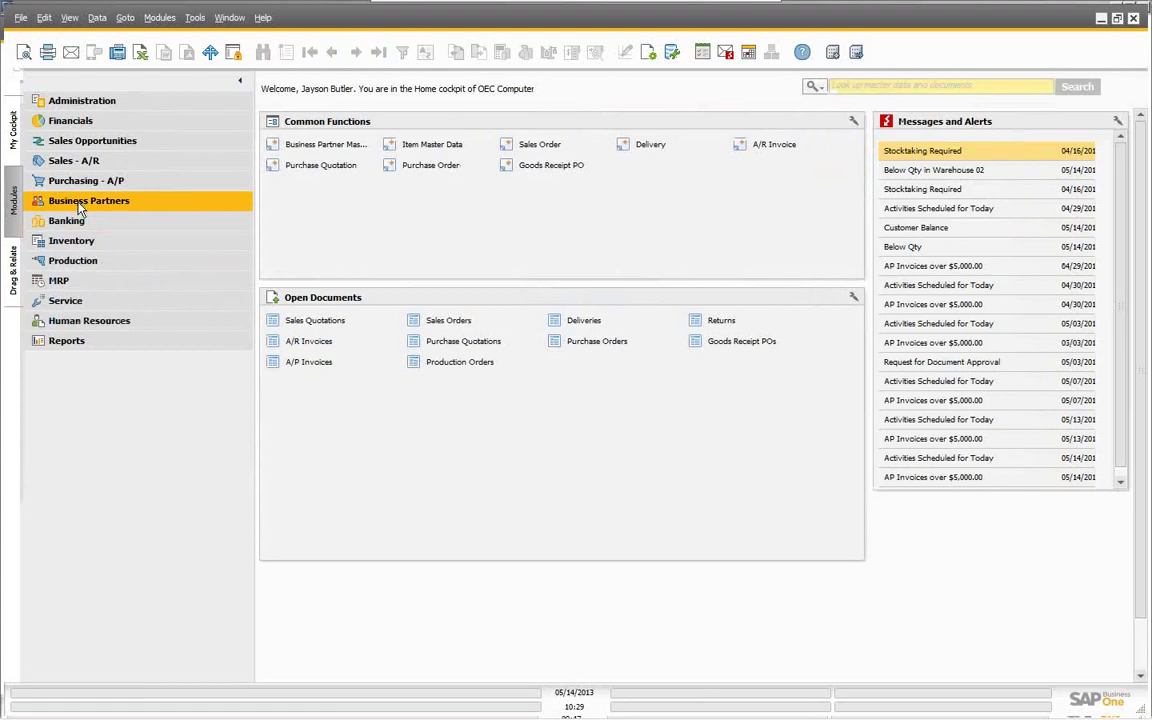
{"action": "left_click", "coordinate": [80, 241]}
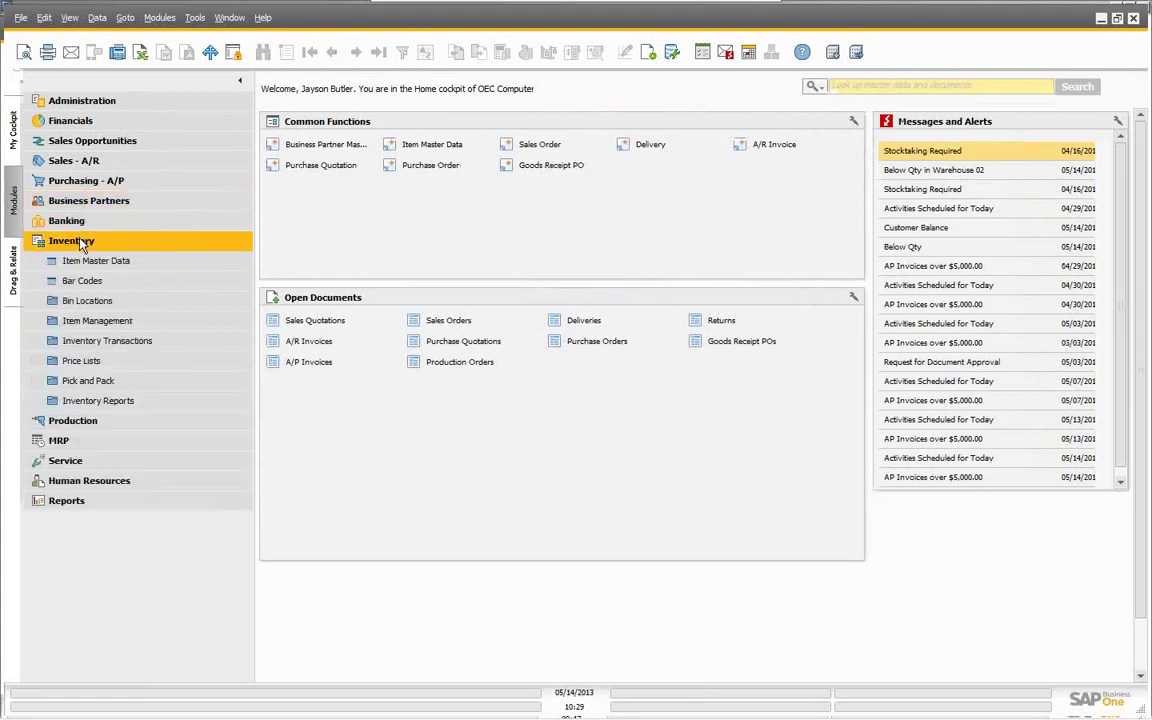
{"action": "left_click", "coordinate": [90, 260]}
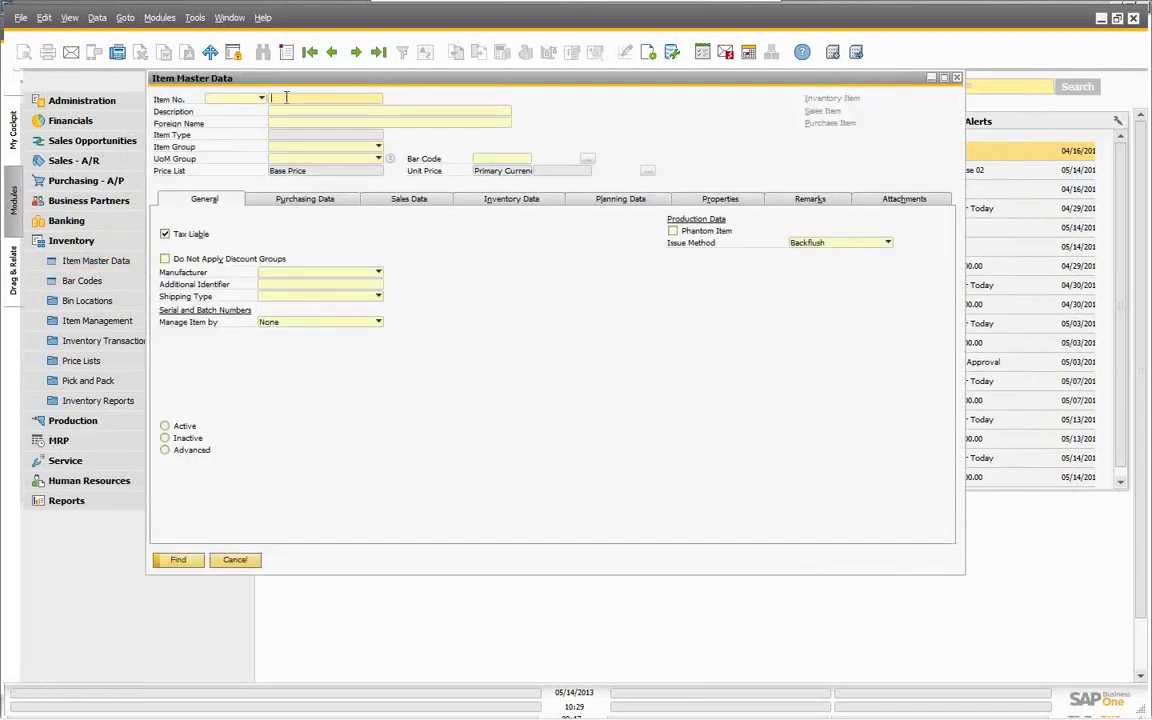
{"action": "type", "text": "p1"}
{"action": "left_click", "coordinate": [177, 559]}
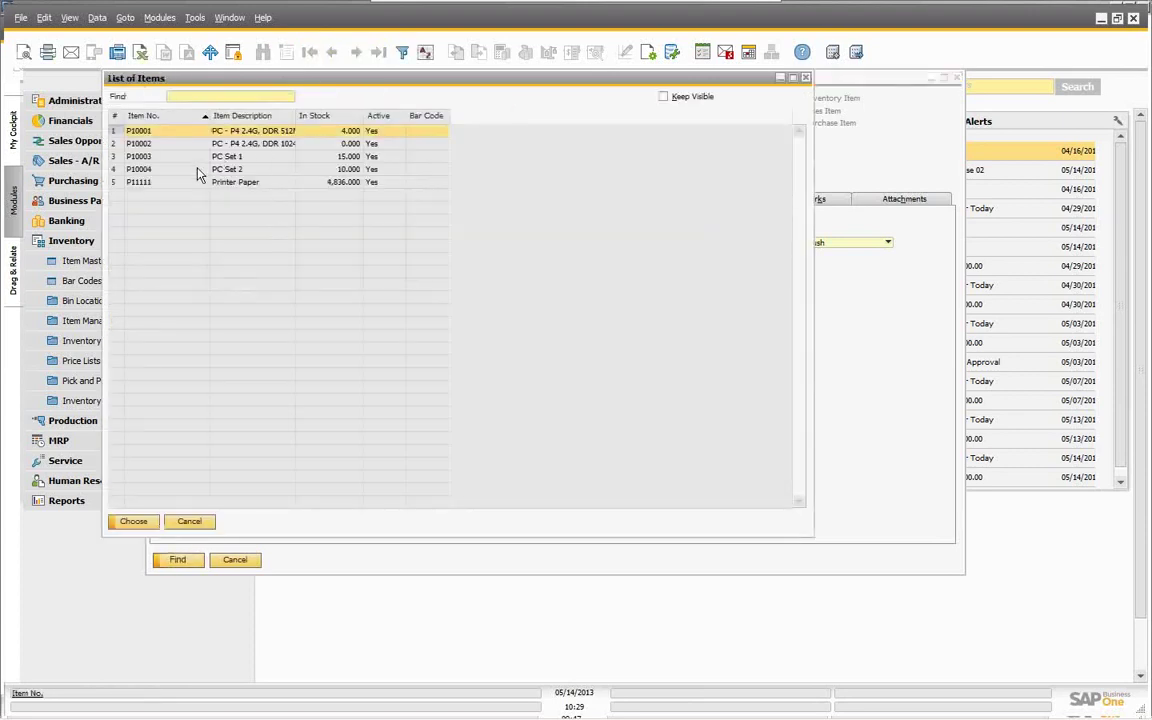
{"action": "left_click", "coordinate": [225, 182]}
{"action": "left_click", "coordinate": [131, 521]}
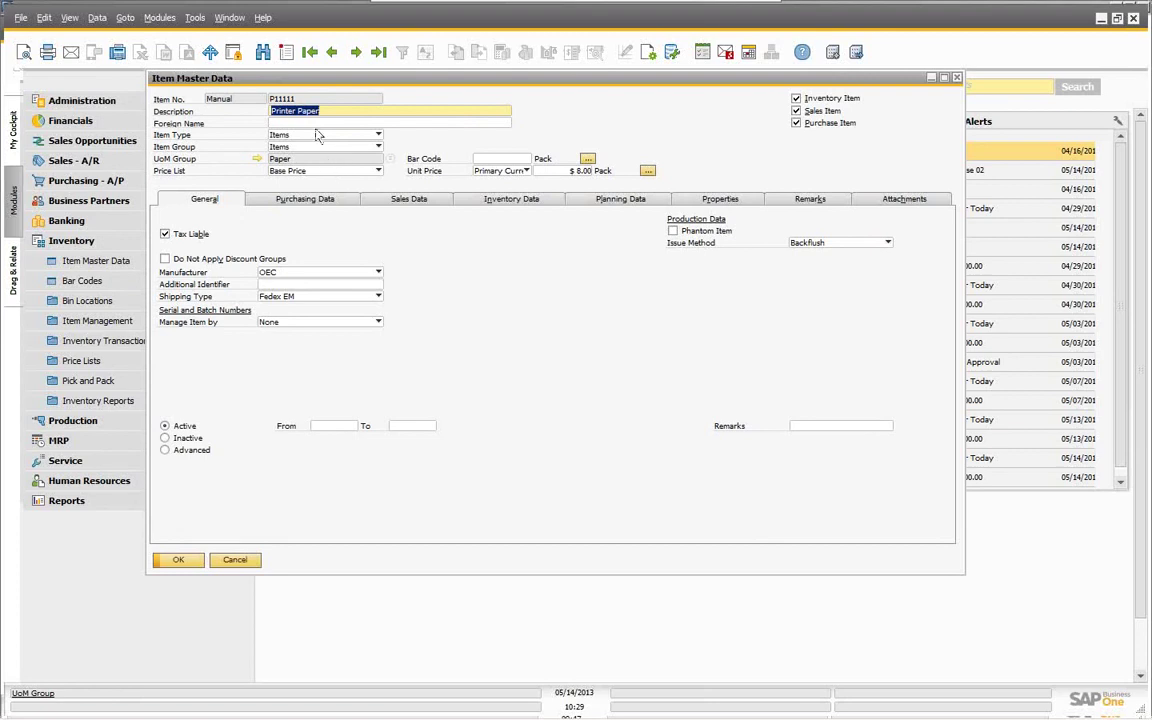
View the UoM groups available for the preceding item, PC Set 2, and return to Printer Paper
{"action": "left_click", "coordinate": [331, 53]}
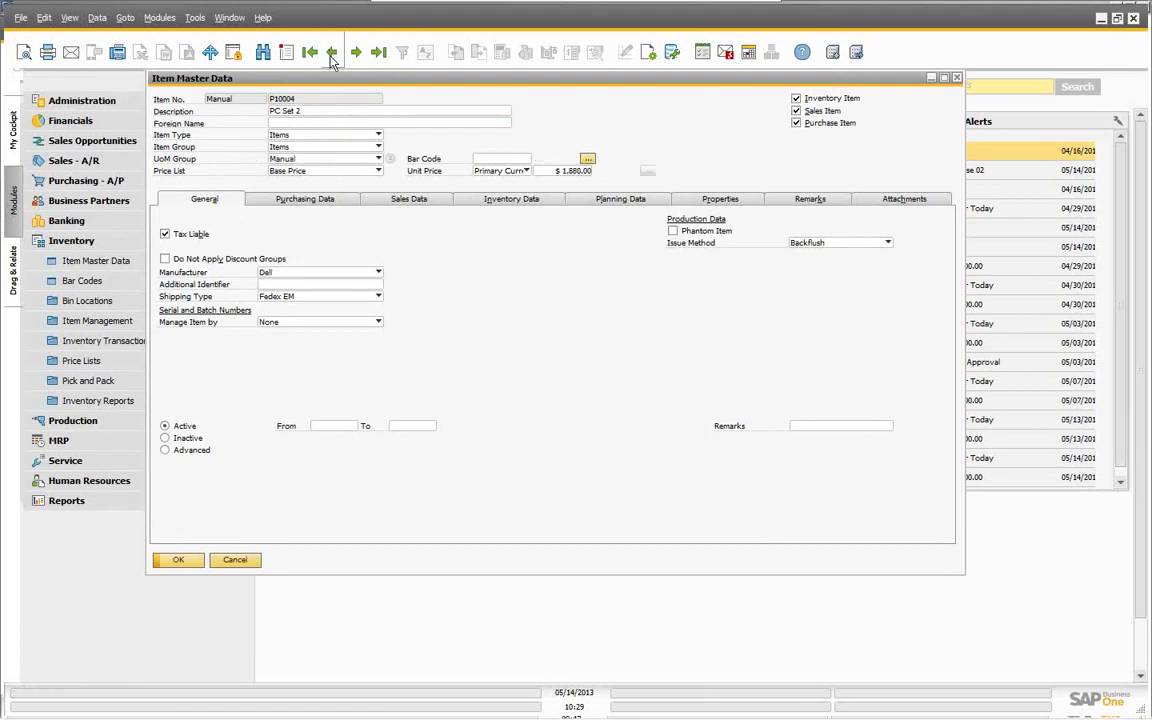
{"action": "left_click", "coordinate": [389, 159]}
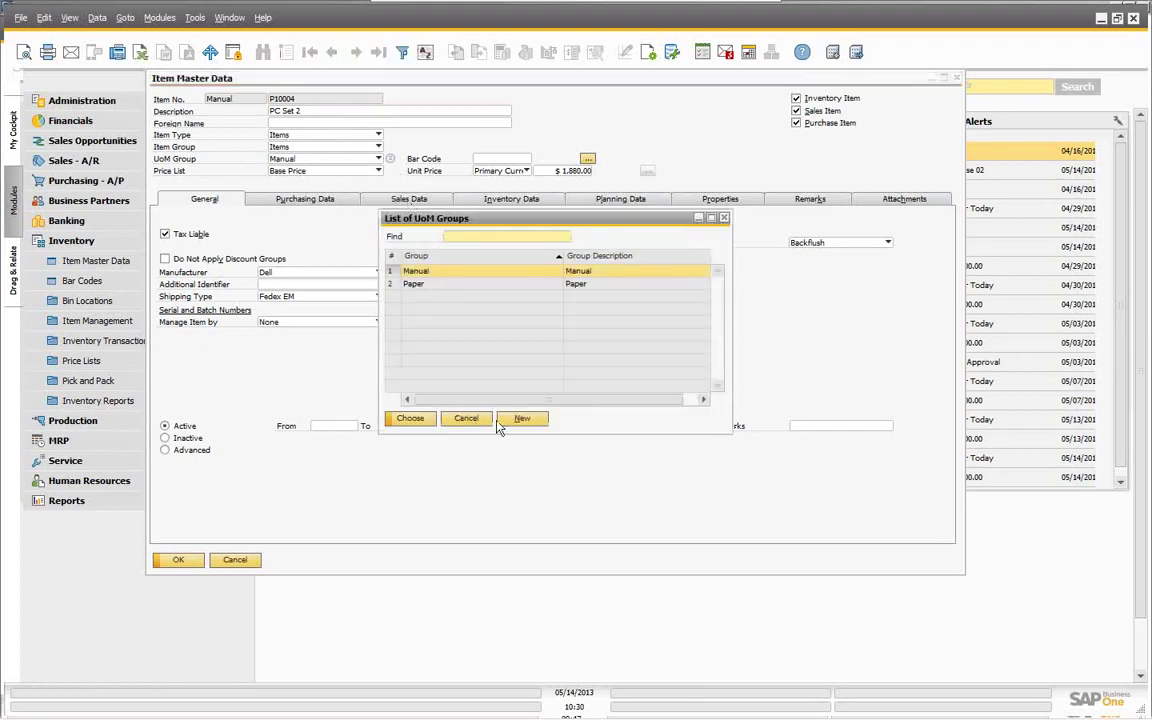
{"action": "left_click", "coordinate": [458, 418]}
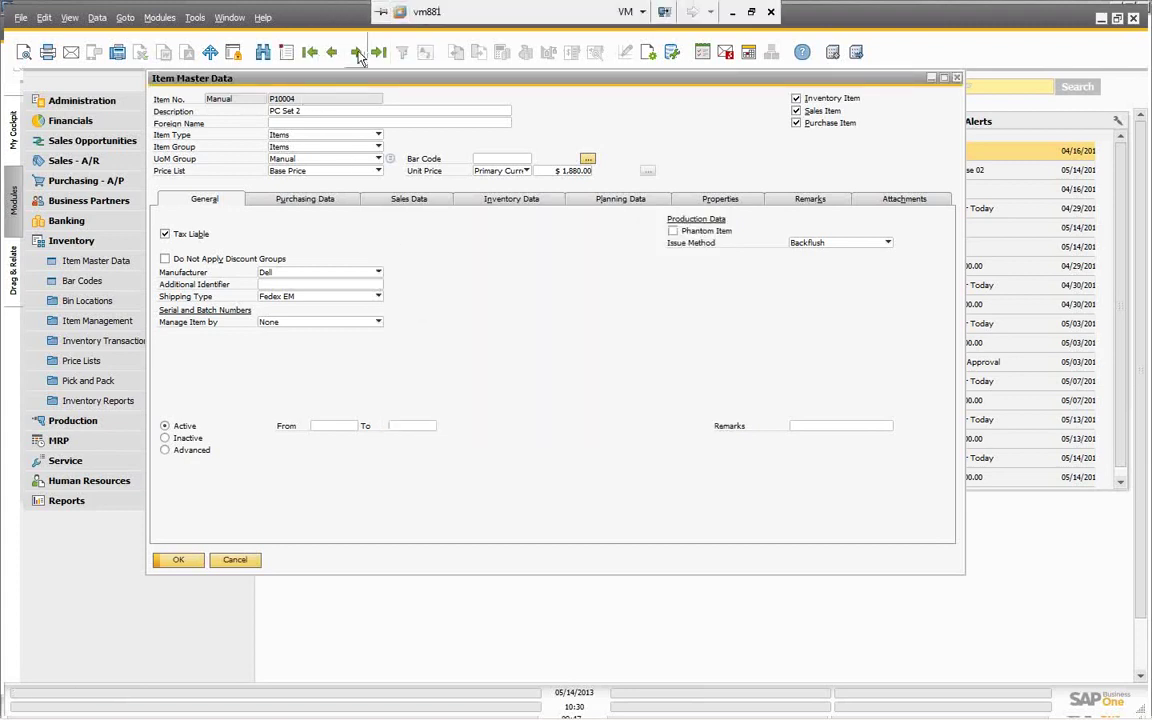
{"action": "left_click", "coordinate": [356, 54]}
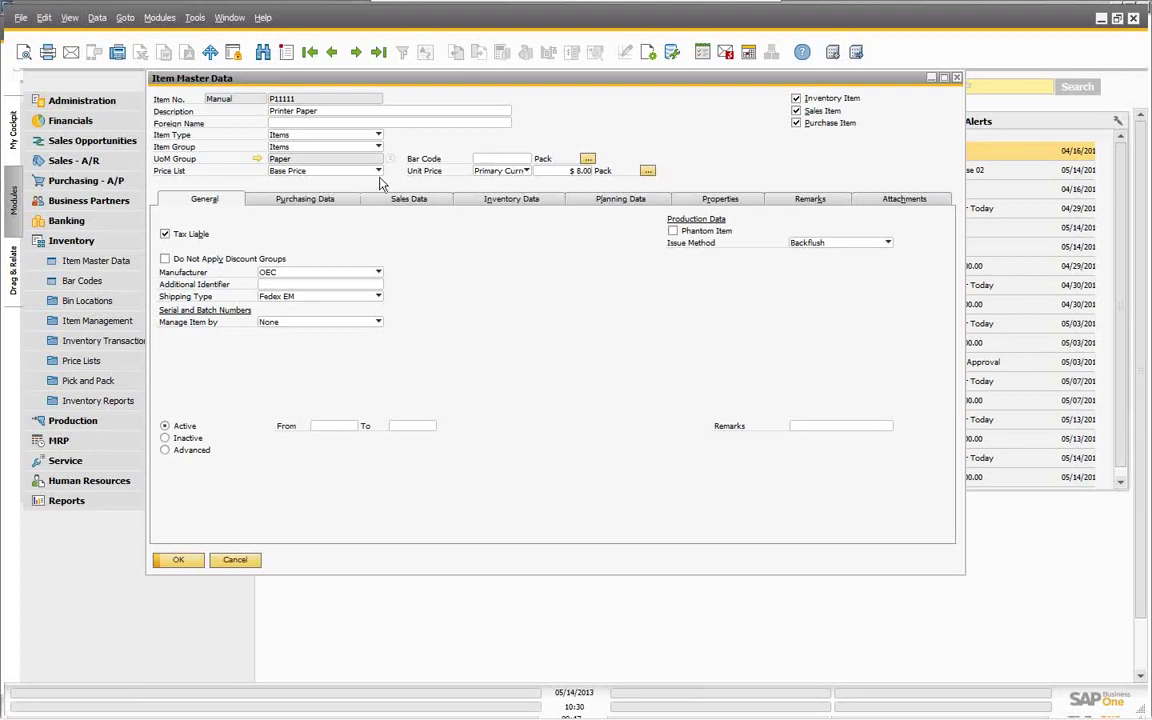
View Printer Paper's unit price in Additional Currency 1 and enter CAN 10.00 as its Additional Currency 2 unit price
{"action": "left_click", "coordinate": [526, 171]}
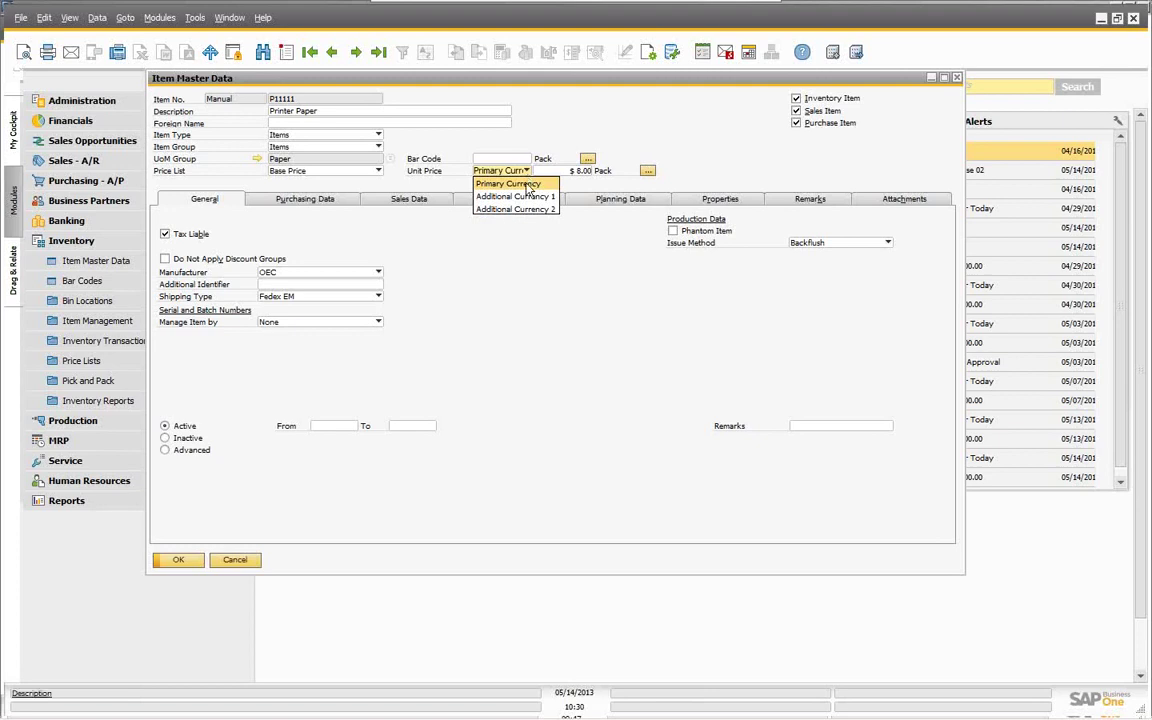
{"action": "left_click", "coordinate": [490, 196]}
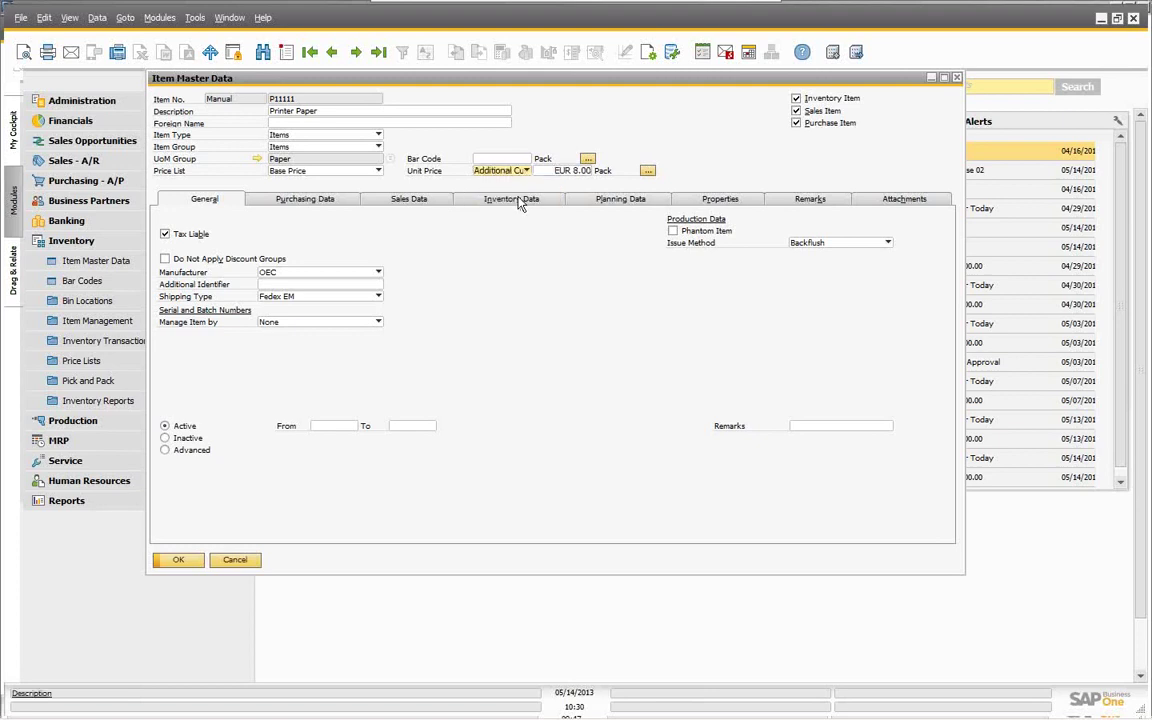
{"action": "left_click", "coordinate": [526, 172]}
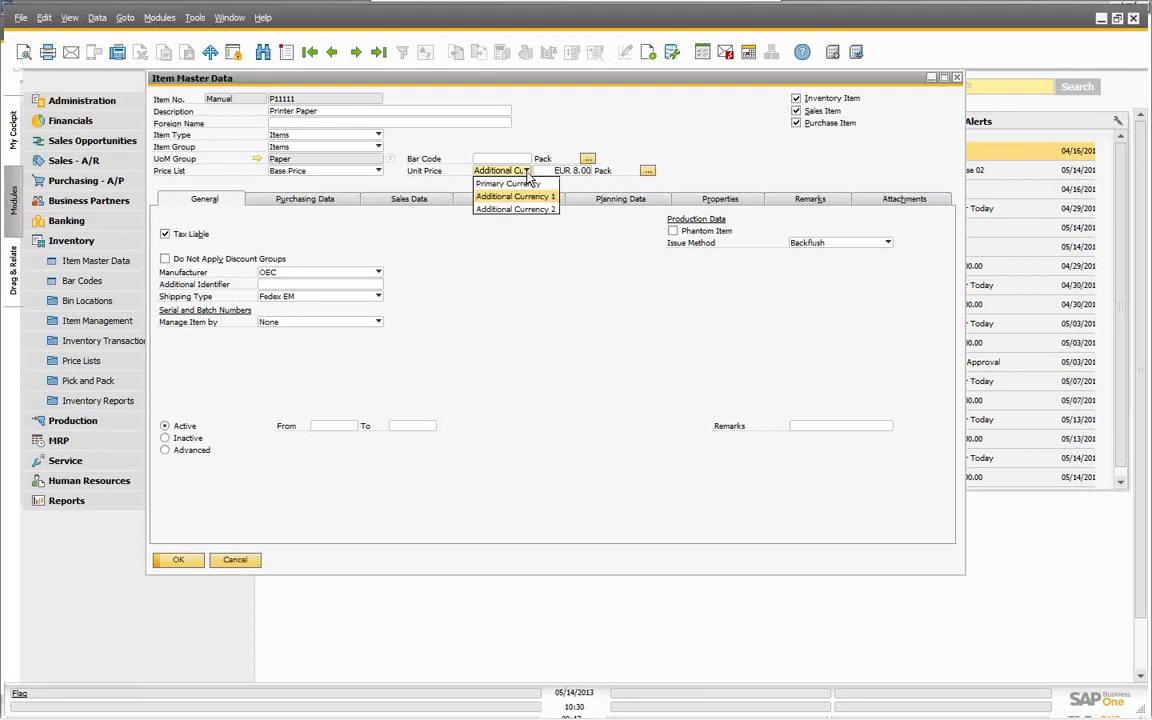
{"action": "left_click", "coordinate": [516, 209]}
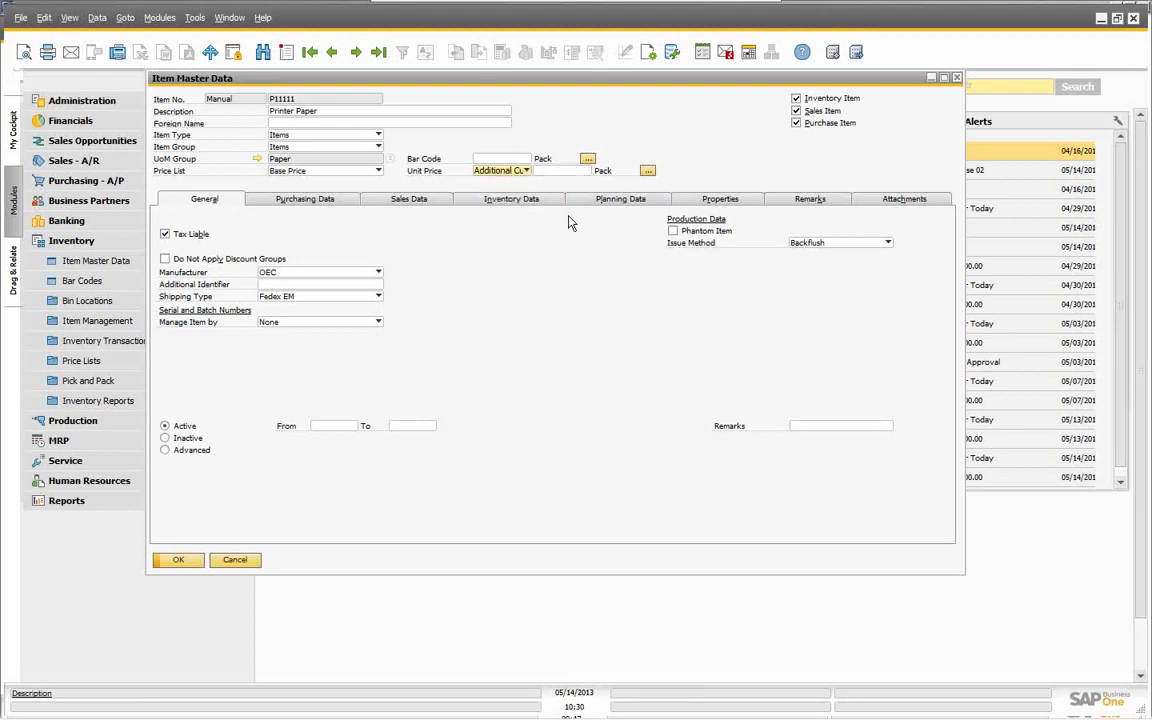
{"action": "left_click", "coordinate": [555, 172]}
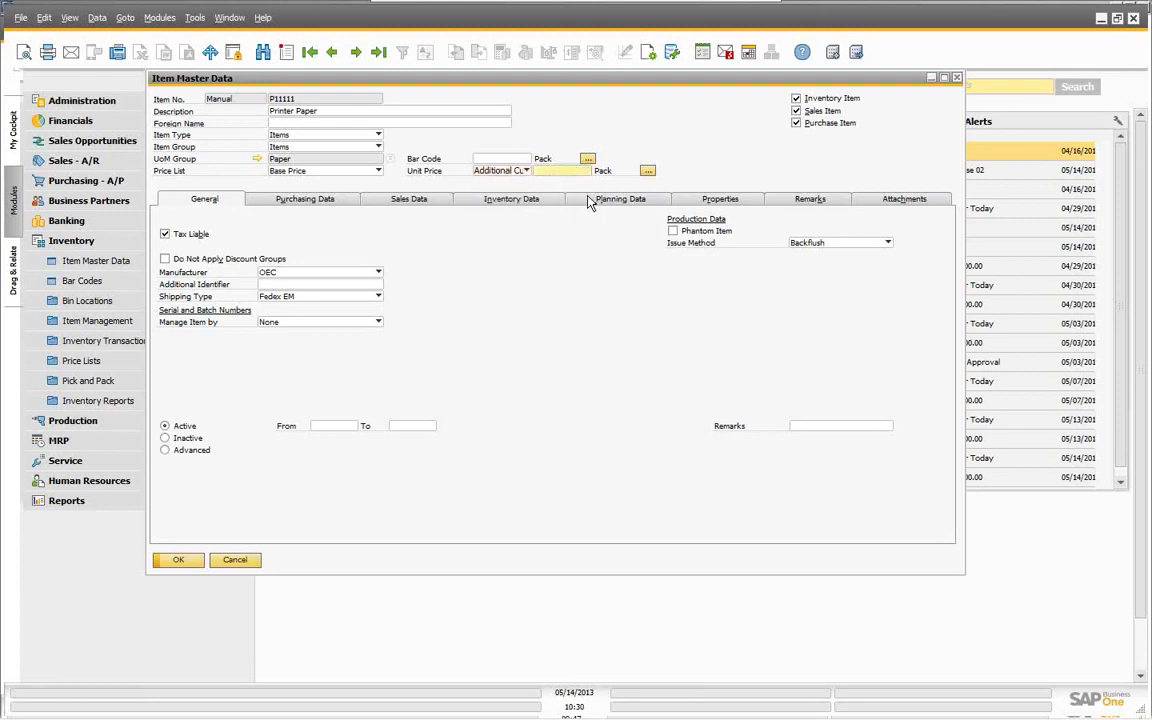
{"action": "type", "text": "10CAN"}
{"action": "key", "text": "Tab"}
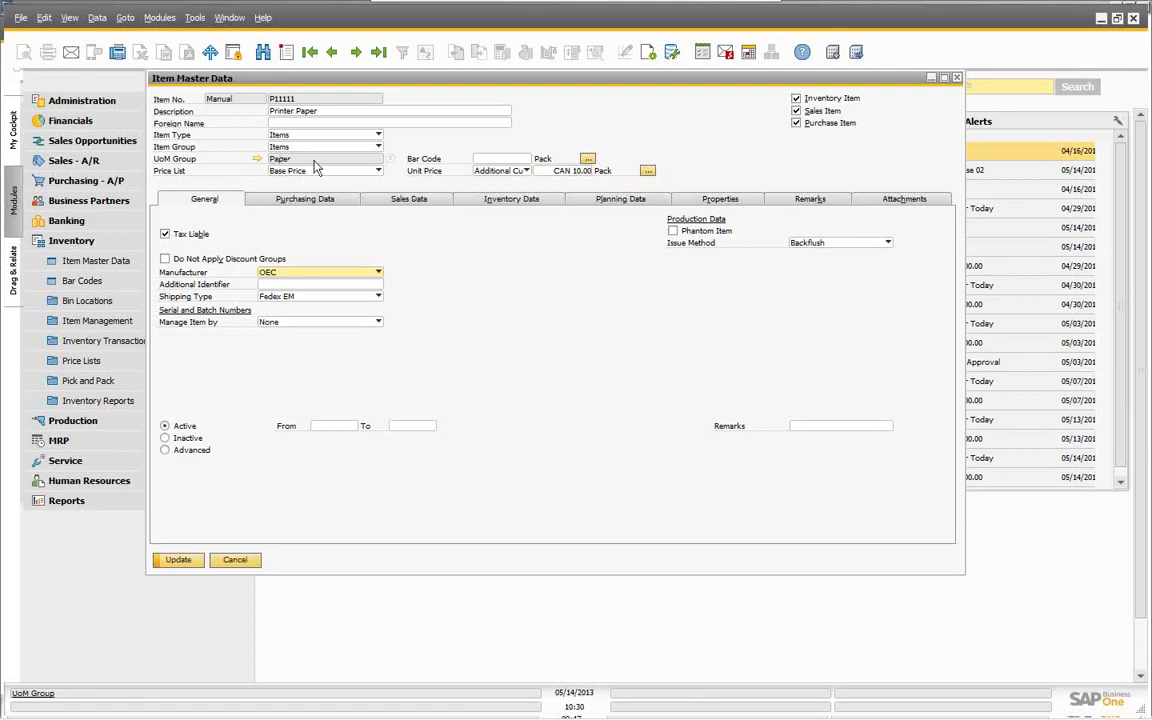
Try adding the 6 Pack unit to Printer Paper's UoM prices, cancel it and move to PC Set 2 without saving
{"action": "left_click", "coordinate": [648, 171]}
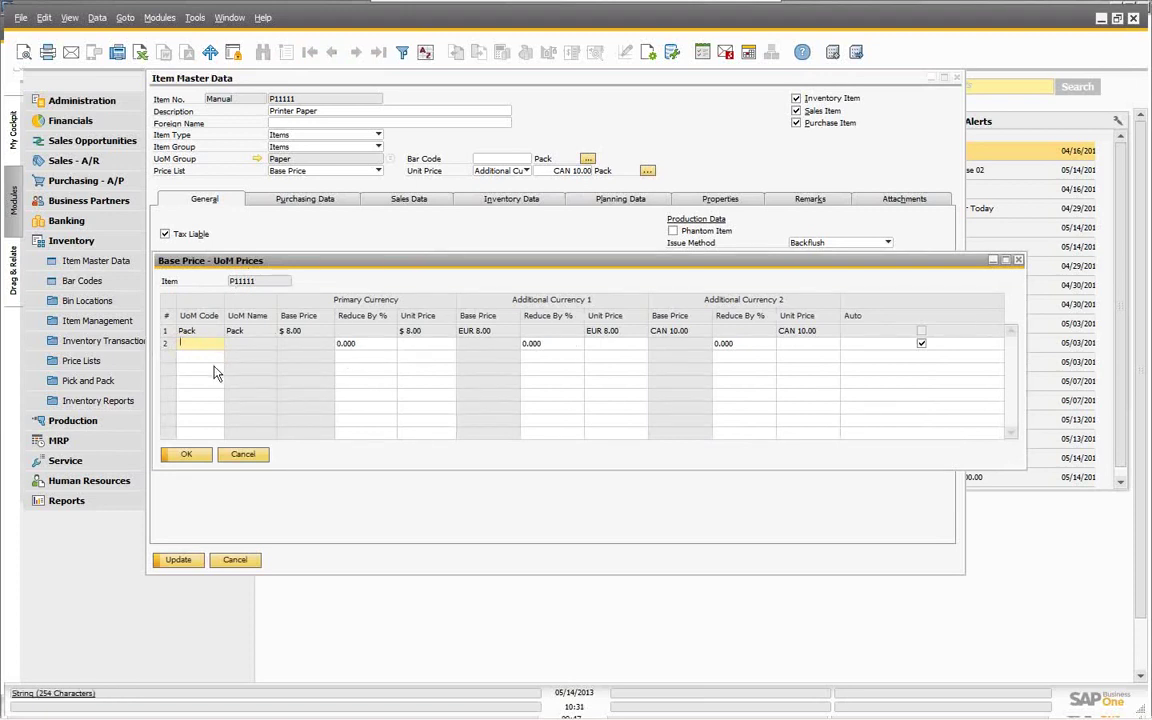
{"action": "key", "text": "Tab"}
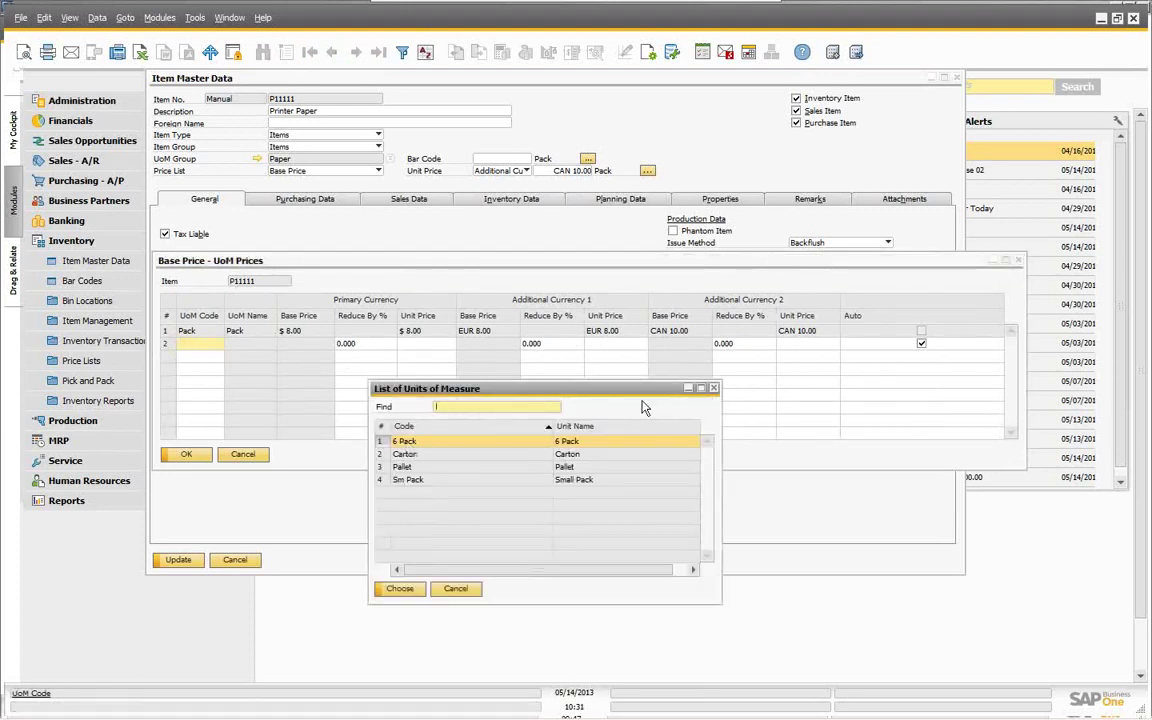
{"action": "left_click", "coordinate": [398, 591]}
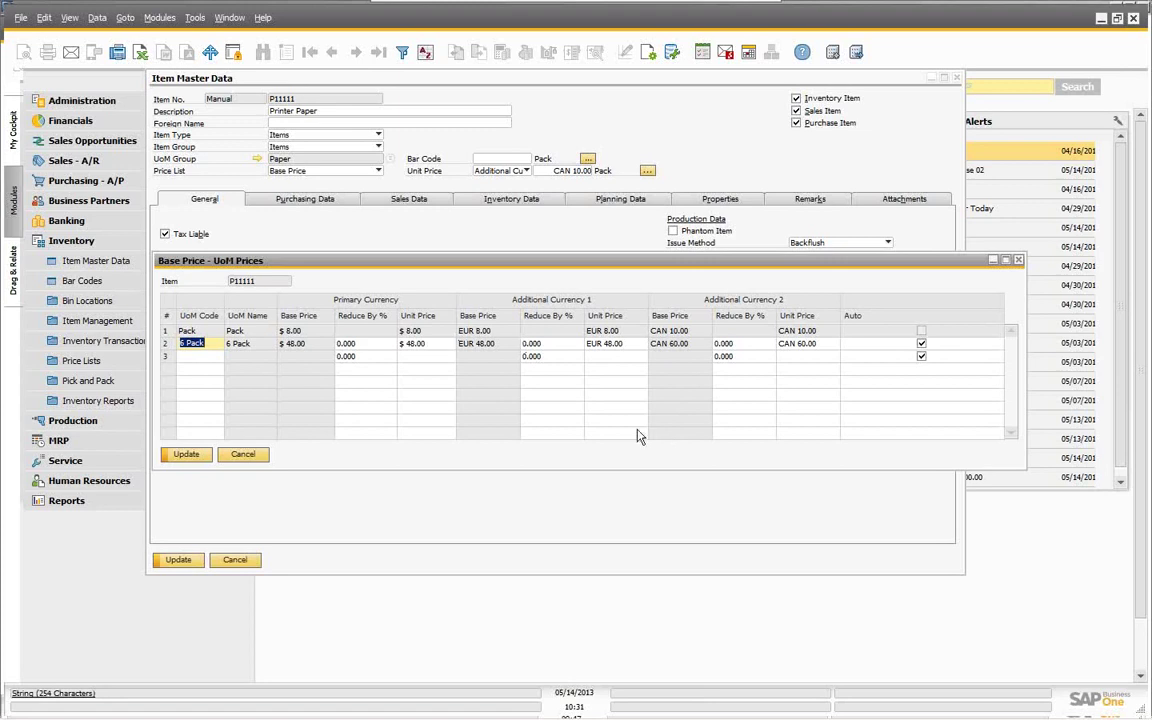
{"action": "left_click", "coordinate": [241, 455]}
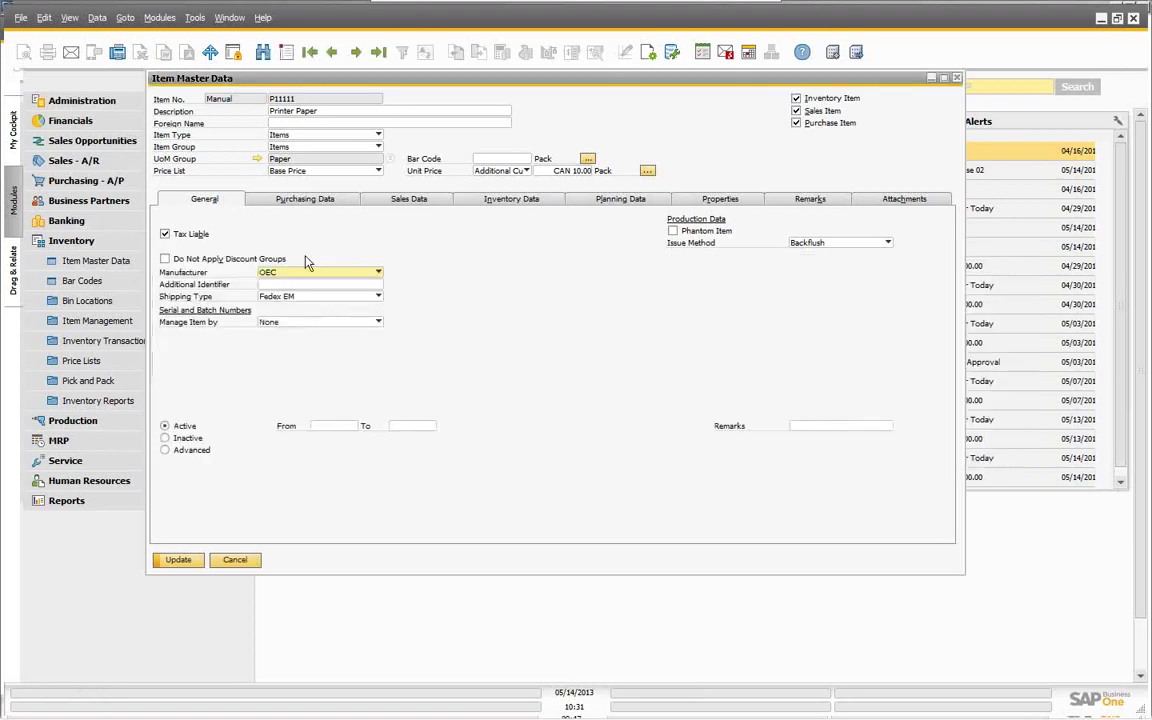
{"action": "left_click", "coordinate": [331, 52]}
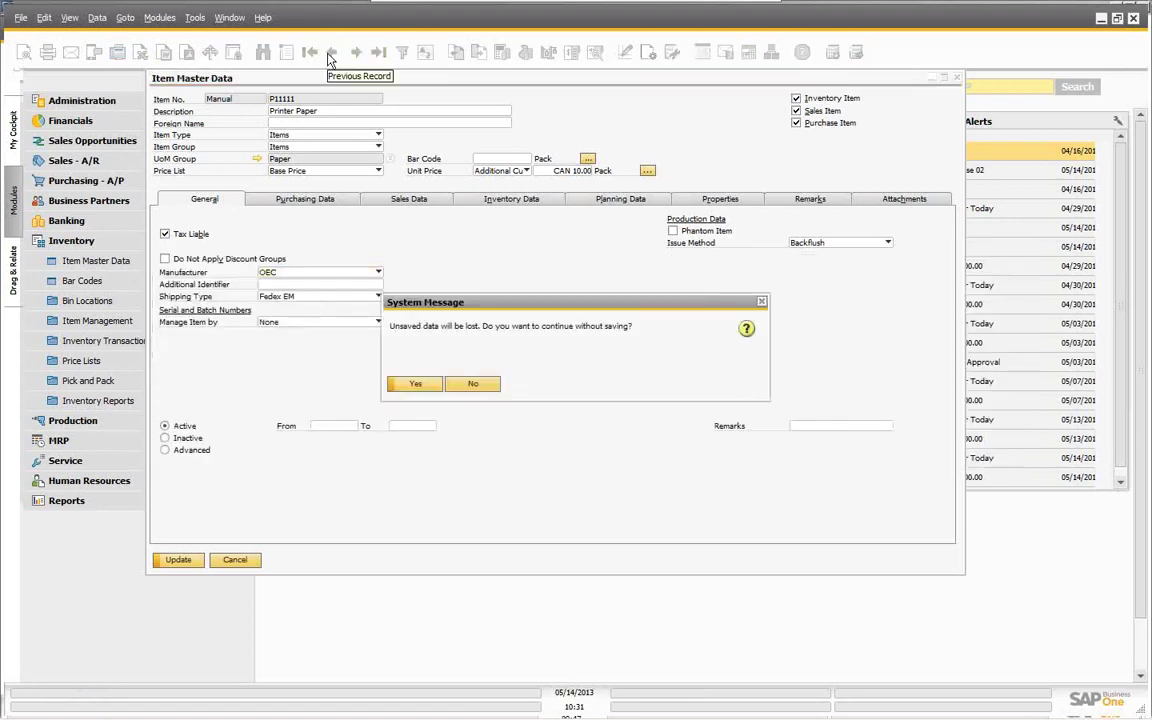
{"action": "left_click", "coordinate": [415, 385]}
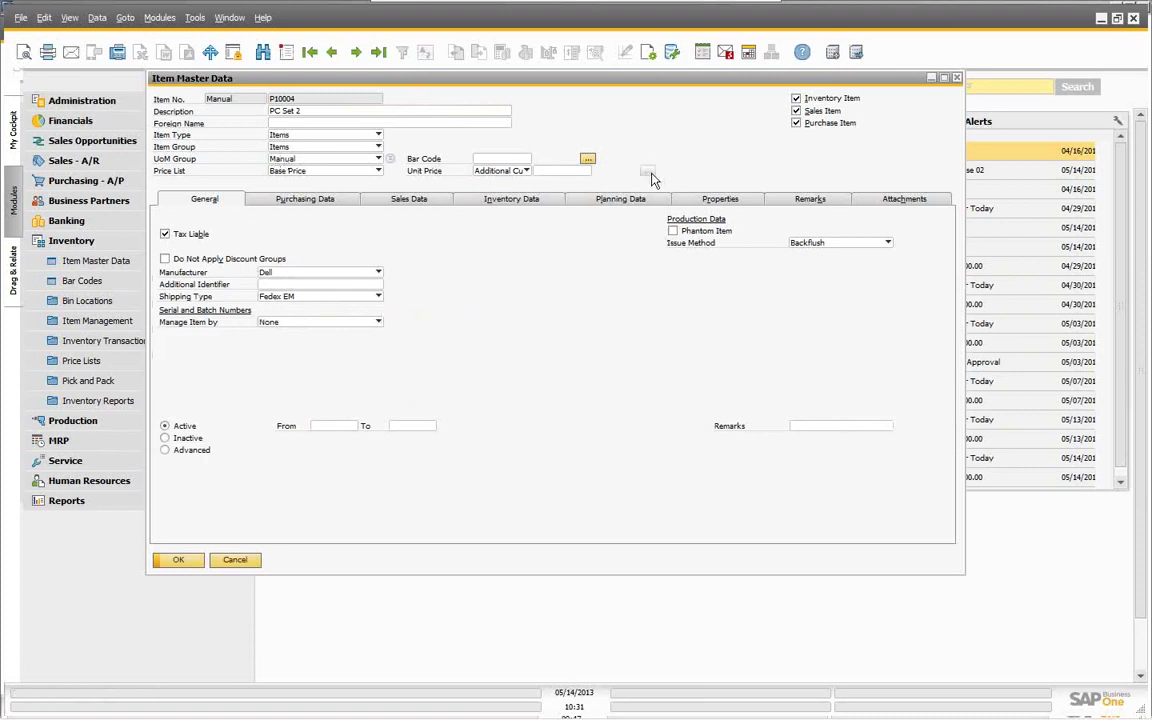
View the bar code setup of PC Set 2 and return to Printer Paper
{"action": "left_click", "coordinate": [587, 160]}
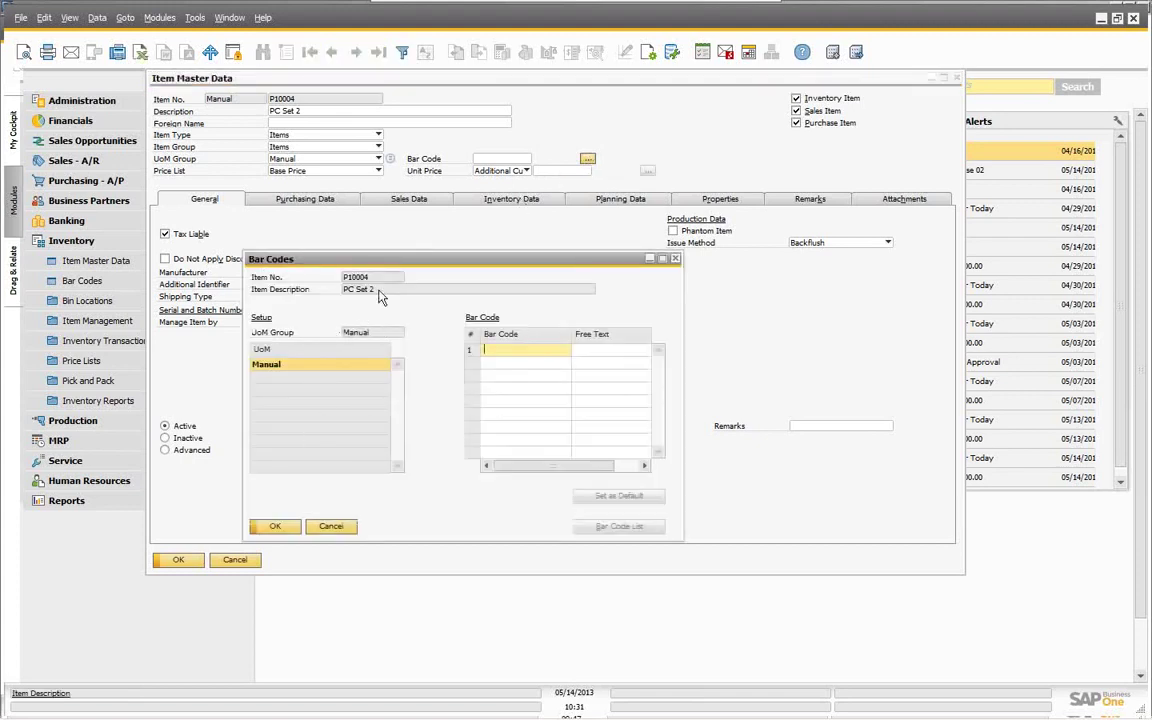
{"action": "left_click", "coordinate": [331, 526]}
{"action": "left_click", "coordinate": [357, 57]}
{"action": "left_click", "coordinate": [357, 57]}
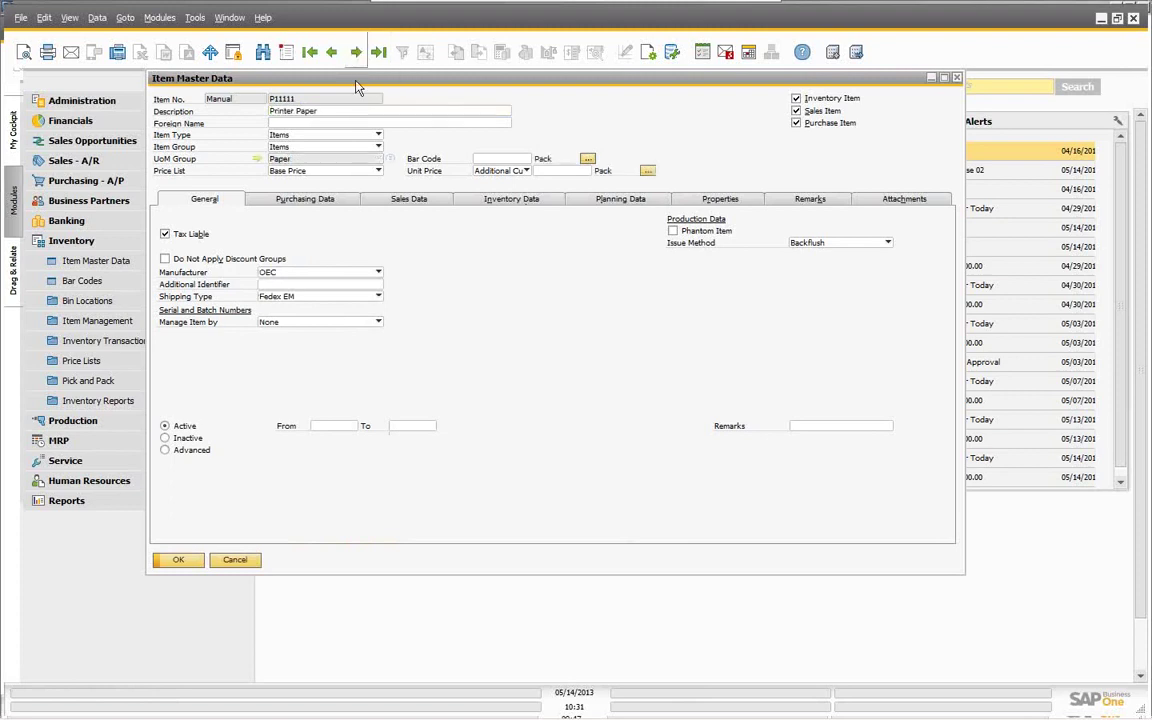
Review Printer Paper's bar code setup for the 6 Pack, Carton and Pallet units and close the item master data
{"action": "left_click", "coordinate": [587, 160]}
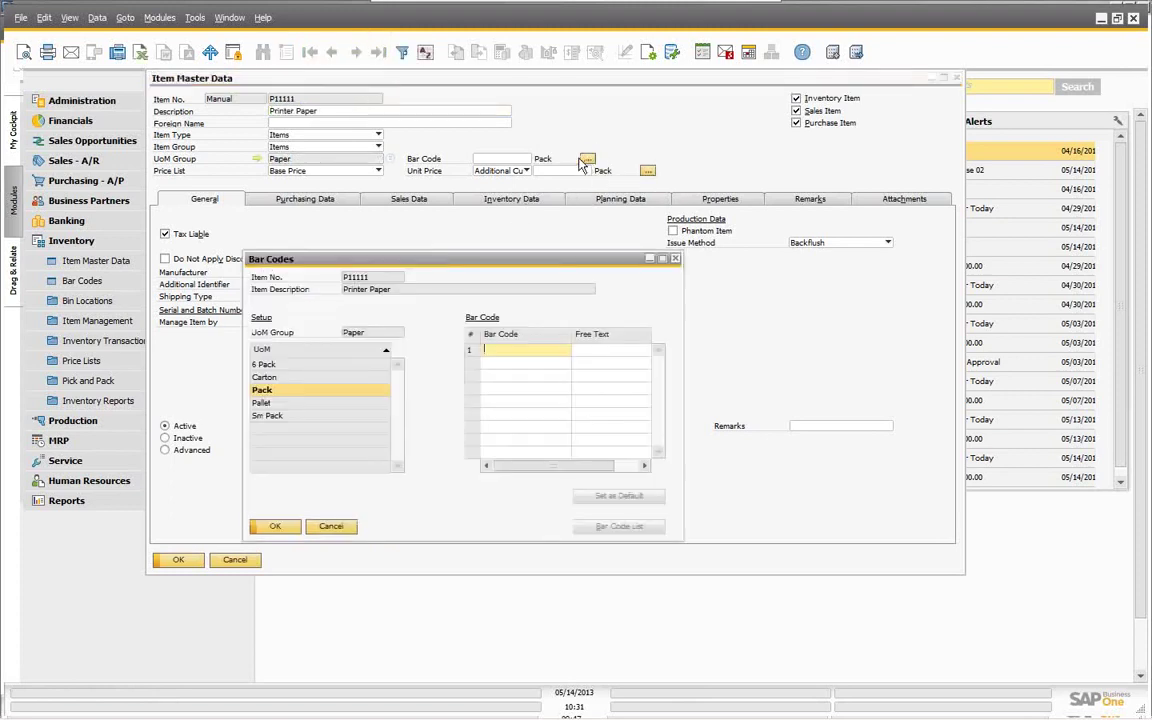
{"action": "left_click", "coordinate": [275, 366]}
{"action": "left_click", "coordinate": [273, 378]}
{"action": "left_click", "coordinate": [262, 402]}
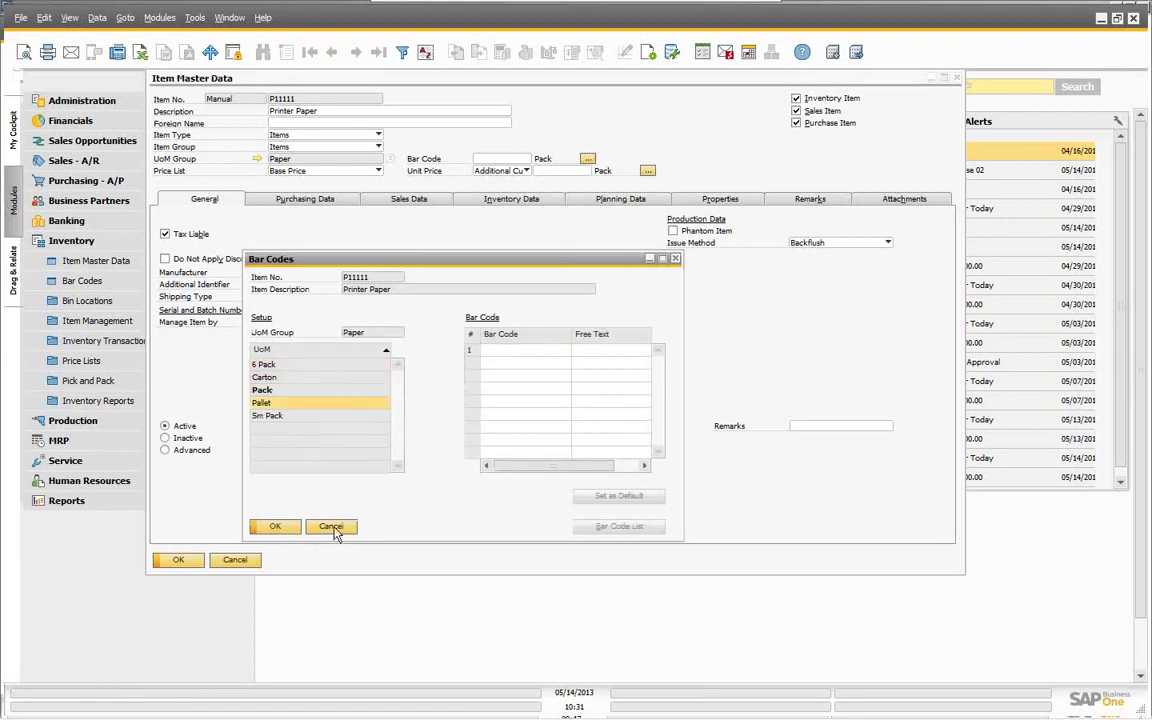
{"action": "left_click", "coordinate": [331, 527]}
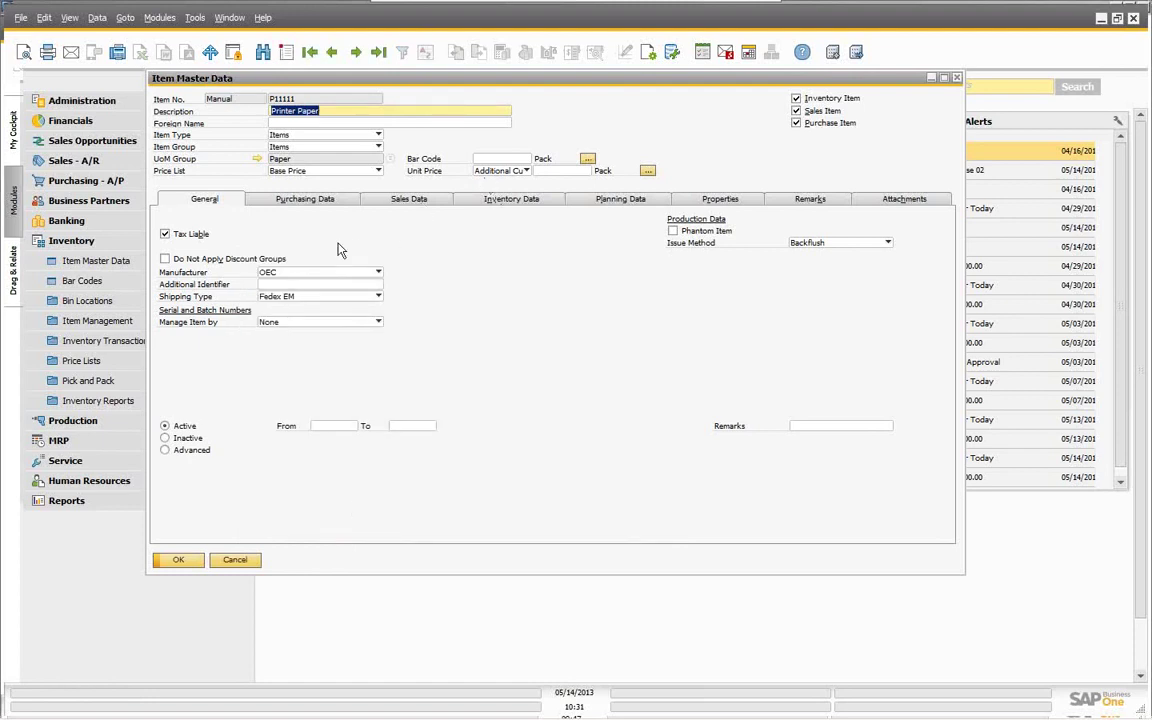
{"action": "left_click", "coordinate": [236, 559]}
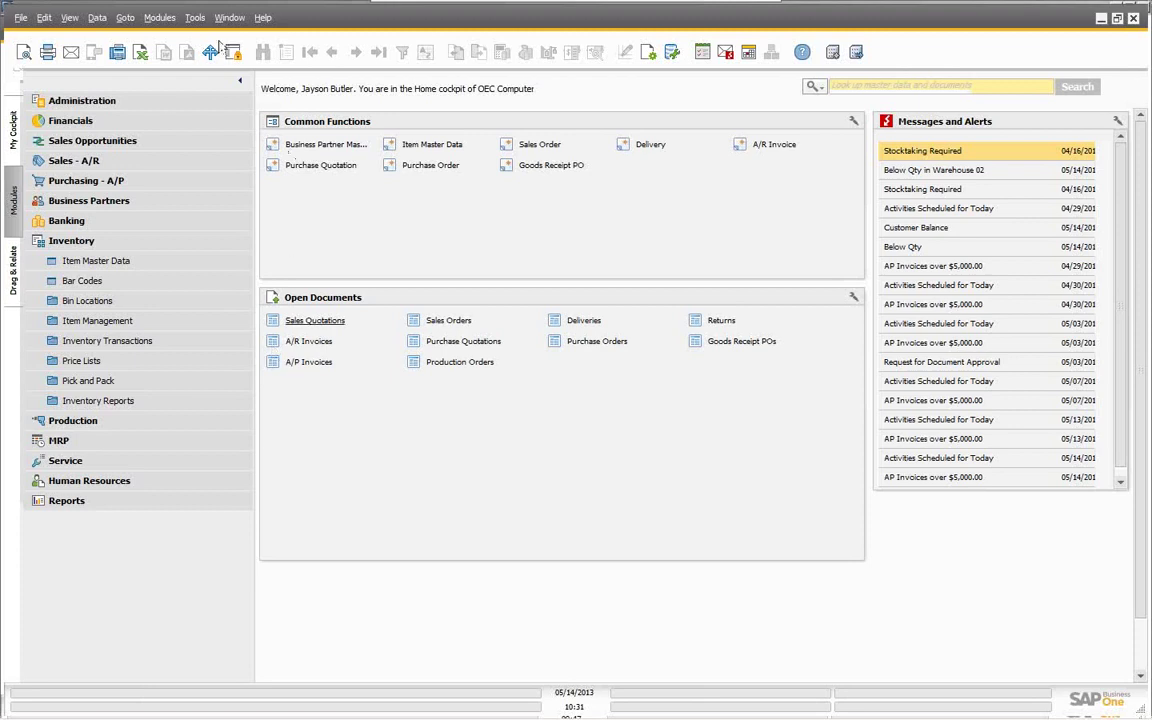
Open the price lists from the Inventory module and display the item prices of the Base Price list
{"action": "left_click", "coordinate": [72, 245]}
{"action": "left_click", "coordinate": [72, 245]}
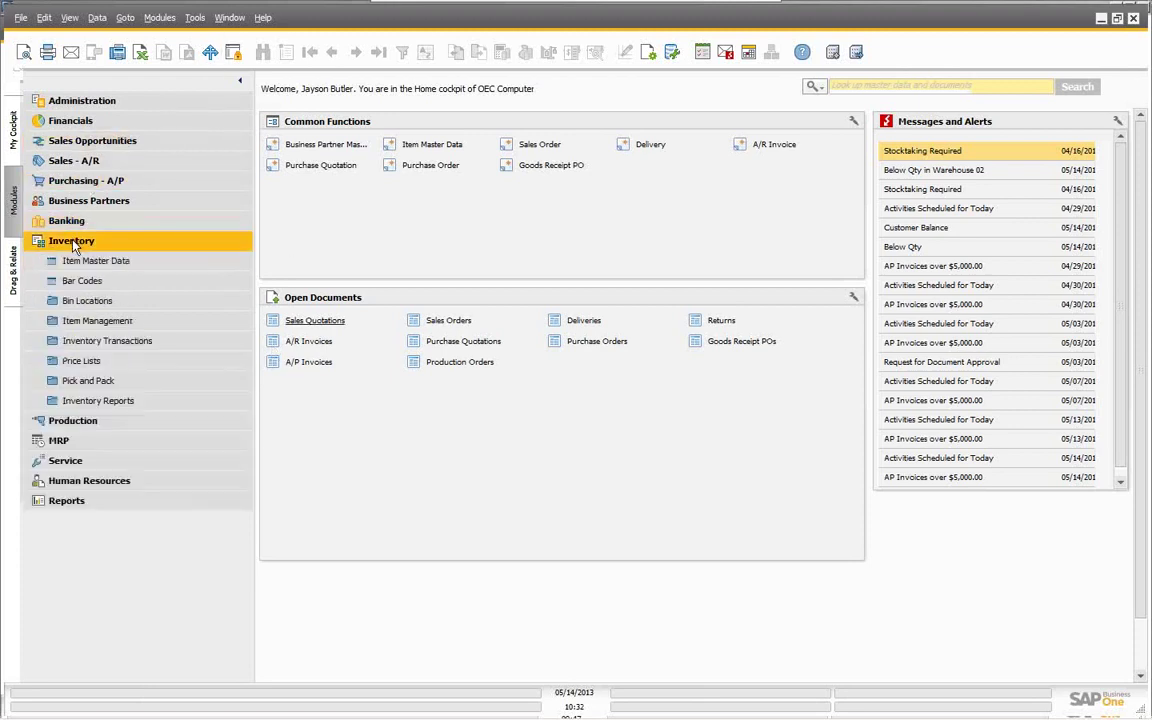
{"action": "left_click", "coordinate": [80, 362]}
{"action": "left_click", "coordinate": [104, 382]}
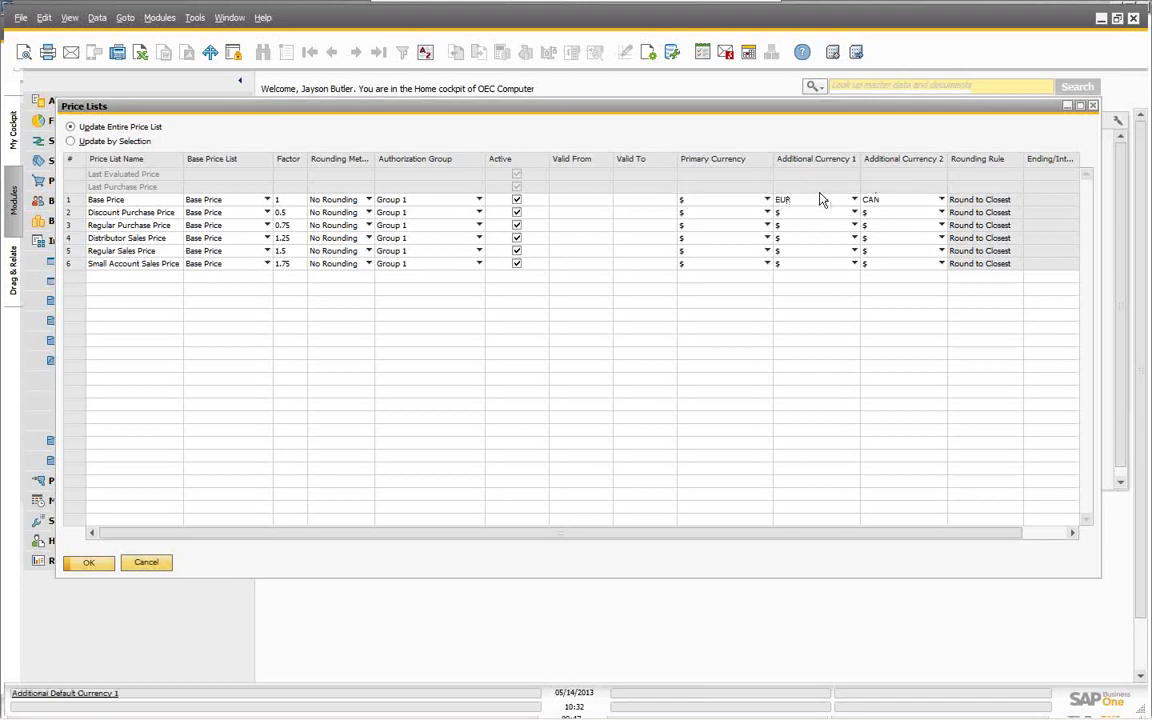
{"action": "left_click", "coordinate": [72, 201]}
{"action": "double_click", "coordinate": [72, 201]}
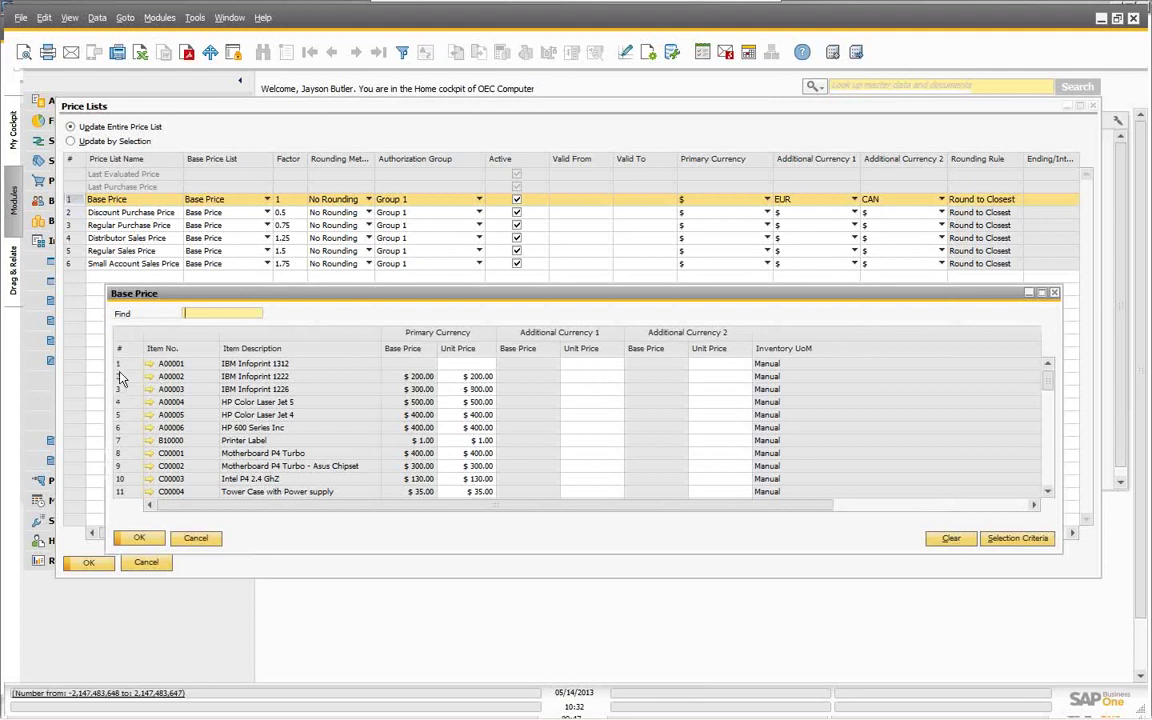
Set the unit prices of item A00002, IBM Infoprint 1222, to EUR 150.00 and CAN 120.00 and save the price list
{"action": "left_click", "coordinate": [455, 377]}
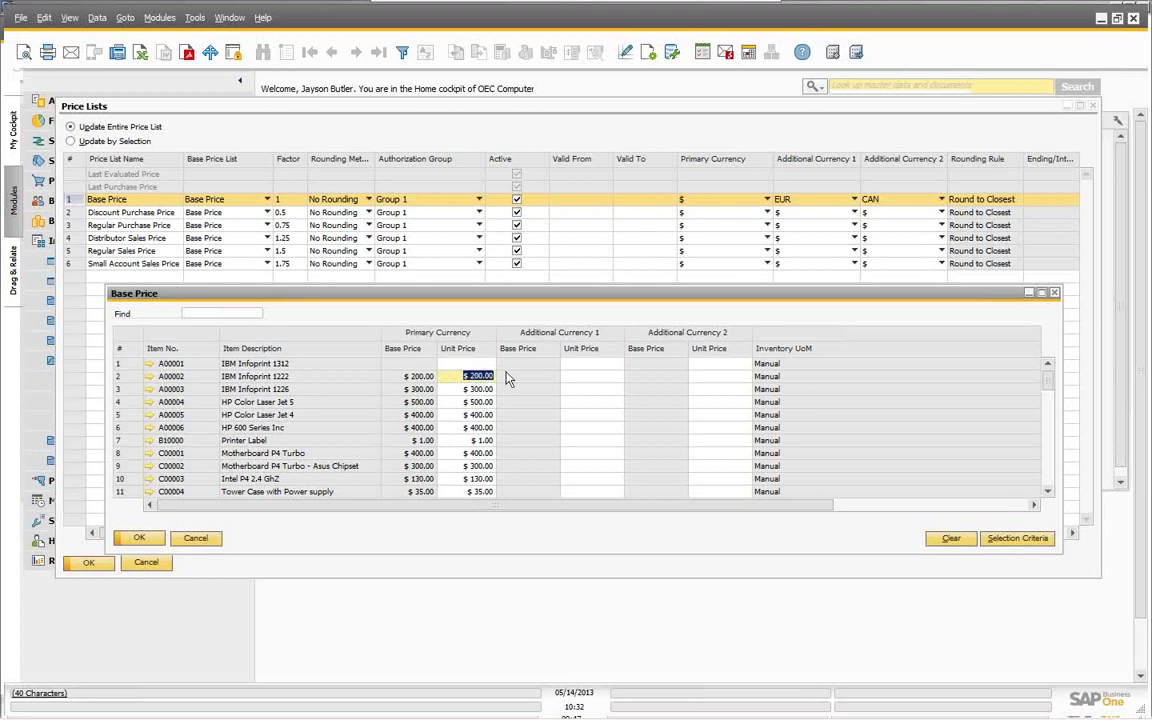
{"action": "left_click", "coordinate": [596, 377]}
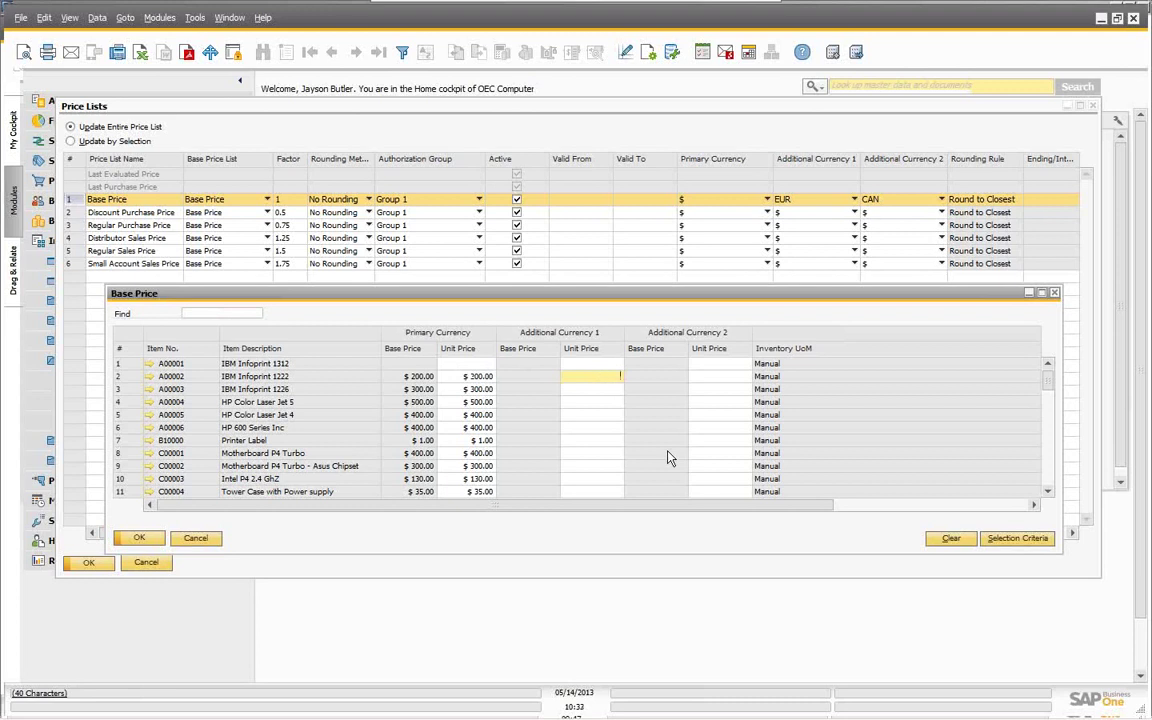
{"action": "type", "text": "150EUR"}
{"action": "key", "text": "Tab"}
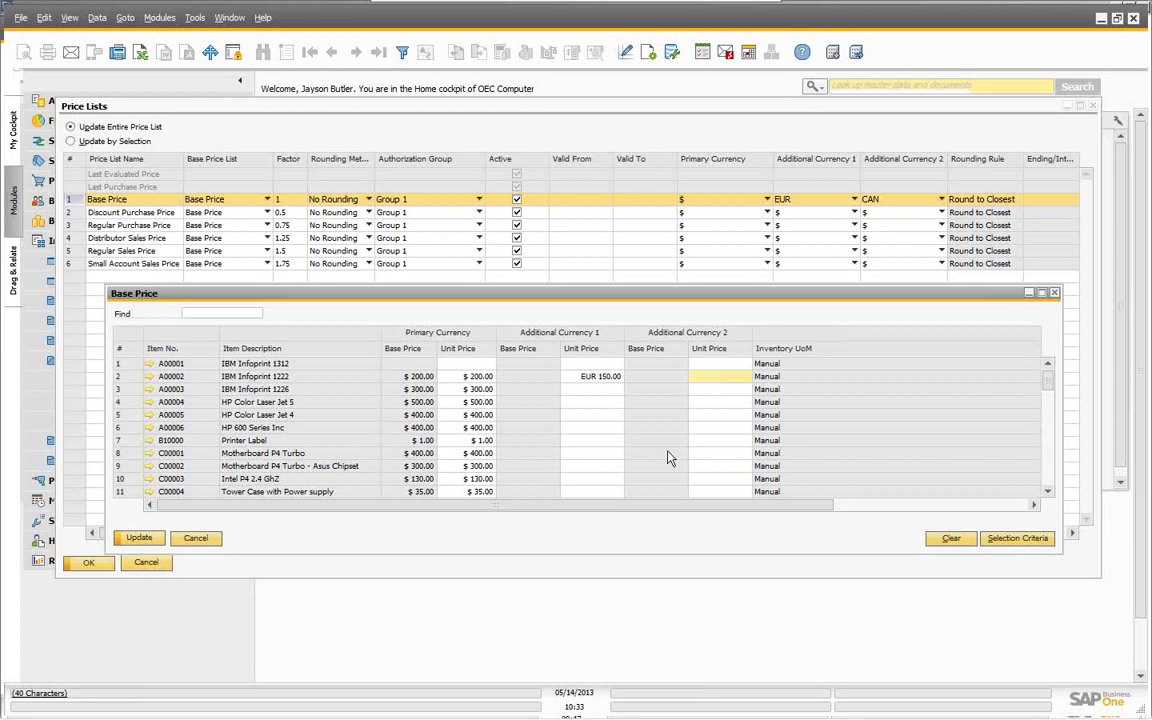
{"action": "type", "text": "120CAN"}
{"action": "key", "text": "Tab"}
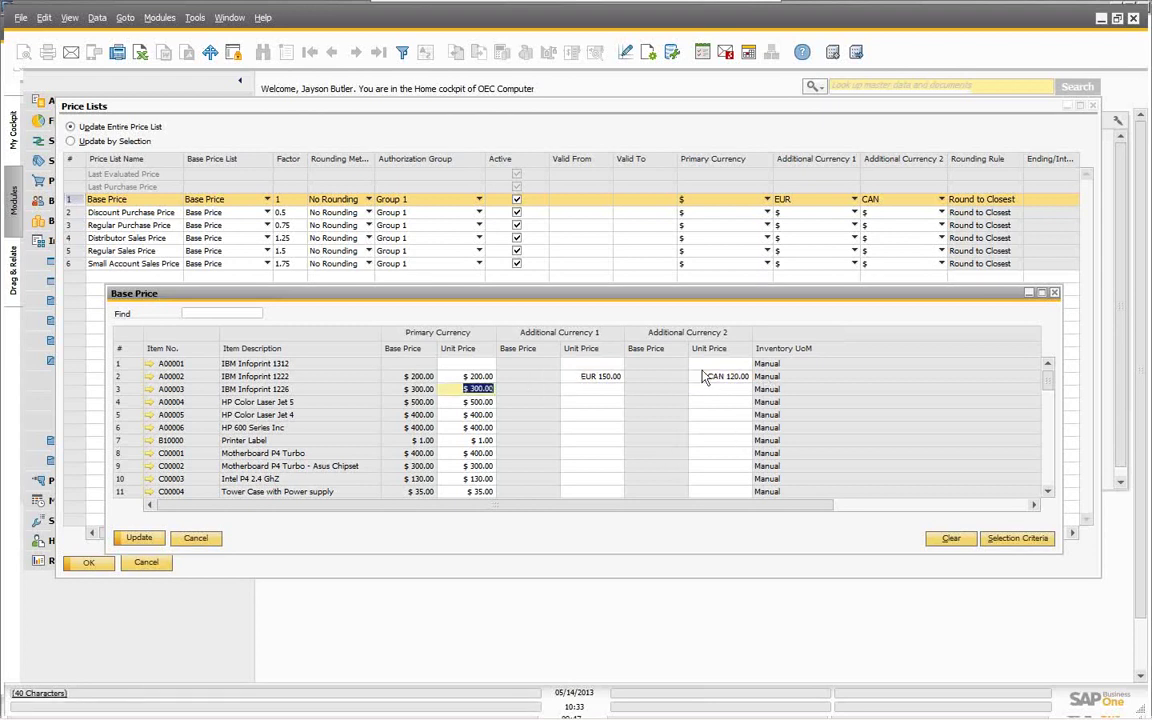
{"action": "left_click", "coordinate": [140, 539]}
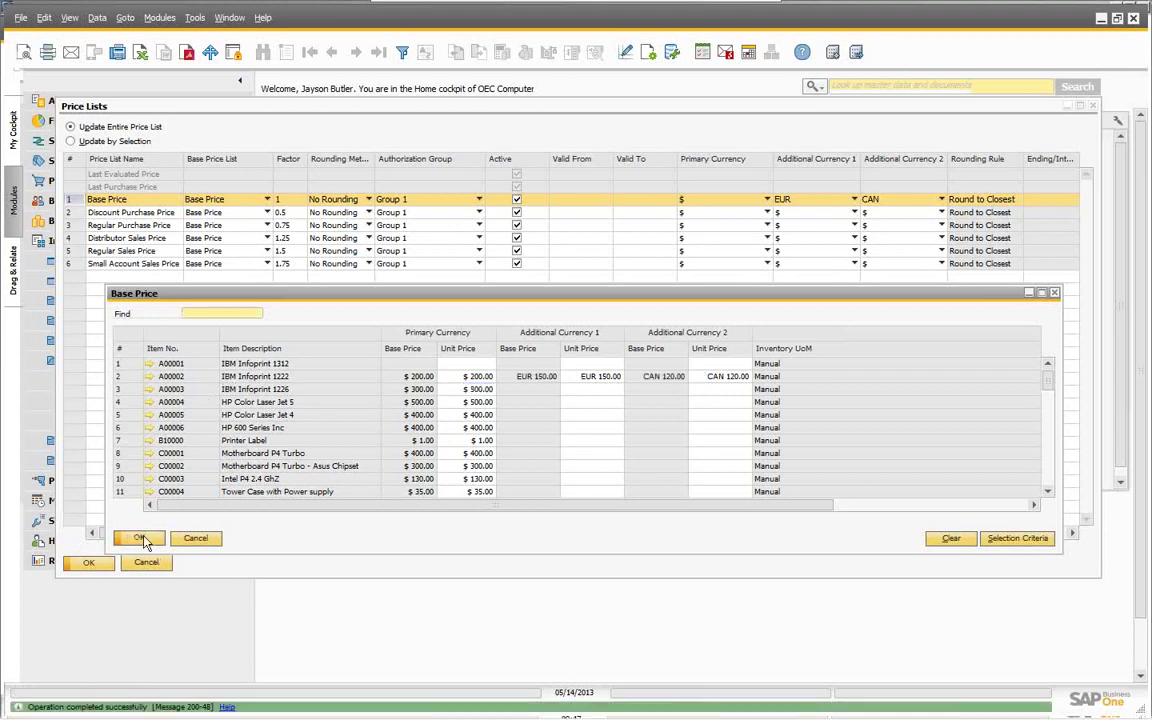
Open the master data of IBM Infoprint 1222 and check its unit price in Additional Currency 1 and Additional Currency 2
{"action": "left_click", "coordinate": [150, 376]}
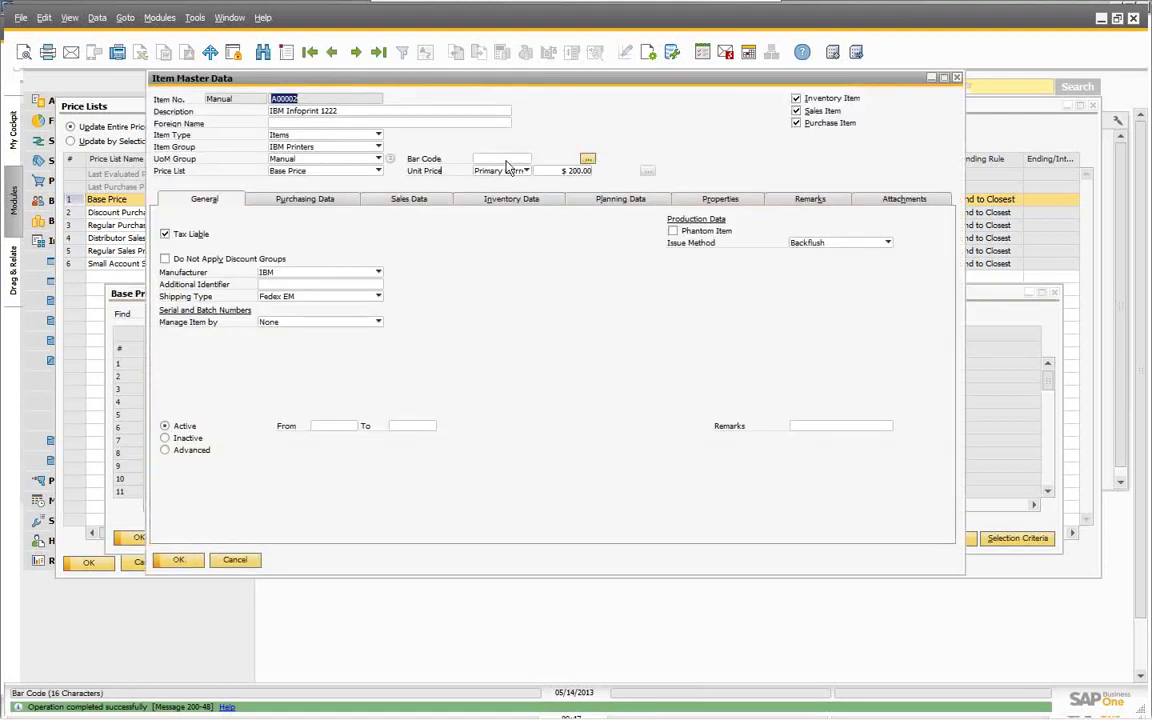
{"action": "left_click", "coordinate": [527, 171]}
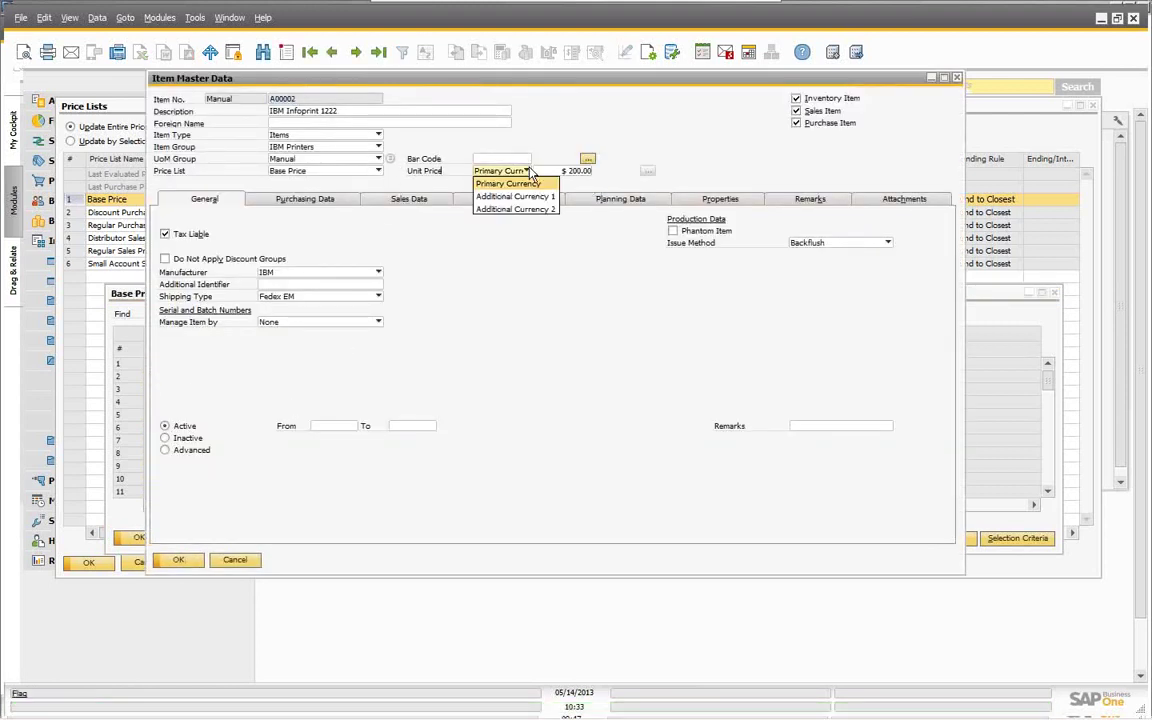
{"action": "left_click", "coordinate": [512, 194]}
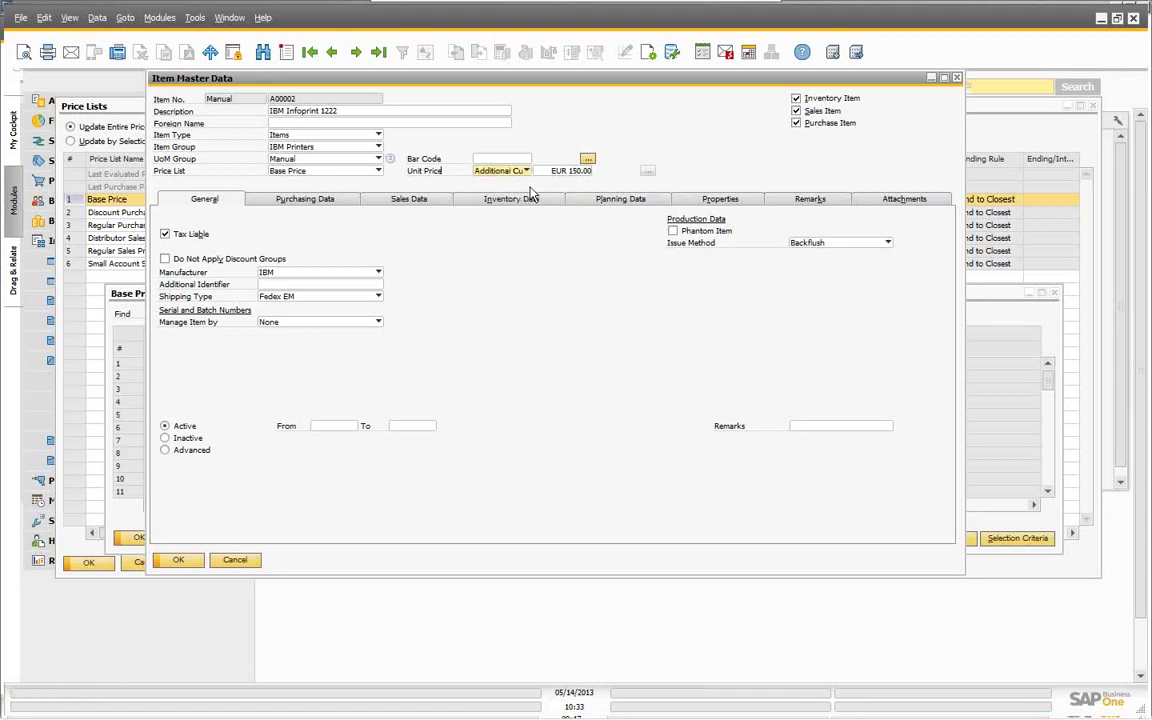
{"action": "left_click", "coordinate": [527, 171]}
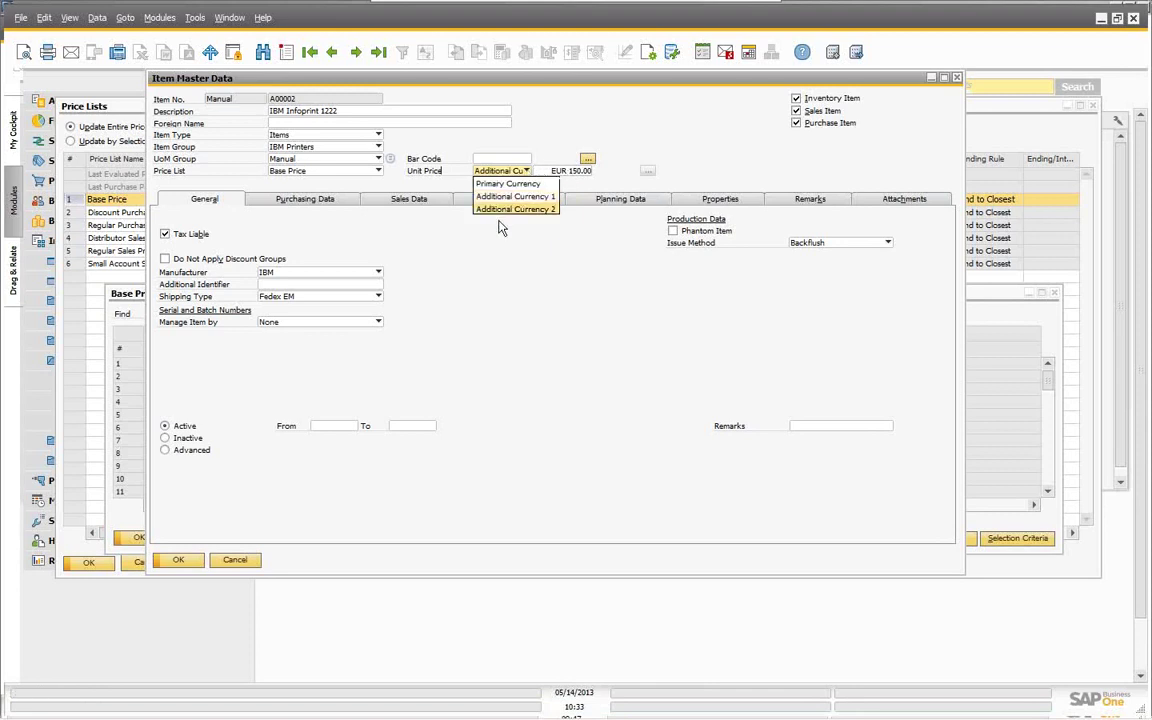
{"action": "left_click", "coordinate": [503, 209]}
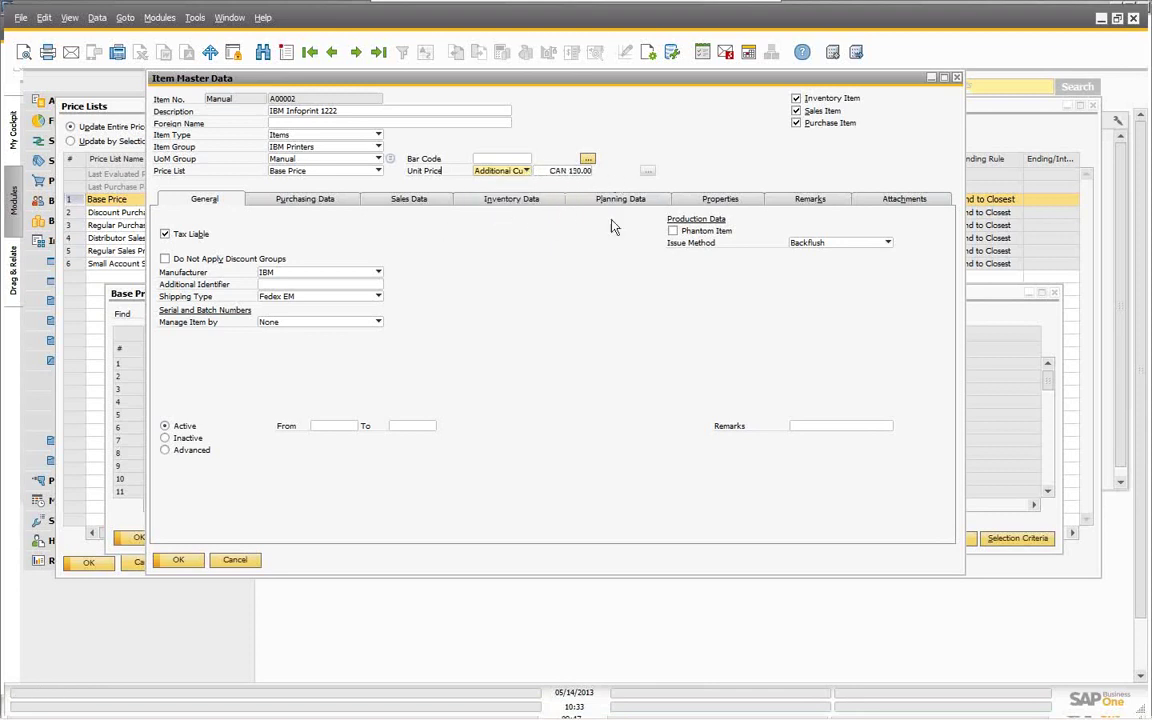
Close the item master data, the Base Price item list and the price lists
{"action": "left_click", "coordinate": [235, 561]}
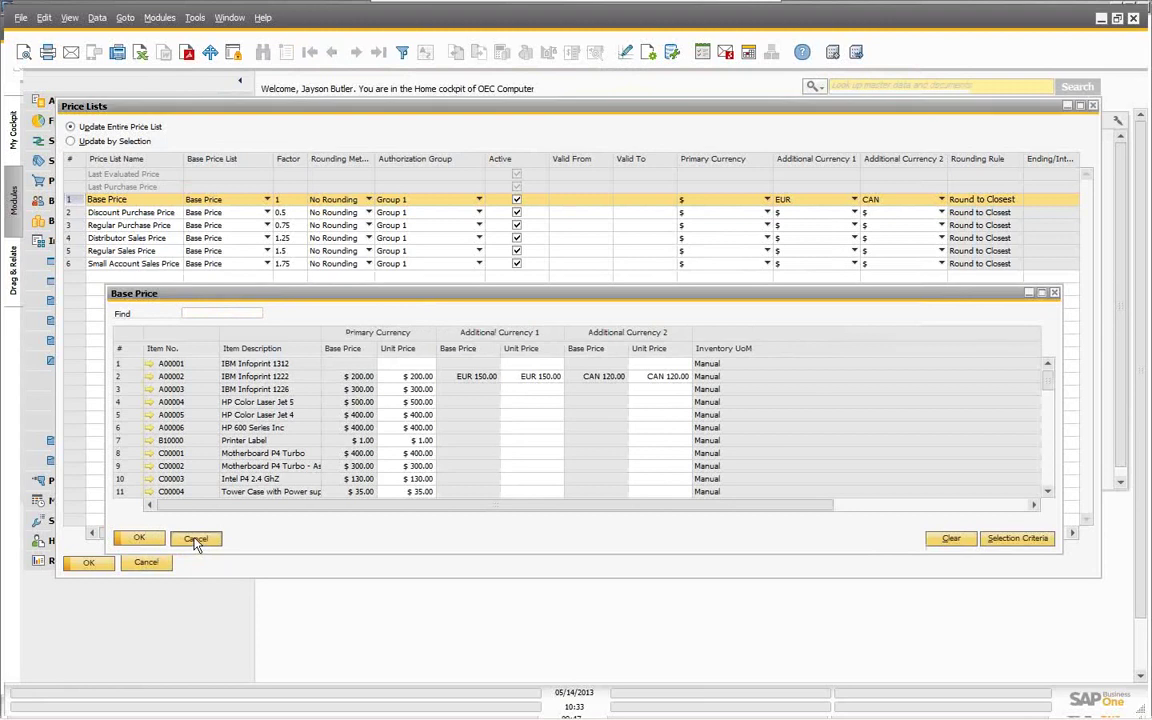
{"action": "left_click", "coordinate": [196, 540]}
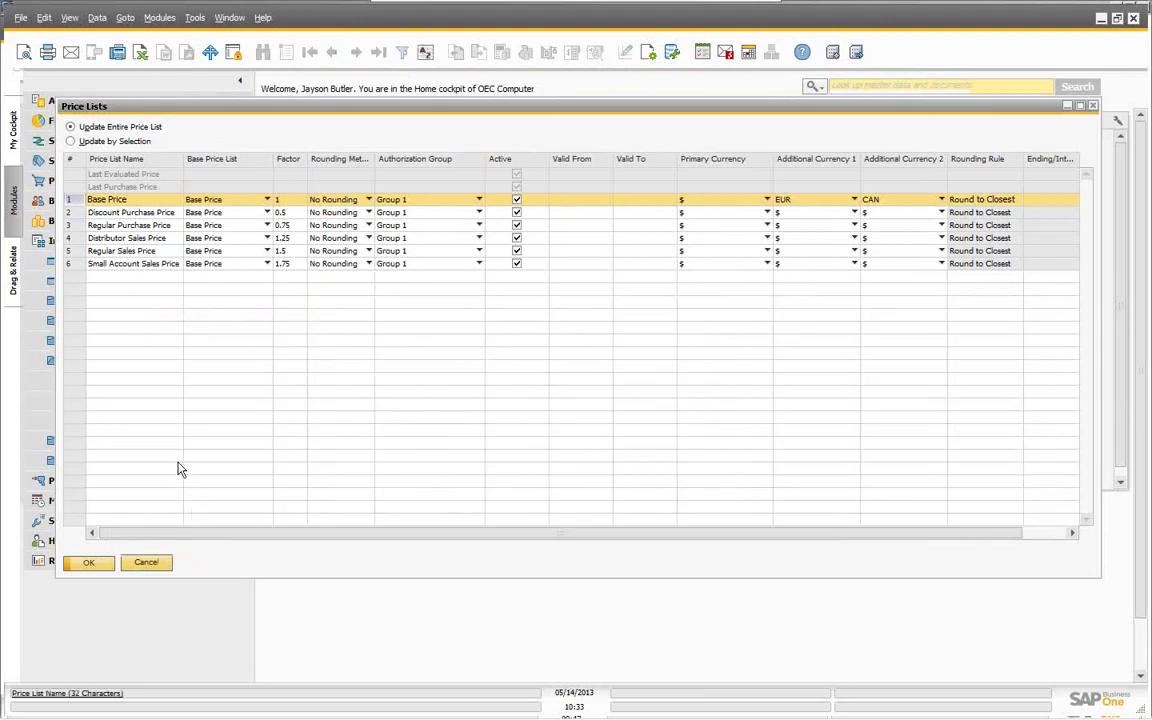
{"action": "left_click", "coordinate": [90, 562]}
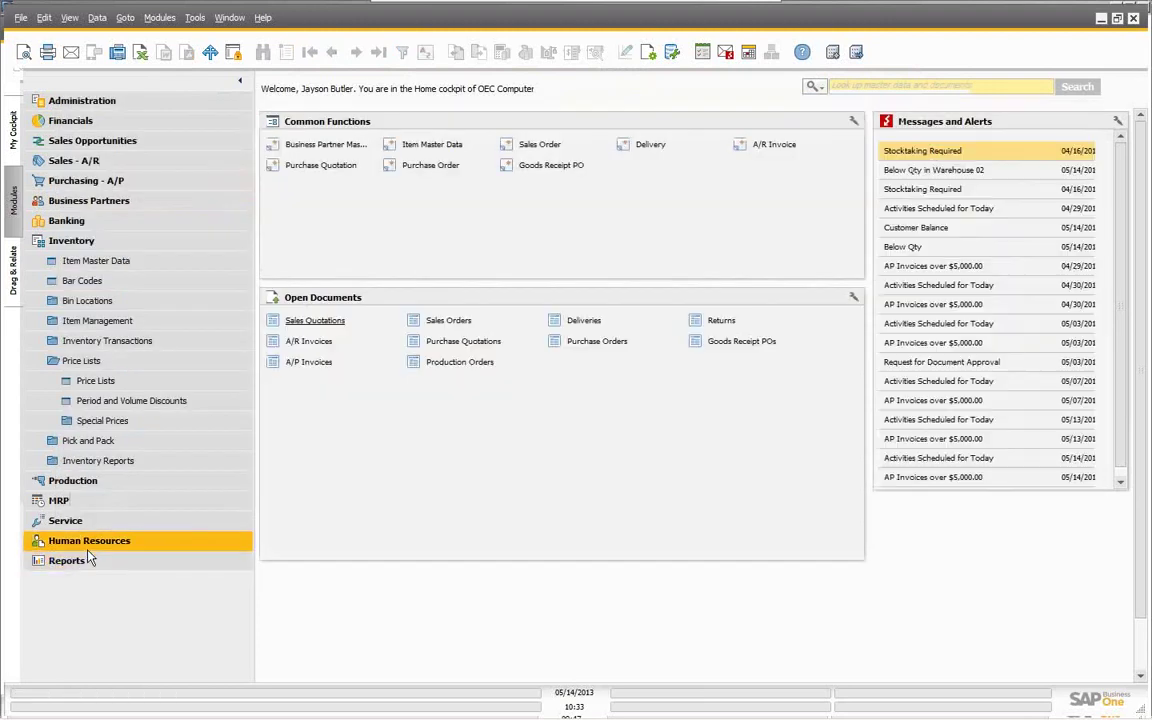
Open the period and volume discounts for the Base Price list, check the source price options for Printer Paper and close them
{"action": "left_click", "coordinate": [108, 403]}
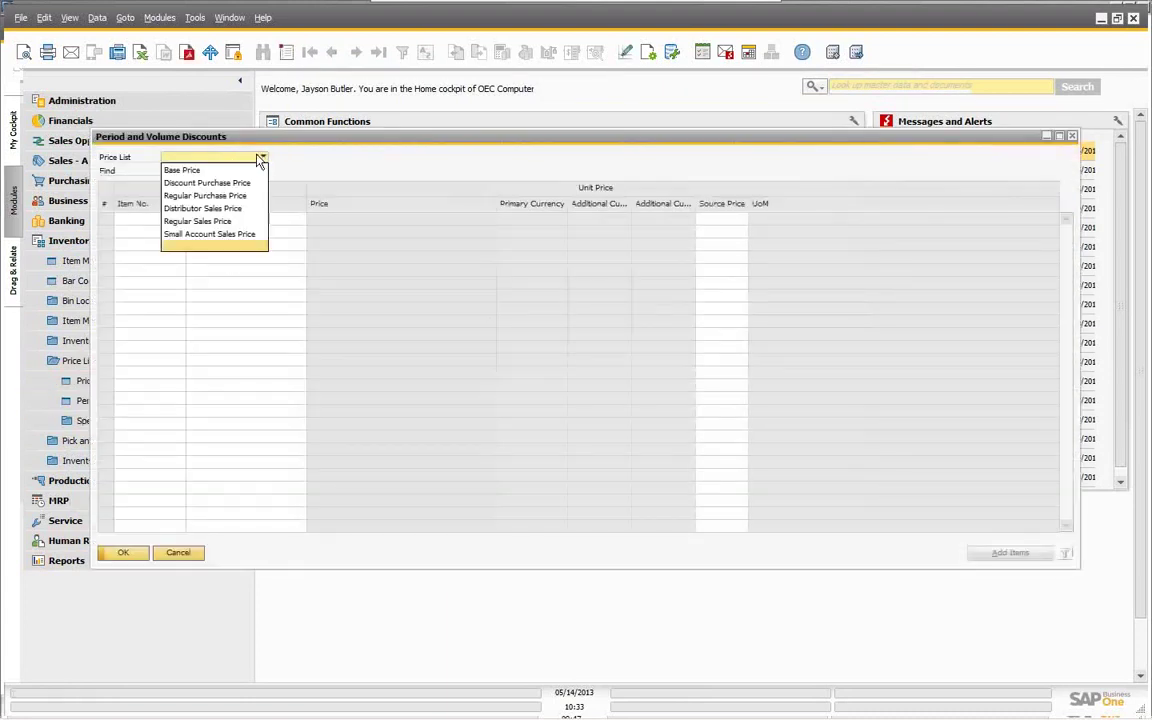
{"action": "left_click", "coordinate": [183, 171]}
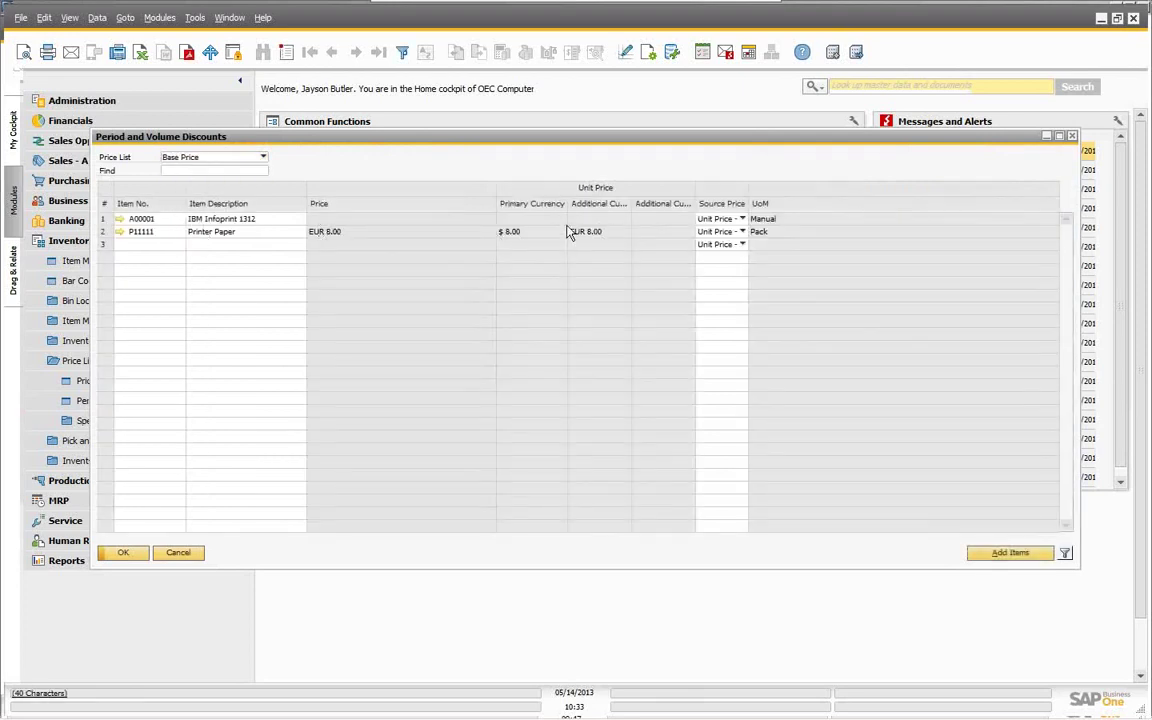
{"action": "left_click", "coordinate": [742, 232]}
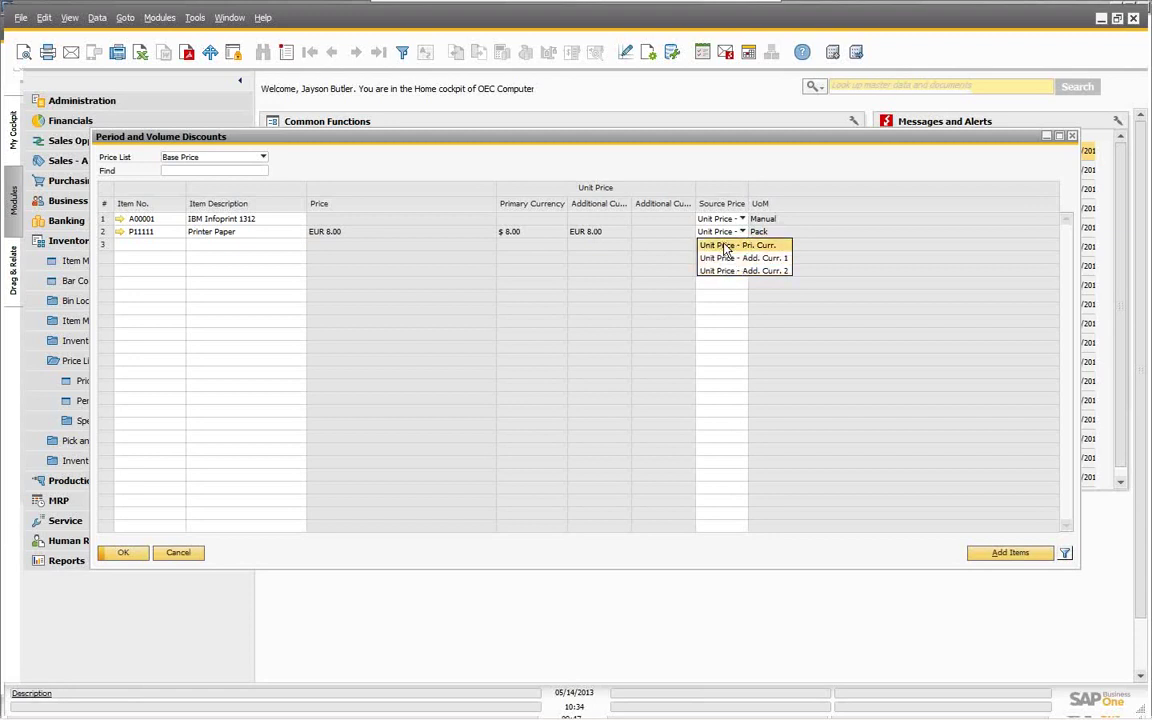
{"action": "left_click", "coordinate": [178, 557]}
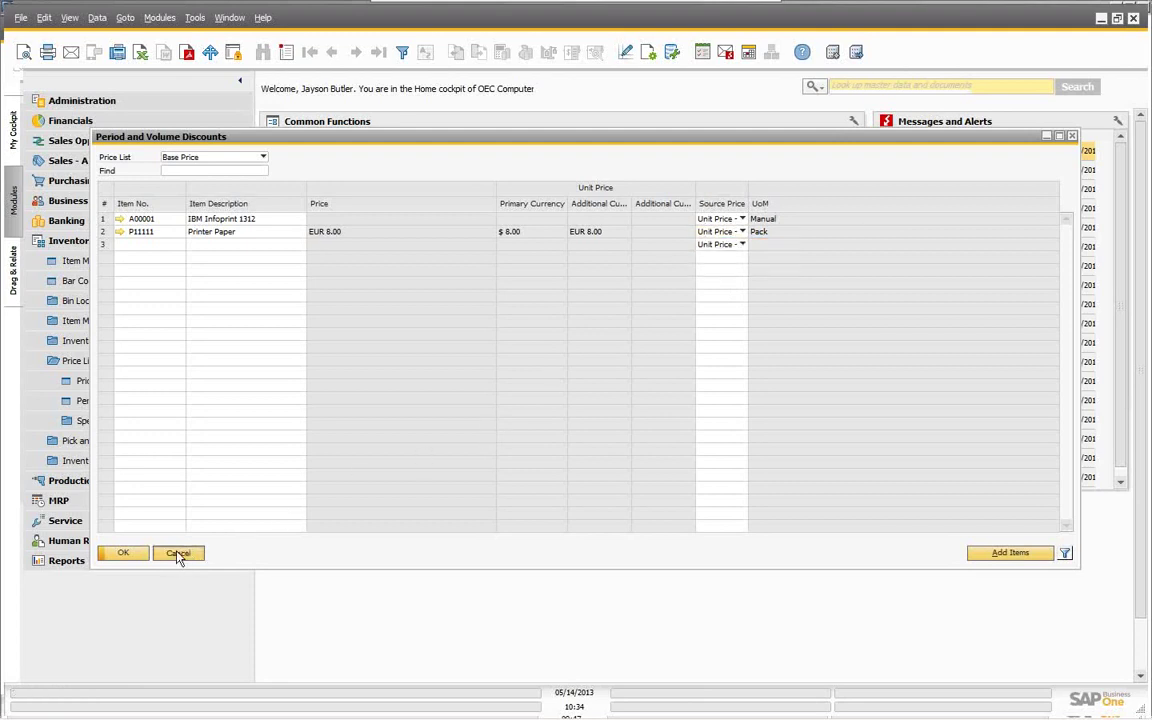
{"action": "left_click", "coordinate": [178, 555]}
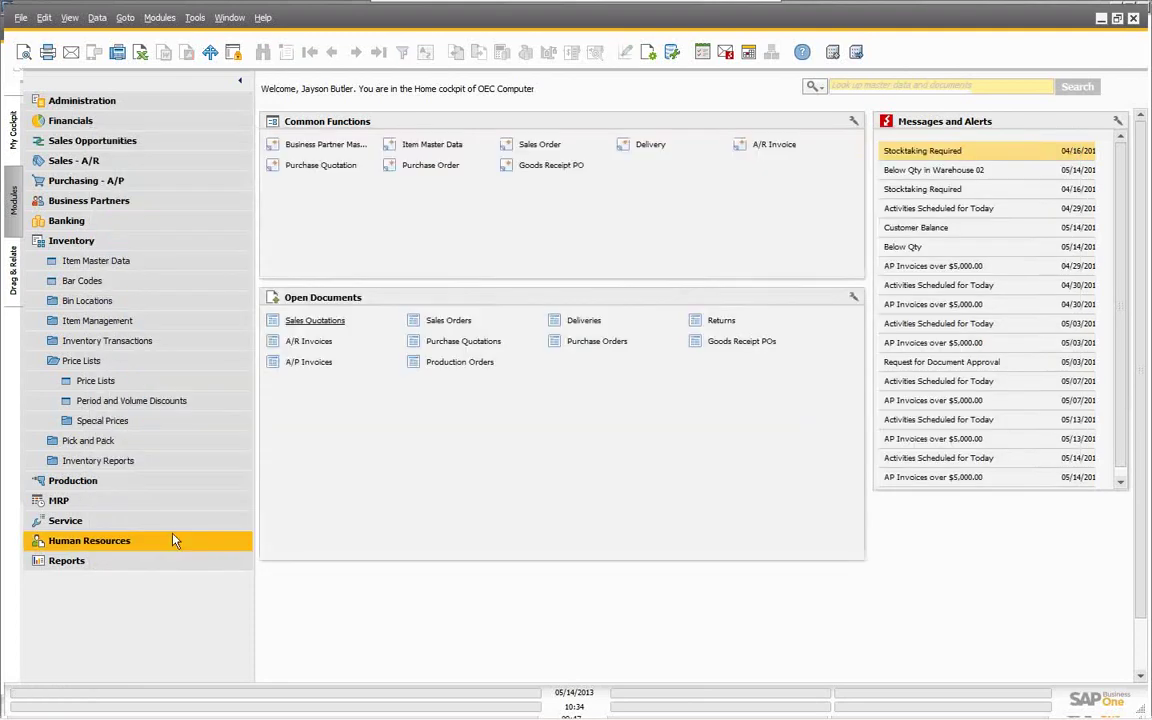
Display the special prices for business partner Earthshaker Corporation and close them without adding anything
{"action": "left_click", "coordinate": [82, 426]}
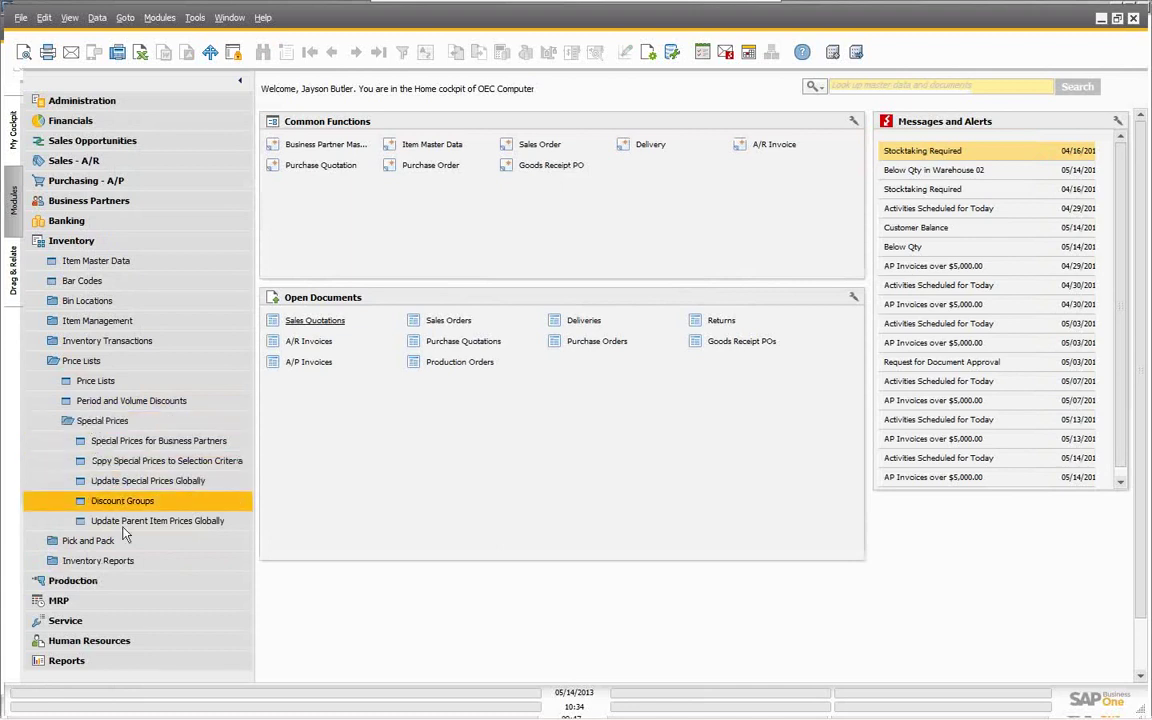
{"action": "left_click", "coordinate": [140, 441]}
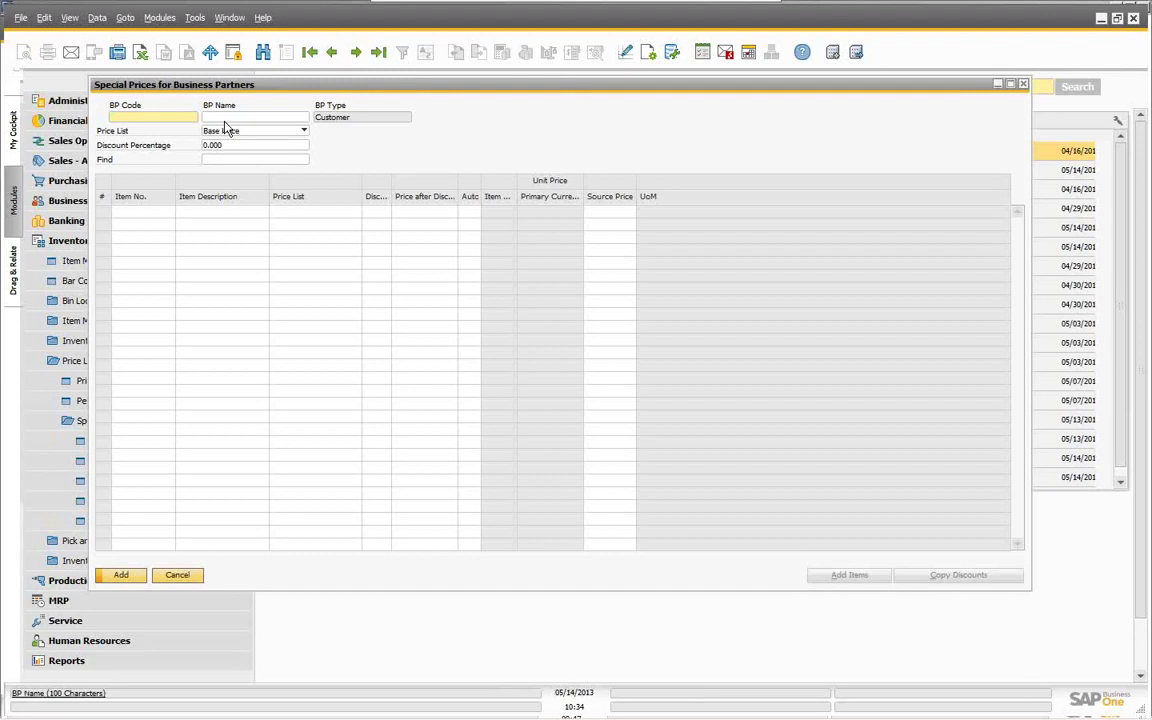
{"action": "key", "text": "Tab"}
{"action": "type", "text": "e"}
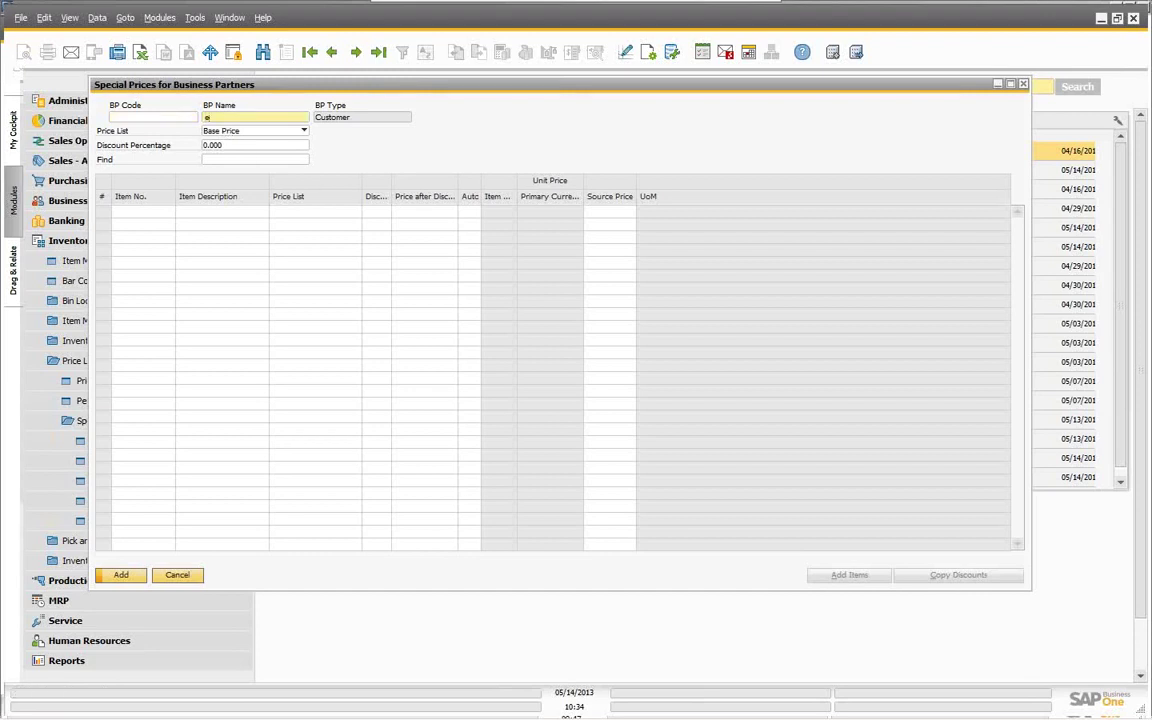
{"action": "key", "text": "Tab"}
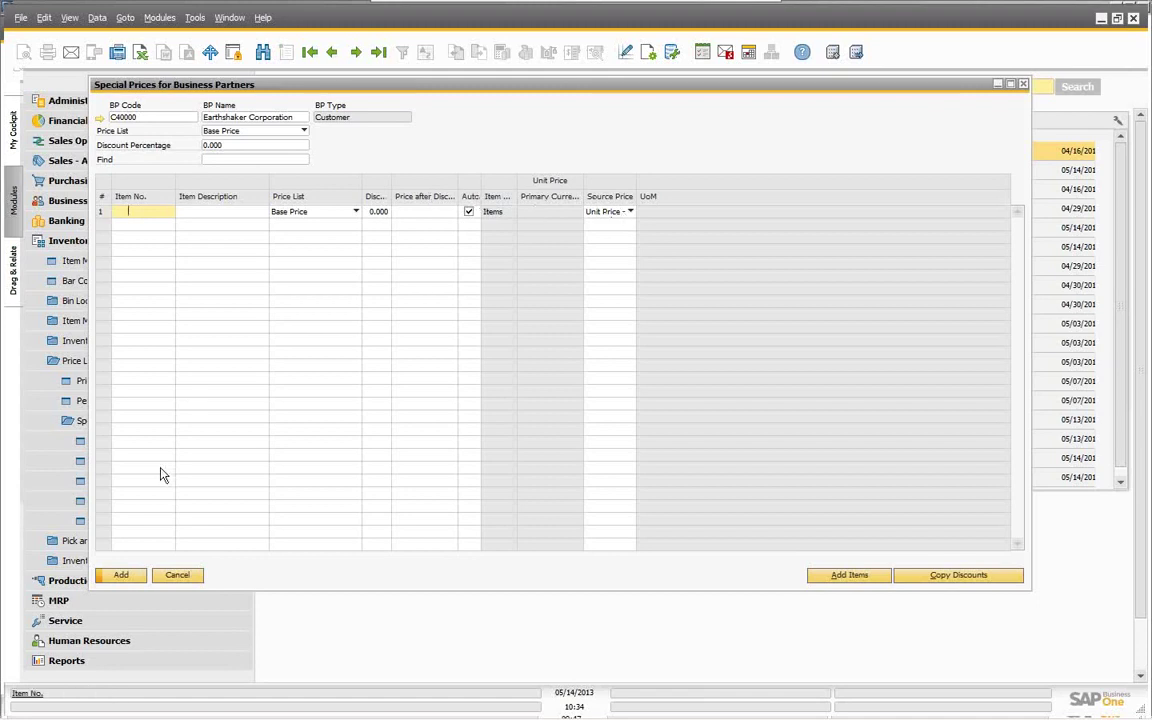
{"action": "left_click", "coordinate": [180, 576]}
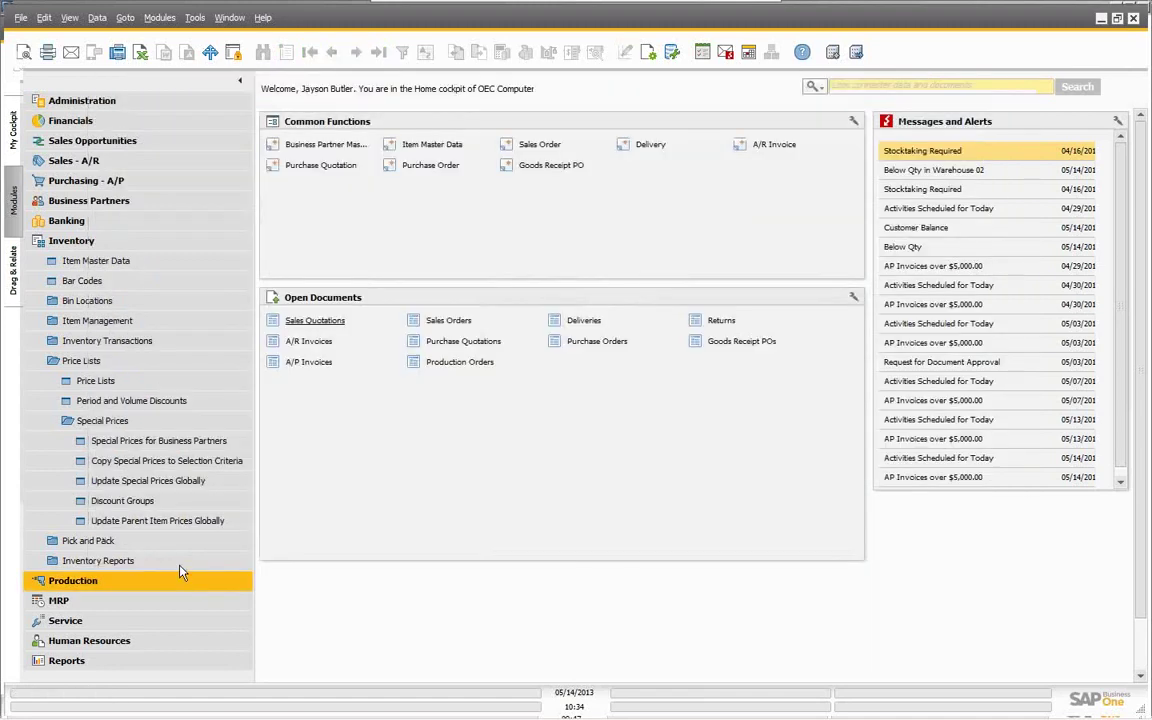
Open the discount groups, check the available types and display the Specific BP discounts by item group for Earthshaker Corporation
{"action": "left_click", "coordinate": [133, 505]}
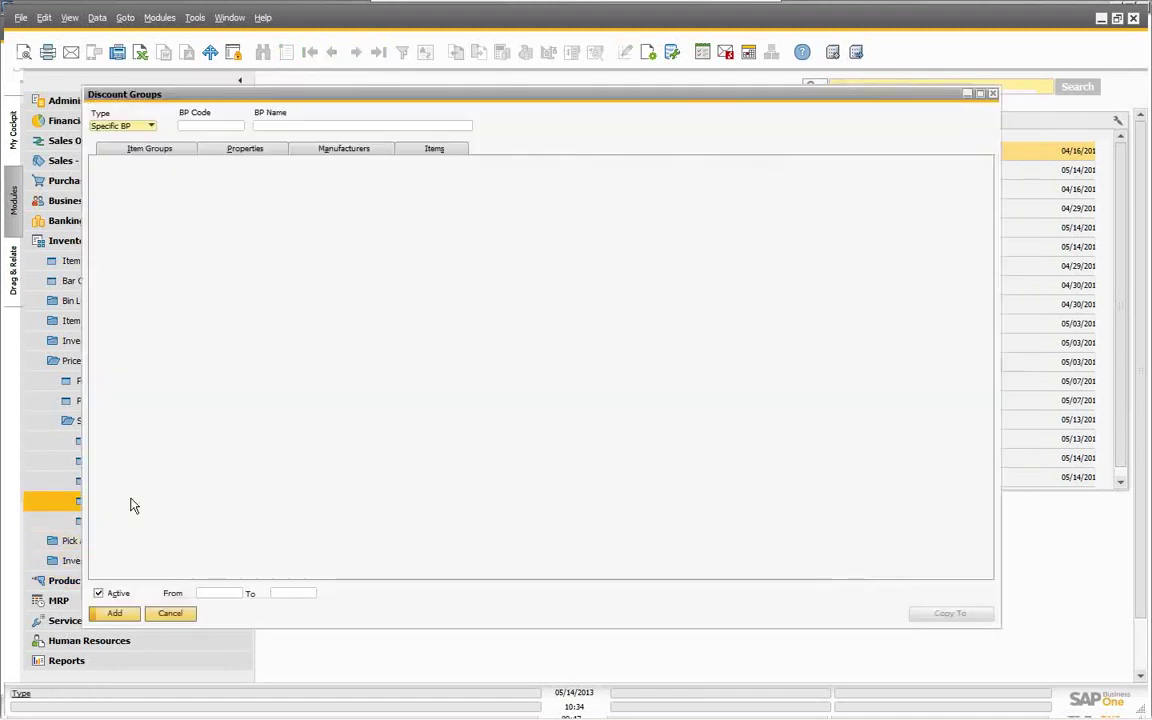
{"action": "left_click", "coordinate": [150, 128]}
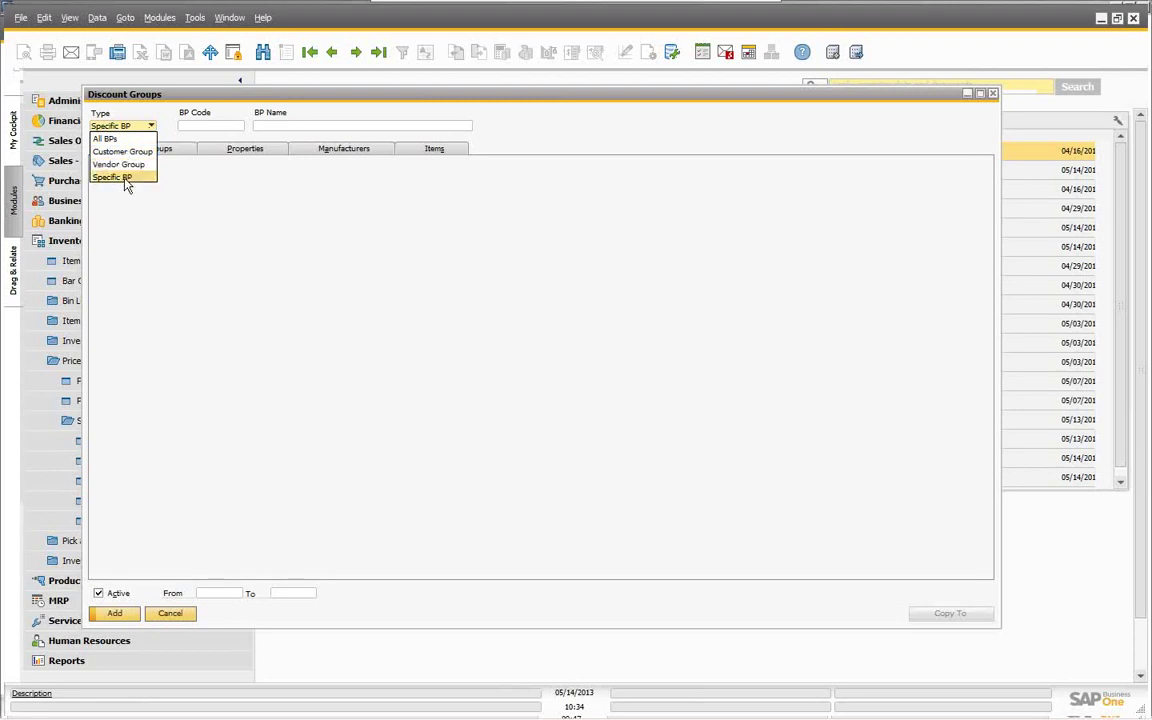
{"action": "left_click", "coordinate": [180, 175]}
{"action": "left_click", "coordinate": [211, 124]}
{"action": "left_click", "coordinate": [269, 124]}
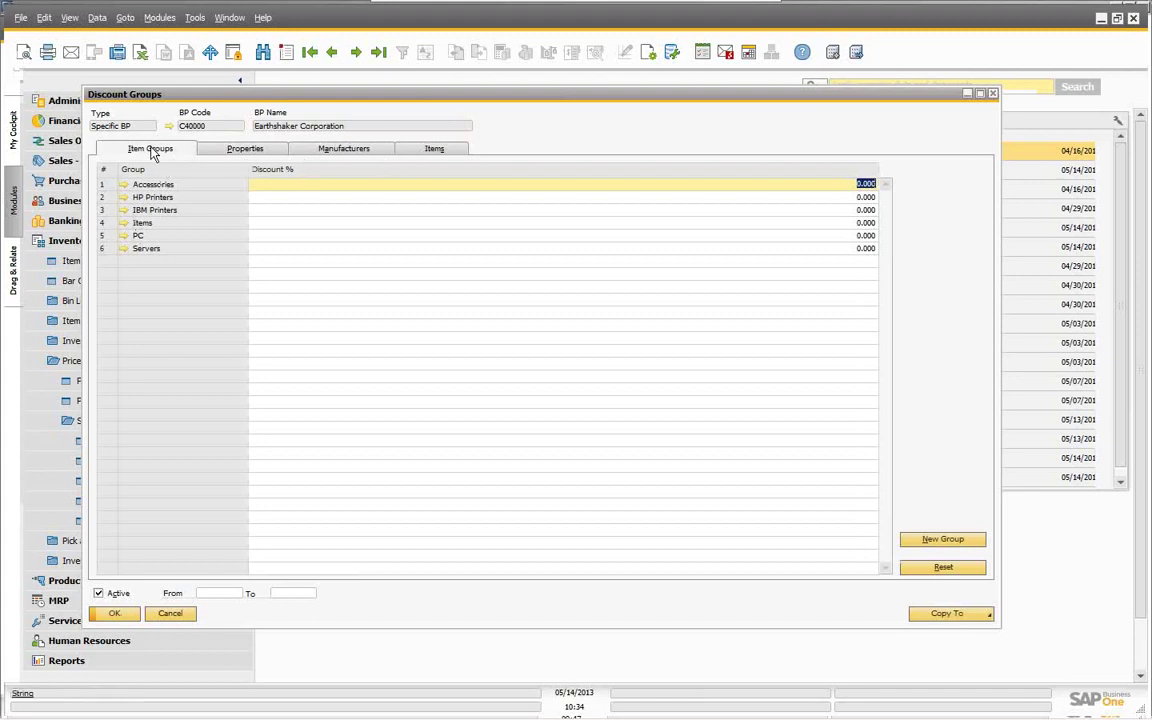
Review Earthshaker Corporation's discounts by properties, manufacturers and items, and close the discount groups
{"action": "left_click", "coordinate": [249, 154]}
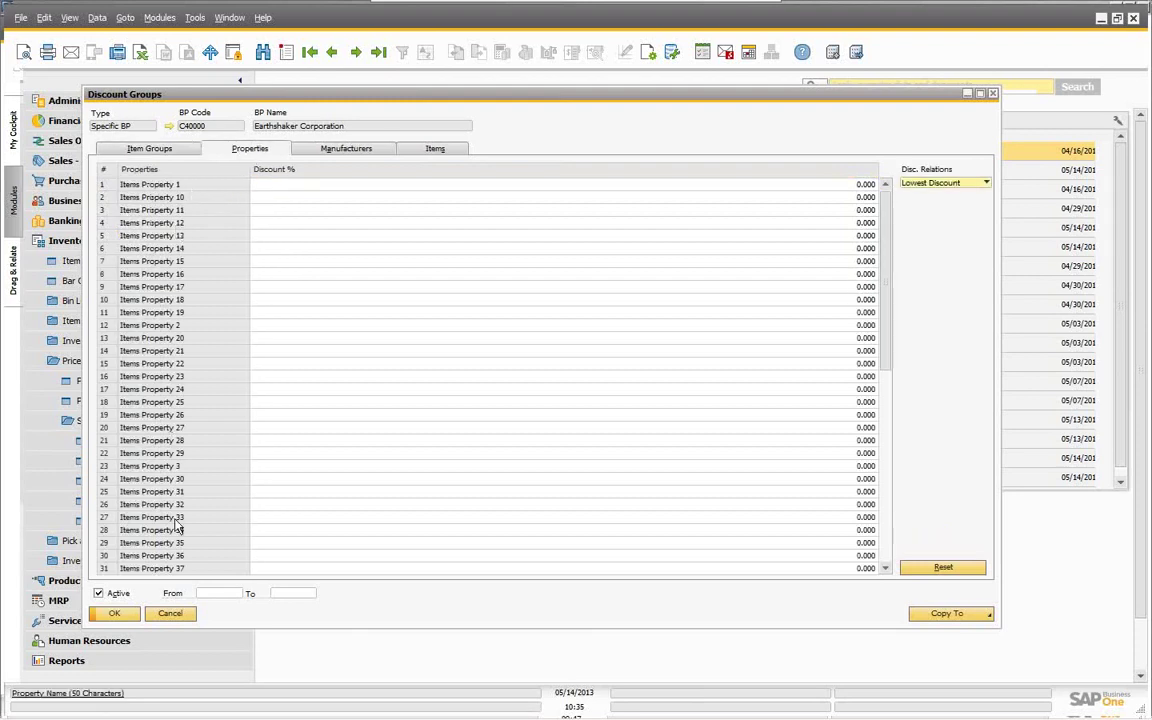
{"action": "left_click", "coordinate": [330, 152]}
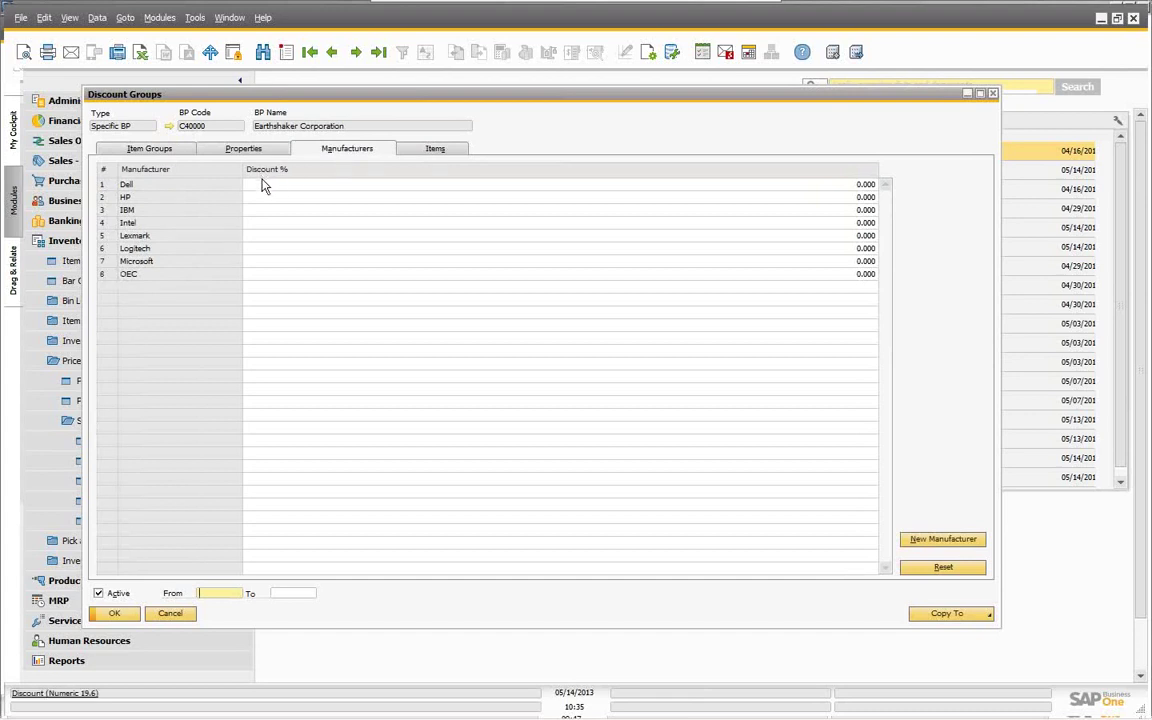
{"action": "left_click", "coordinate": [430, 151]}
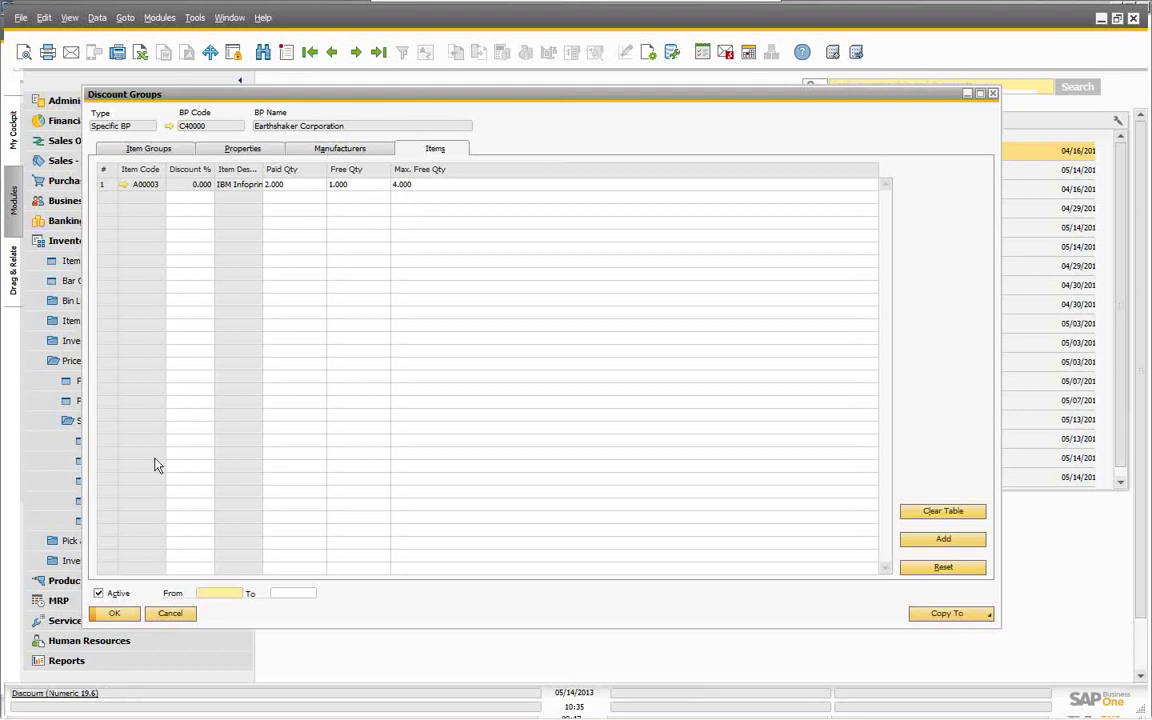
{"action": "left_click", "coordinate": [170, 614]}
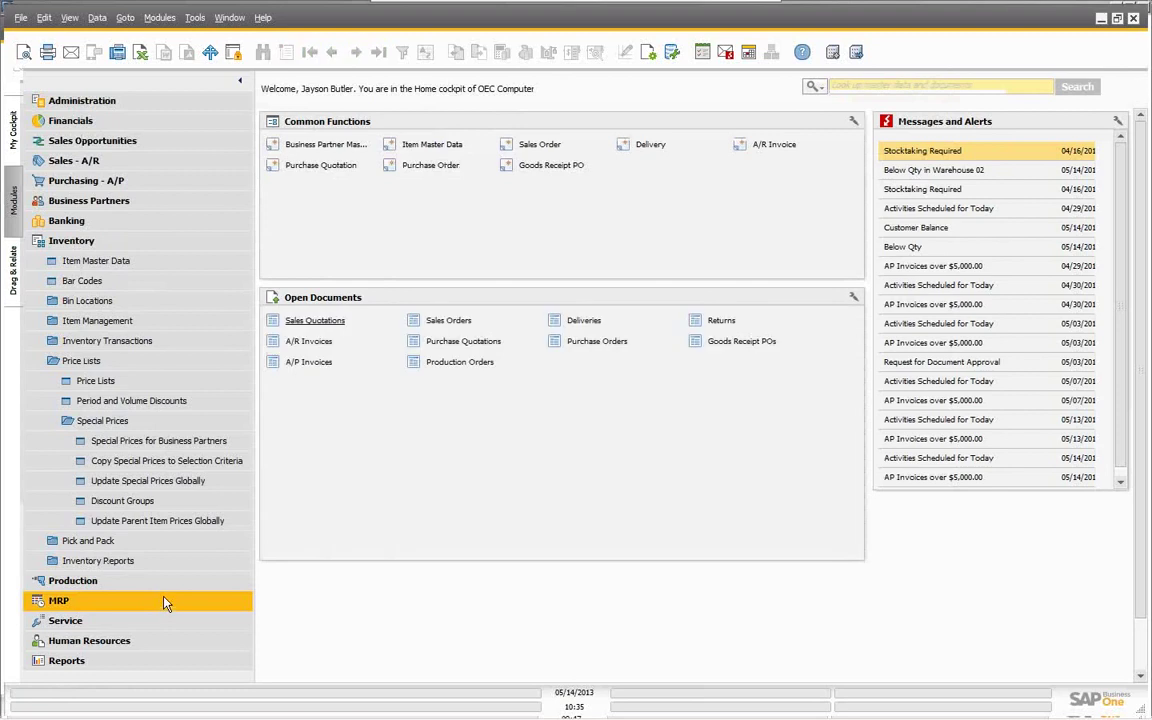
Start a new sales order for customer Earthshaker Corporation with delivery date 05/14/2013
{"action": "left_click", "coordinate": [77, 102]}
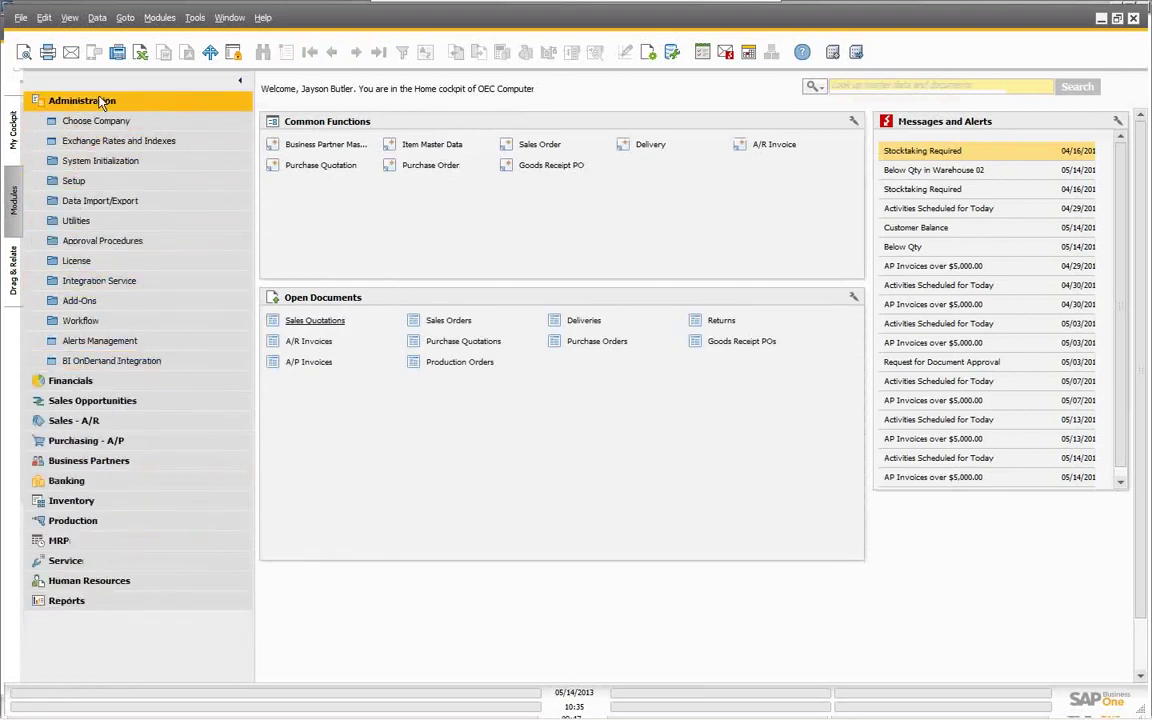
{"action": "left_click", "coordinate": [100, 102]}
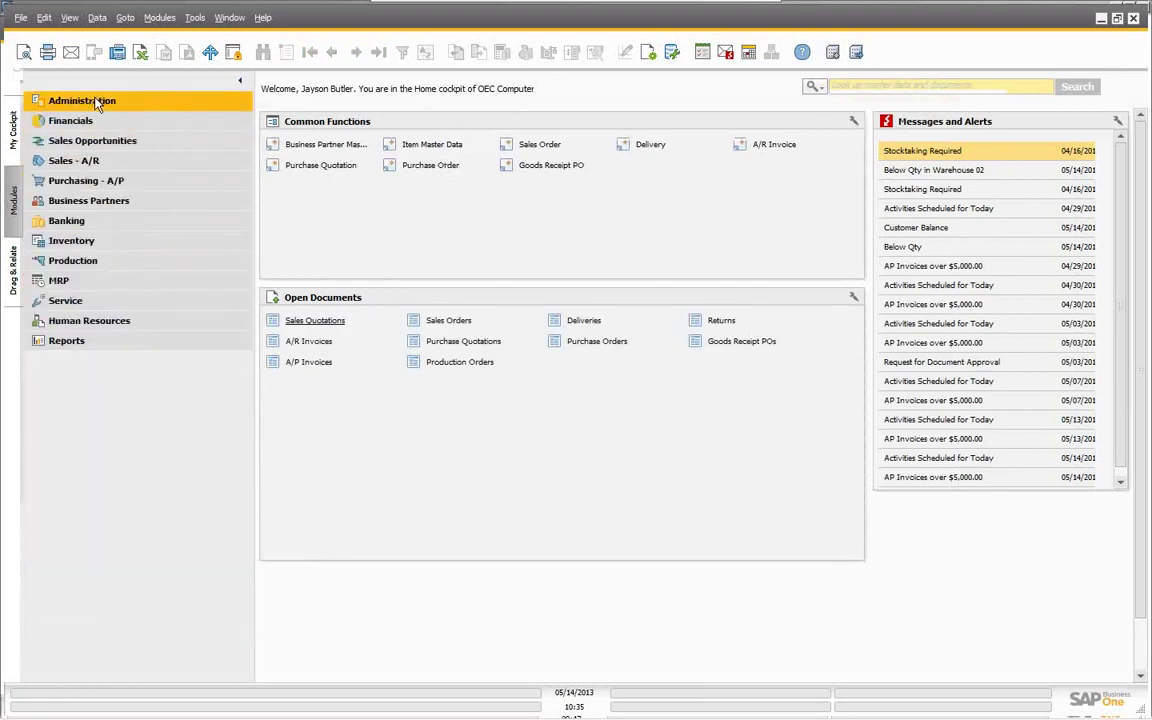
{"action": "left_click", "coordinate": [88, 161]}
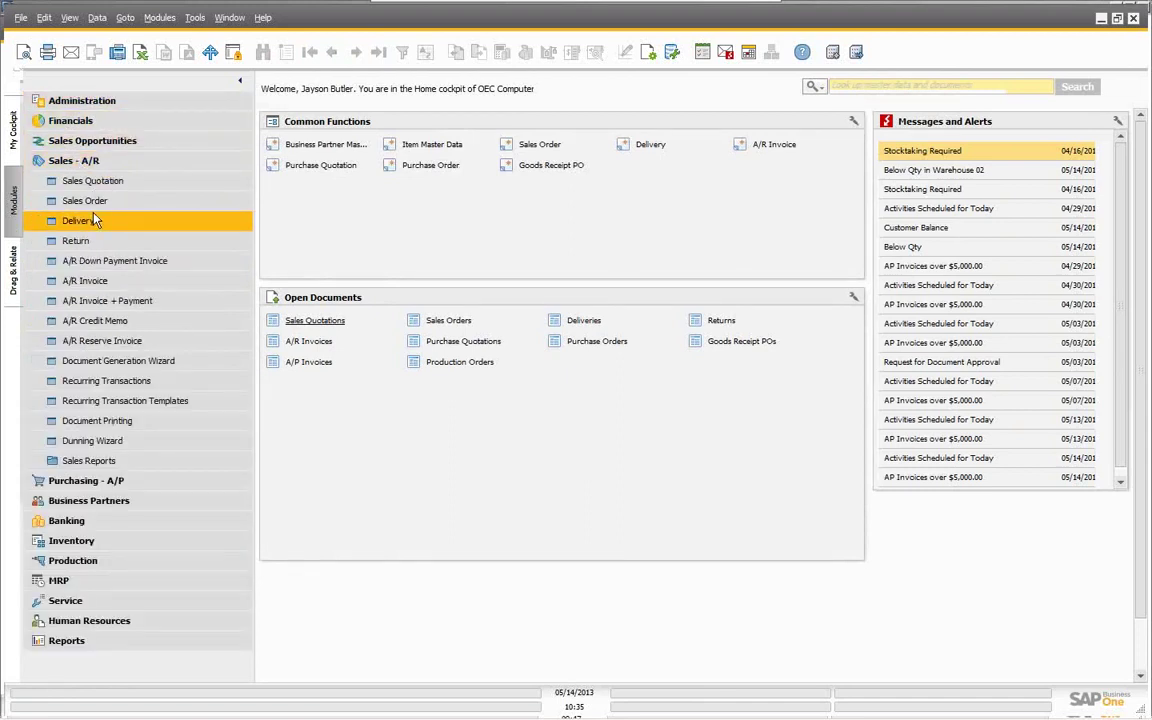
{"action": "left_click", "coordinate": [96, 200]}
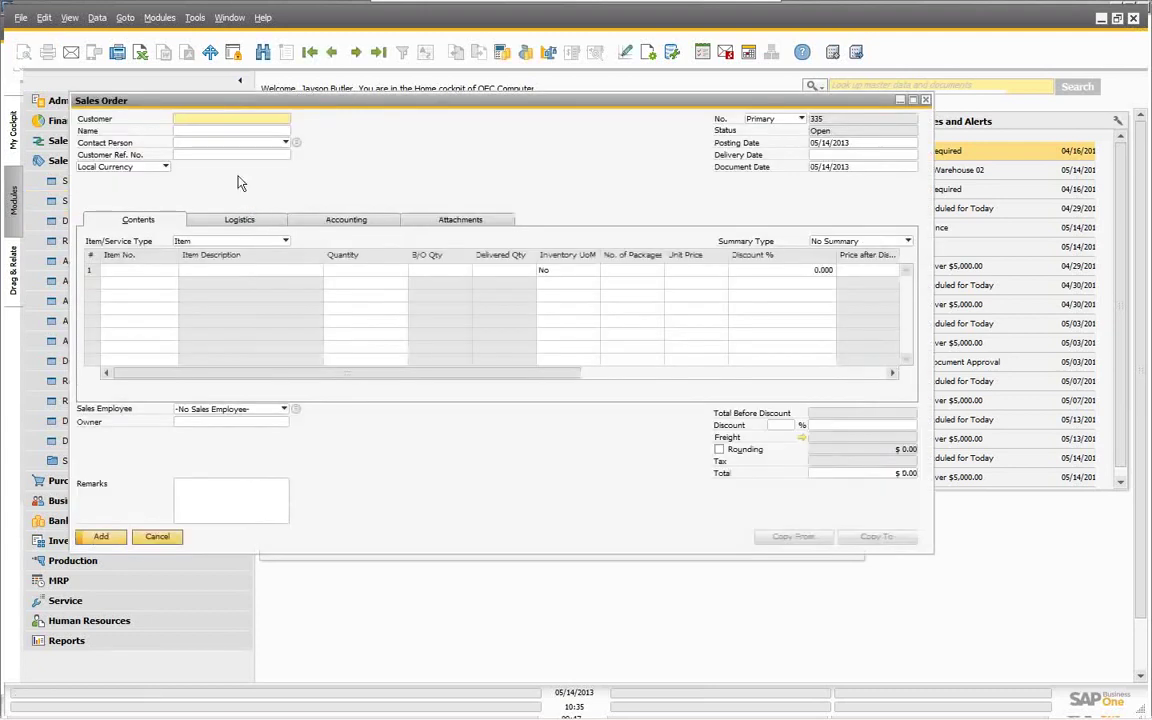
{"action": "left_click", "coordinate": [190, 131]}
{"action": "type", "text": "e"}
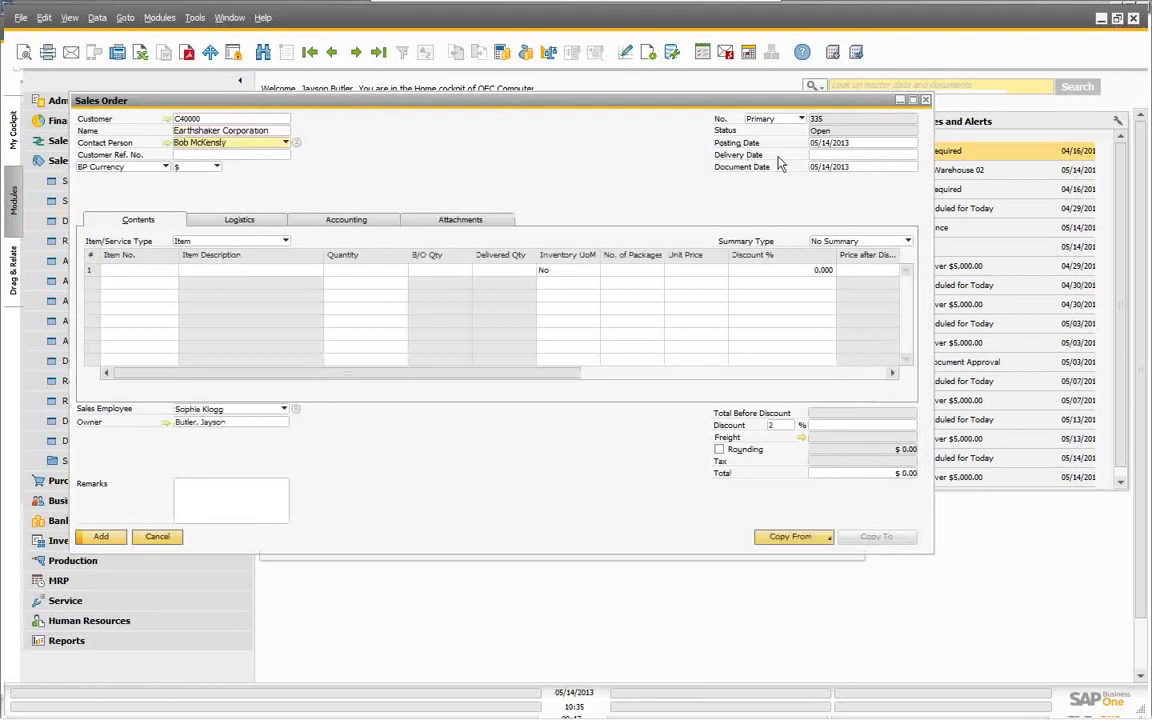
{"action": "left_click", "coordinate": [828, 156]}
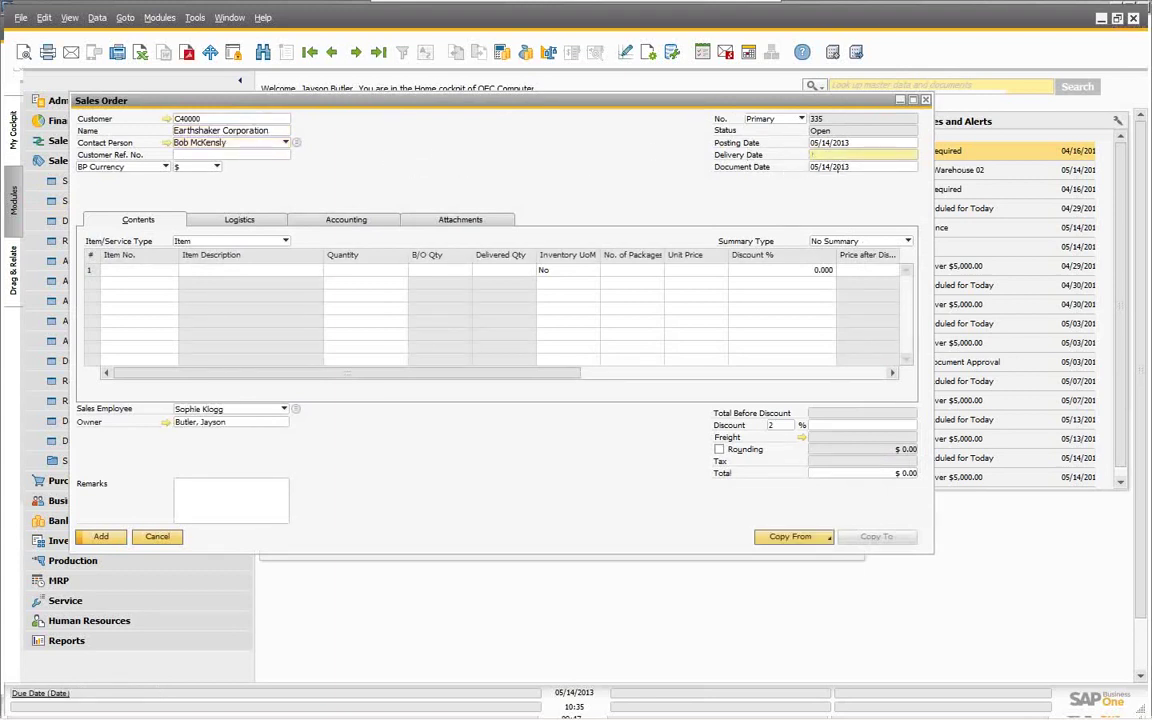
{"action": "type", "text": "t"}
{"action": "key", "text": "Tab"}
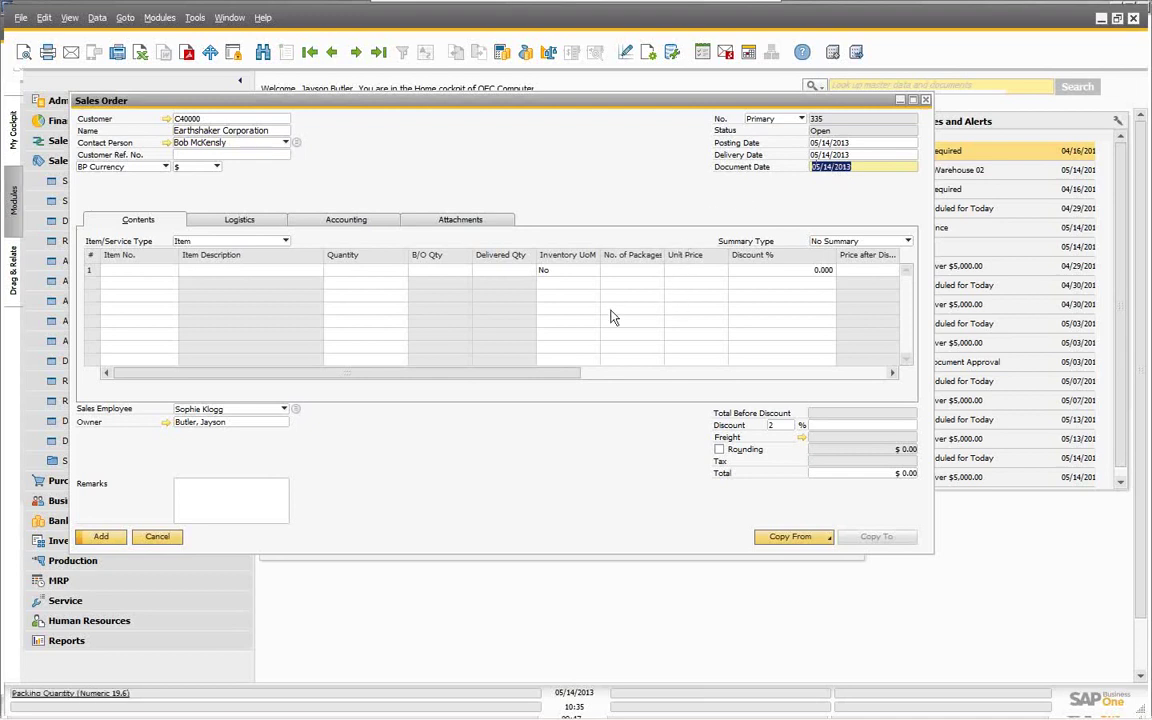
Locate the order lines' Price Source column and add items A00001 and A00002 to the sales order
{"action": "left_click_drag", "start_coordinate": [472, 378], "coordinate": [797, 406]}
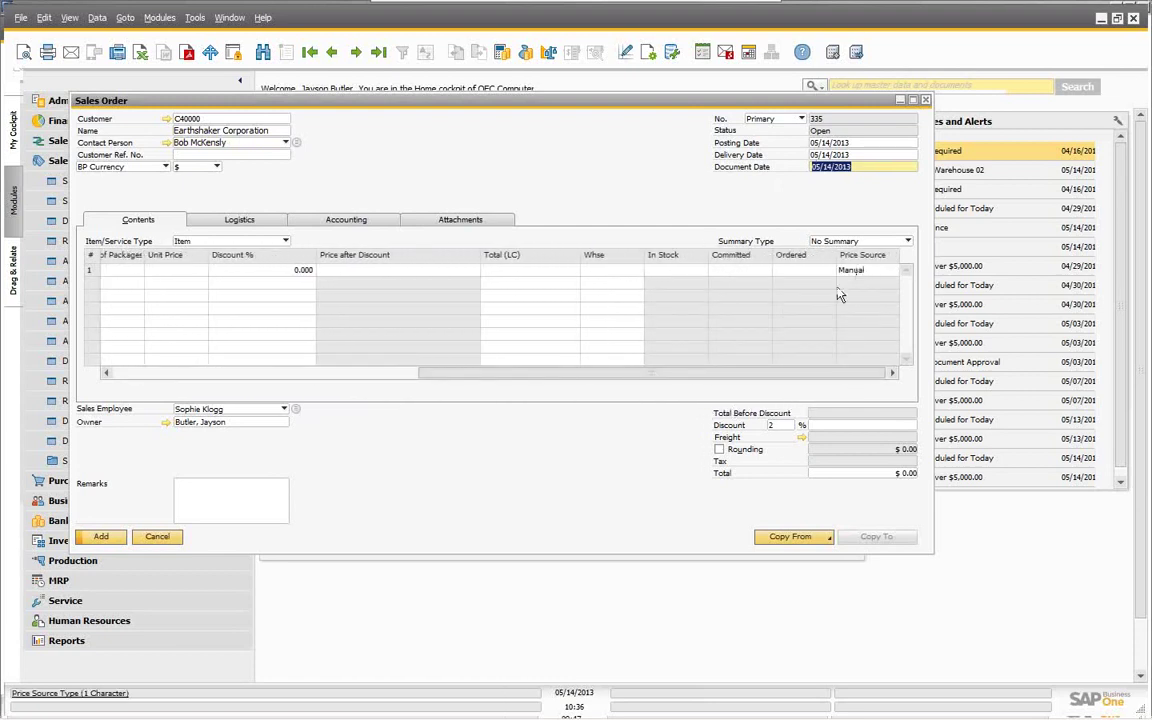
{"action": "left_click_drag", "start_coordinate": [690, 374], "coordinate": [371, 378]}
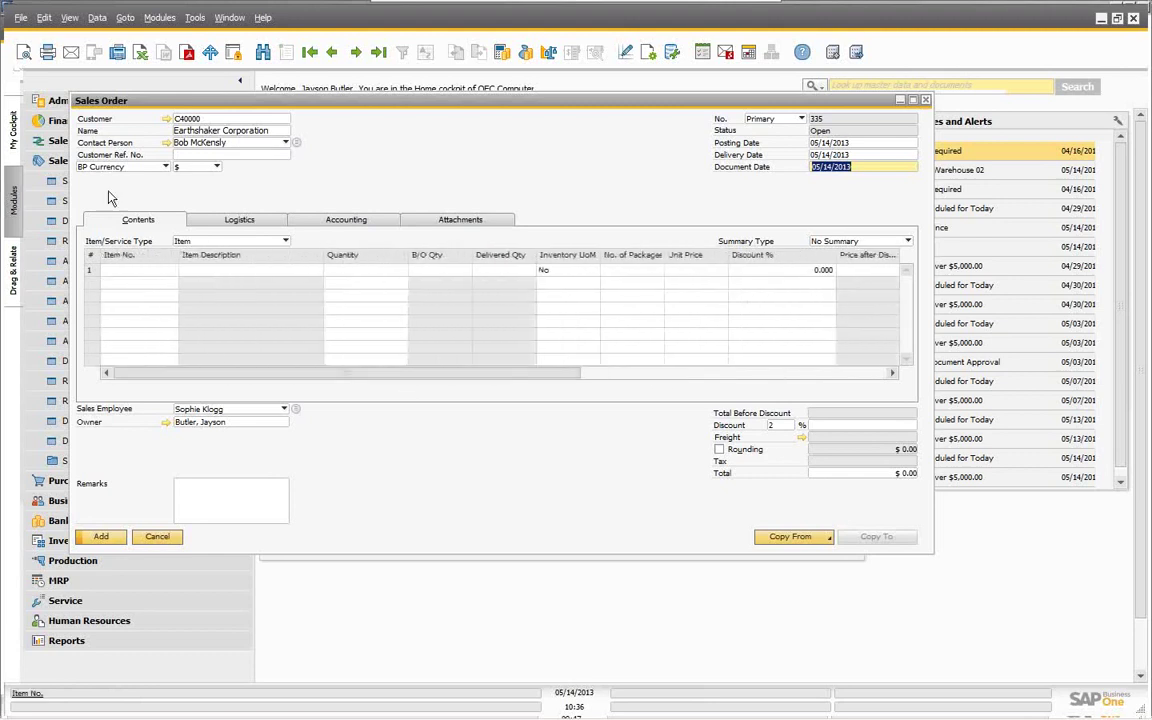
{"action": "left_click", "coordinate": [130, 269]}
{"action": "key", "text": "Tab"}
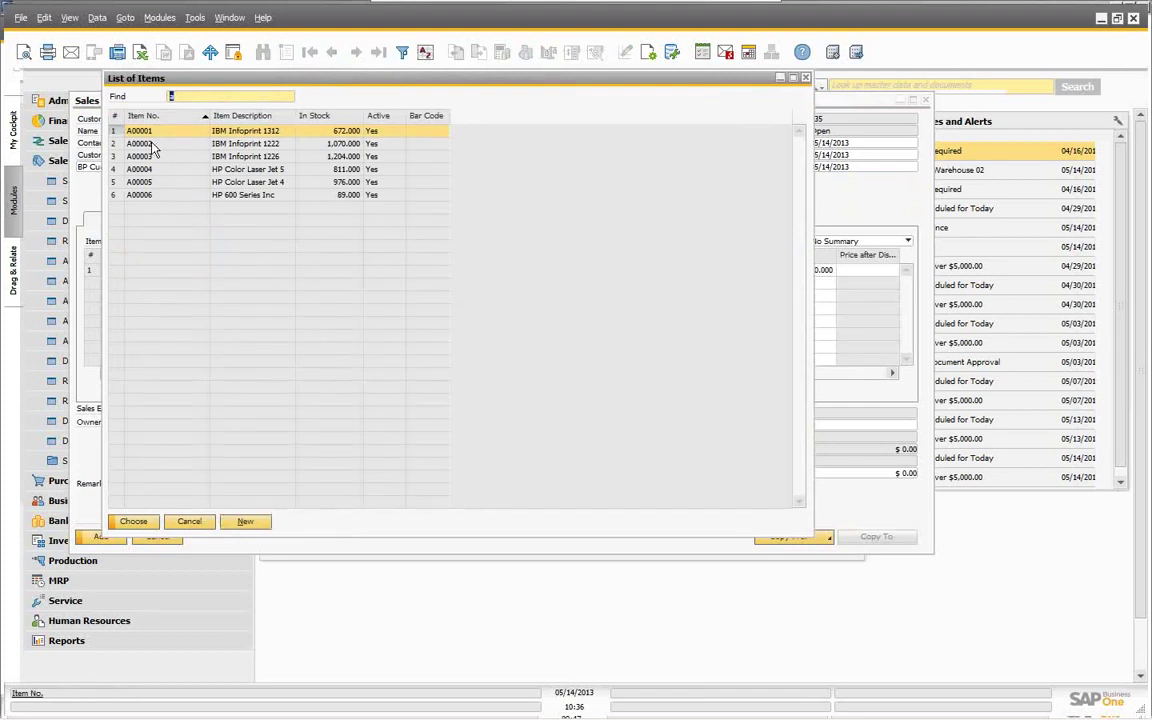
{"action": "left_click", "coordinate": [145, 144], "text": "ctrl"}
{"action": "left_click", "coordinate": [135, 522]}
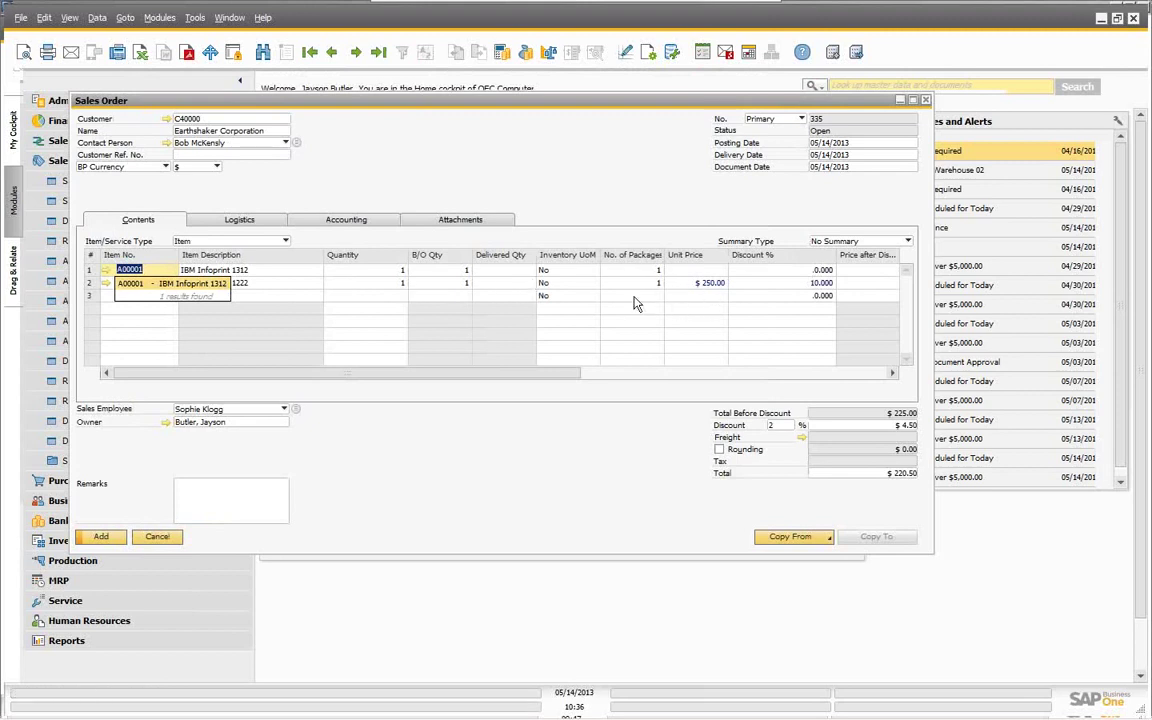
{"action": "key", "text": "Tab"}
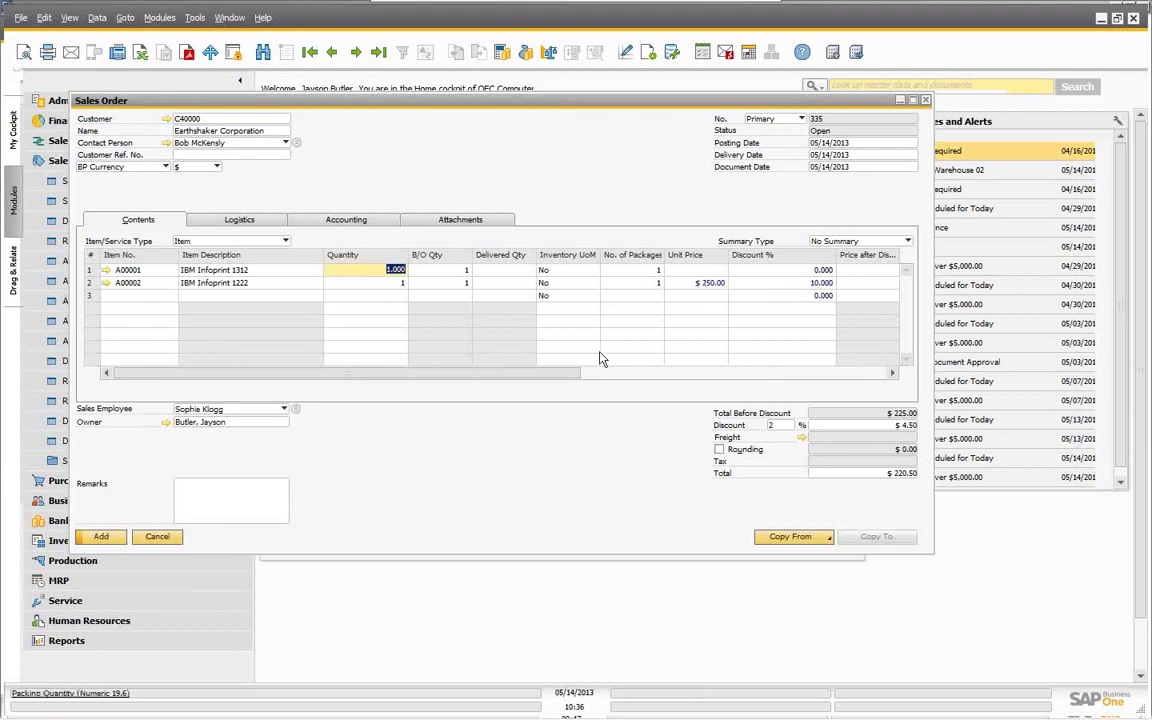
Widen the sales order window and compare the price source, unit price and discount of the two item lines
{"action": "left_click_drag", "start_coordinate": [553, 375], "coordinate": [870, 372]}
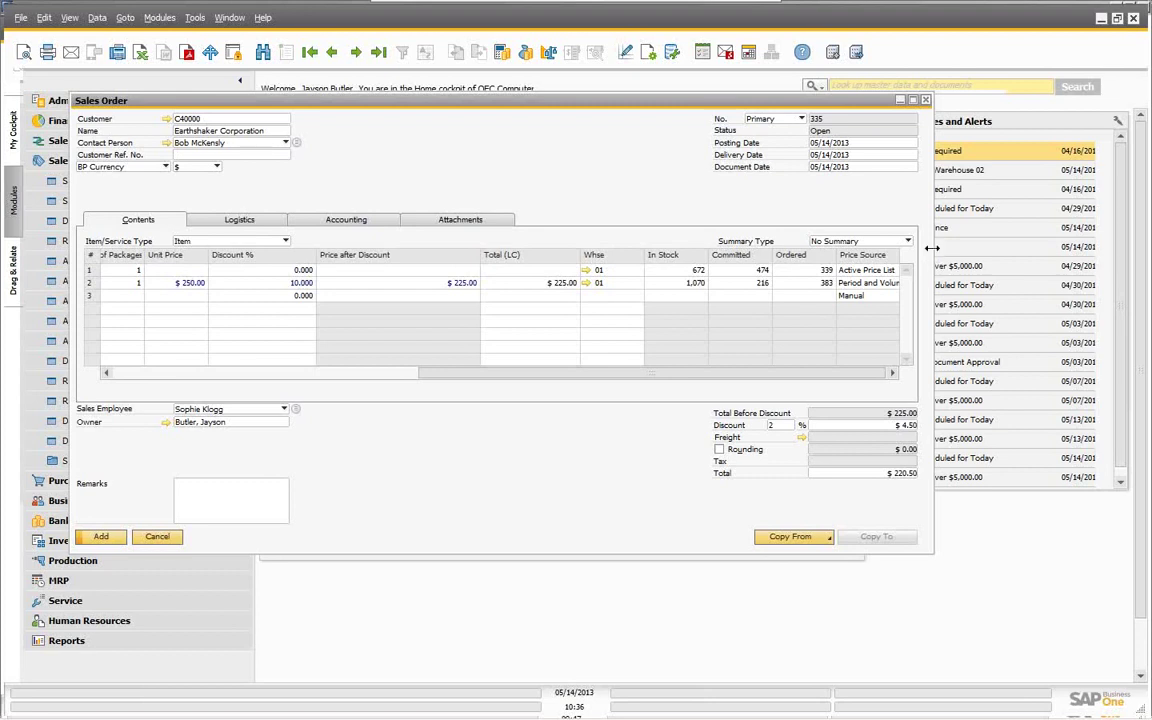
{"action": "left_click_drag", "start_coordinate": [930, 257], "coordinate": [1070, 257]}
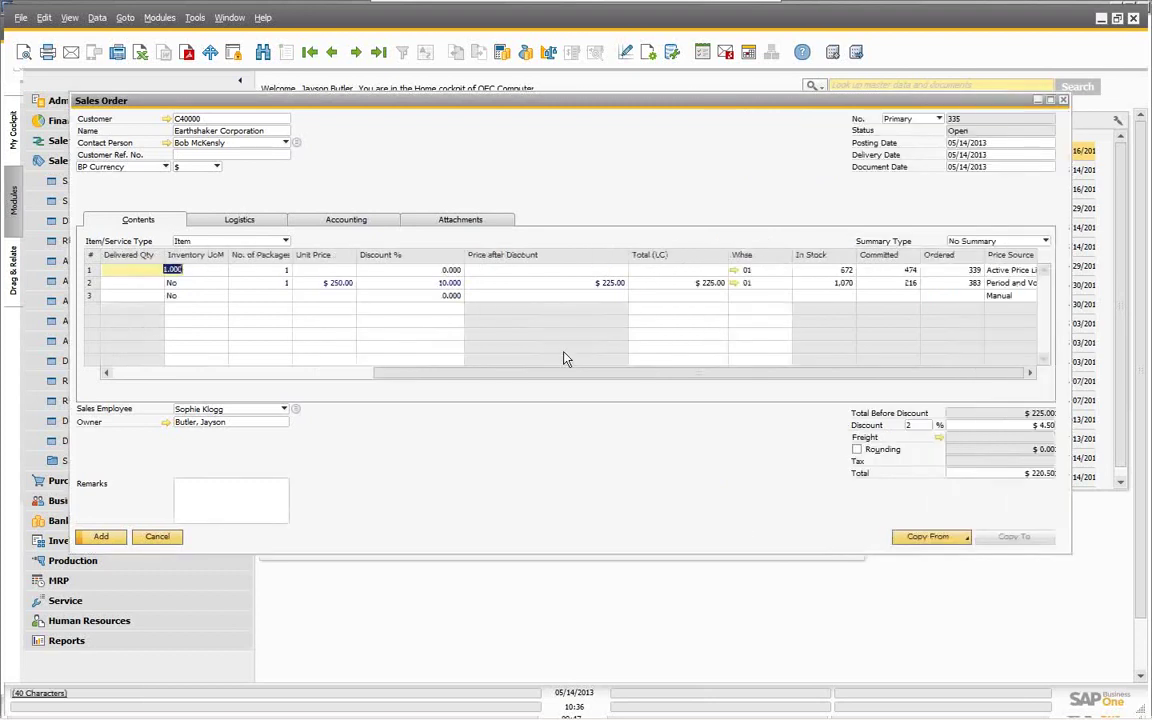
{"action": "left_click_drag", "start_coordinate": [553, 380], "coordinate": [526, 378]}
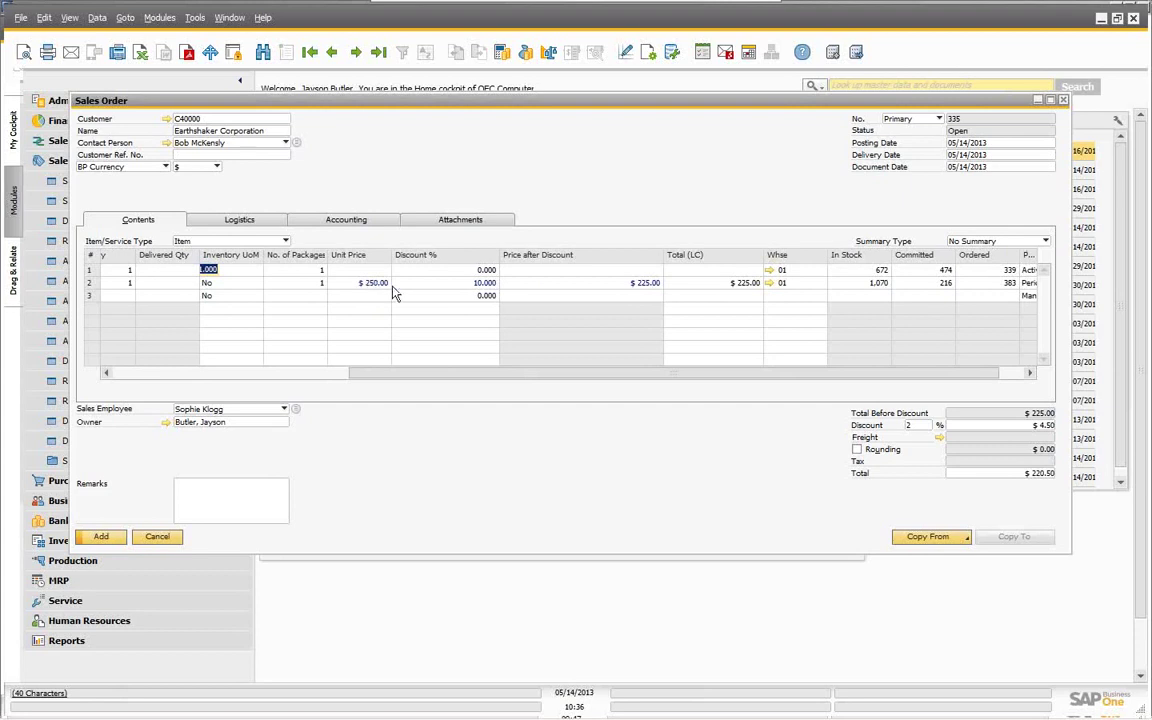
Widen the Price Source column to fit its contents, check both lines' price sources, and cancel the sales order
{"action": "left_click_drag", "start_coordinate": [440, 374], "coordinate": [540, 387]}
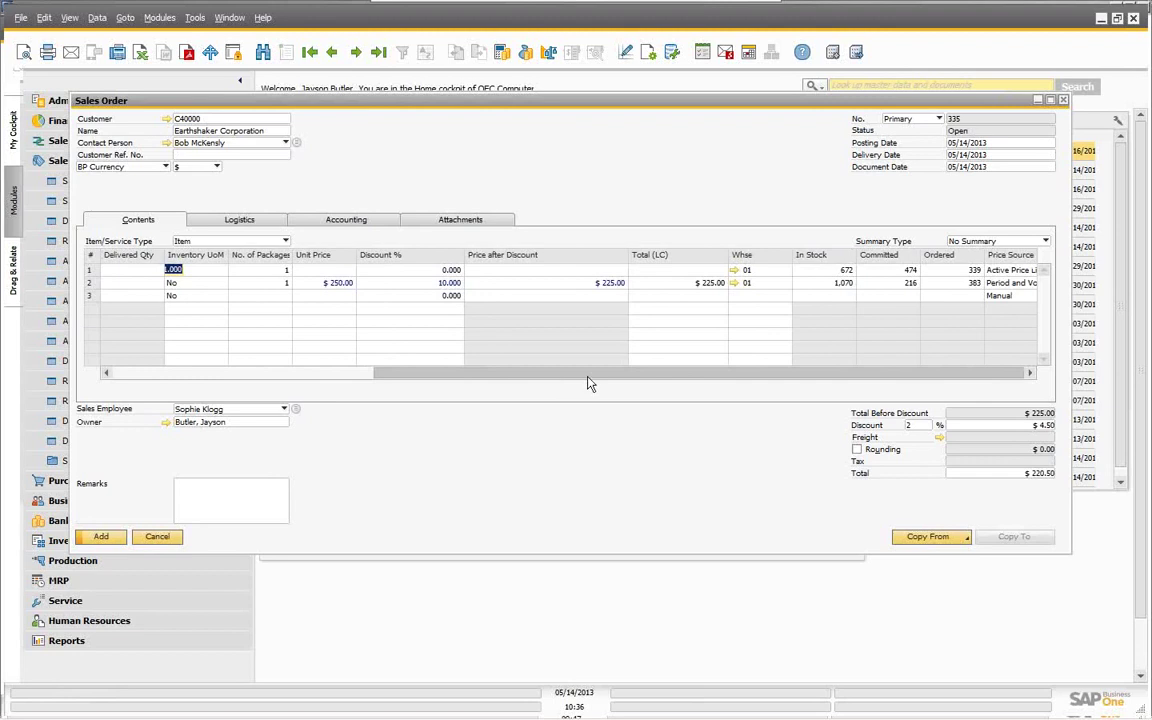
{"action": "double_click", "coordinate": [1037, 254]}
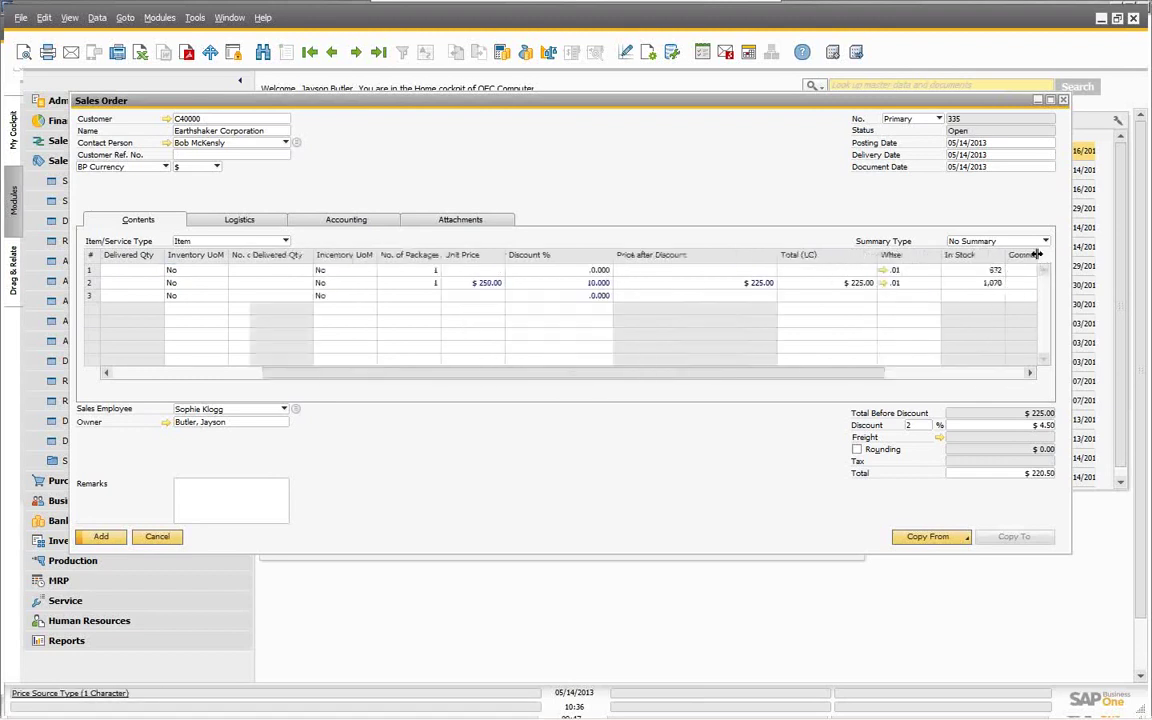
{"action": "left_click_drag", "start_coordinate": [710, 378], "coordinate": [931, 378]}
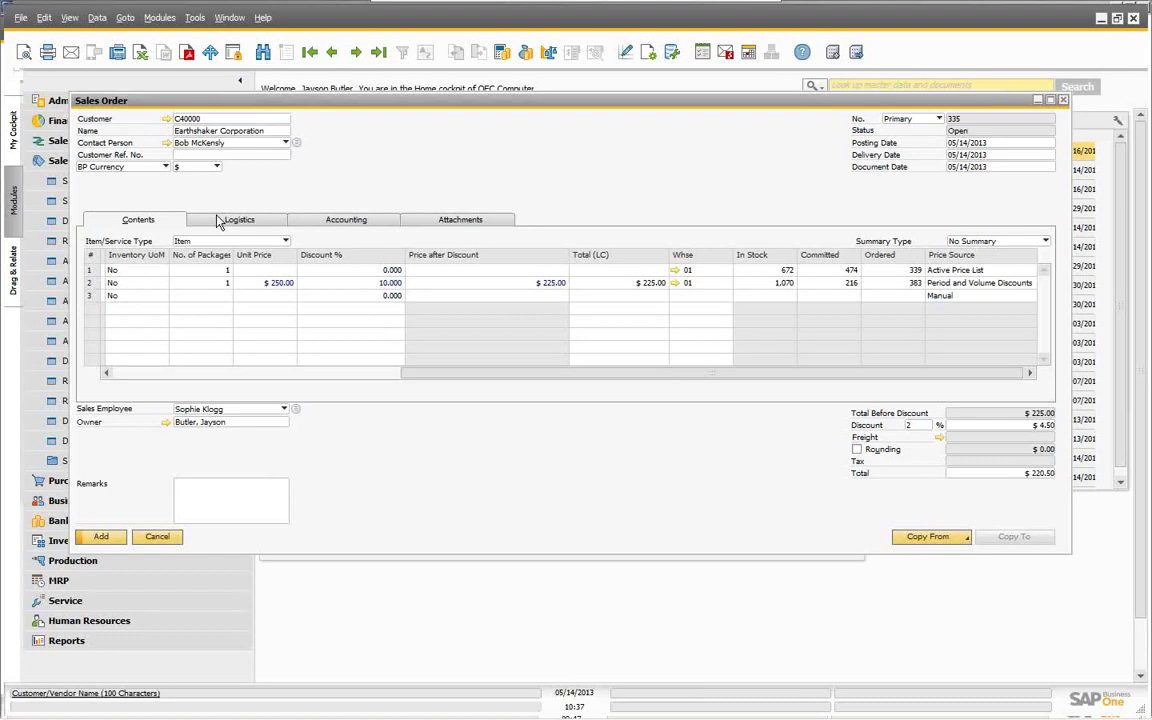
{"action": "left_click_drag", "start_coordinate": [453, 381], "coordinate": [128, 375]}
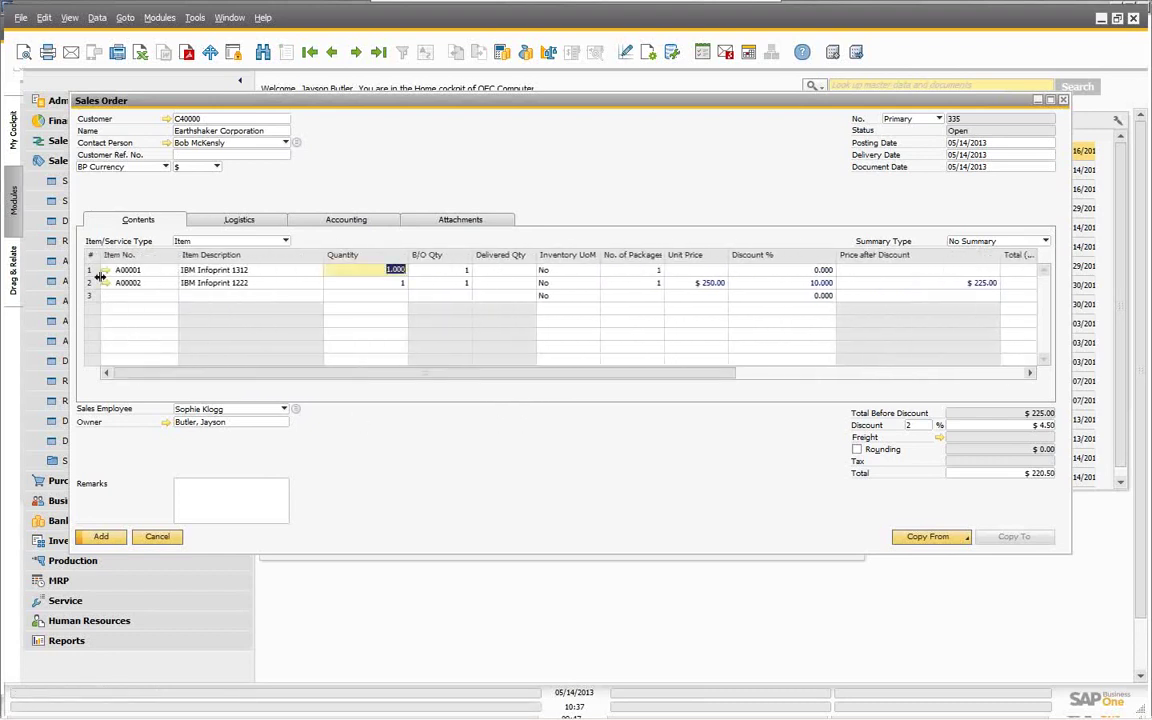
{"action": "left_click", "coordinate": [156, 540]}
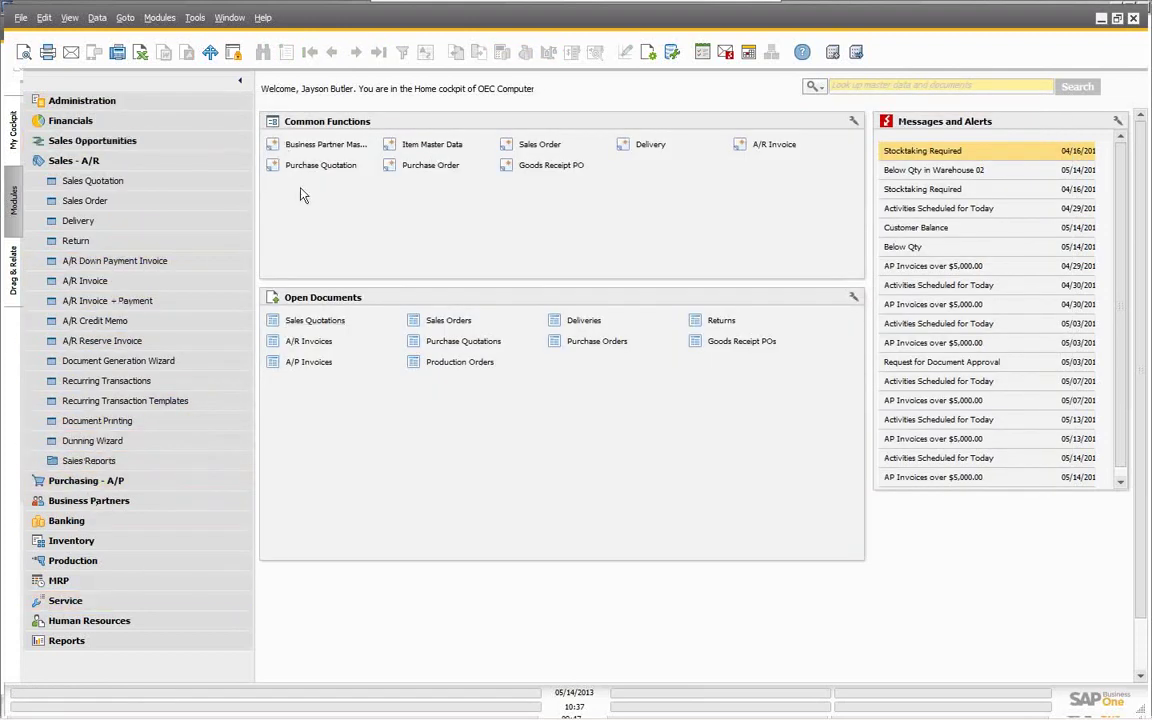
Review the item-level paid and free quantities in Earthshaker Corporation's discount group, and close the discount groups
{"action": "left_click", "coordinate": [72, 160]}
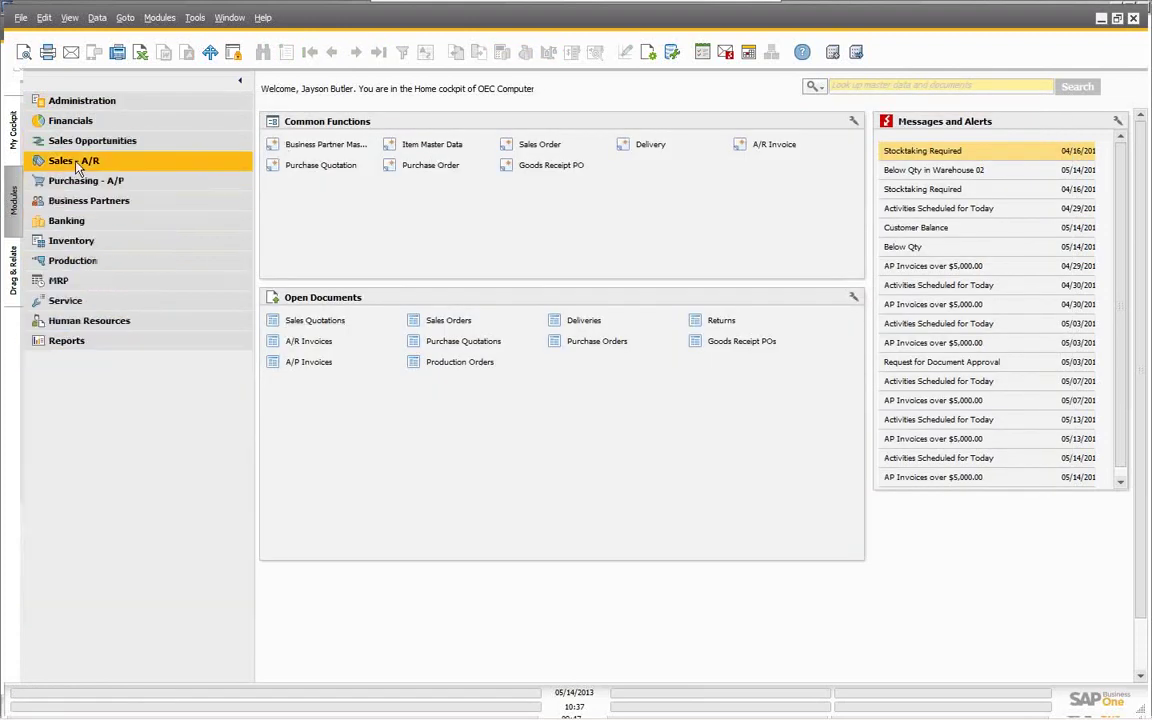
{"action": "left_click", "coordinate": [72, 240]}
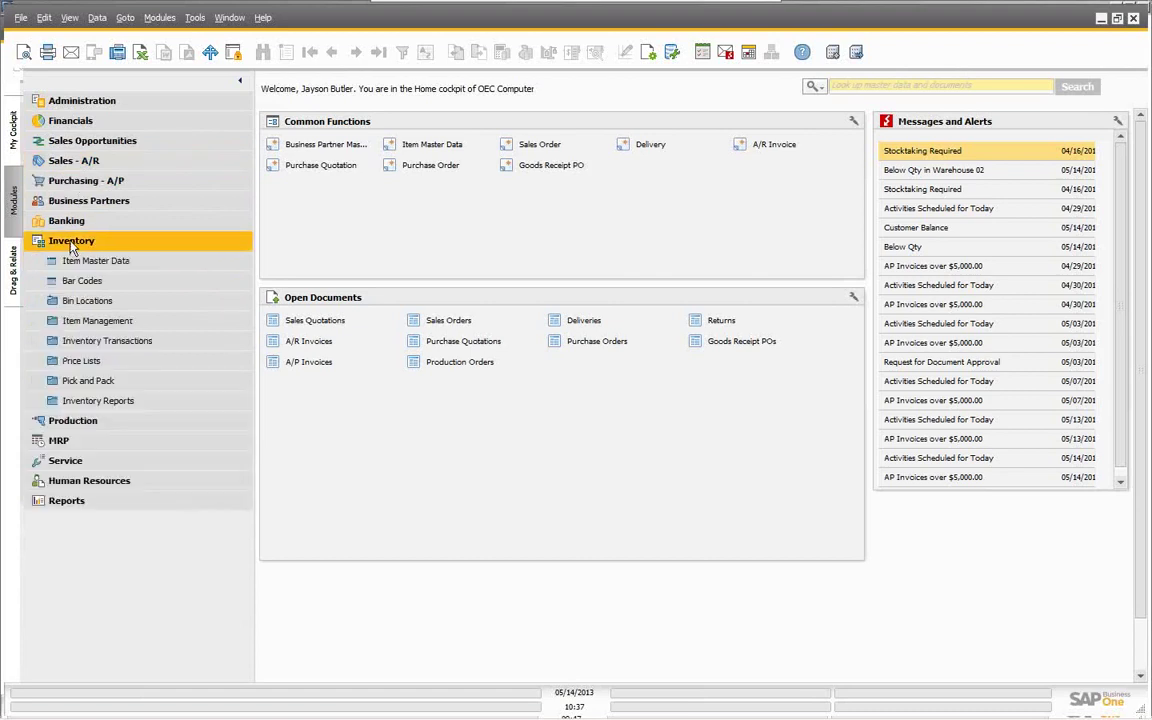
{"action": "left_click", "coordinate": [92, 364]}
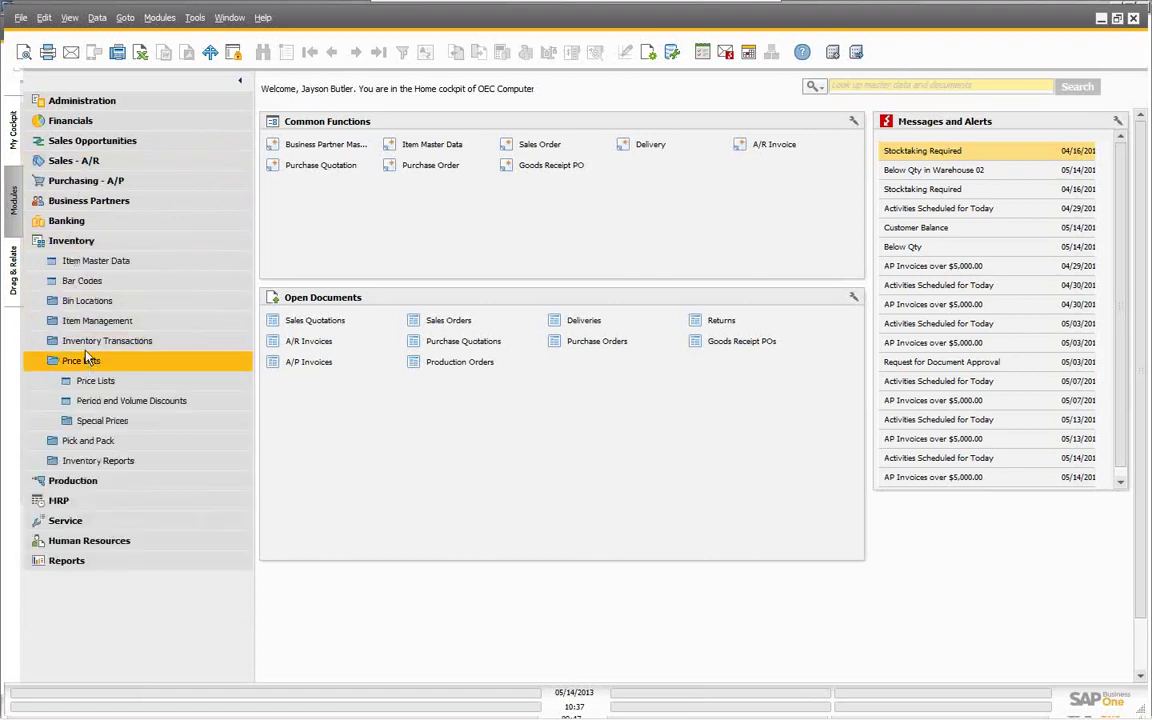
{"action": "left_click", "coordinate": [98, 421]}
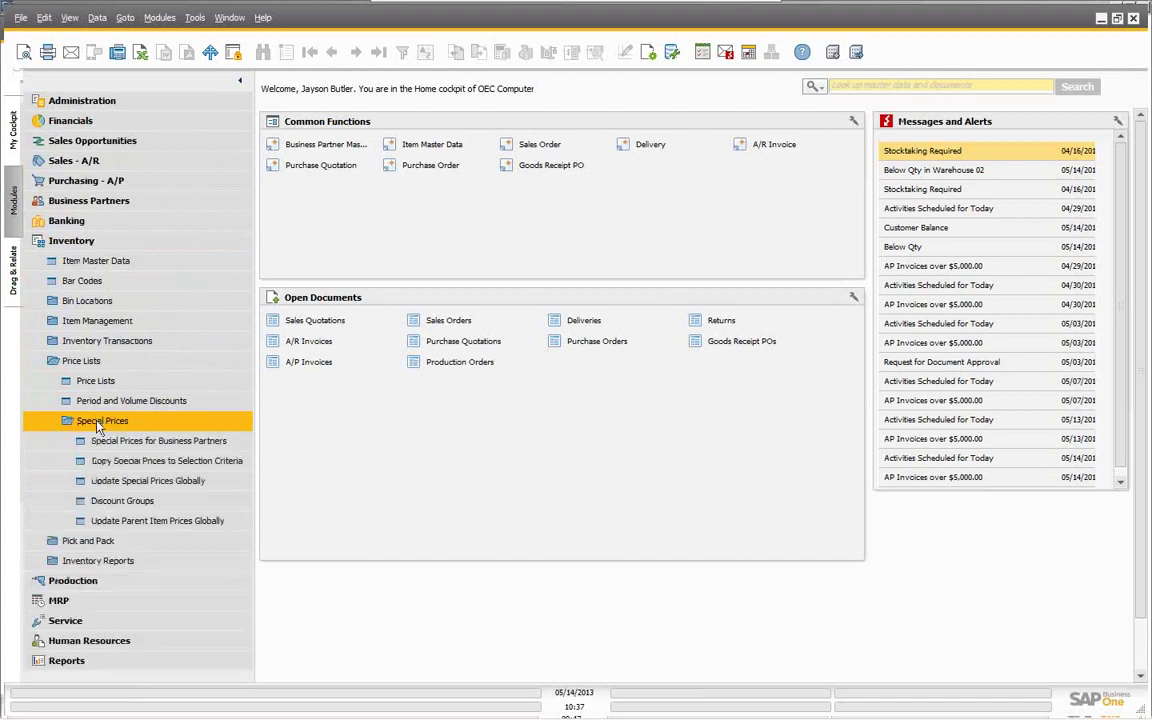
{"action": "left_click", "coordinate": [122, 500]}
{"action": "left_click", "coordinate": [287, 127]}
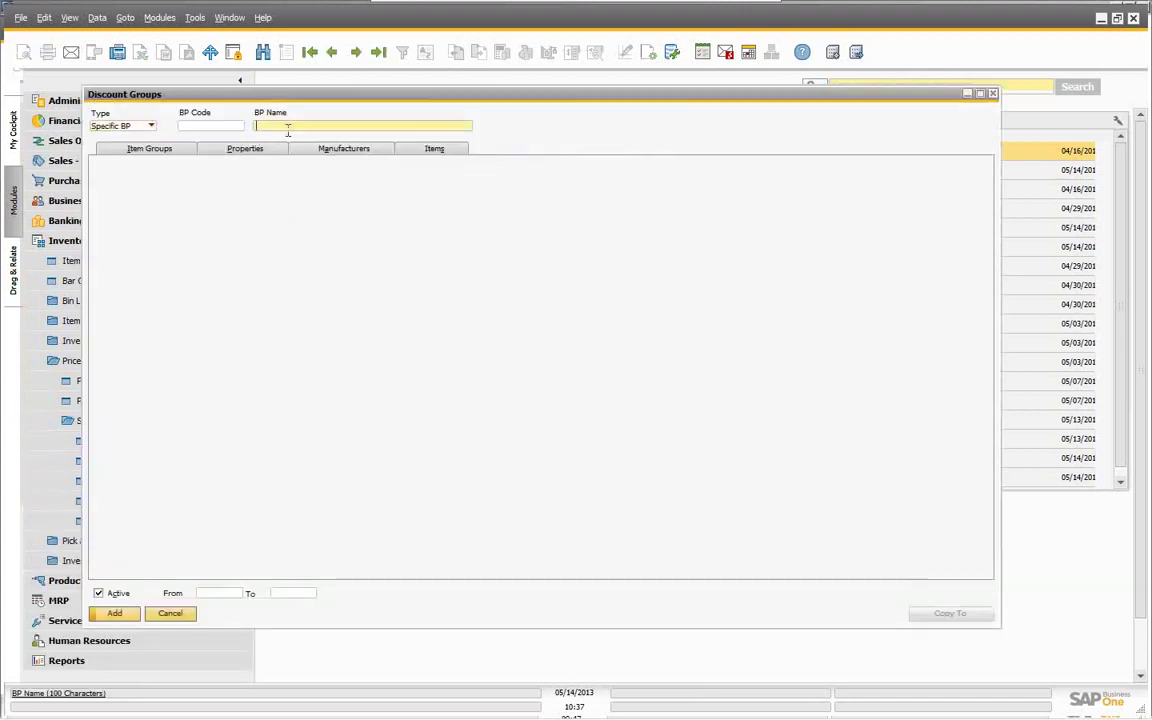
{"action": "type", "text": "ea"}
{"action": "key", "text": "Tab"}
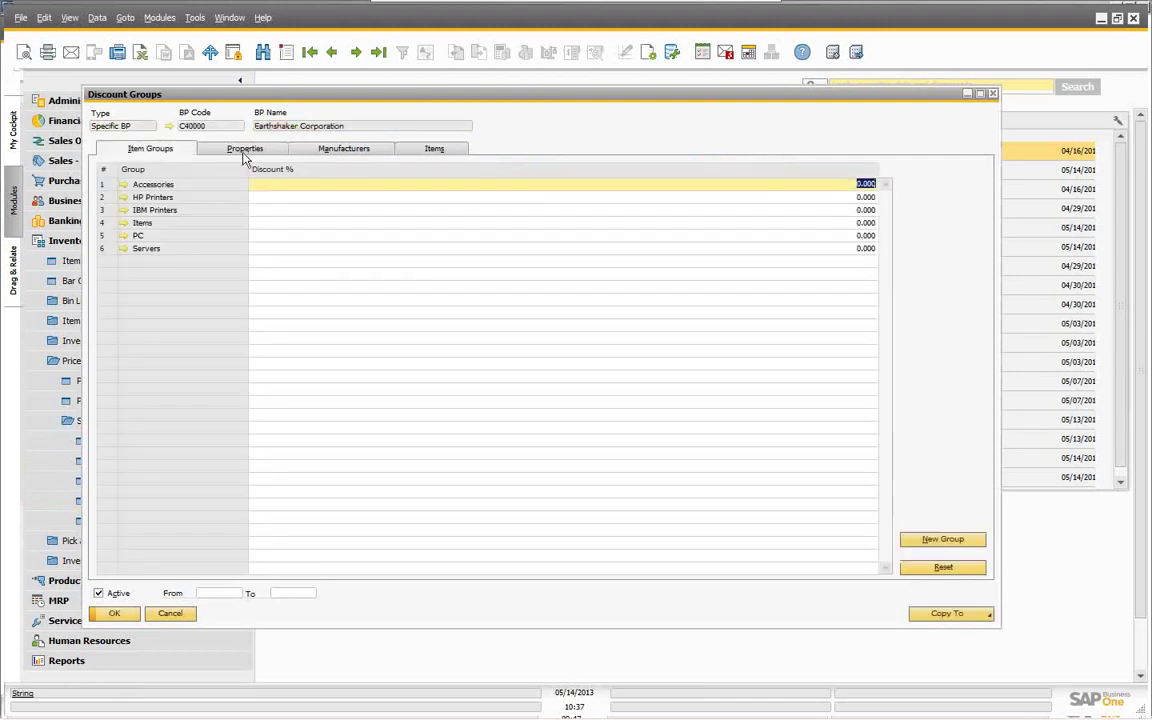
{"action": "left_click", "coordinate": [433, 152]}
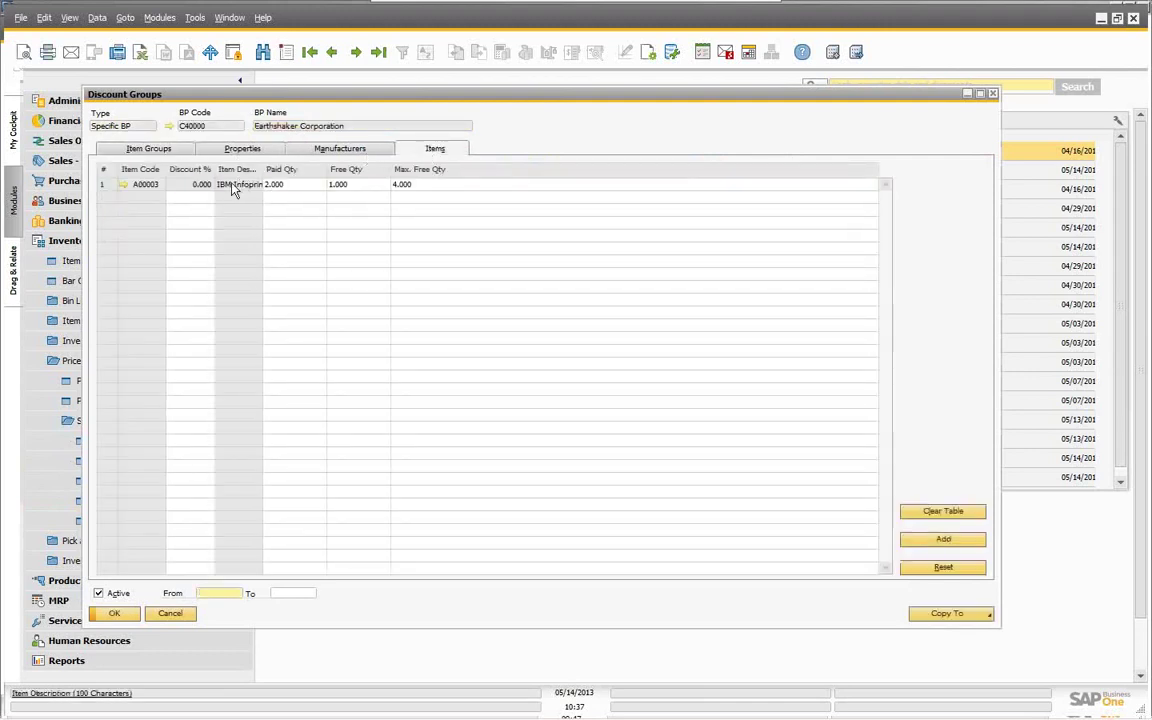
{"action": "left_click", "coordinate": [168, 614]}
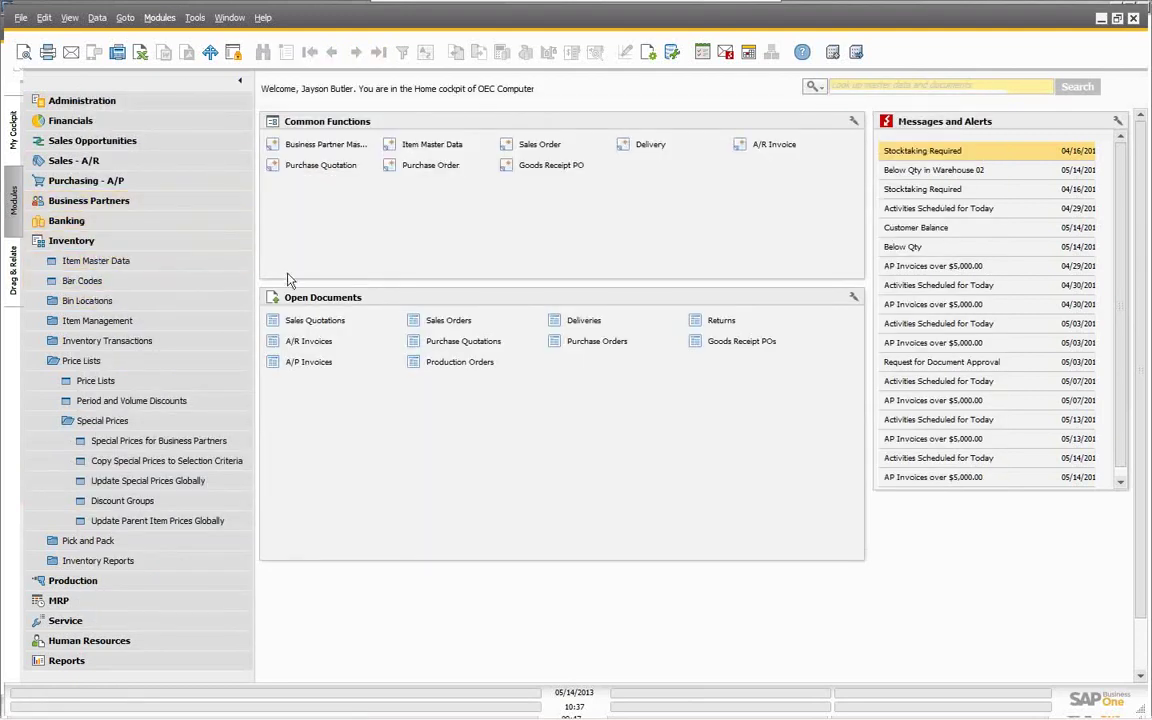
Start a new sales order for customer Earthshaker Corporation with delivery date 05/14/2013
{"action": "left_click", "coordinate": [521, 143]}
{"action": "left_click", "coordinate": [240, 132]}
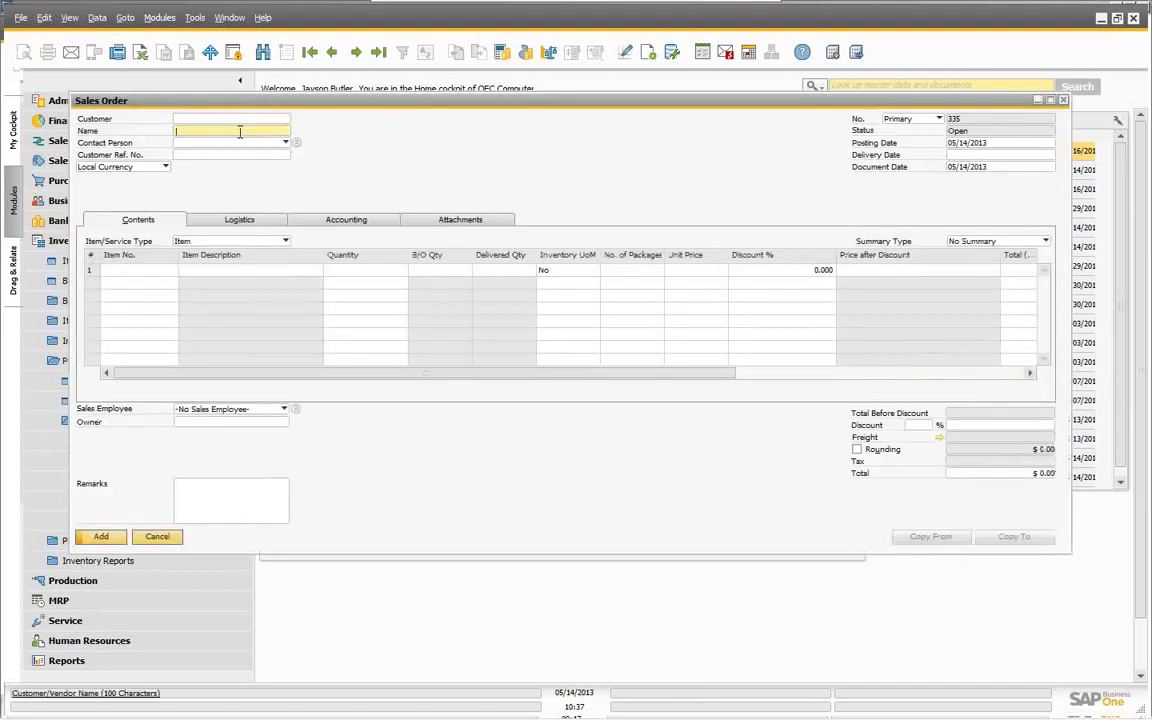
{"action": "type", "text": "Earthshaker Corporation"}
{"action": "key", "text": "Tab"}
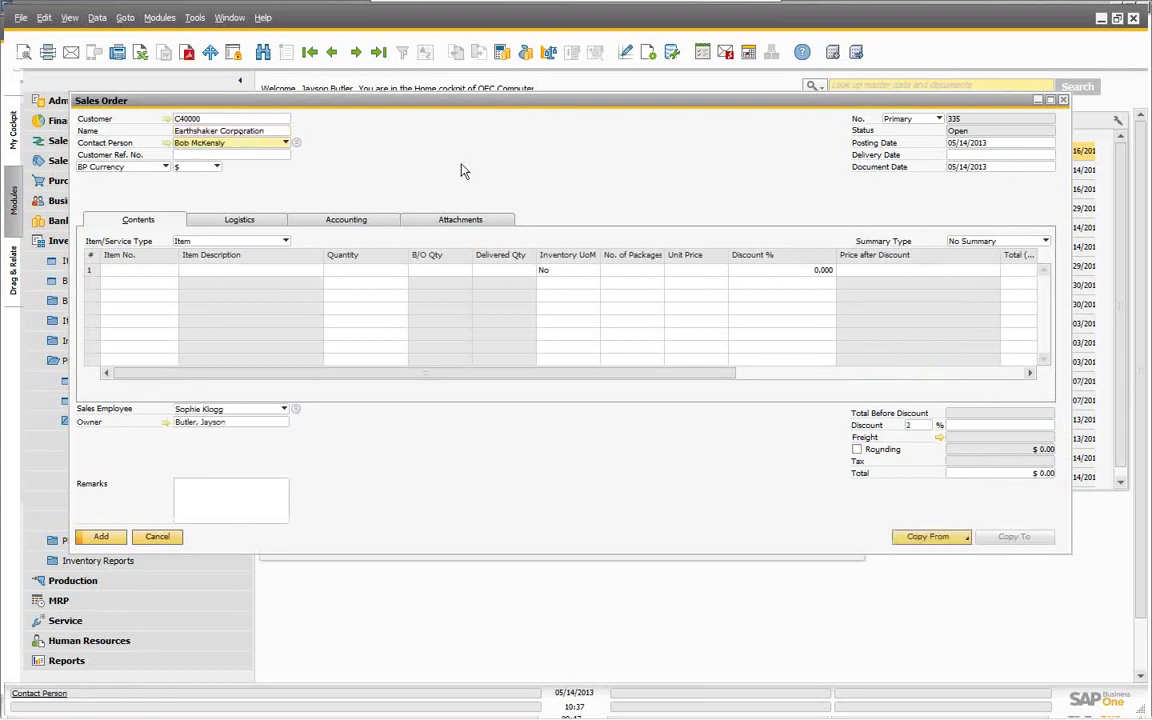
{"action": "left_click", "coordinate": [955, 155]}
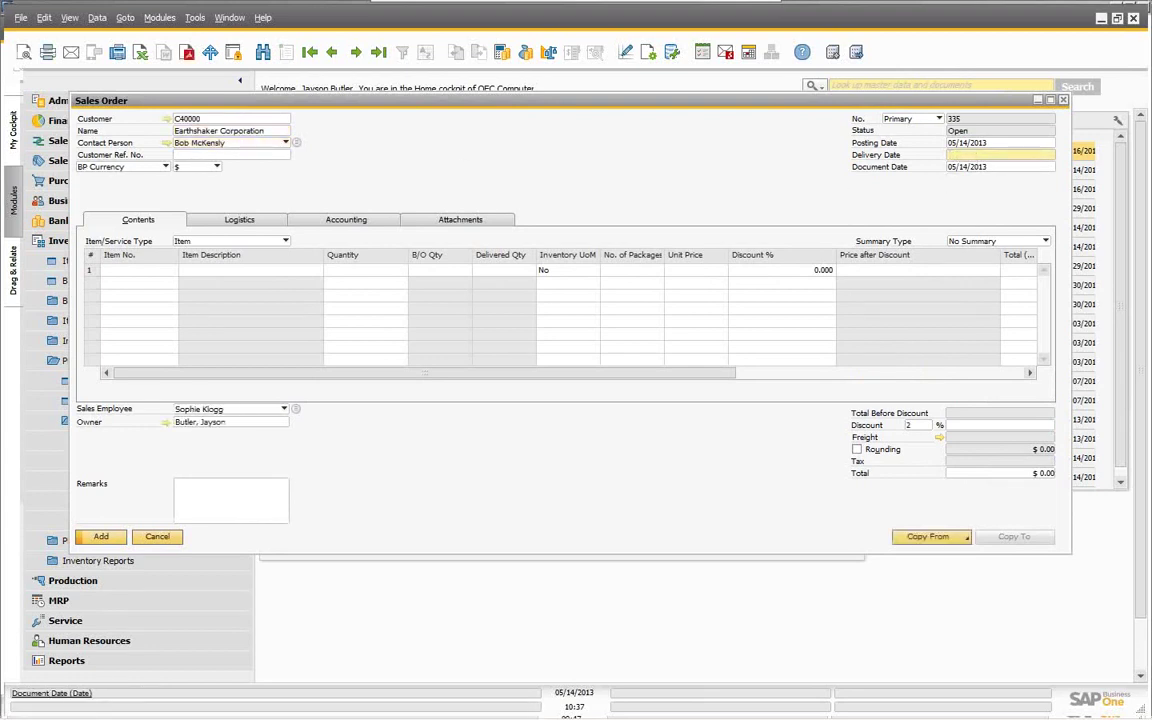
{"action": "key", "text": "Tab"}
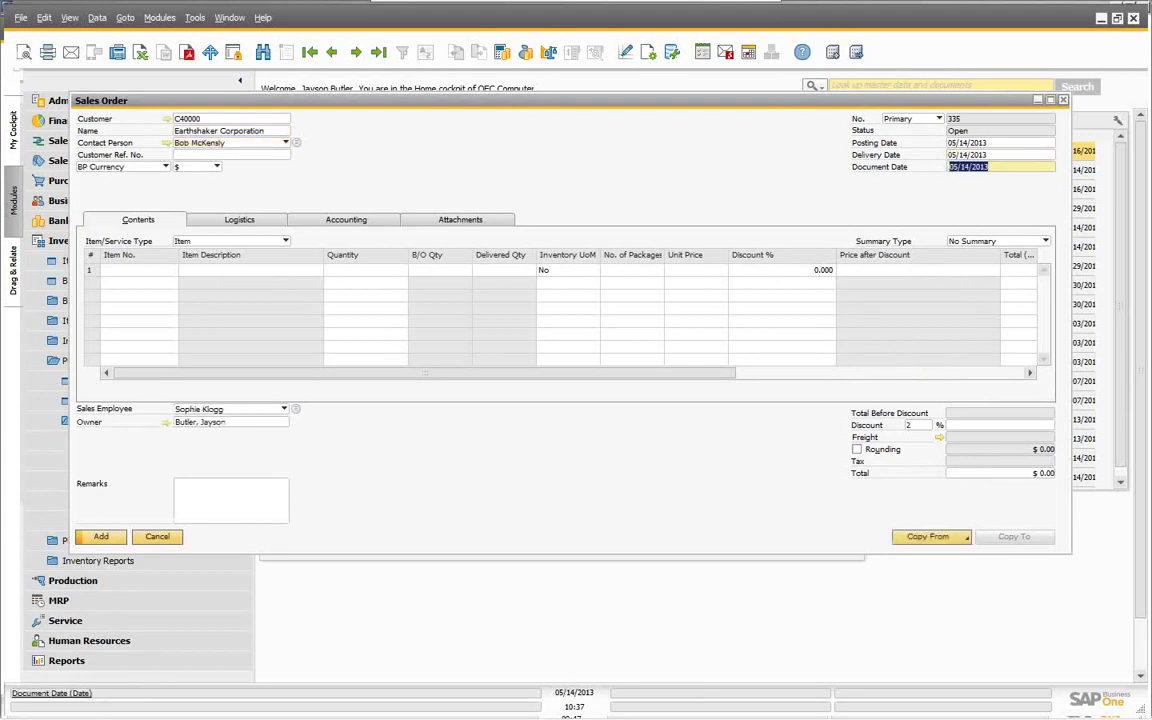
Add items A00001, A00002 and A00003 to the sales order lines
{"action": "left_click", "coordinate": [148, 271]}
{"action": "type", "text": "a"}
{"action": "key", "text": "Tab"}
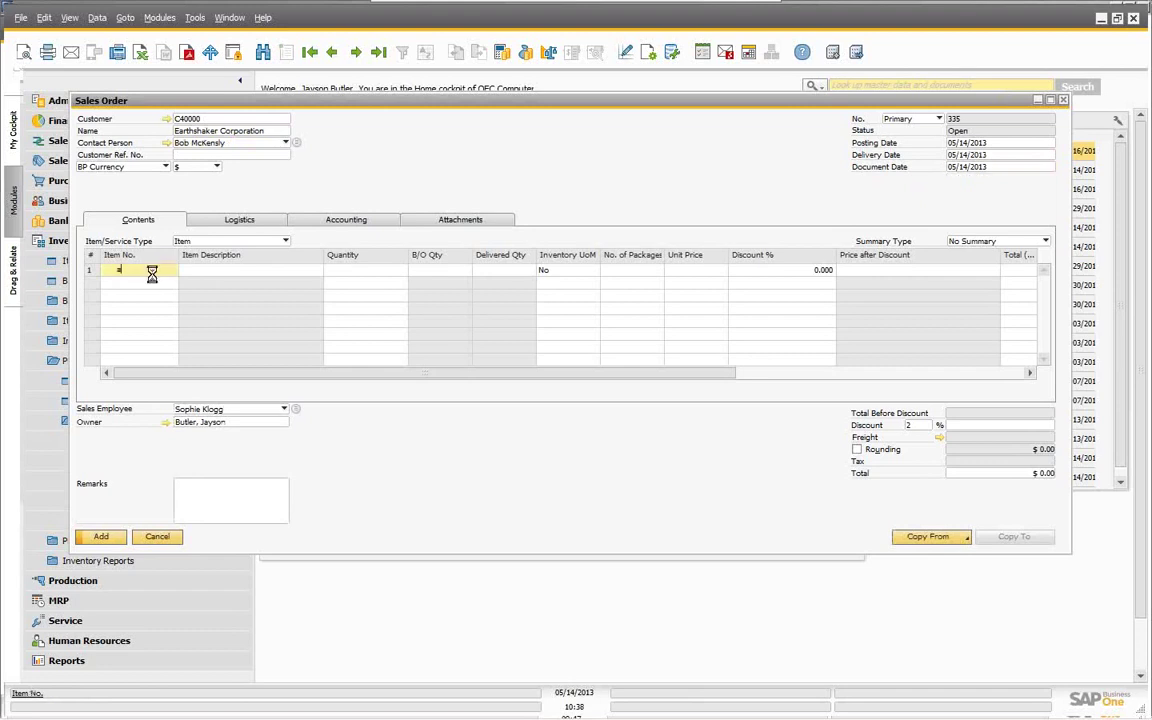
{"action": "left_click", "coordinate": [148, 160], "text": "shift"}
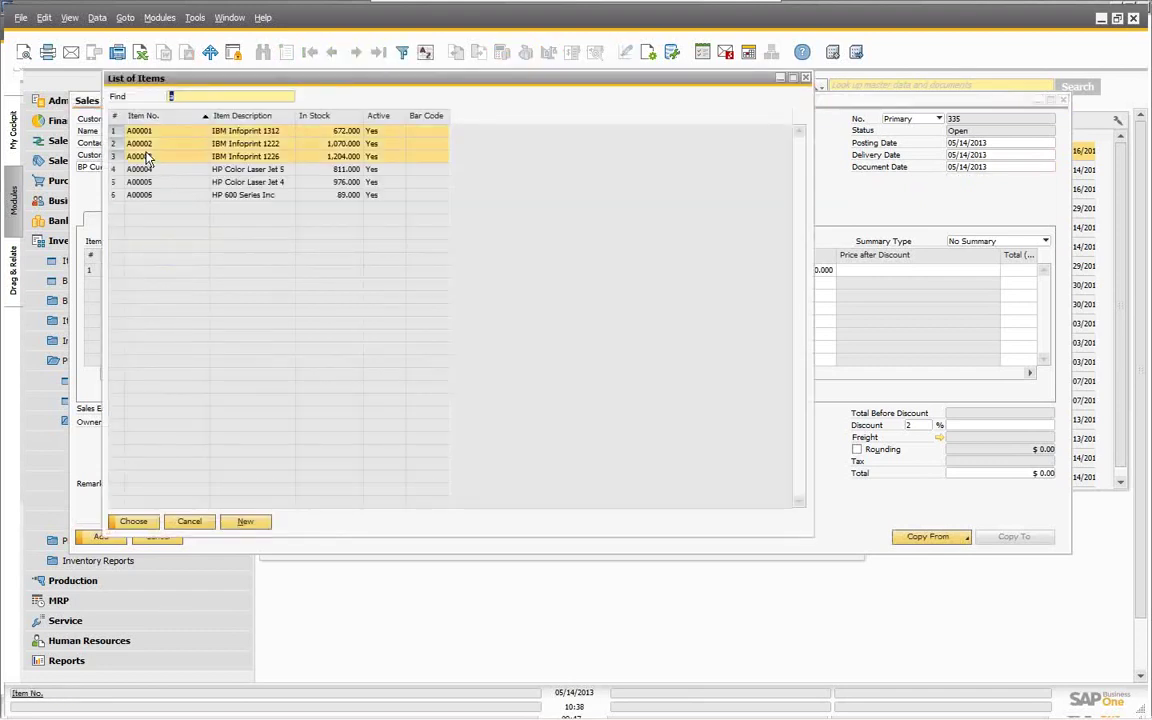
{"action": "left_click", "coordinate": [133, 521]}
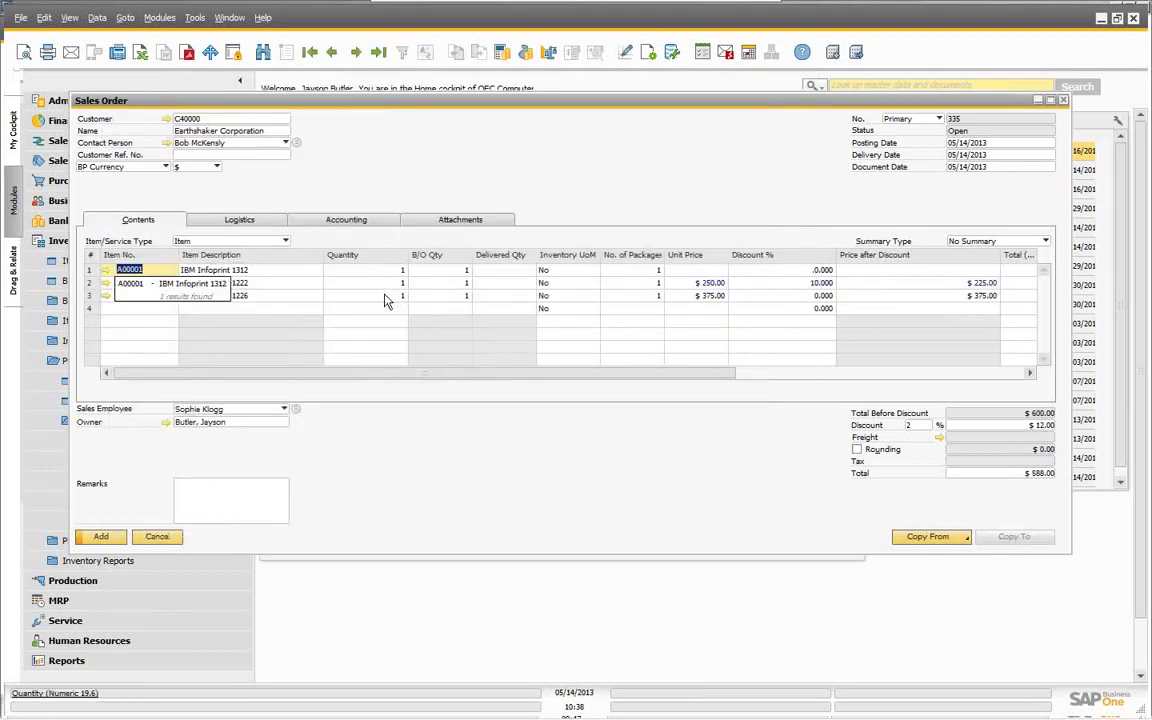
Set the quantity of item A00003 to 3 and check the line's discount and price source
{"action": "left_click", "coordinate": [385, 298]}
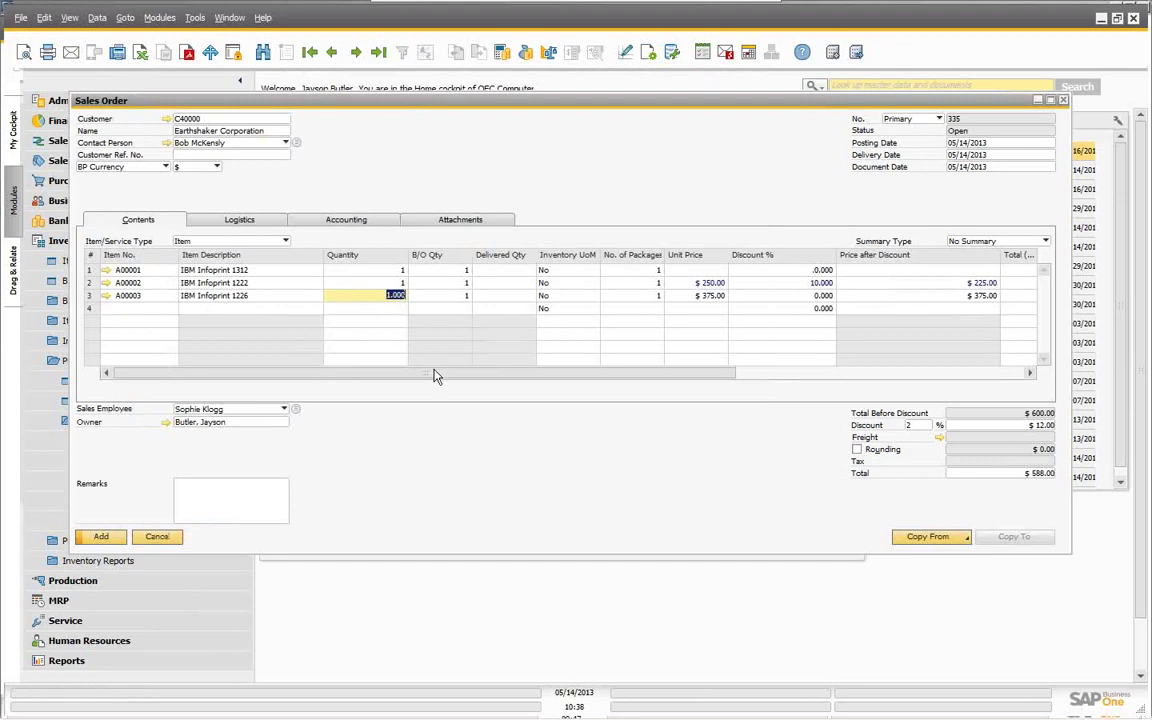
{"action": "type", "text": "3"}
{"action": "key", "text": "Tab"}
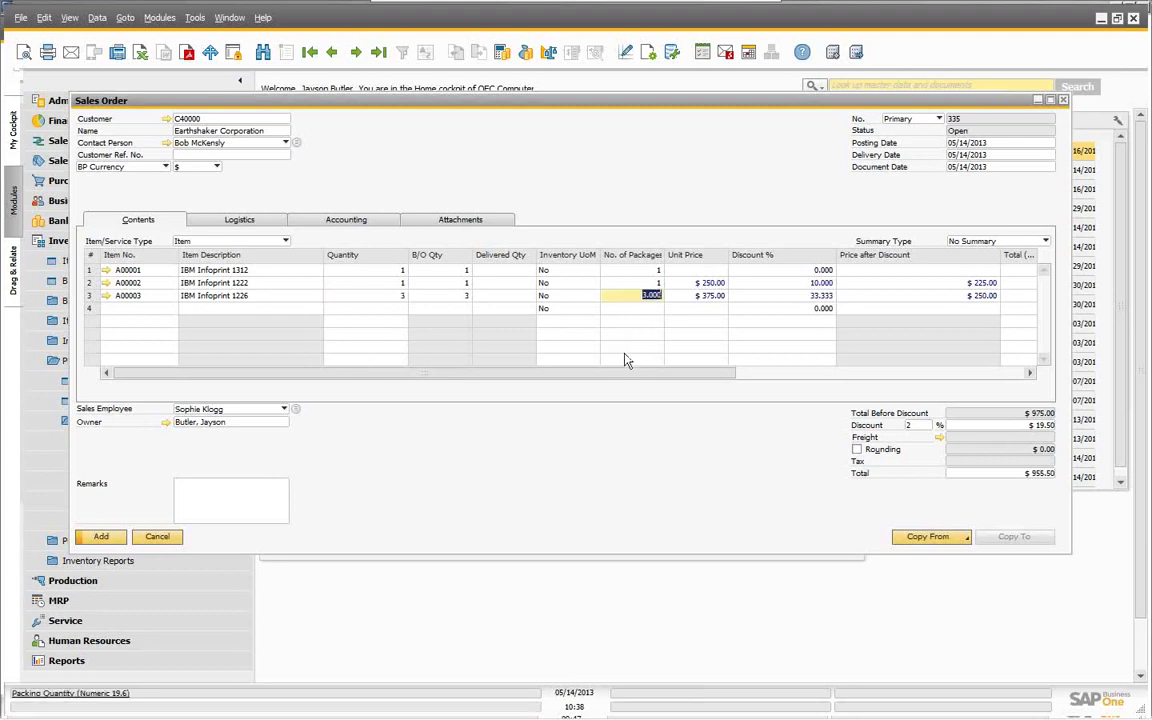
{"action": "left_click_drag", "start_coordinate": [636, 373], "coordinate": [980, 376]}
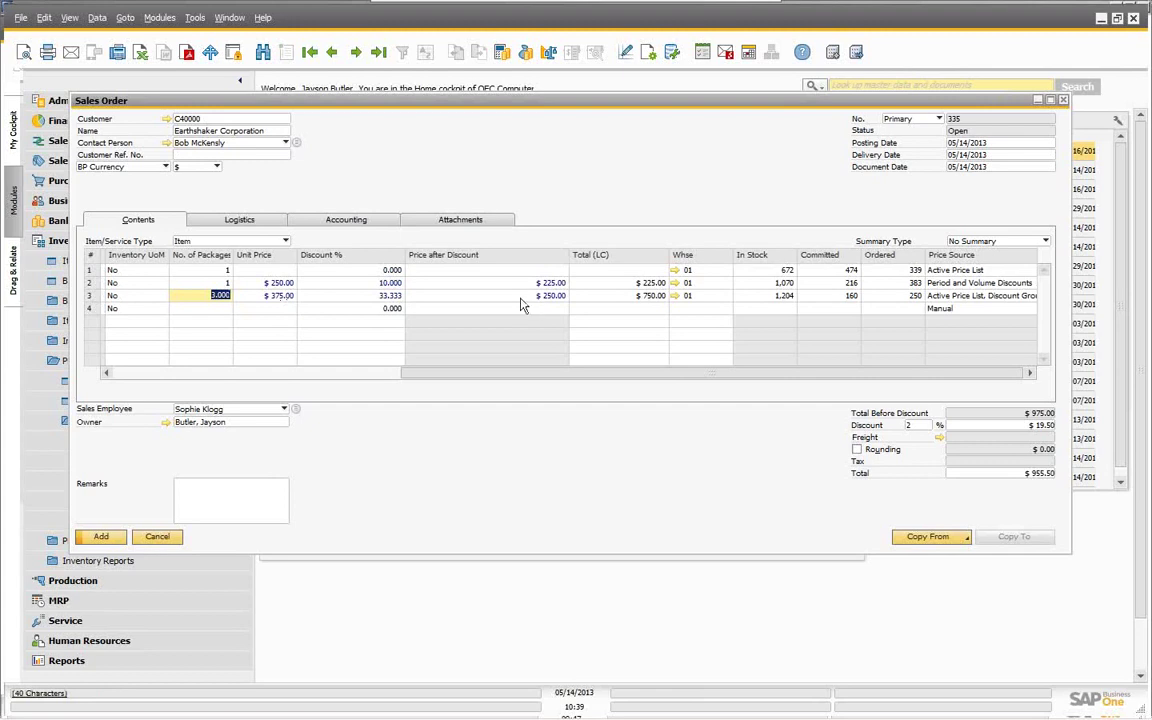
Try changing the A00003 line's number of packages to 4 and to 8 to test the discount
{"action": "left_click", "coordinate": [209, 297]}
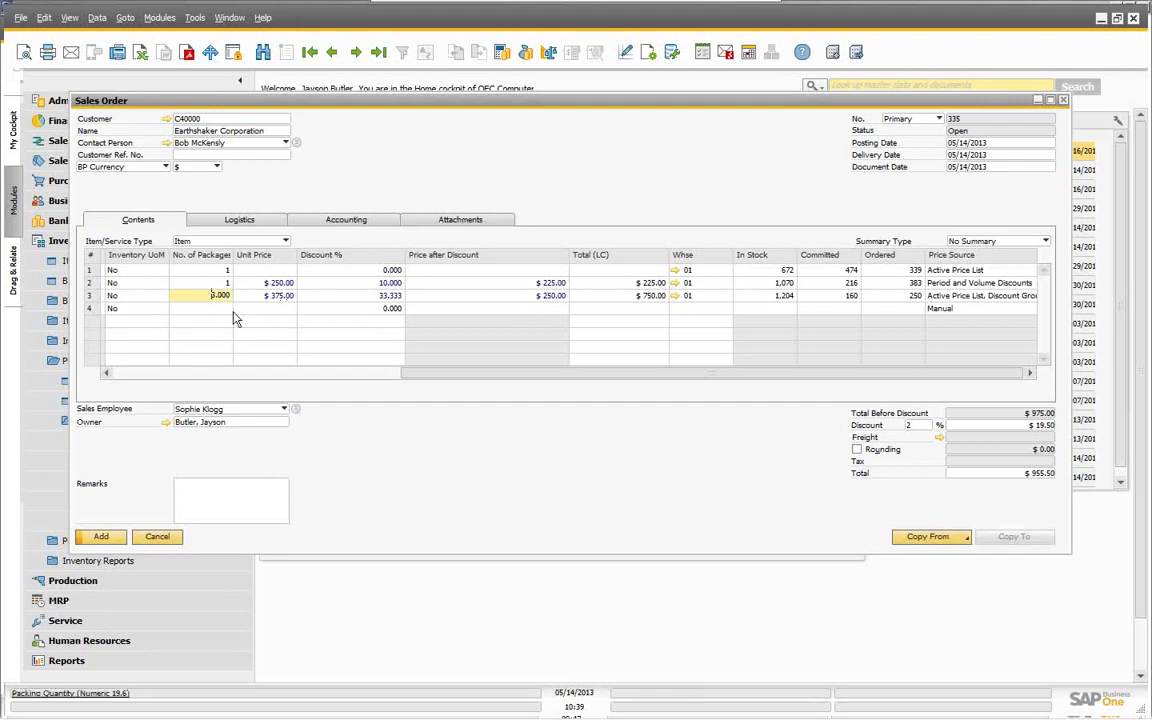
{"action": "key", "text": "Delete"}
{"action": "type", "text": "4"}
{"action": "key", "text": "Tab"}
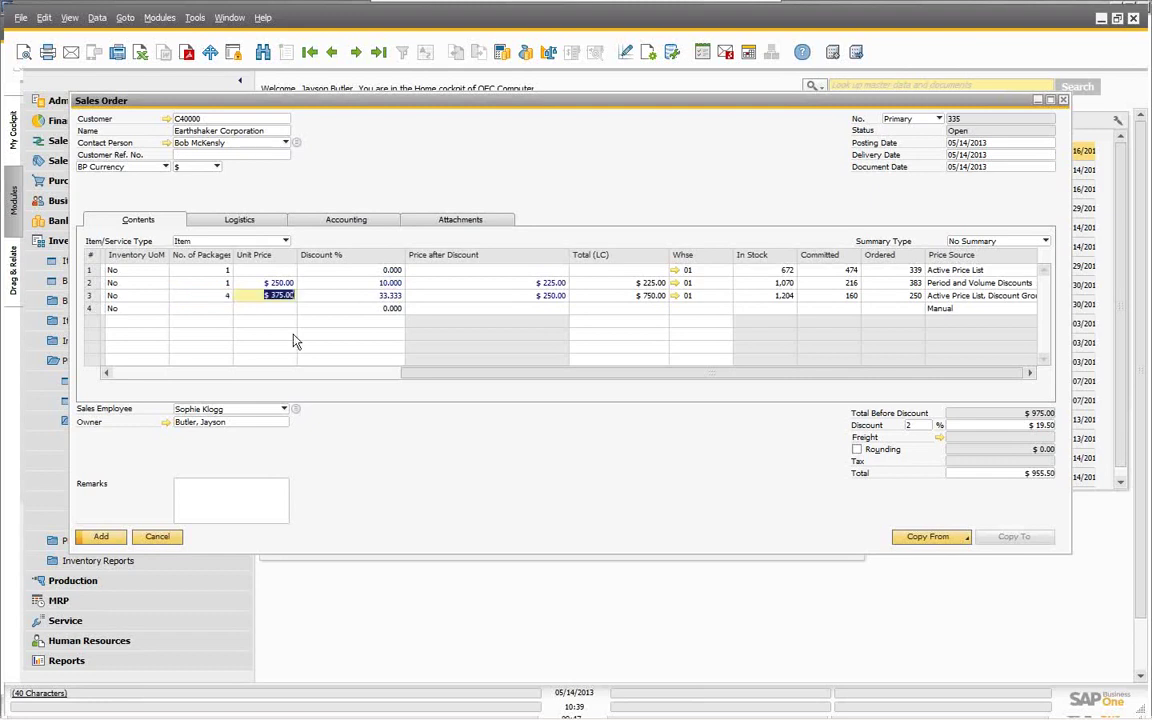
{"action": "key", "text": "Tab"}
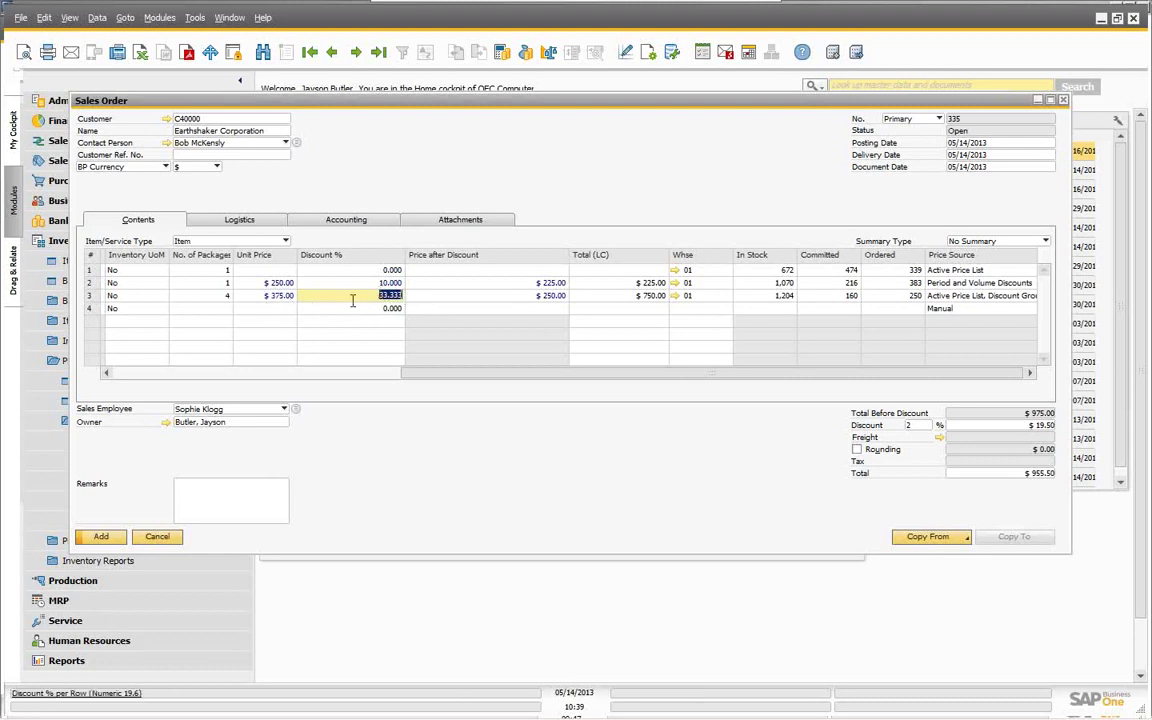
{"action": "left_click", "coordinate": [222, 296]}
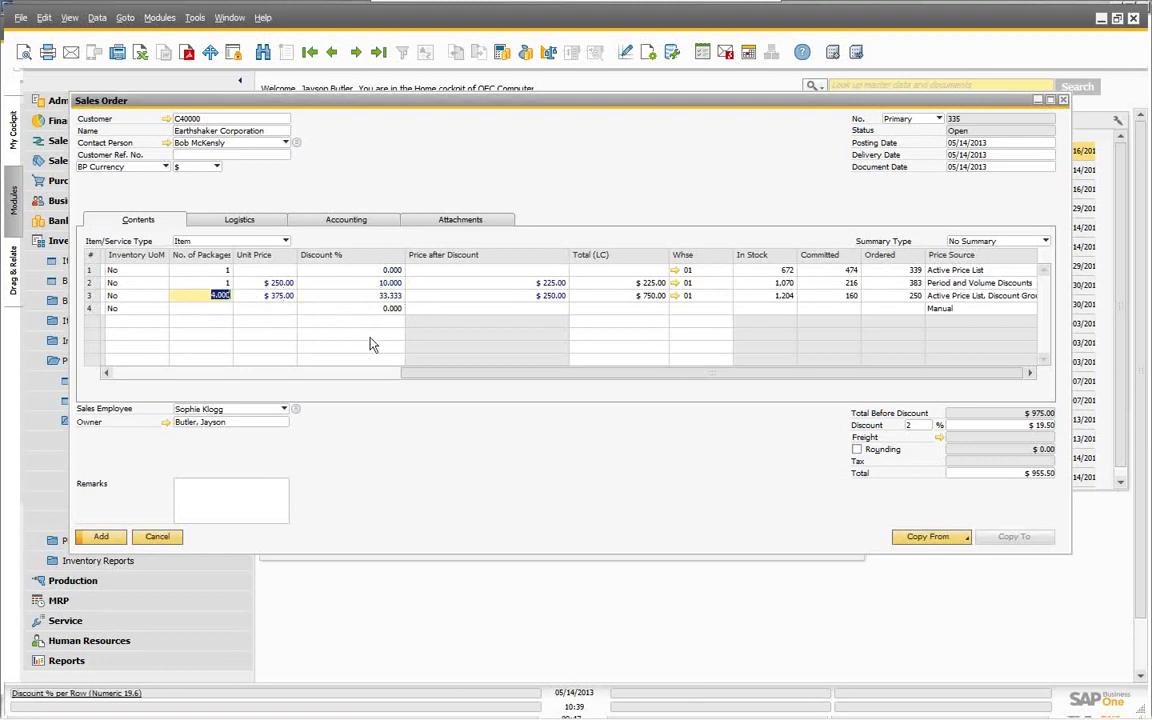
{"action": "type", "text": "8"}
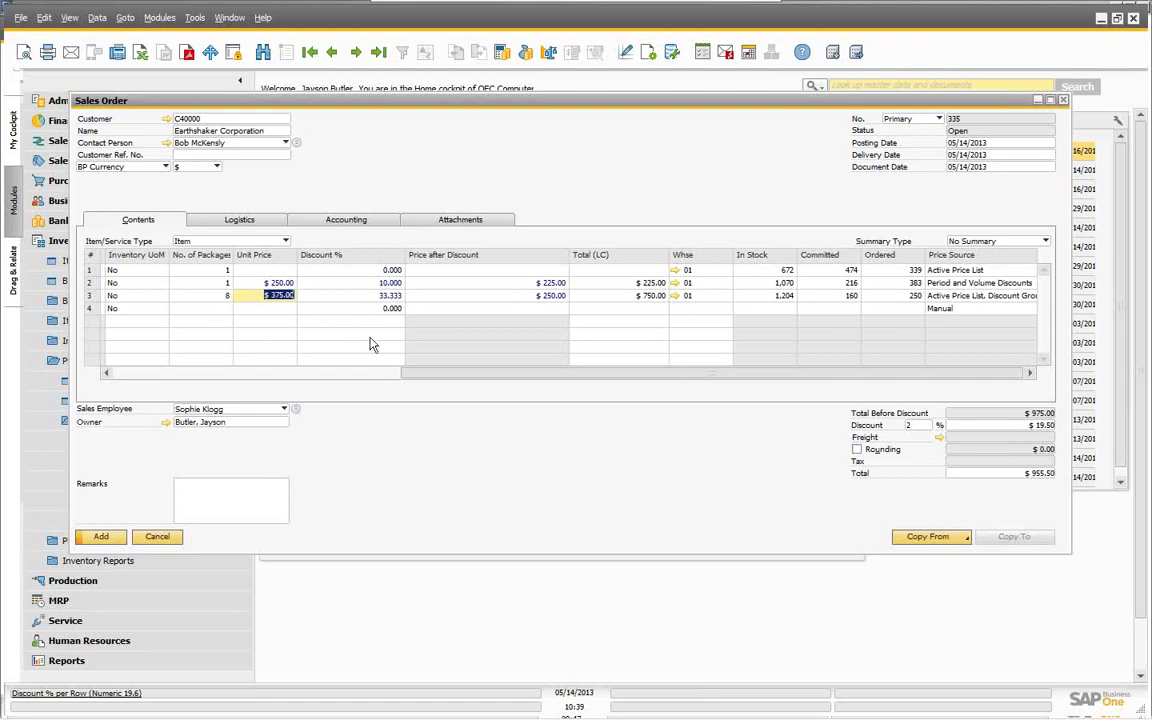
{"action": "key", "text": "Tab"}
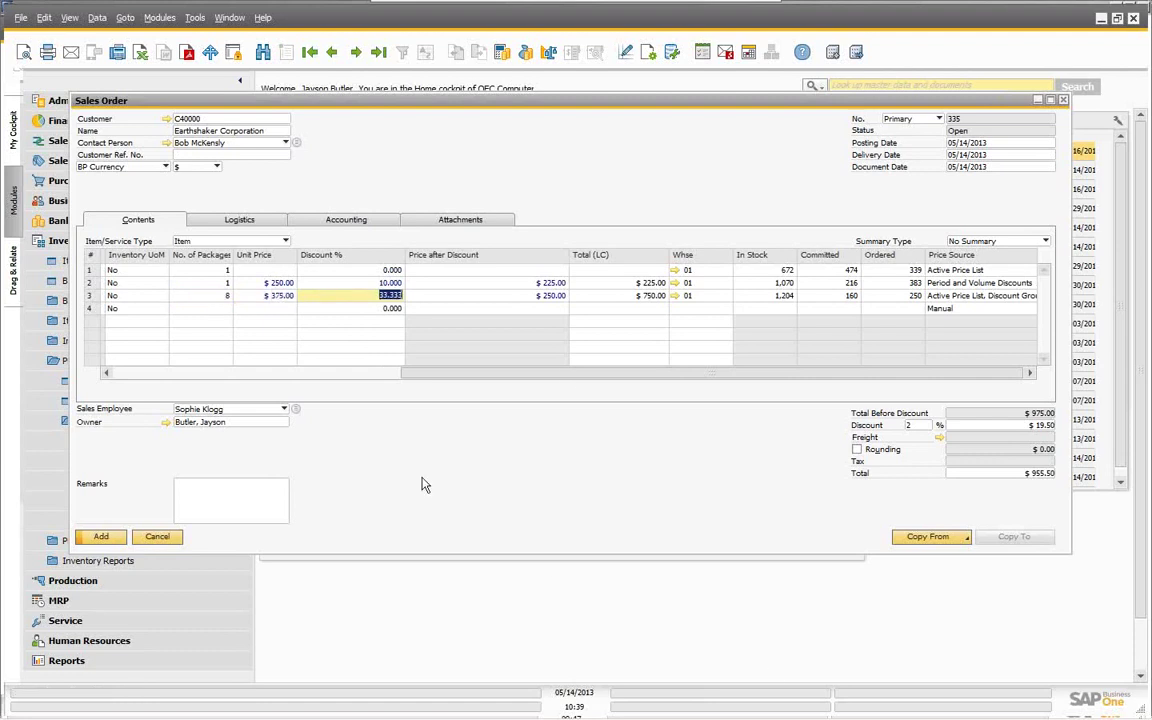
Set the quantity of item A00003 to 6 and check the line's discount
{"action": "left_click_drag", "start_coordinate": [410, 373], "coordinate": [140, 400]}
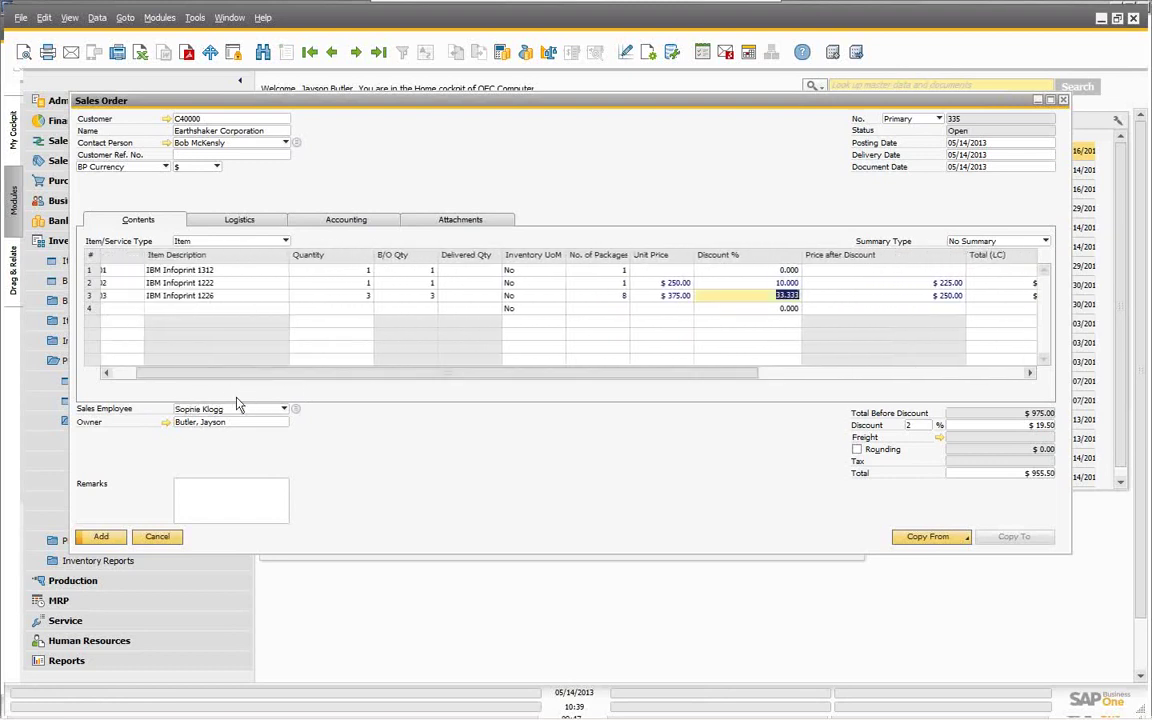
{"action": "left_click", "coordinate": [352, 296]}
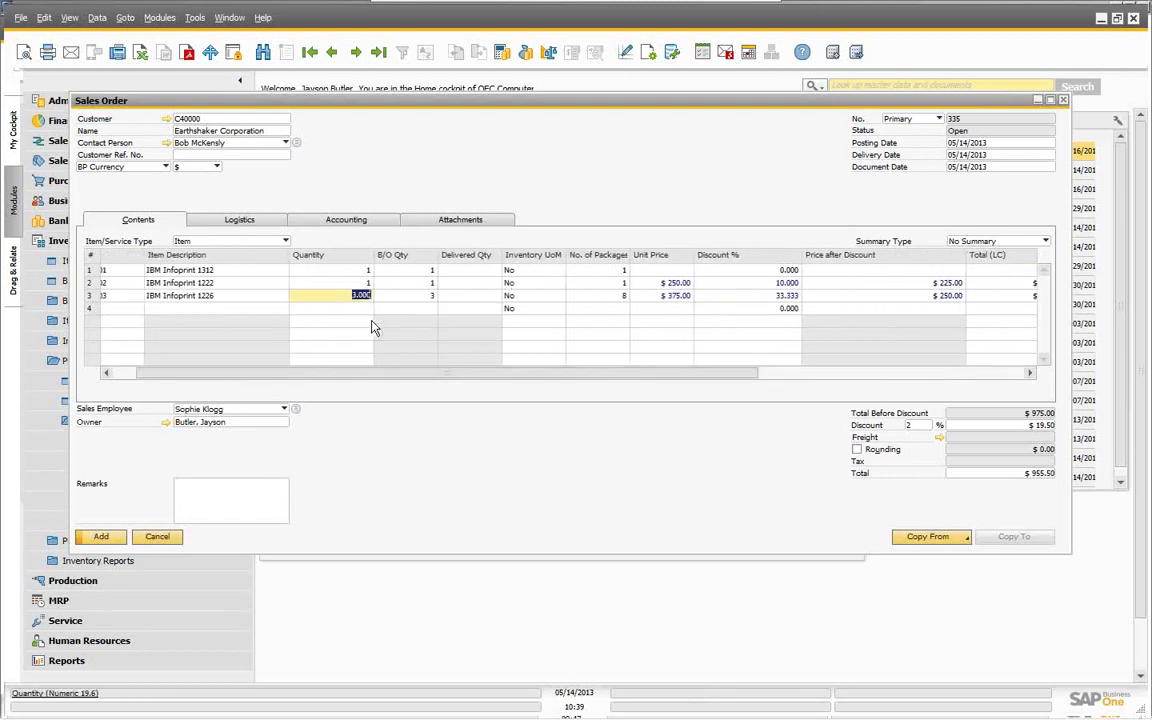
{"action": "key", "text": "BackSpace"}
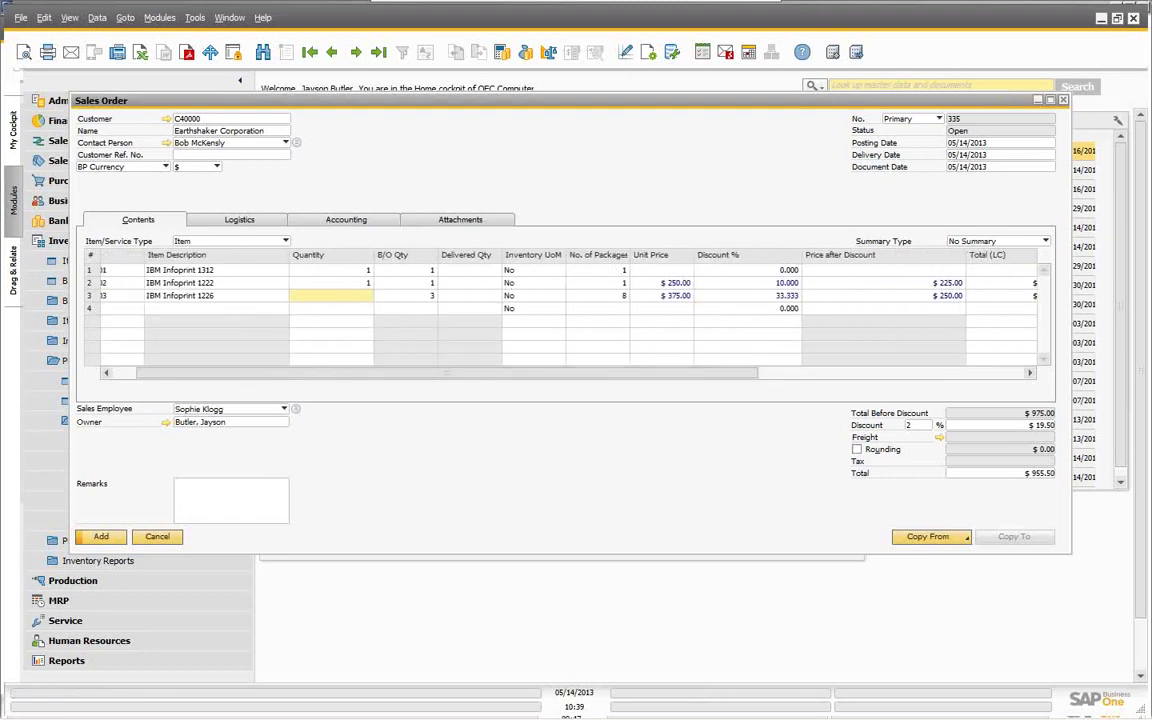
{"action": "type", "text": "6"}
{"action": "key", "text": "Tab"}
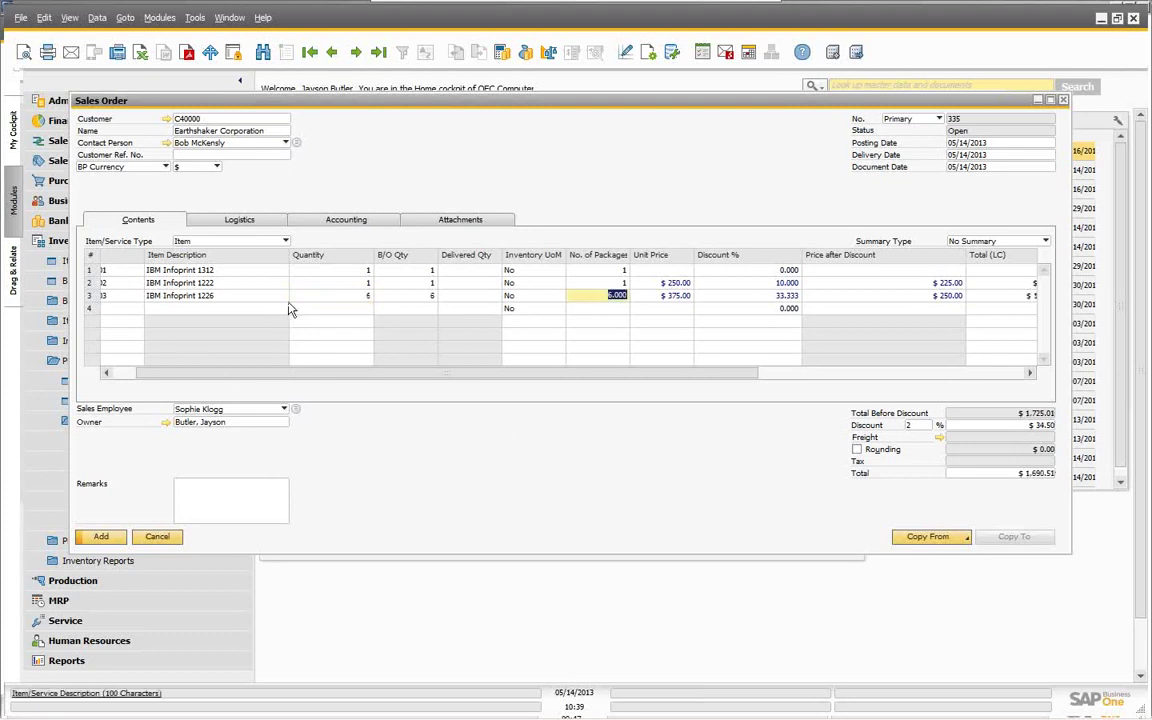
Raise the quantity of item A00003 to 10
{"action": "left_click", "coordinate": [351, 297]}
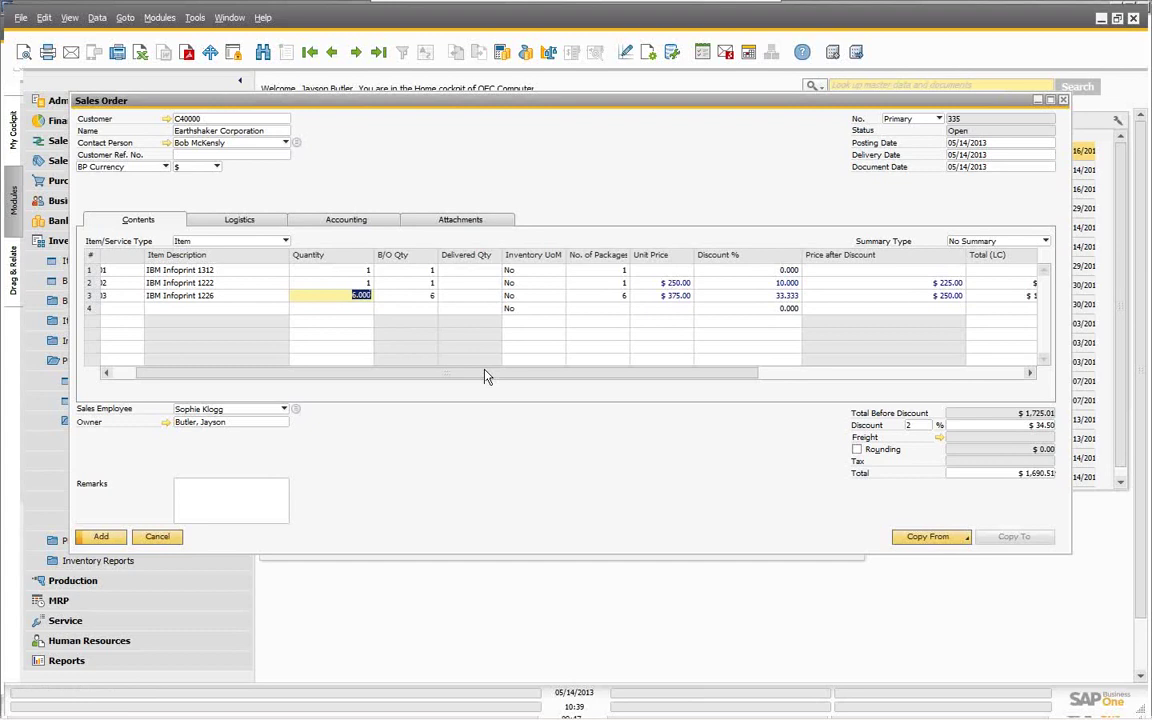
{"action": "type", "text": "10"}
{"action": "key", "text": "Tab"}
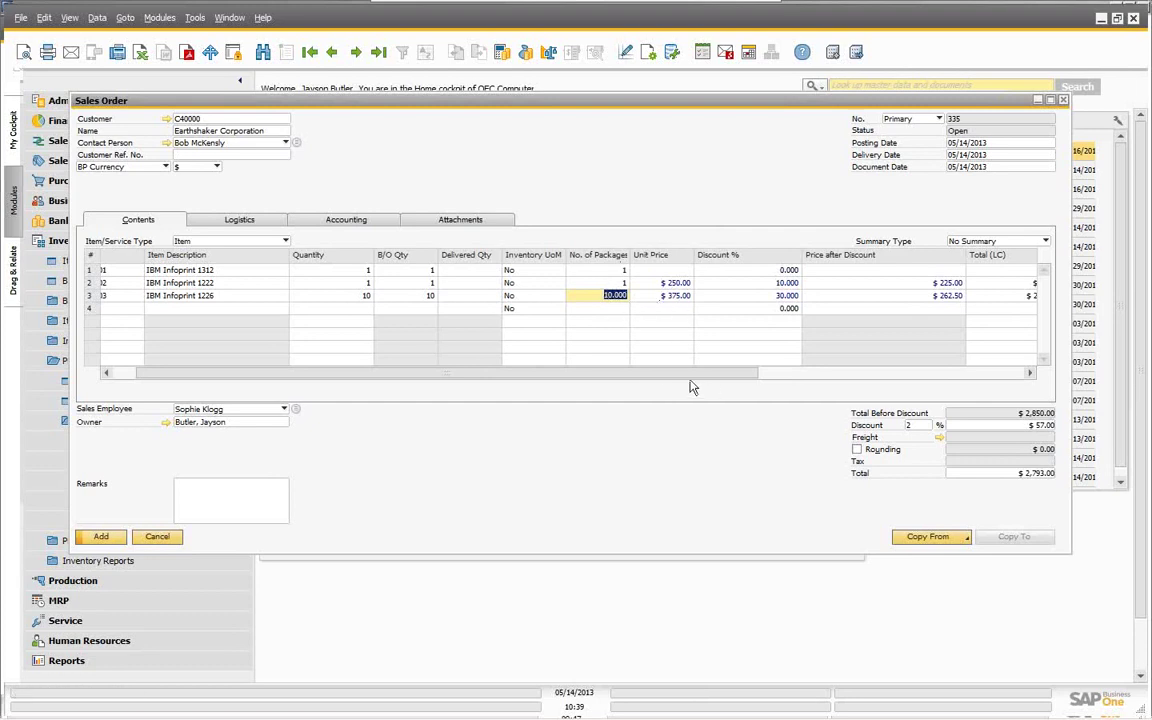
Check the price source of the A00003 line in the sales order at a quantity of 10
{"action": "mouse_move", "coordinate": [670, 377]}
{"action": "left_mouse_down"}
{"action": "mouse_move", "coordinate": [735, 326]}
{"action": "mouse_move", "coordinate": [970, 357]}
{"action": "mouse_move", "coordinate": [986, 346]}
{"action": "left_mouse_up"}
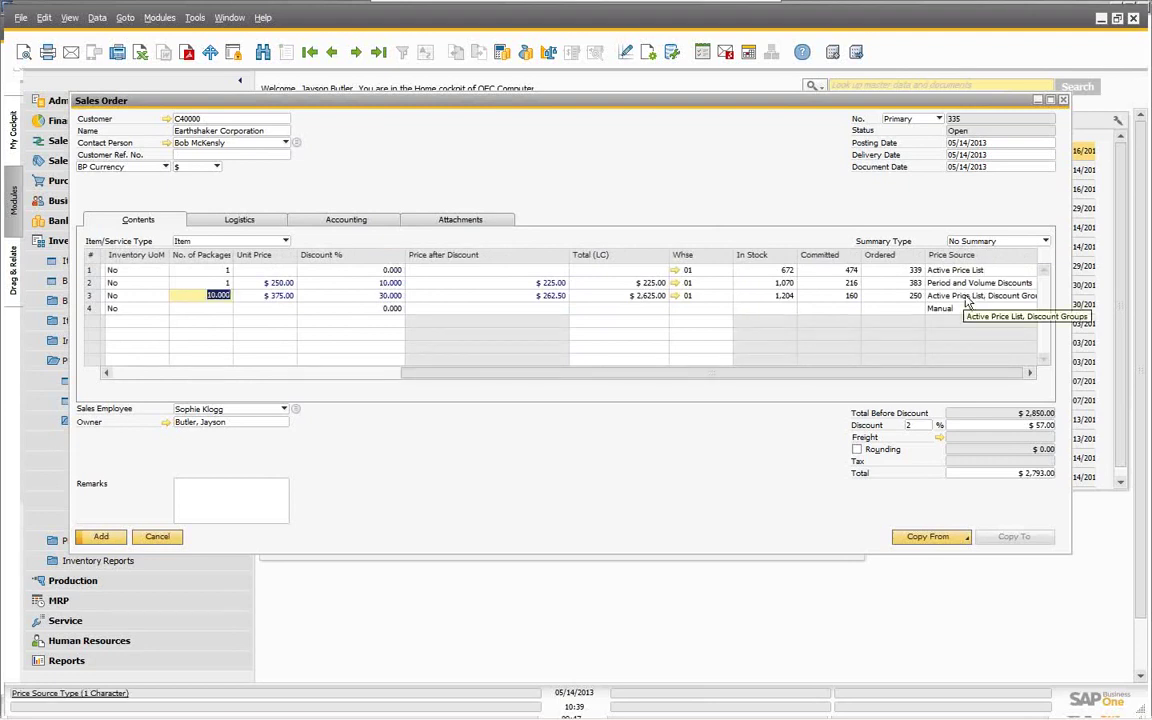
{"action": "left_click_drag", "start_coordinate": [915, 373], "coordinate": [460, 399]}
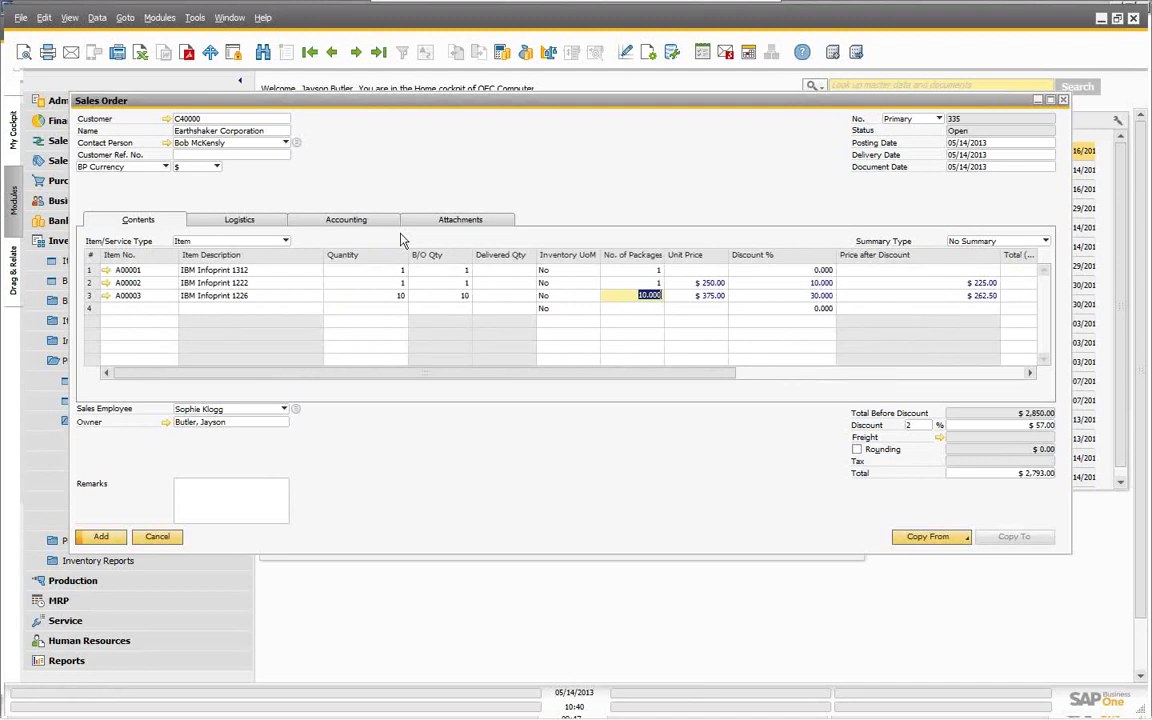
Set the quantity of item A00003 back to 6 and check the line's discount and price source
{"action": "left_click", "coordinate": [380, 296]}
{"action": "type", "text": "6"}
{"action": "key", "text": "Tab"}
{"action": "left_click_drag", "start_coordinate": [411, 378], "coordinate": [579, 378]}
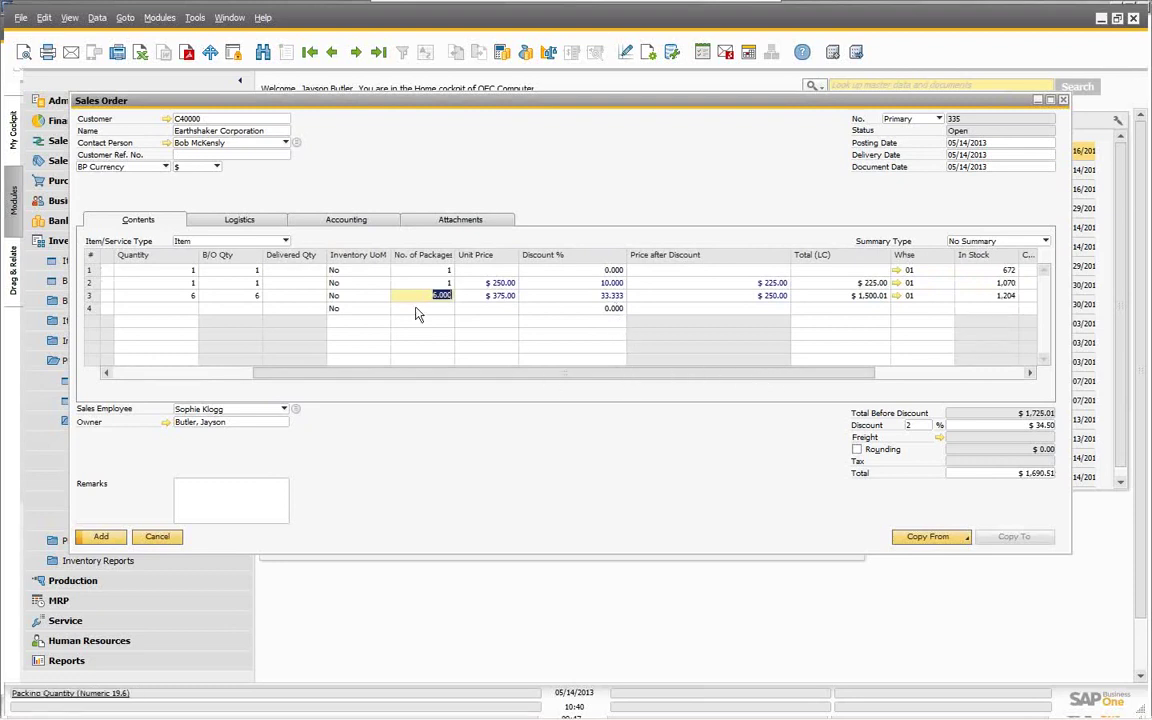
{"action": "left_click_drag", "start_coordinate": [597, 381], "coordinate": [764, 391]}
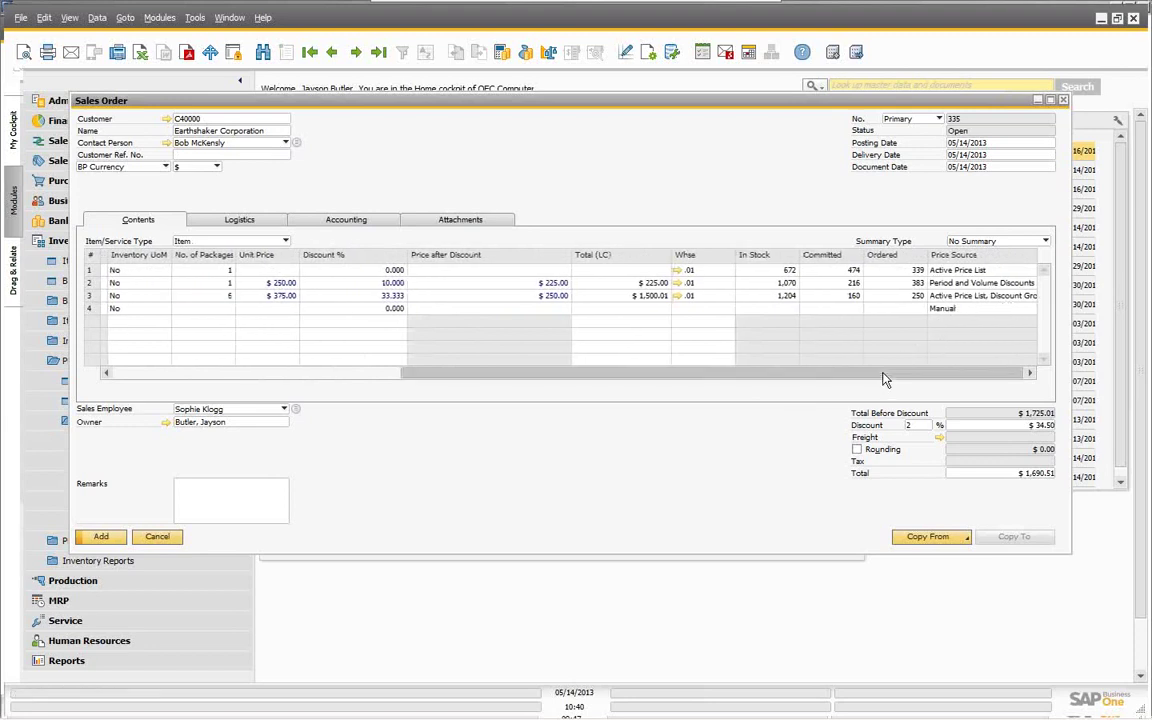
Try quantities of 20 and 3 for item A00003 to compare the line's discount percentage
{"action": "left_click_drag", "start_coordinate": [887, 376], "coordinate": [386, 391]}
{"action": "left_click", "coordinate": [385, 295]}
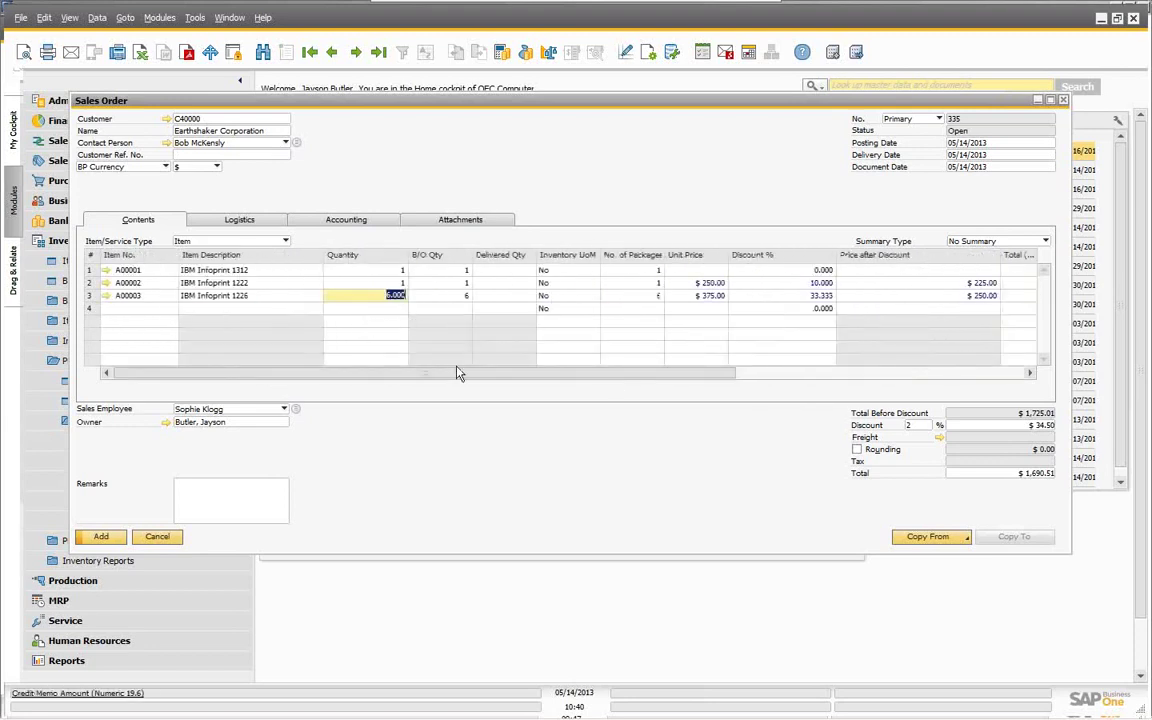
{"action": "type", "text": "20"}
{"action": "key", "text": "Tab"}
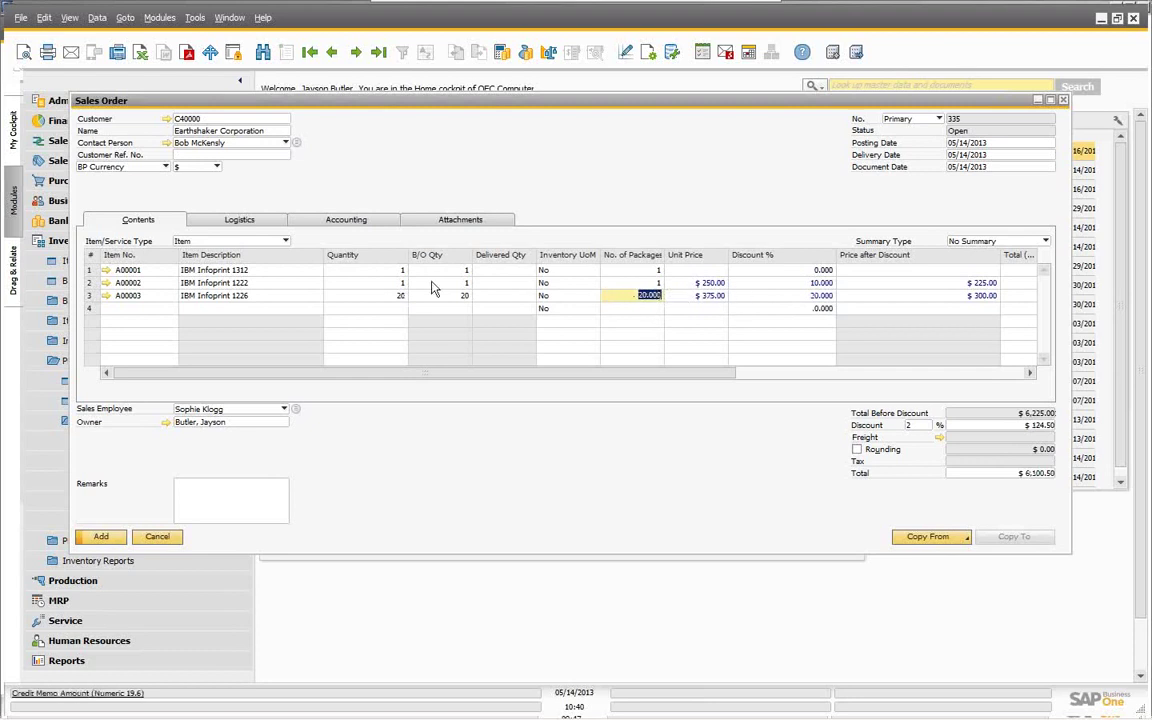
{"action": "left_click", "coordinate": [393, 296]}
{"action": "type", "text": "3"}
{"action": "key", "text": "Tab"}
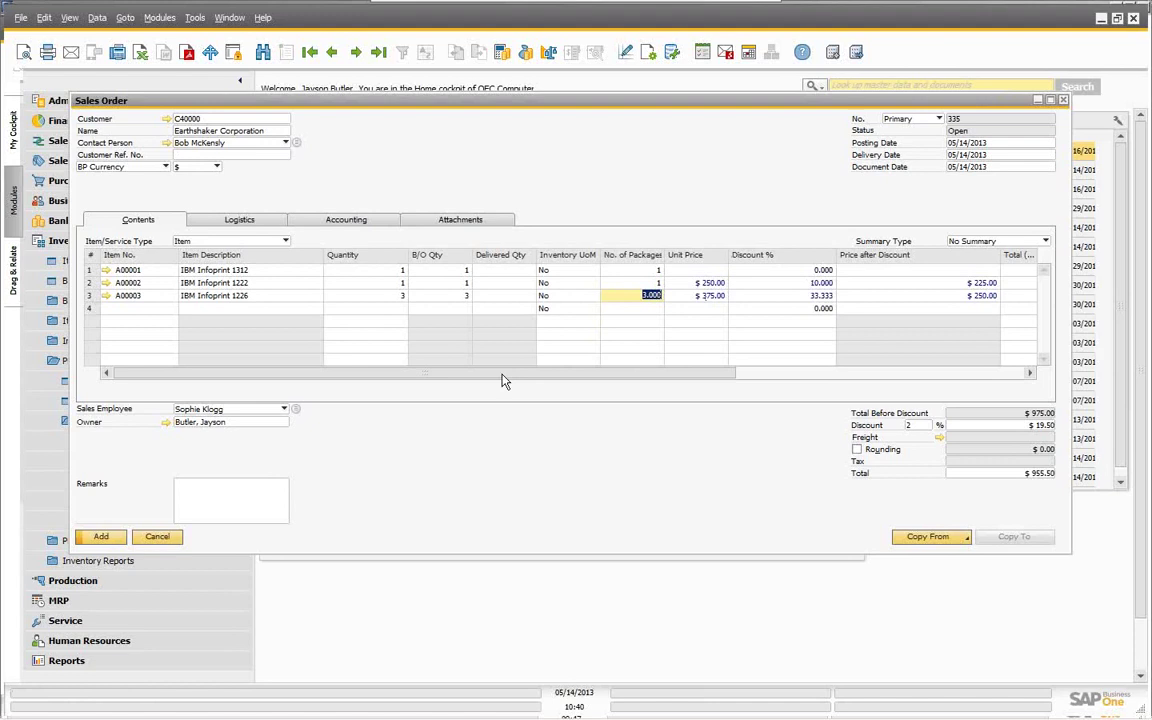
Discard the unsaved sales order and collapse the Inventory module
{"action": "left_click", "coordinate": [157, 538]}
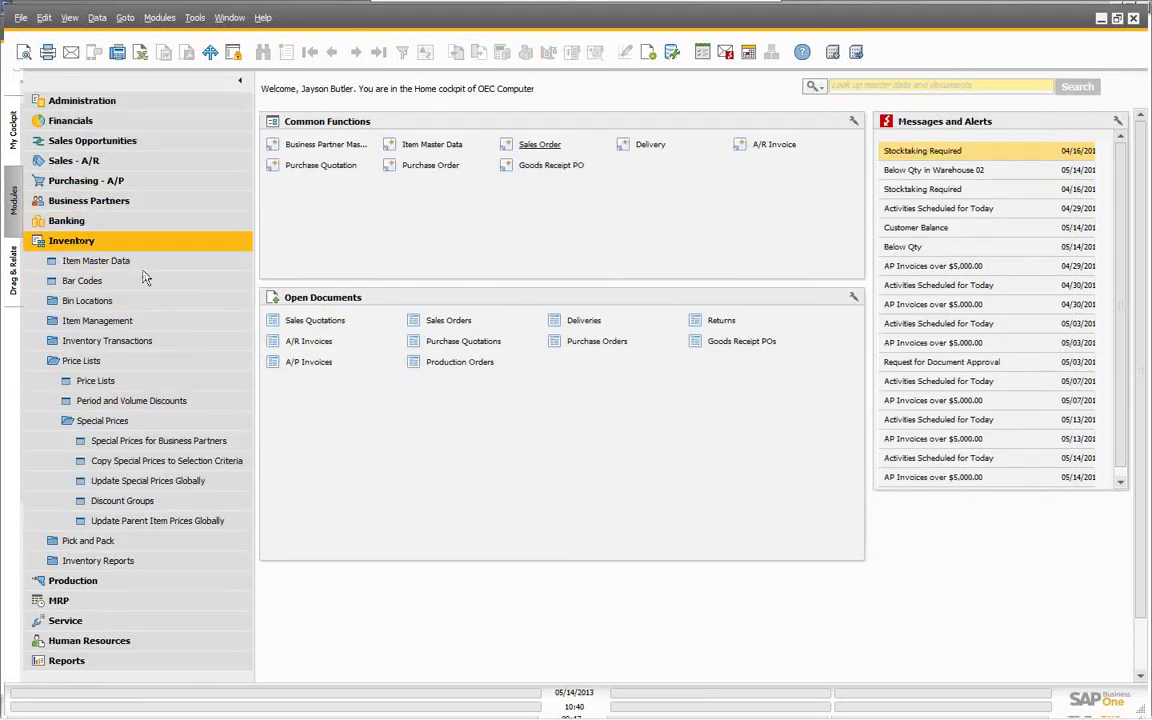
{"action": "left_click", "coordinate": [127, 241]}
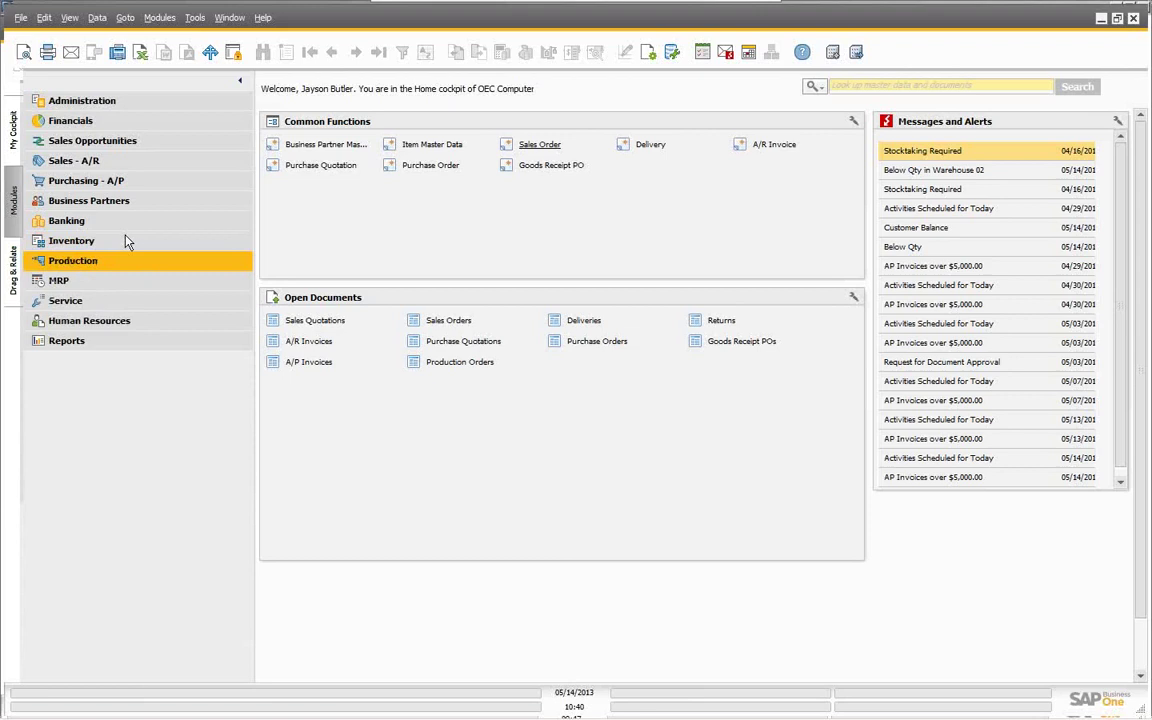